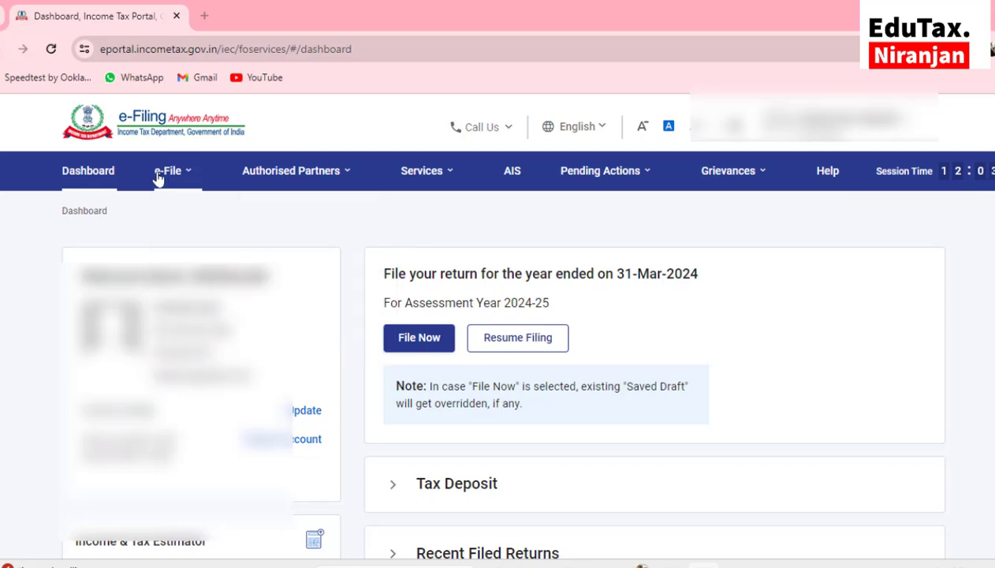
# Choose View Form 26AS under e-File > Income Tax Returns
pyautogui.moveTo(178, 188)
pyautogui.moveTo(201, 210)
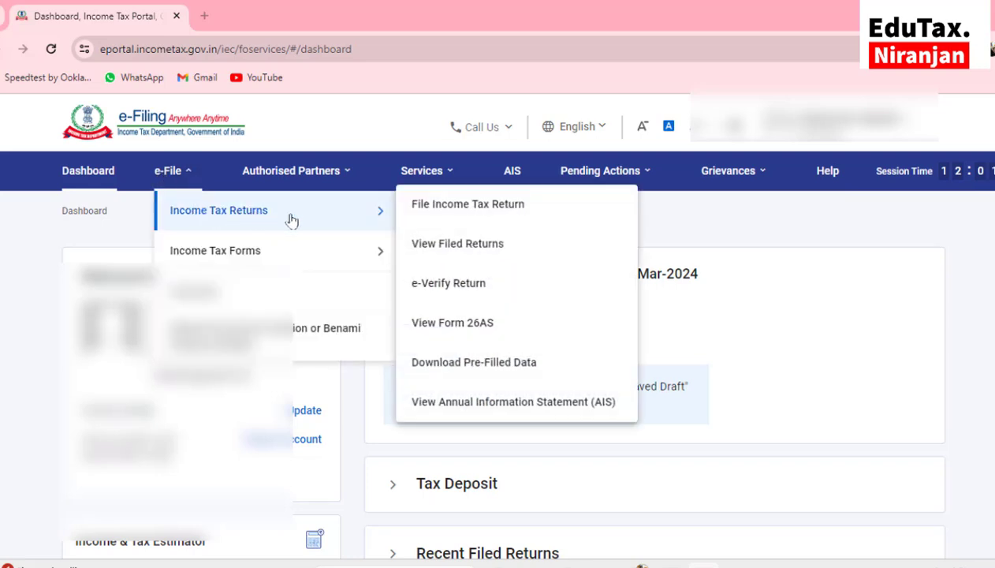
pyautogui.click(467, 323)
# Accept the TDS-CPC redirect and the usage notice, then reach the View Tax Credit page
pyautogui.click(667, 455)
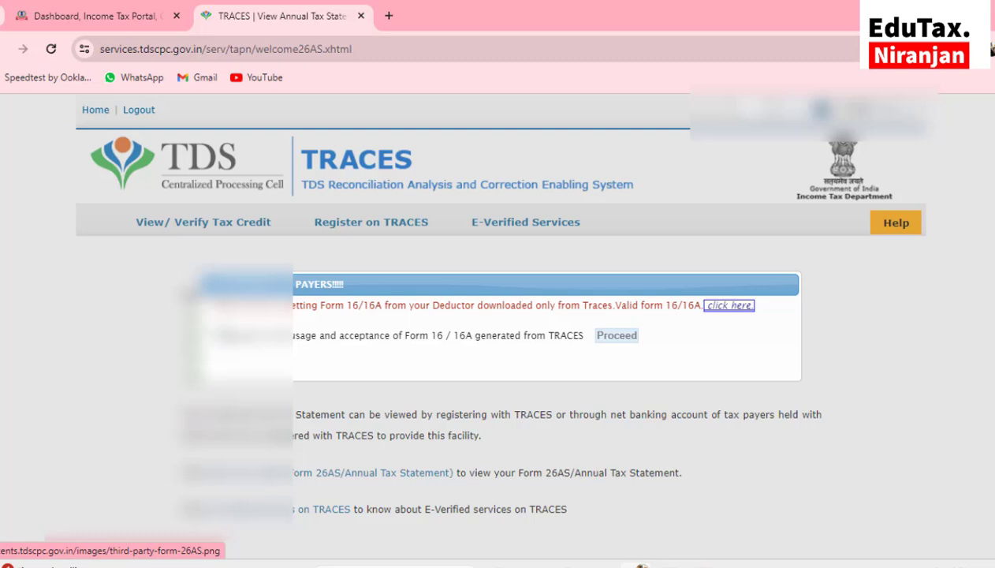
pyautogui.click(214, 332)
pyautogui.click(615, 337)
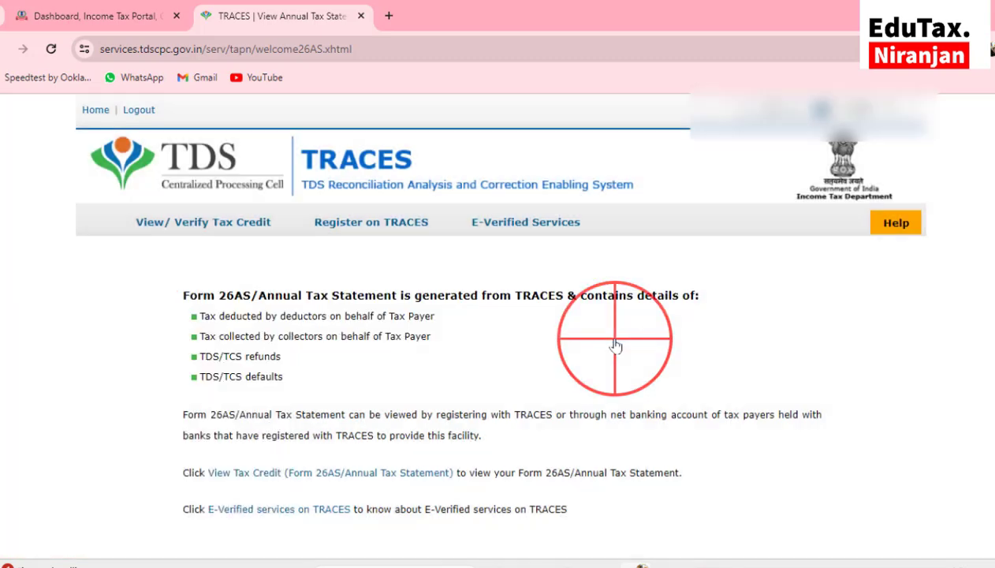
pyautogui.scroll(-2, 618, 345)
pyautogui.click(264, 373)
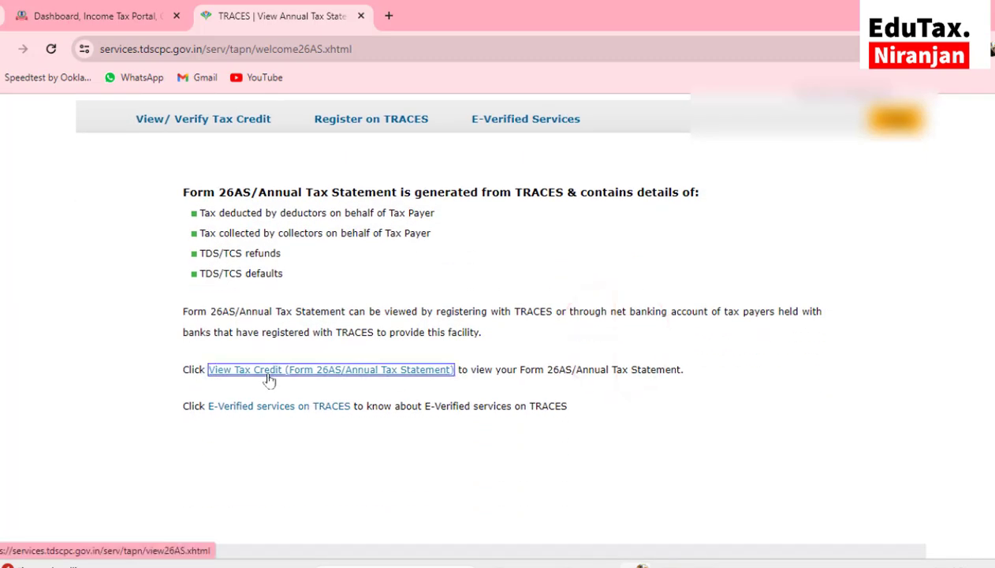
pyautogui.click(293, 375)
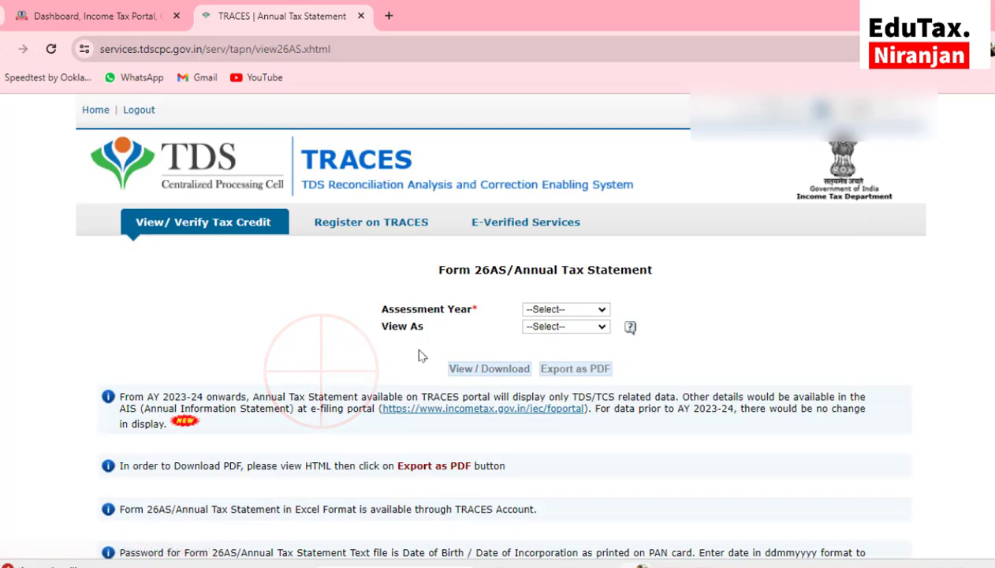
# View the AY 2024-25 Form 26AS in HTML and expand the deductor's twelve section 192 entries
pyautogui.click(549, 316)
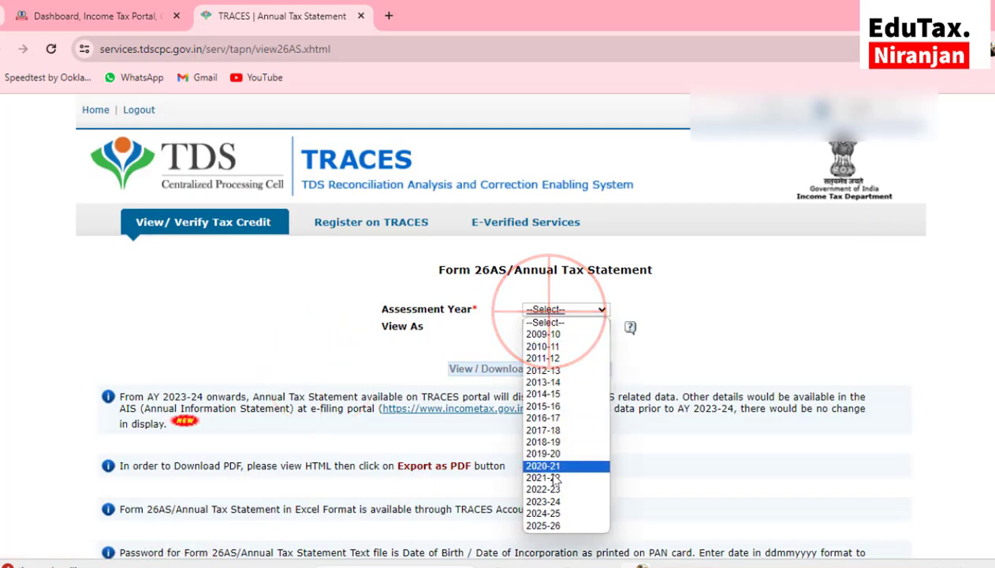
pyautogui.click(552, 510)
pyautogui.click(562, 326)
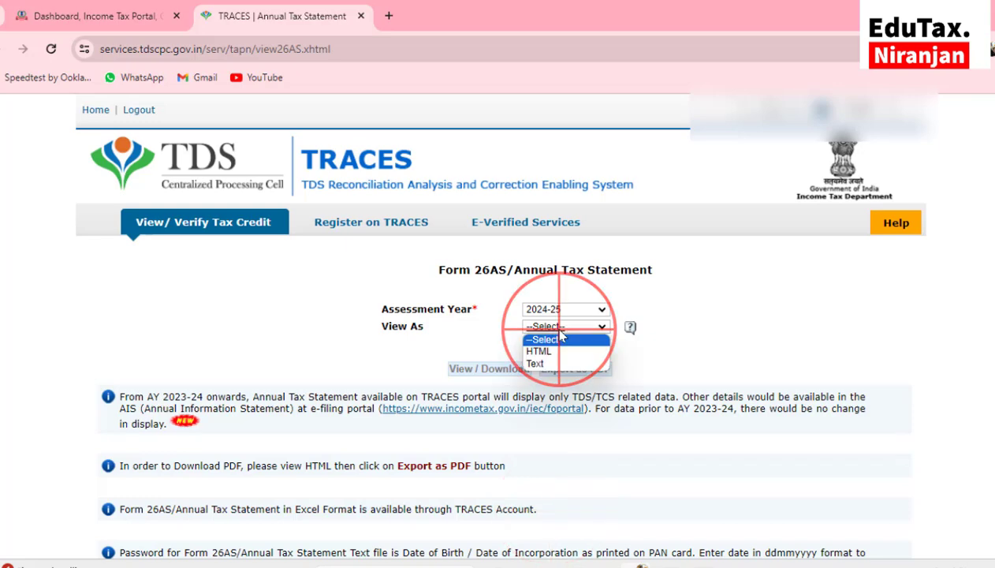
pyautogui.click(543, 353)
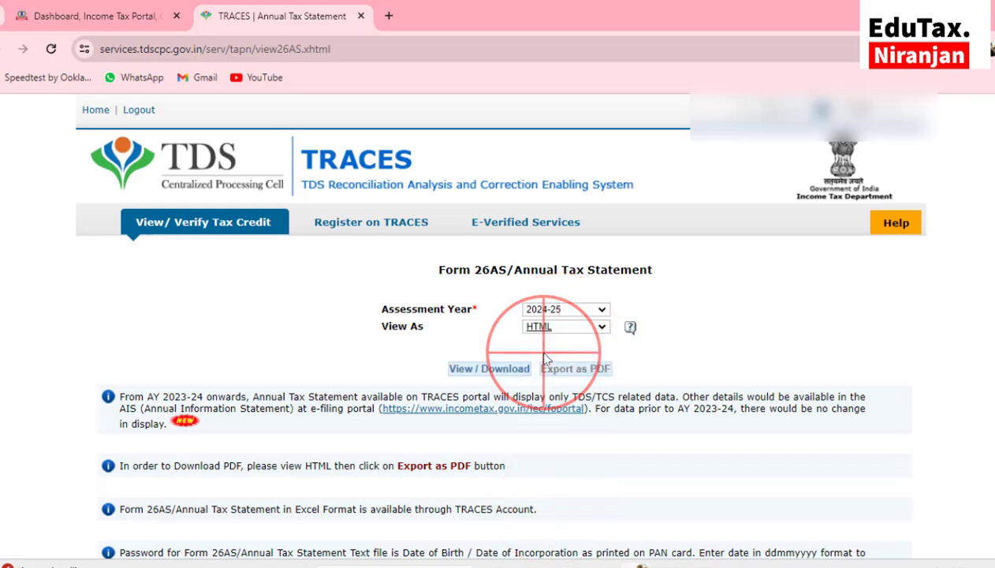
pyautogui.click(499, 371)
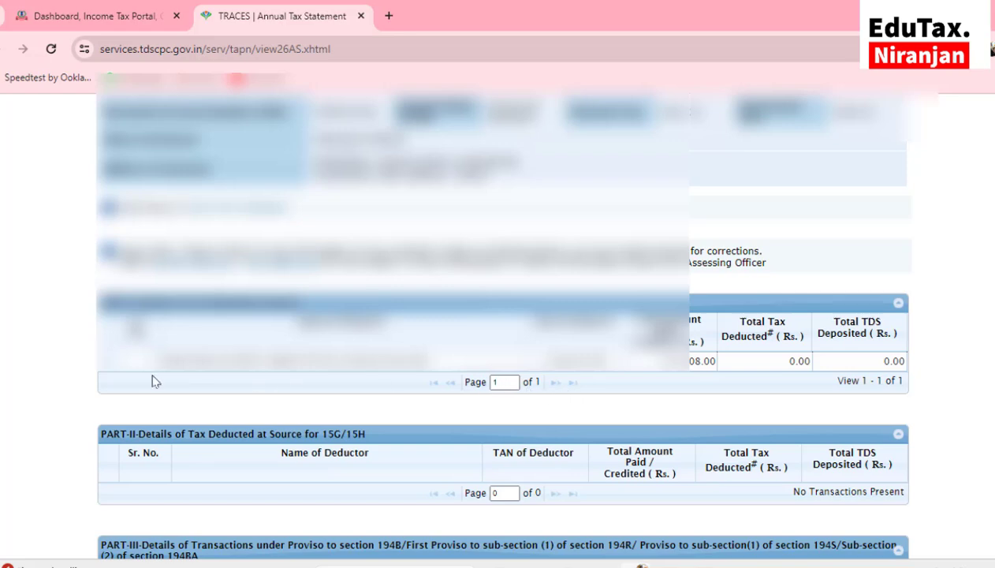
pyautogui.click(108, 361)
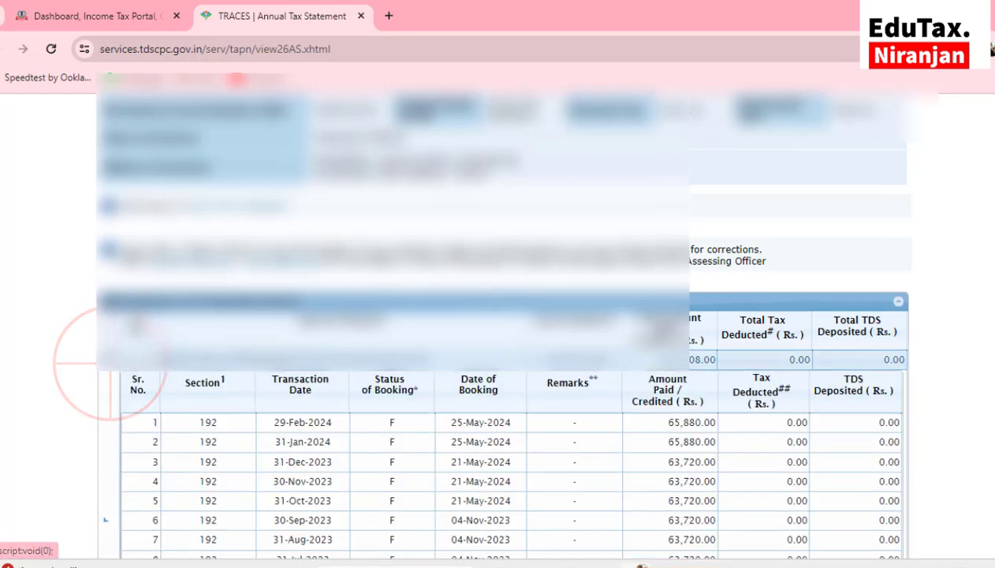
pyautogui.scroll(-2, 123, 369)
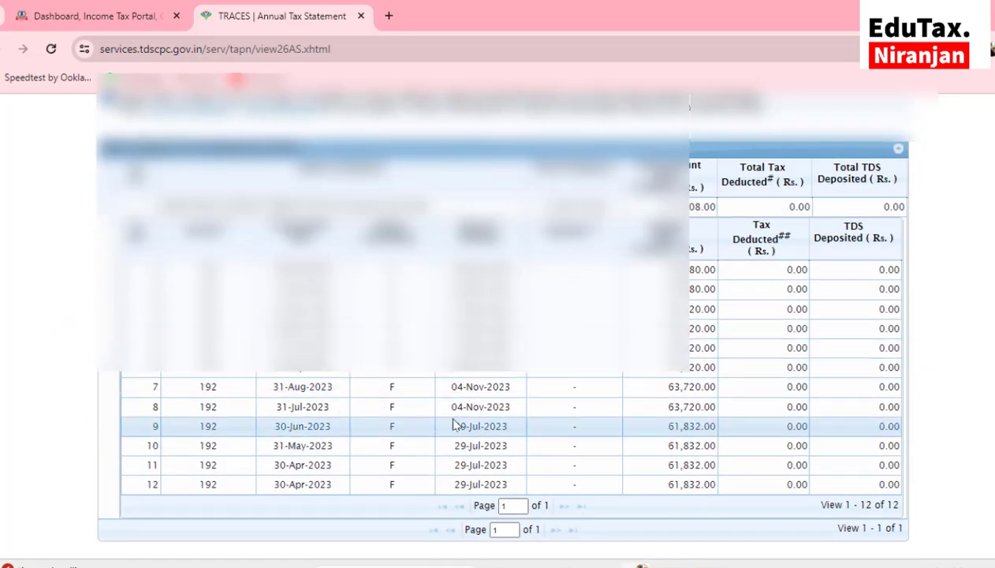
pyautogui.scroll(5, 455, 546)
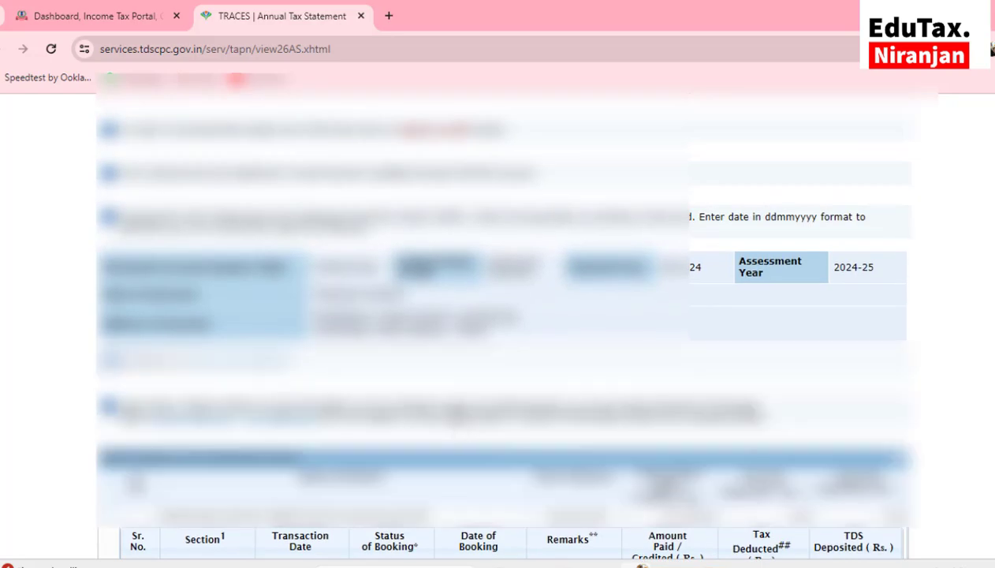
pyautogui.scroll(2, 505, 316)
# Open the AIS from the e-Filing tab and proceed to the Compliance Portal
pyautogui.click(103, 18)
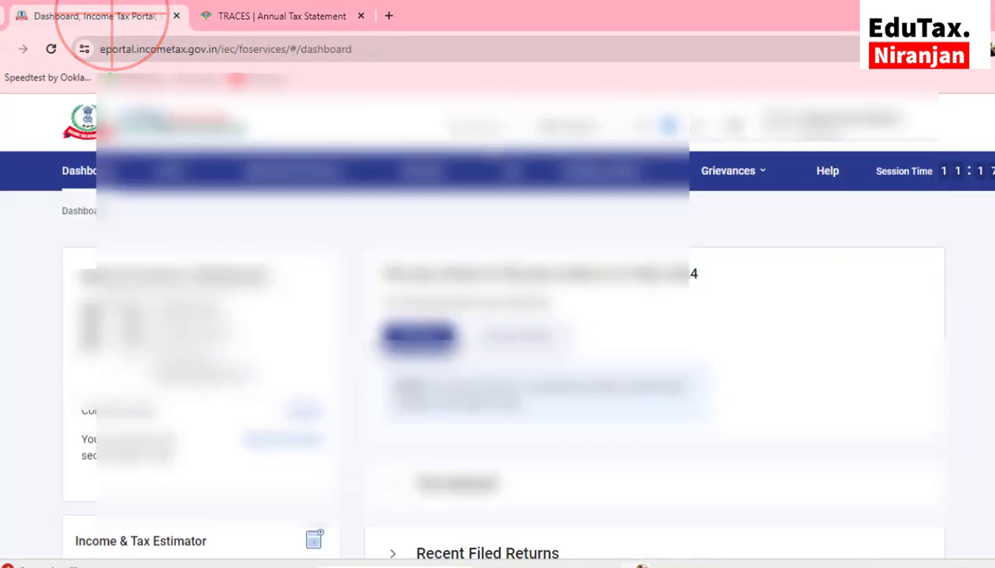
pyautogui.click(510, 172)
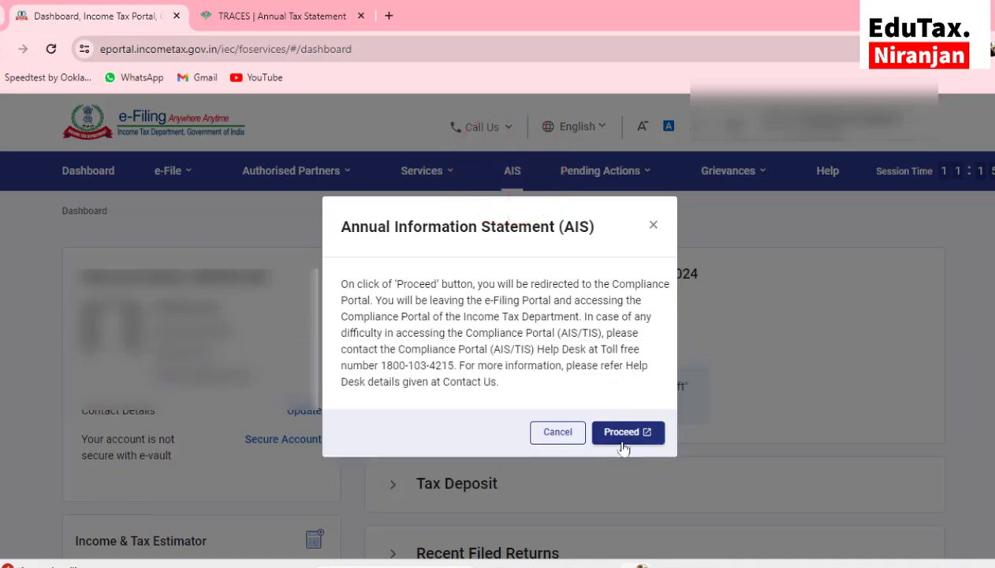
pyautogui.click(622, 436)
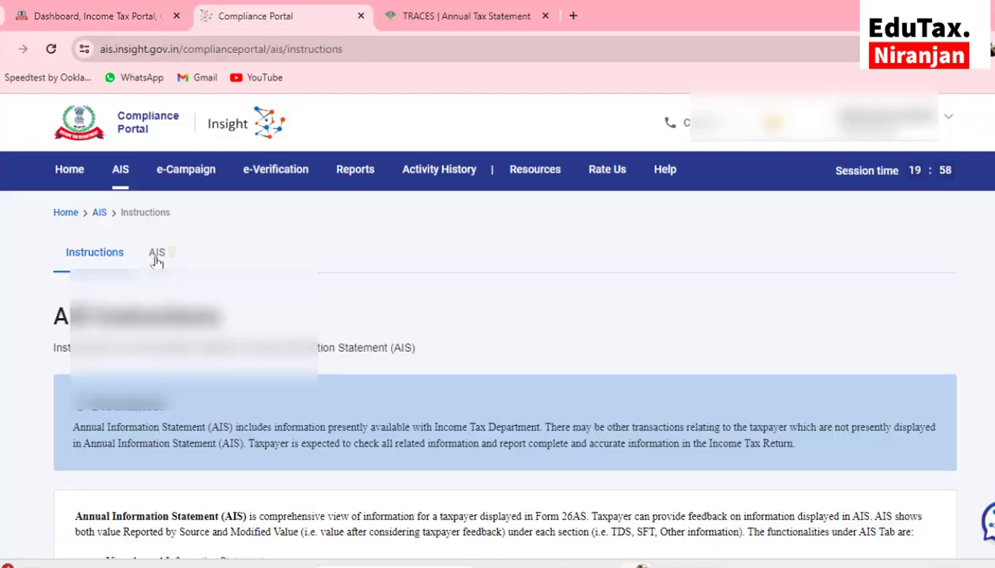
# Open the AIS and review its Taxpayer Information Summary
pyautogui.click(157, 256)
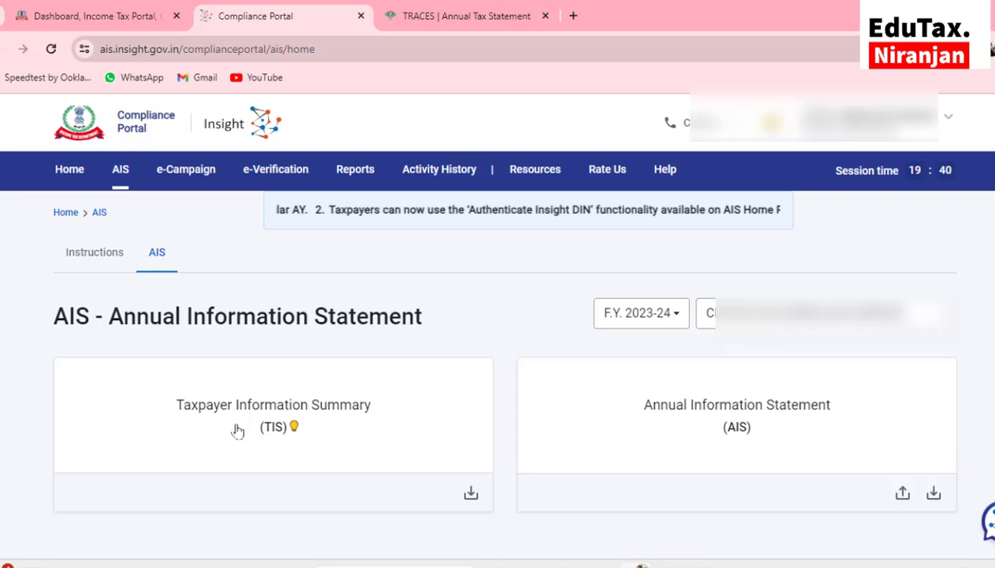
pyautogui.click(315, 410)
pyautogui.scroll(-5, 318, 410)
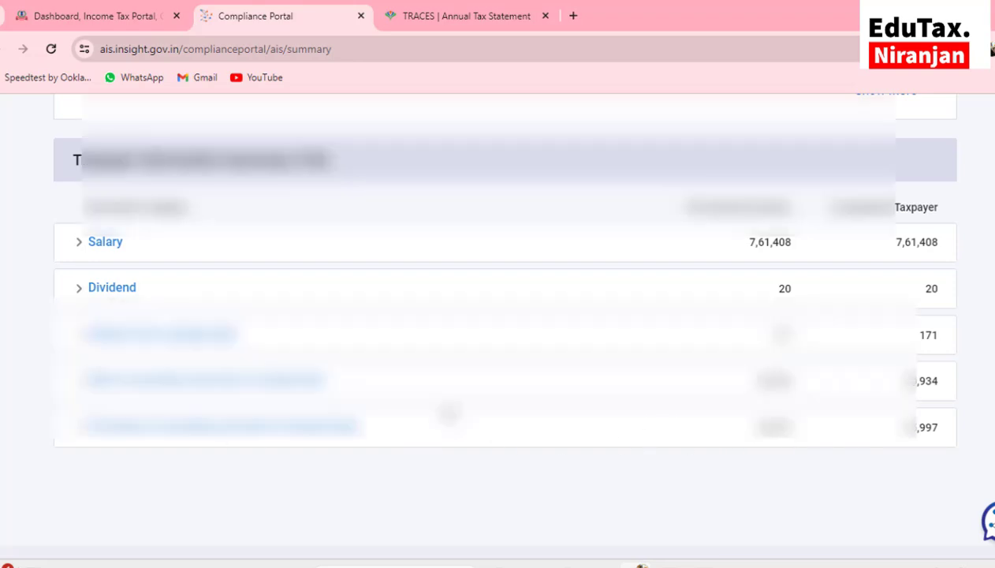
pyautogui.scroll(4, 449, 414)
# Review the SFT entries for dividends, savings interest and securities sales, then return to the dashboard
pyautogui.click(294, 262)
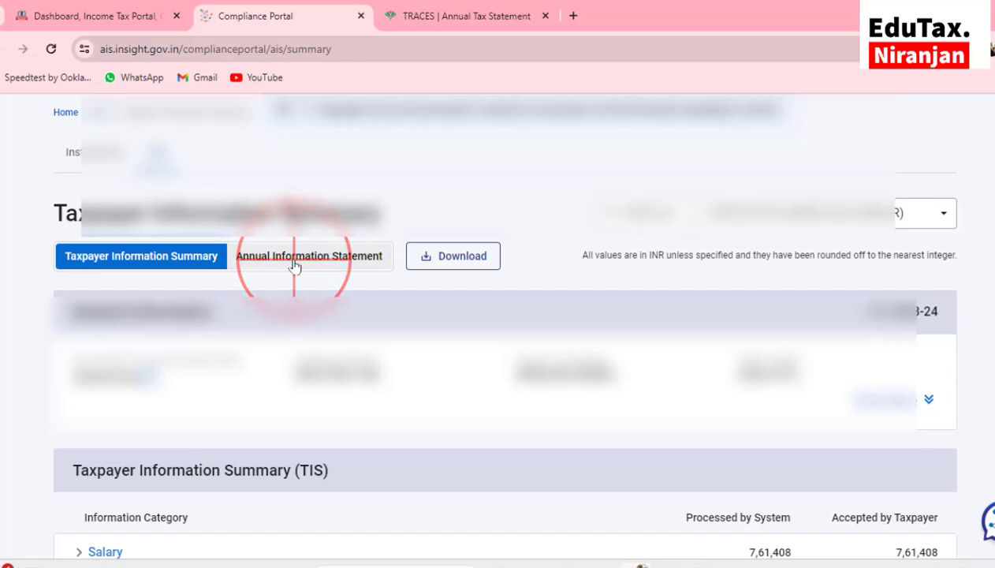
pyautogui.scroll(-5, 293, 264)
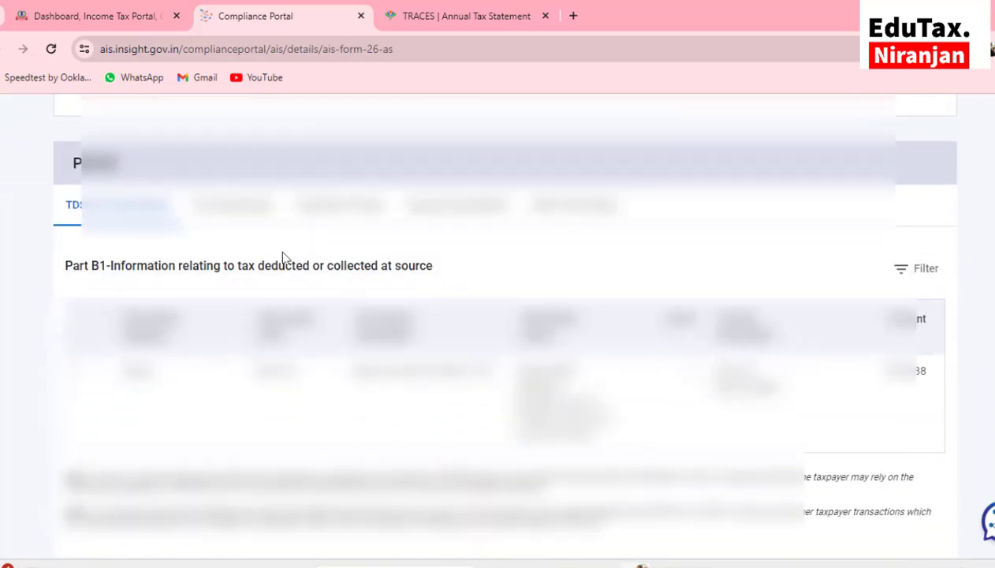
pyautogui.click(231, 204)
pyautogui.scroll(-5, 232, 201)
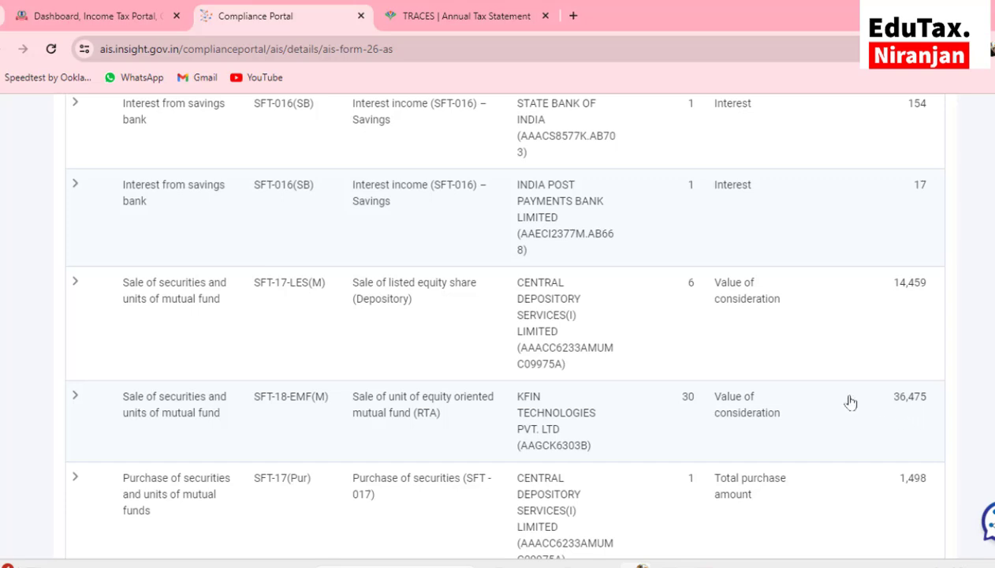
pyautogui.scroll(4, 795, 396)
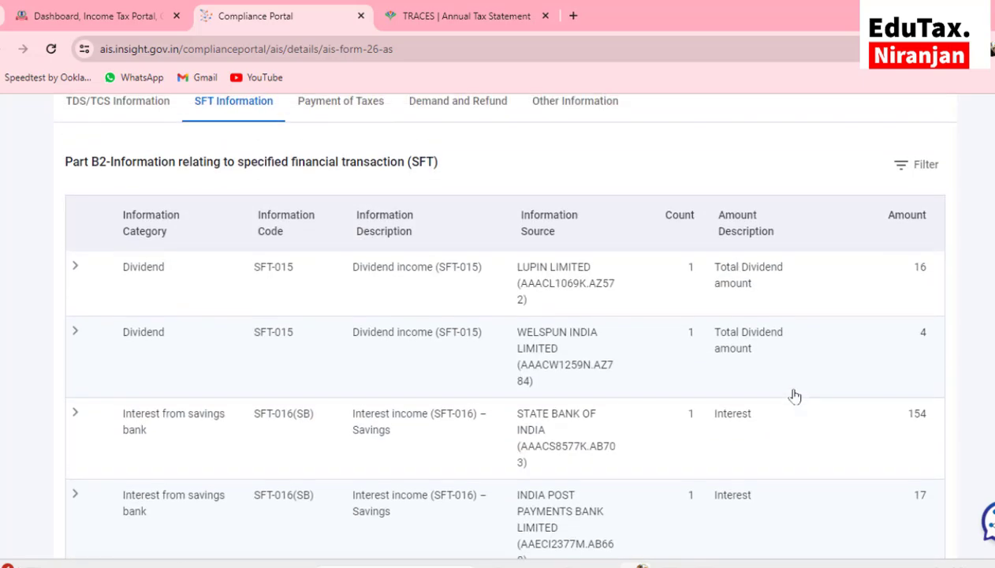
pyautogui.scroll(-3, 795, 396)
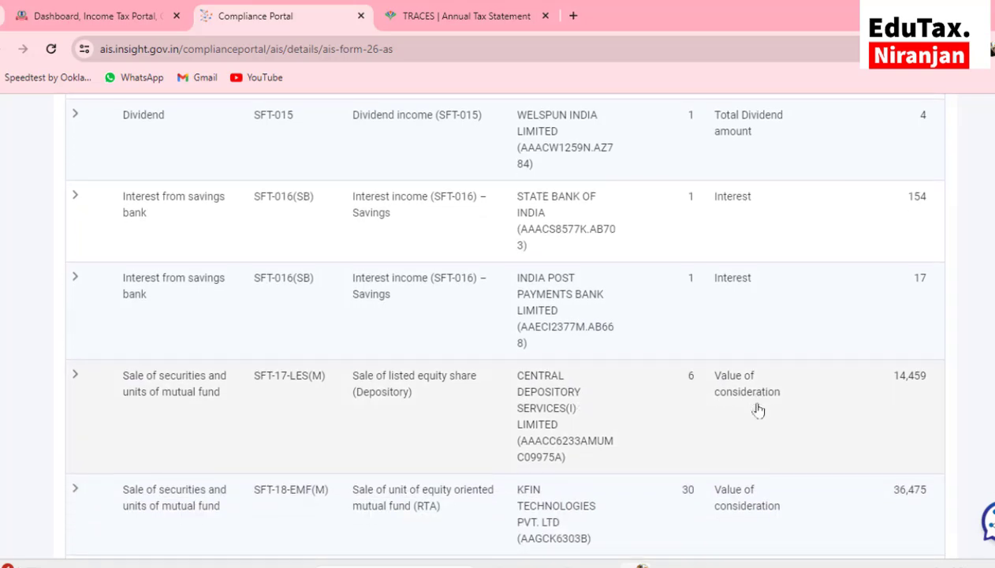
pyautogui.scroll(-1, 758, 409)
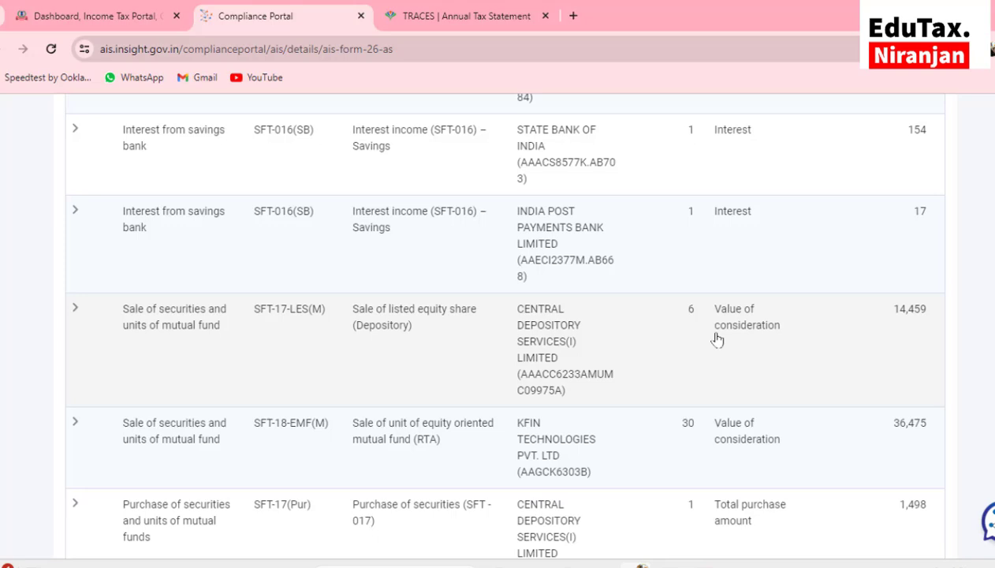
pyautogui.scroll(6, 717, 339)
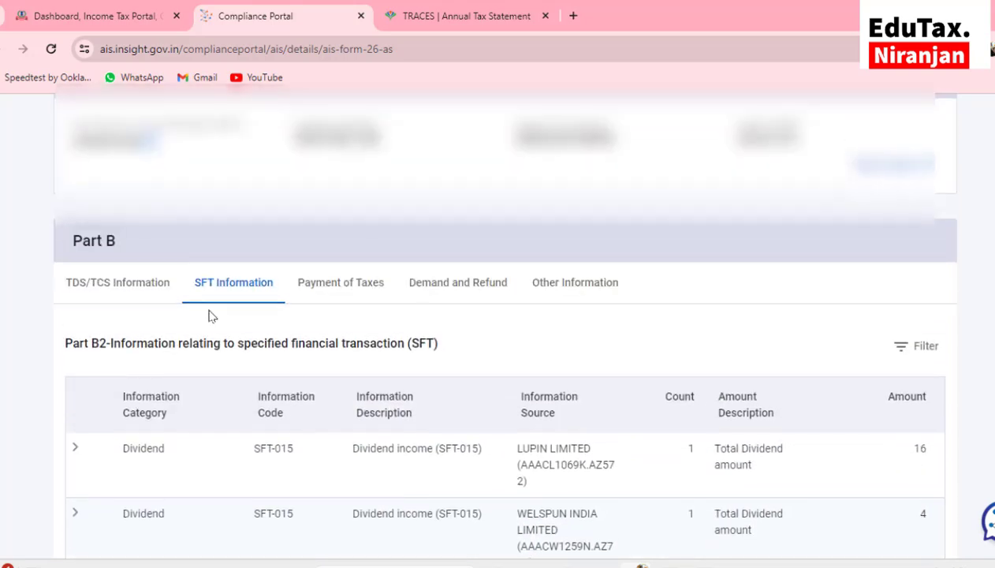
pyautogui.click(75, 15)
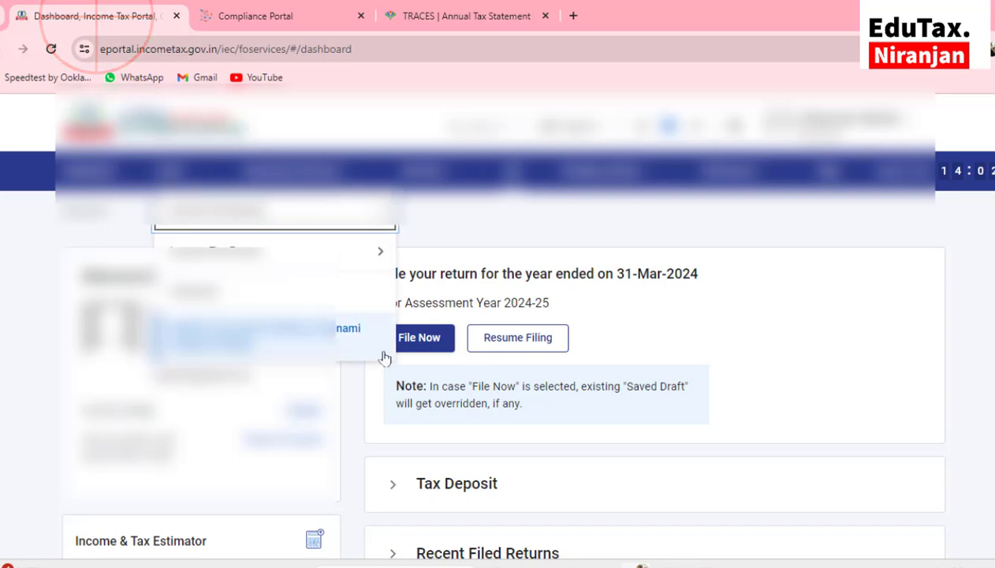
# Choose assessment year 2024-25 with the online filing mode
pyautogui.click(416, 345)
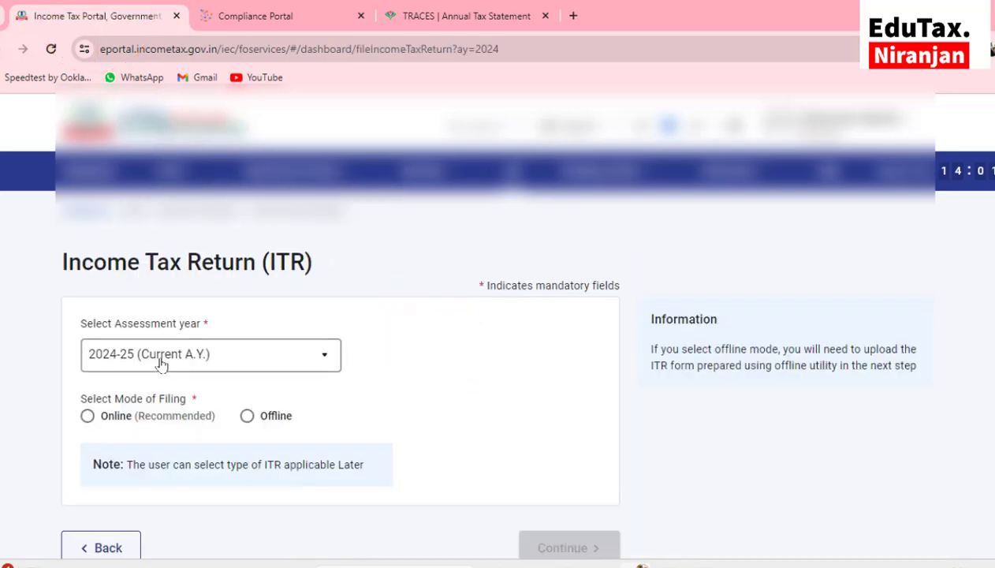
pyautogui.click(160, 363)
pyautogui.click(140, 216)
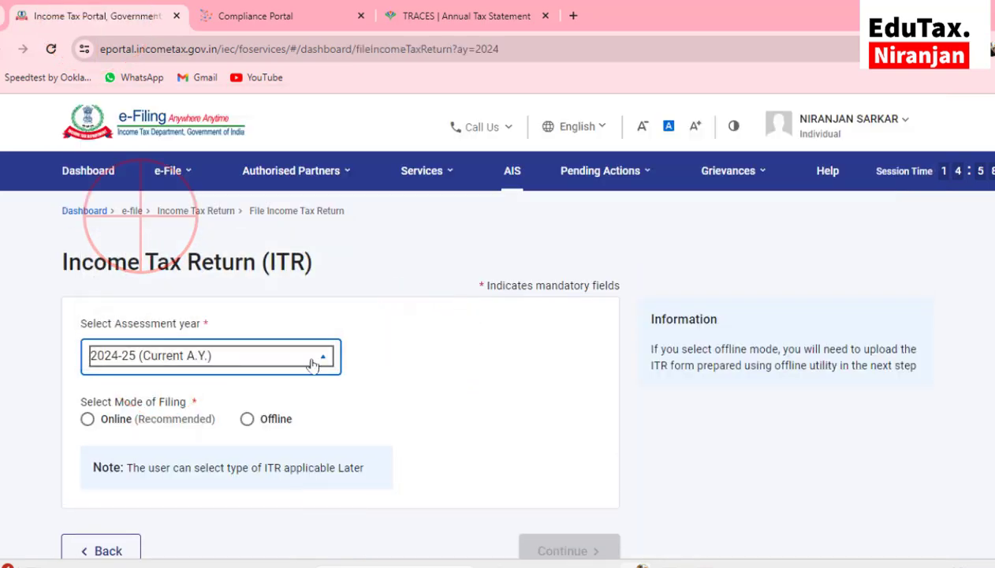
pyautogui.scroll(-1, 316, 363)
pyautogui.scroll(-1, 316, 355)
pyautogui.click(86, 272)
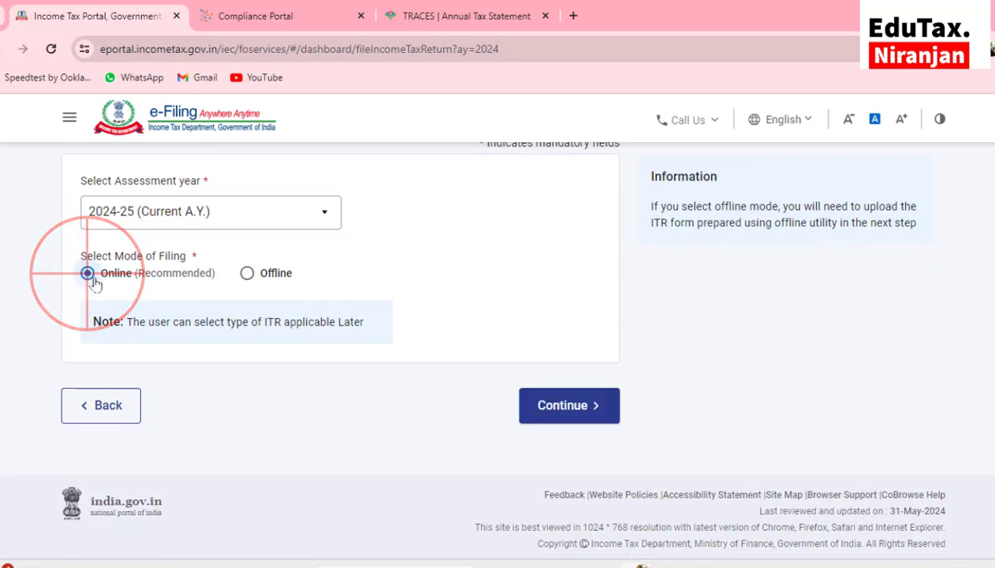
pyautogui.click(537, 407)
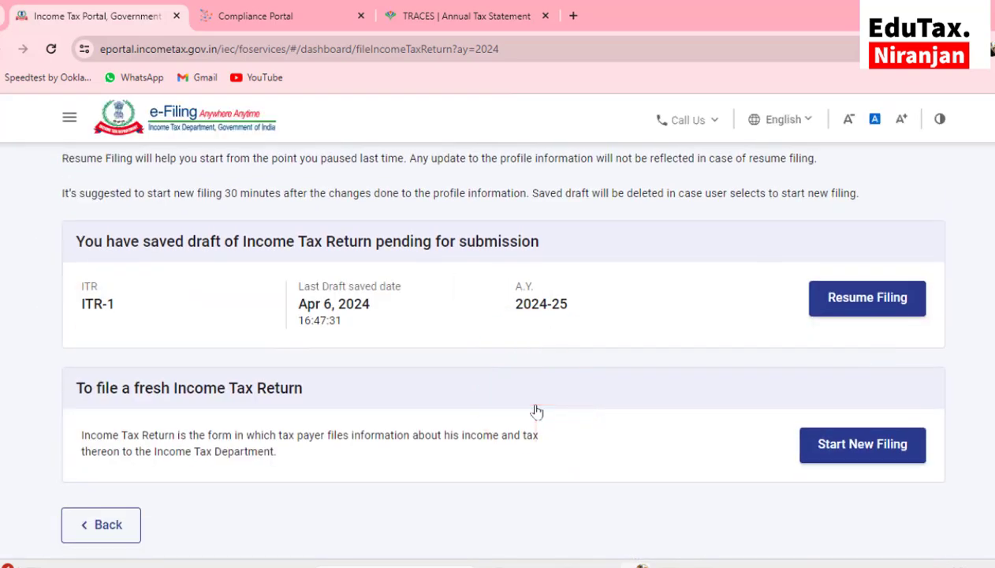
# Start a new filing as an Individual using ITR - 2 and begin the wizard
pyautogui.click(860, 445)
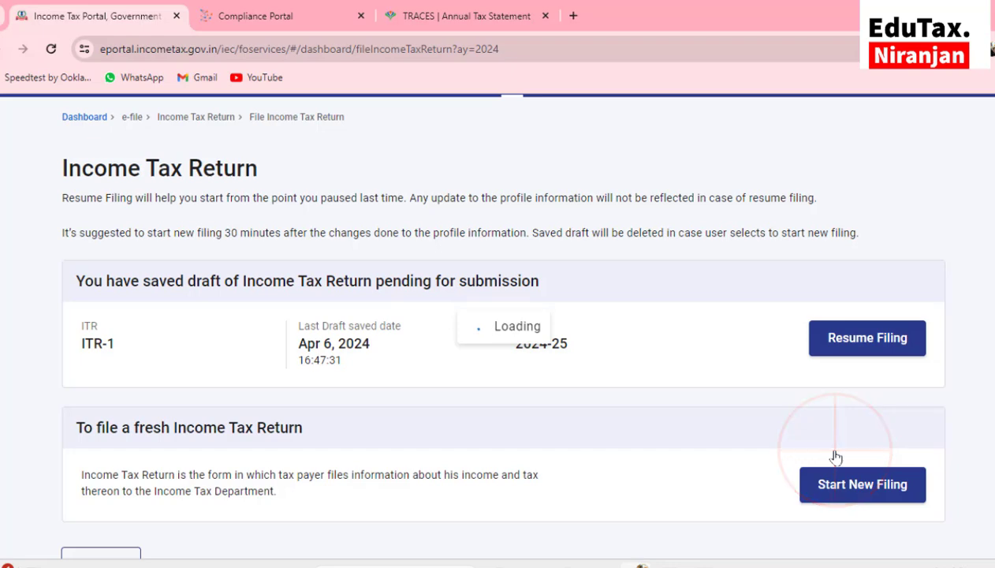
pyautogui.click(653, 360)
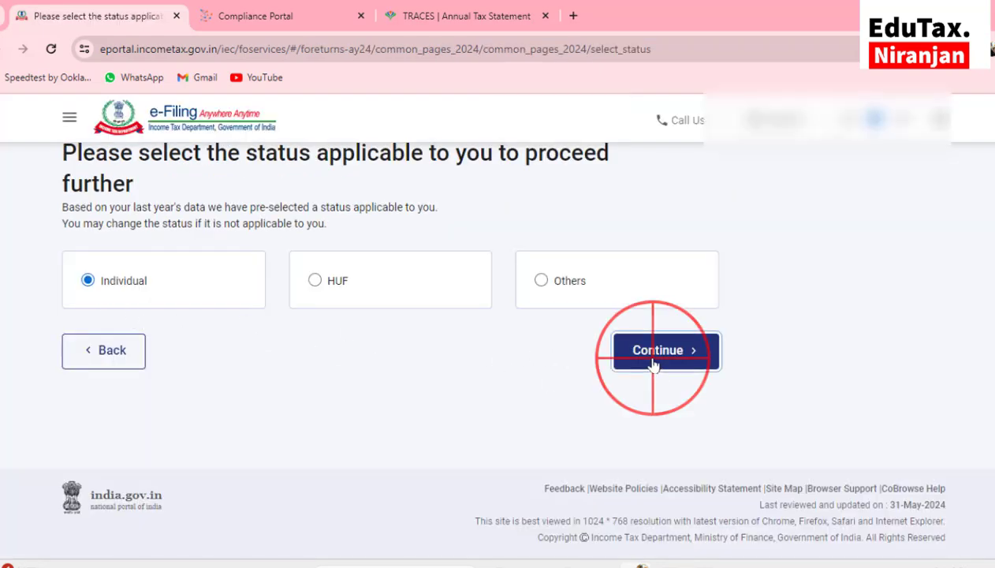
pyautogui.click(429, 399)
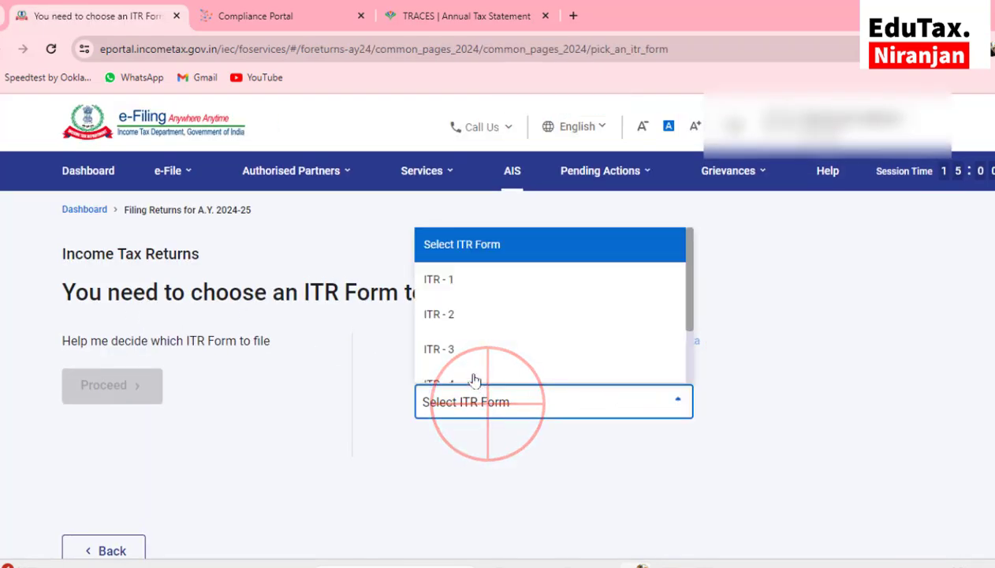
pyautogui.click(462, 317)
pyautogui.scroll(-3, 464, 325)
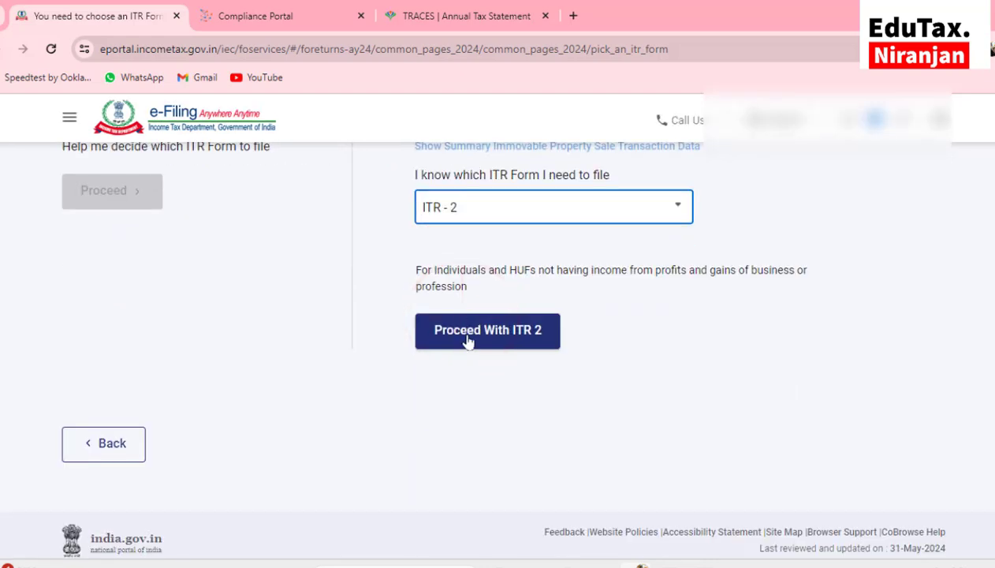
pyautogui.click(498, 335)
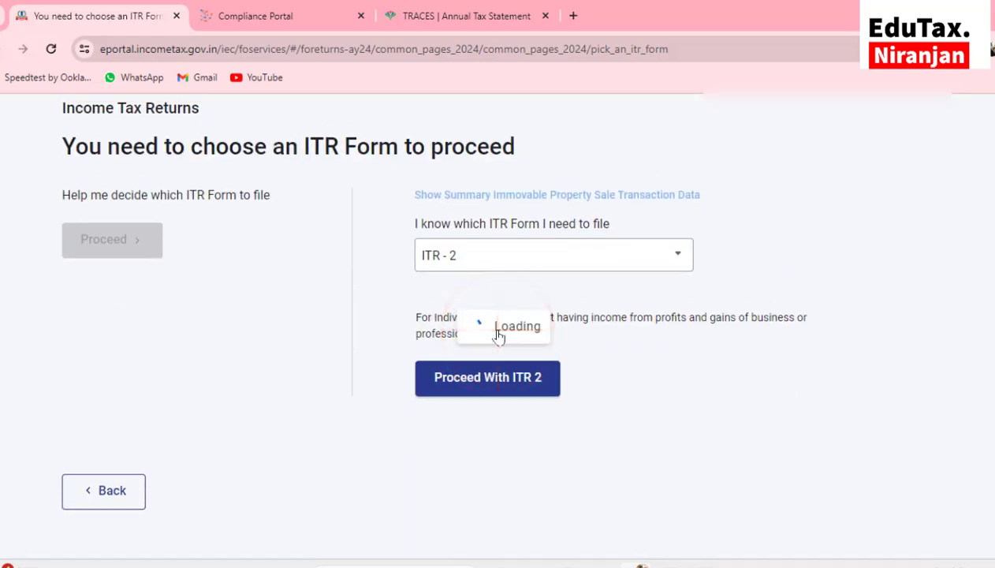
pyautogui.click(229, 264)
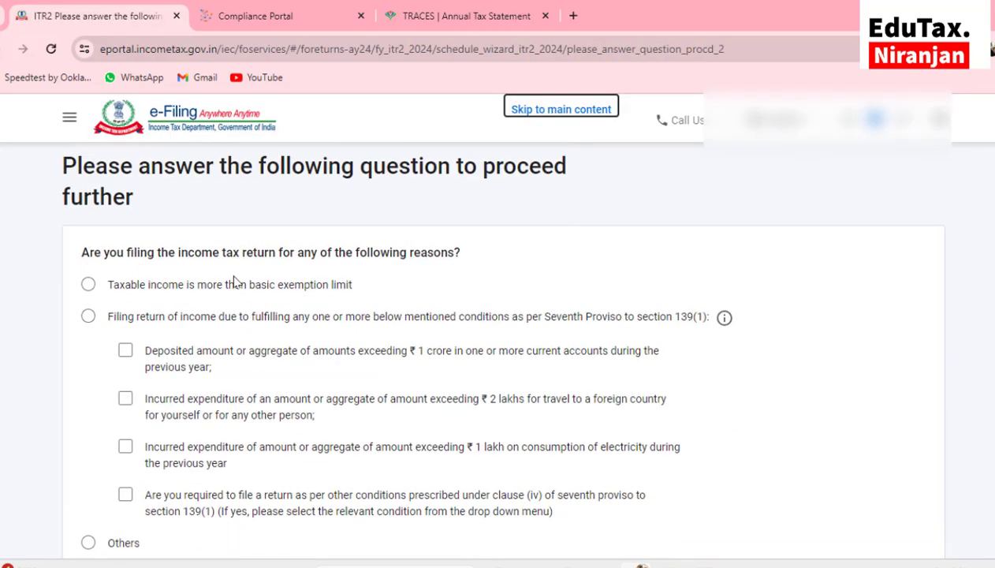
# Select 'Taxable income is more than basic exemption limit' as the filing reason and continue
pyautogui.click(89, 287)
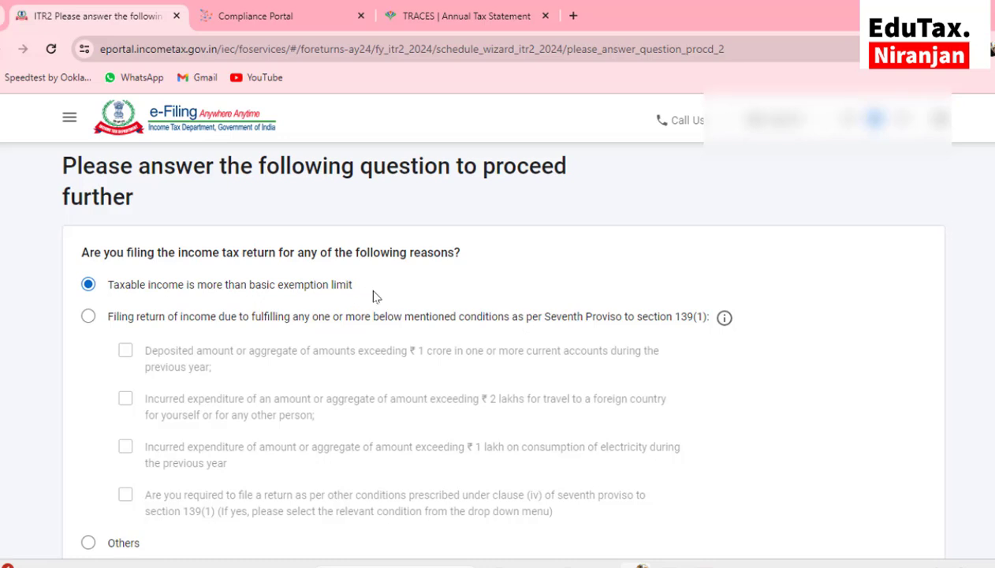
pyautogui.scroll(-2, 375, 296)
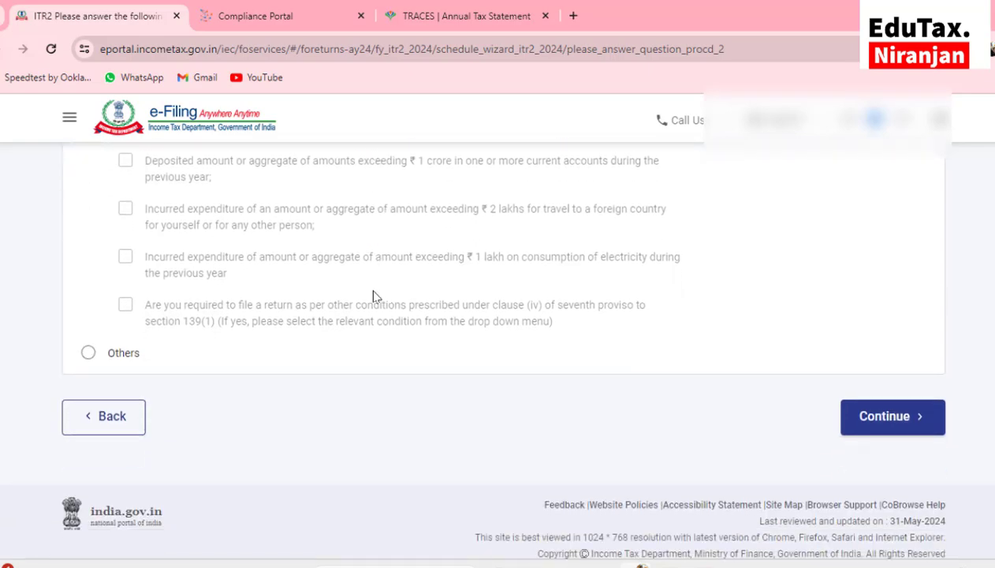
pyautogui.scroll(1, 356, 357)
pyautogui.scroll(-2, 593, 366)
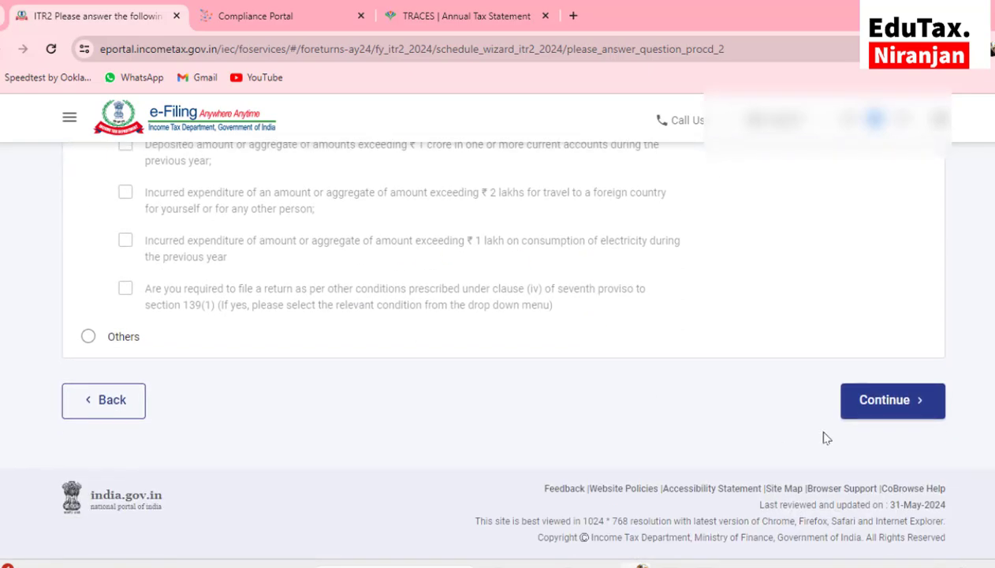
pyautogui.click(866, 400)
pyautogui.scroll(-2, 525, 394)
# Open the General category and review it, keeping only Part A-General selected
pyautogui.scroll(1, 516, 391)
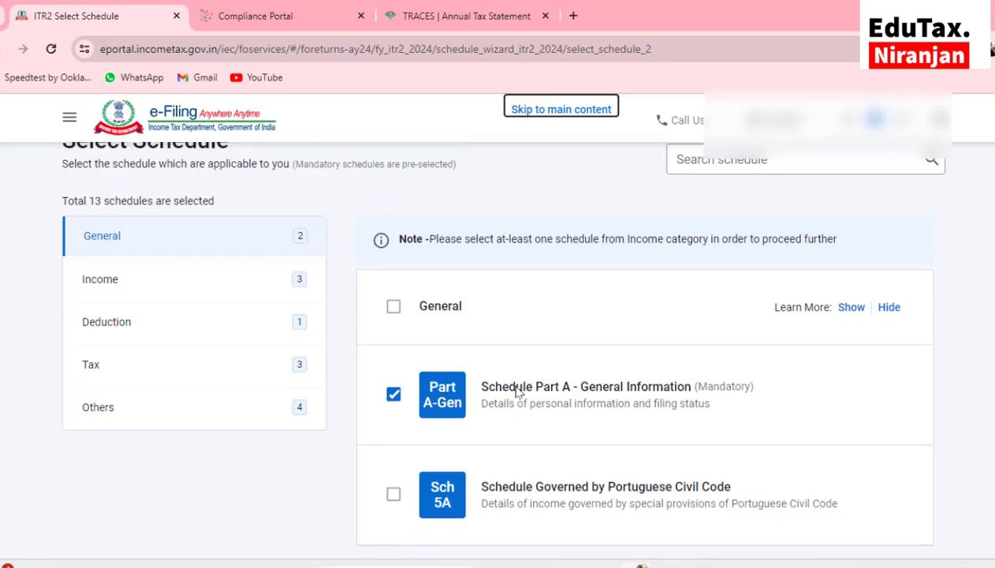
pyautogui.scroll(2, 517, 391)
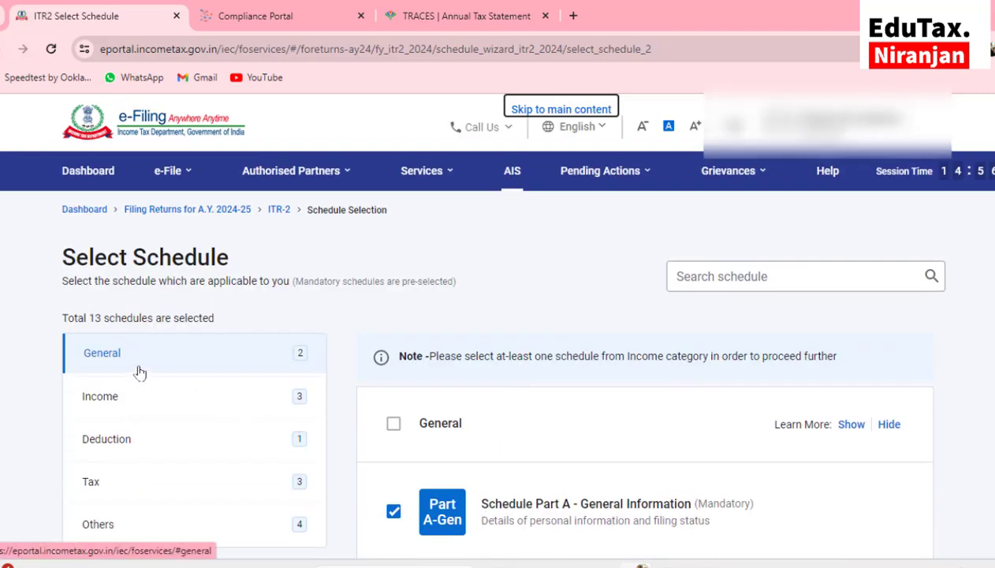
pyautogui.scroll(-2, 138, 449)
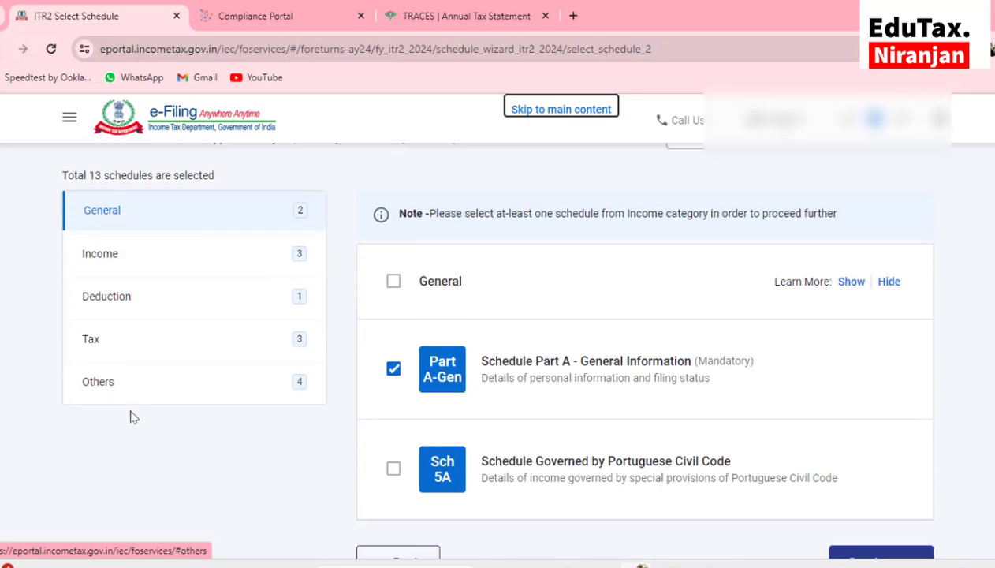
pyautogui.scroll(1, 123, 395)
pyautogui.click(143, 265)
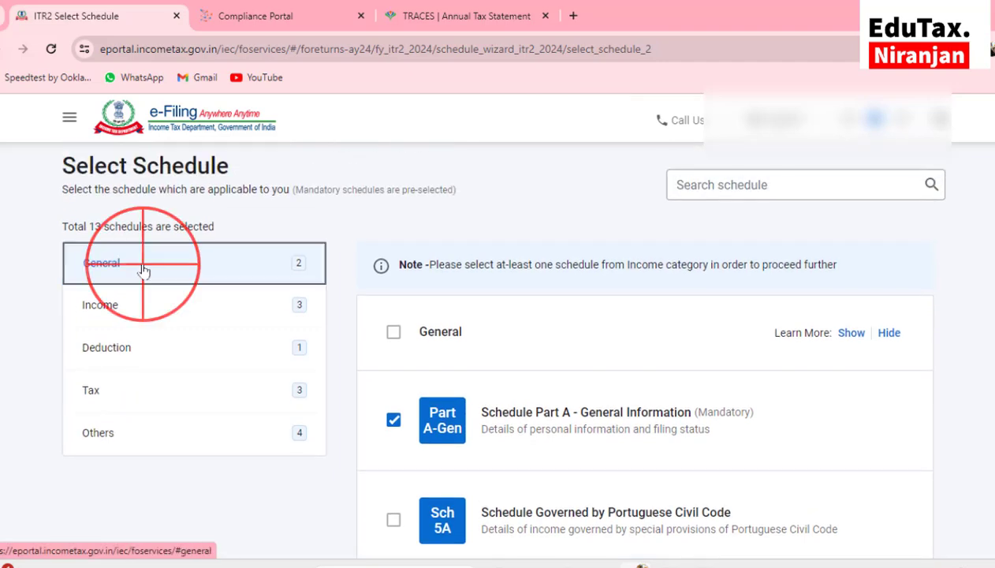
pyautogui.scroll(-1, 645, 382)
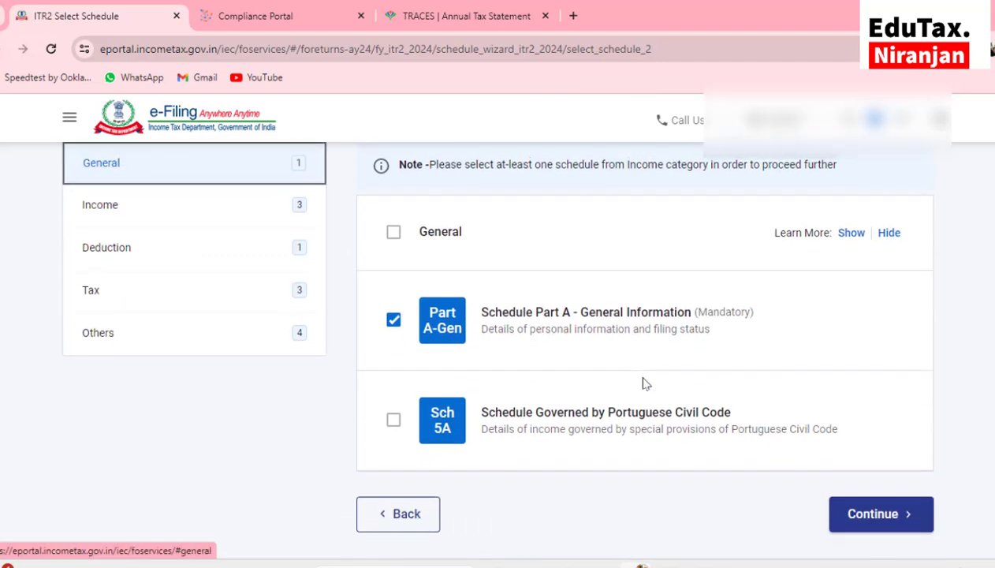
pyautogui.scroll(-1, 558, 352)
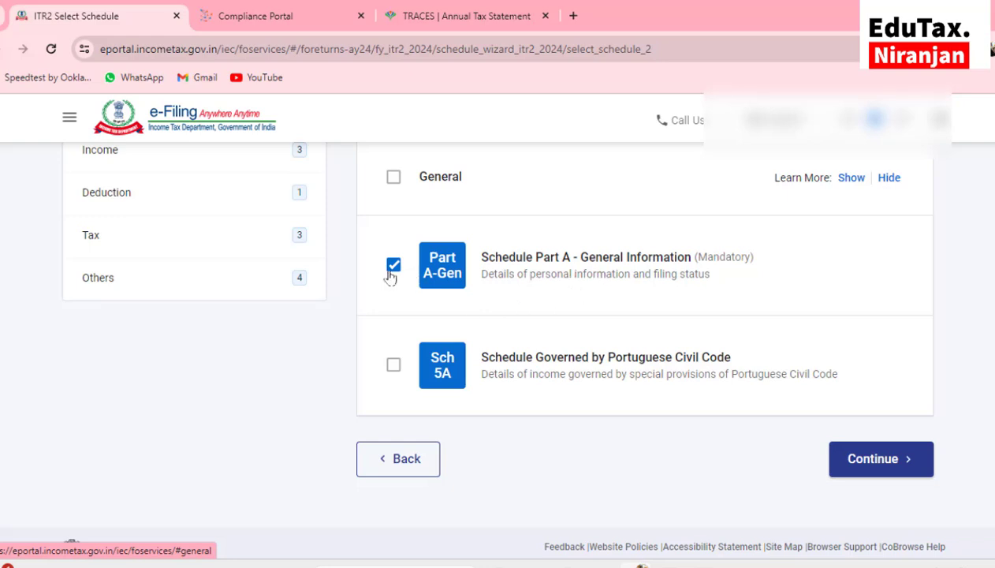
pyautogui.scroll(1, 391, 275)
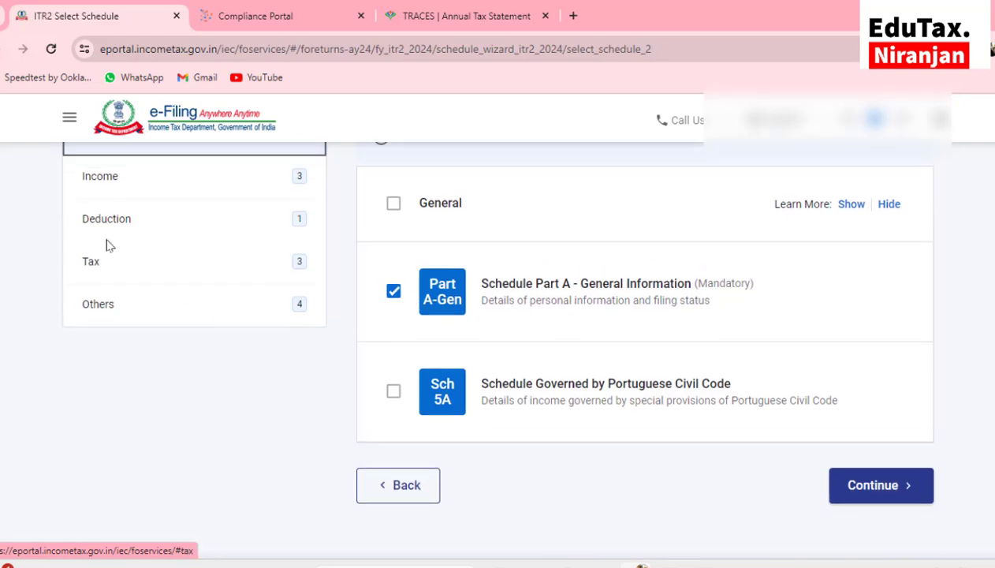
pyautogui.scroll(2, 145, 292)
# Include Schedules House Property, Capital Gains and 112A in the Income category
pyautogui.click(111, 229)
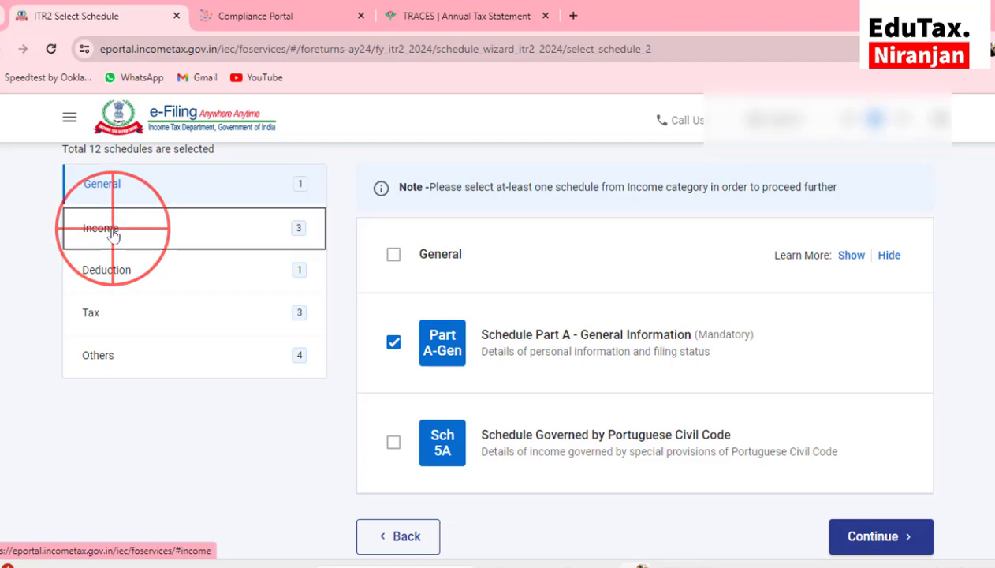
pyautogui.scroll(-2, 545, 229)
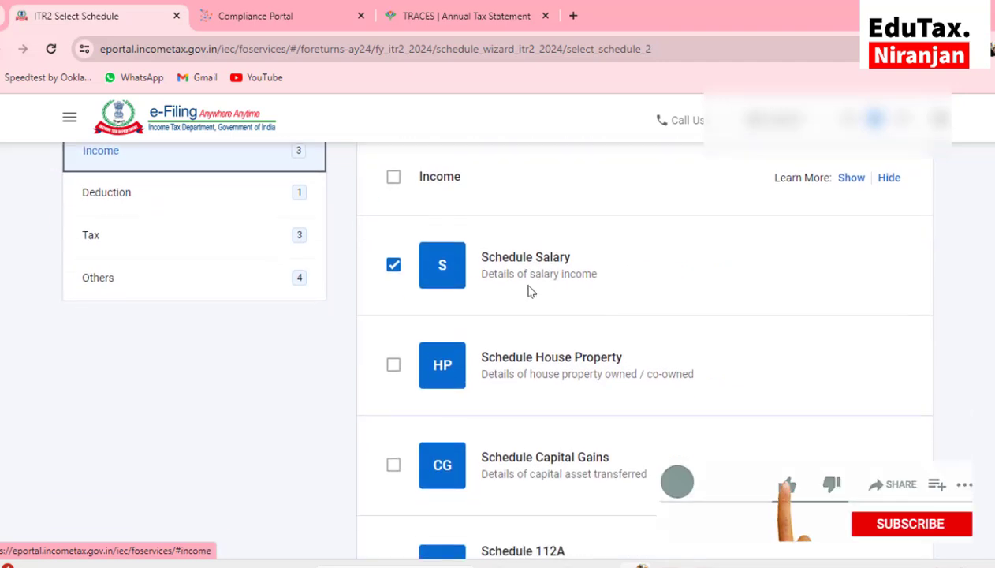
pyautogui.scroll(-1, 618, 292)
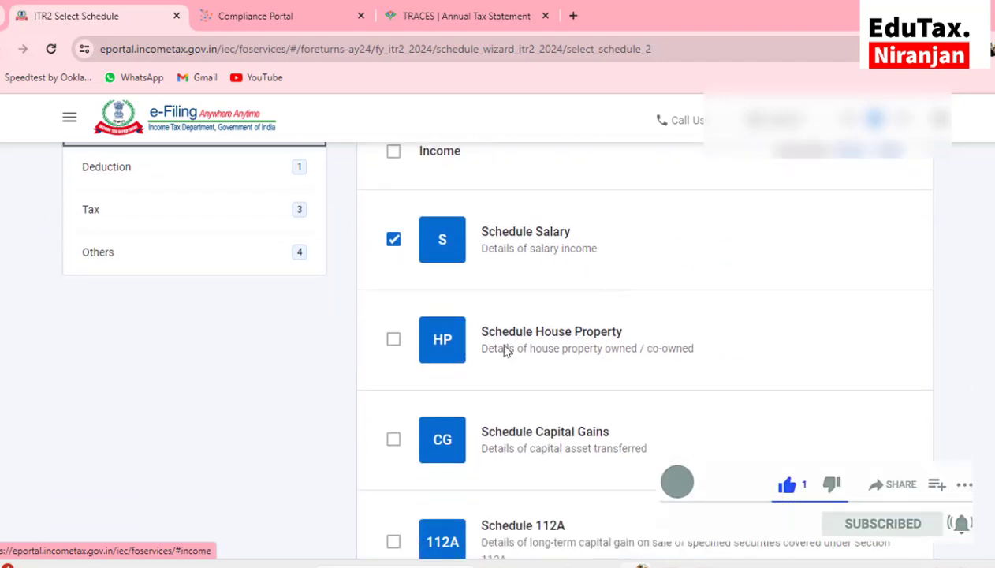
pyautogui.click(392, 340)
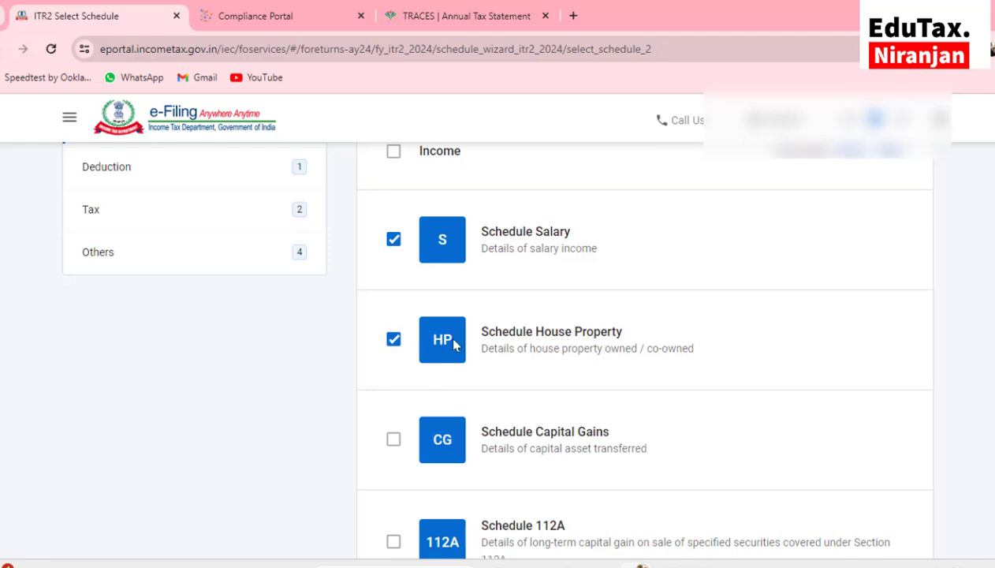
pyautogui.scroll(-1, 451, 344)
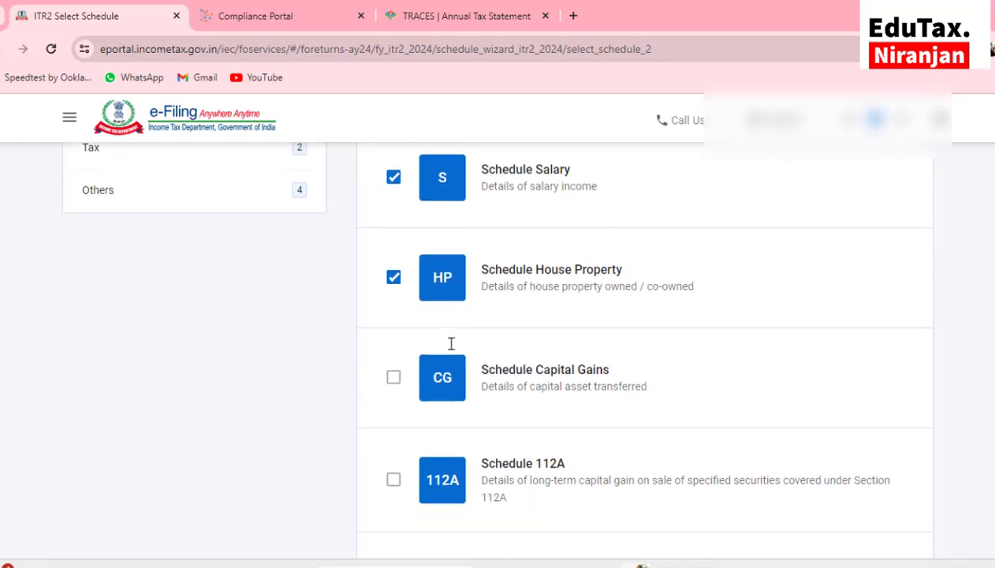
pyautogui.click(394, 363)
pyautogui.scroll(-1, 392, 367)
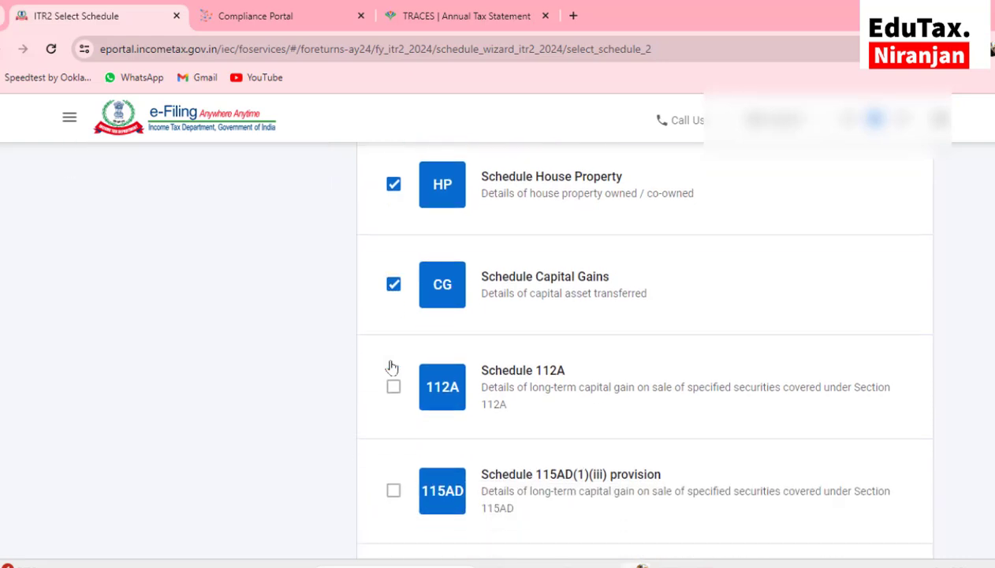
pyautogui.scroll(-1, 392, 368)
pyautogui.scroll(-1, 395, 366)
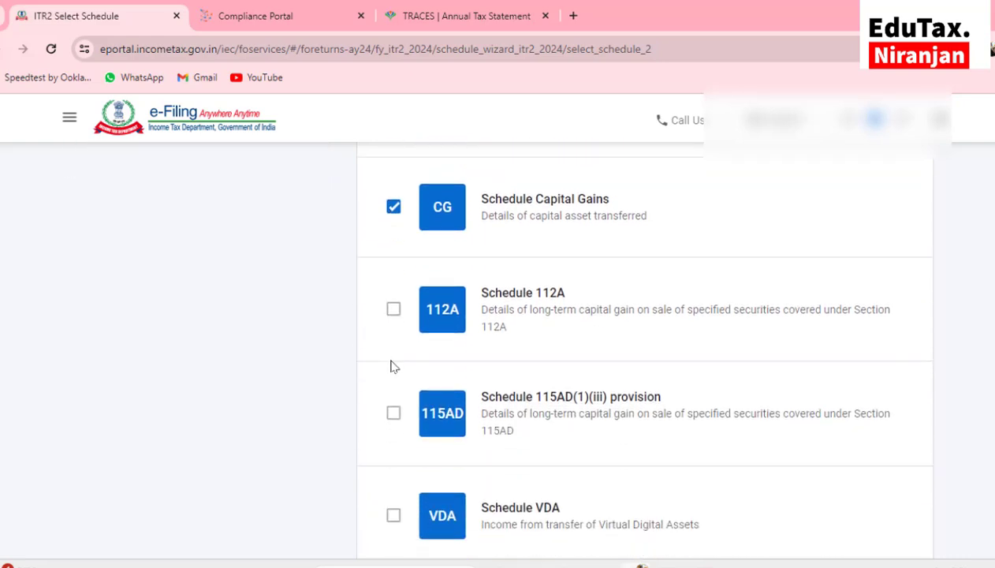
pyautogui.click(395, 310)
# Scroll past the remaining Income schedules (PTI, FSI, TR) to the Deduction category
pyautogui.scroll(-2, 509, 350)
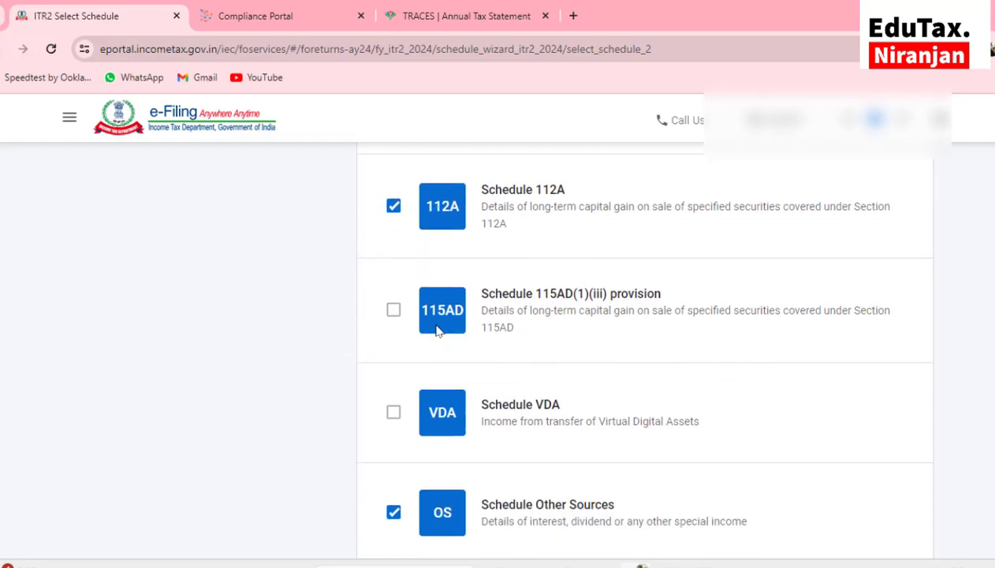
pyautogui.scroll(-2, 489, 338)
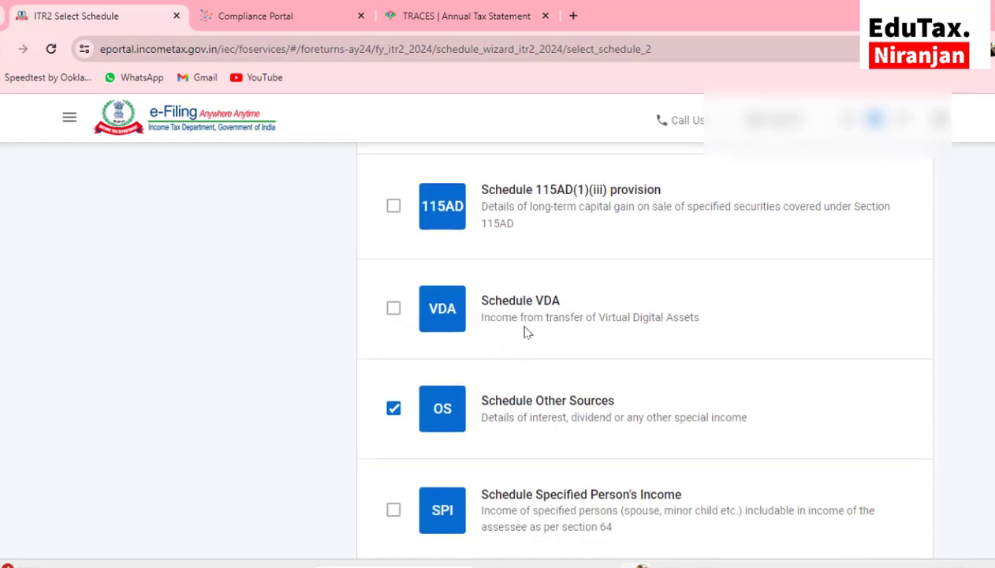
pyautogui.scroll(-2, 526, 320)
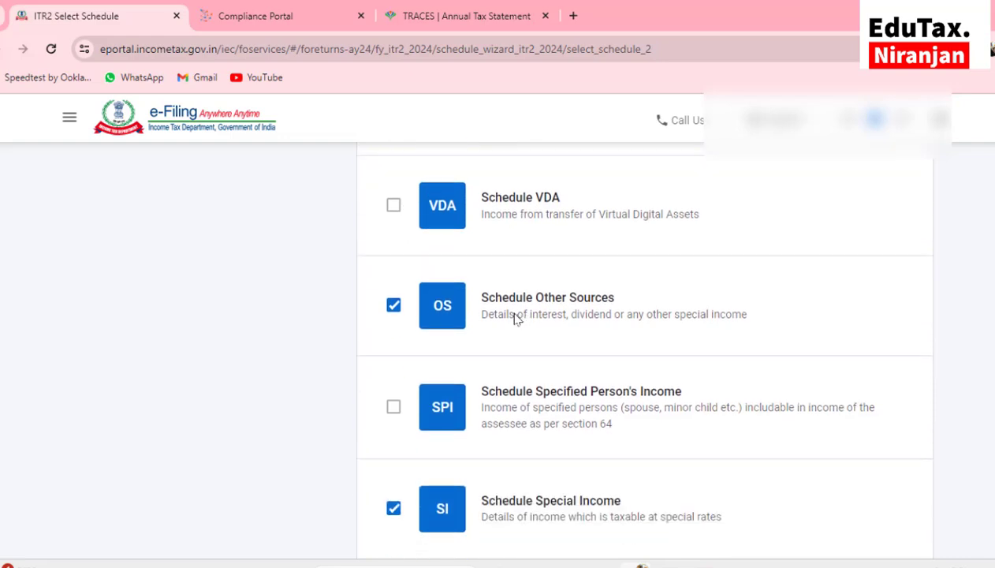
pyautogui.scroll(-2, 401, 318)
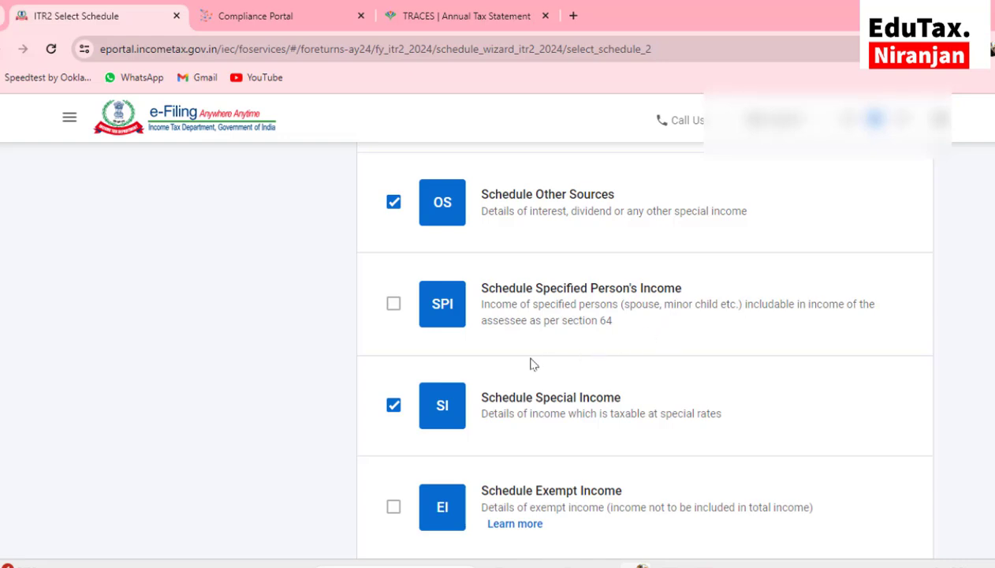
pyautogui.scroll(-2, 483, 365)
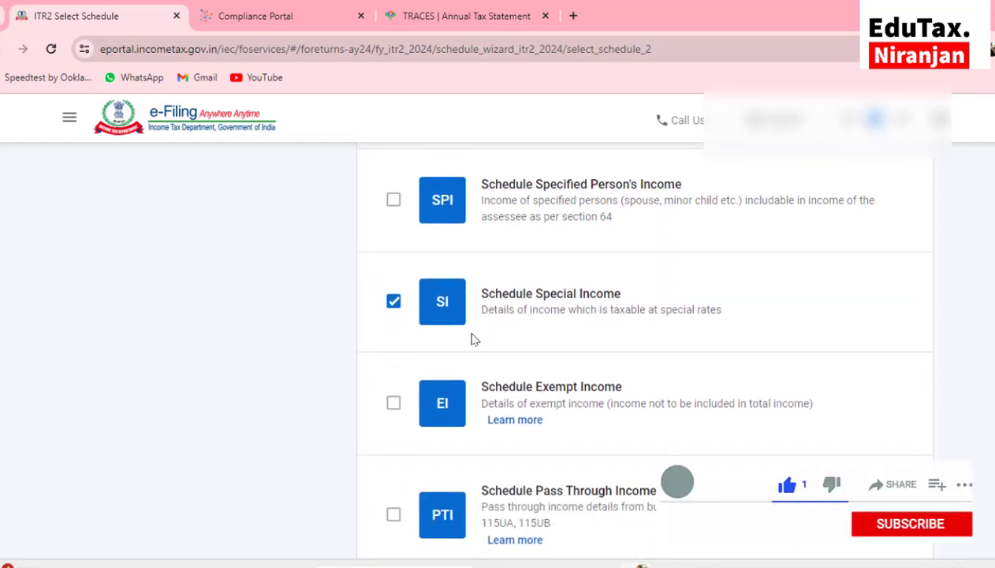
pyautogui.scroll(-2, 471, 339)
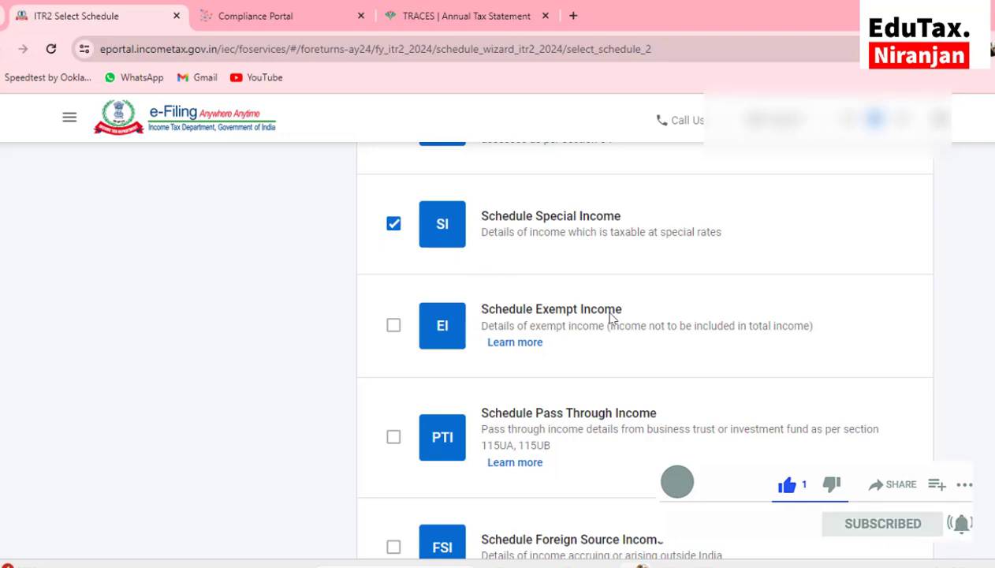
pyautogui.scroll(-2, 426, 351)
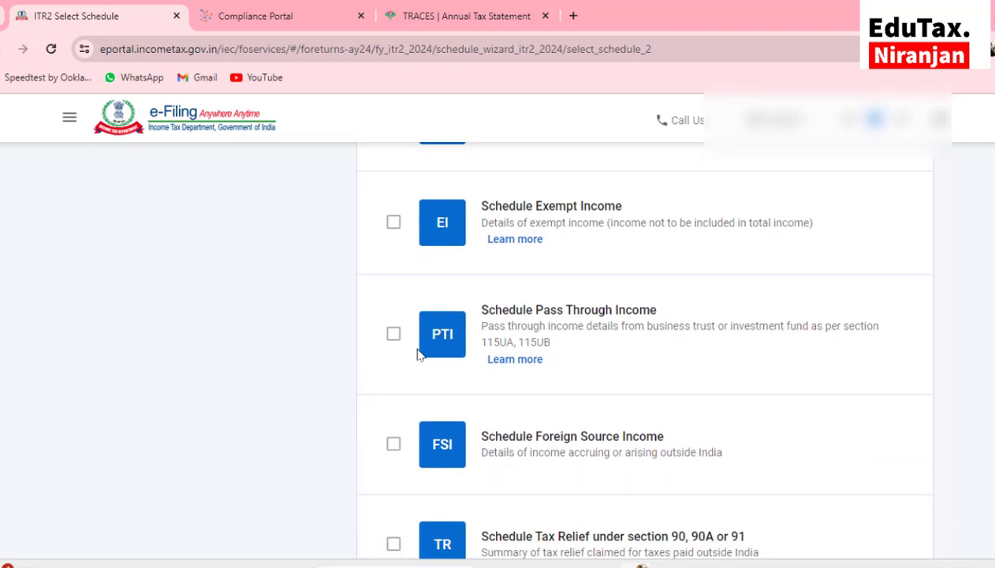
pyautogui.scroll(-2, 587, 359)
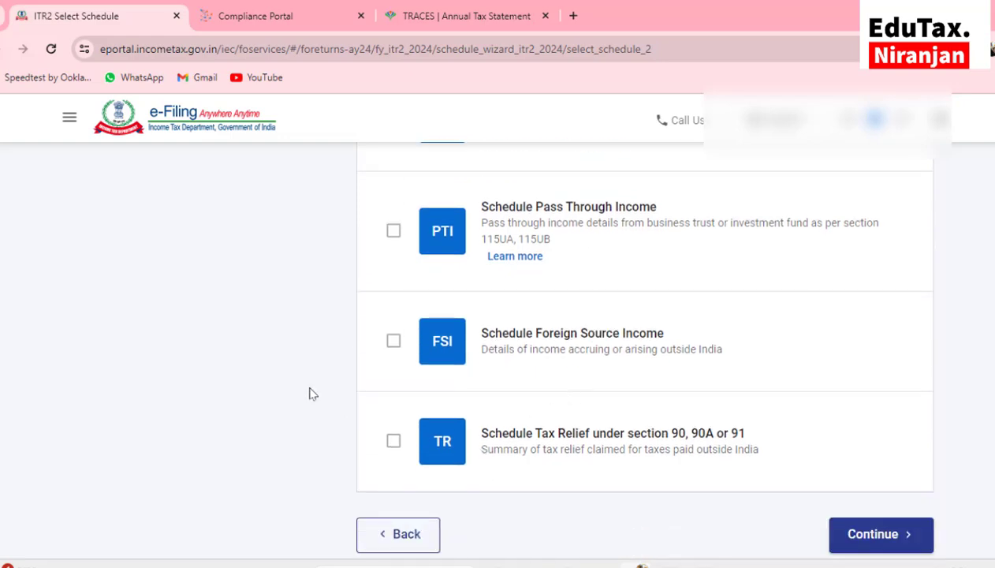
pyautogui.scroll(12, 309, 394)
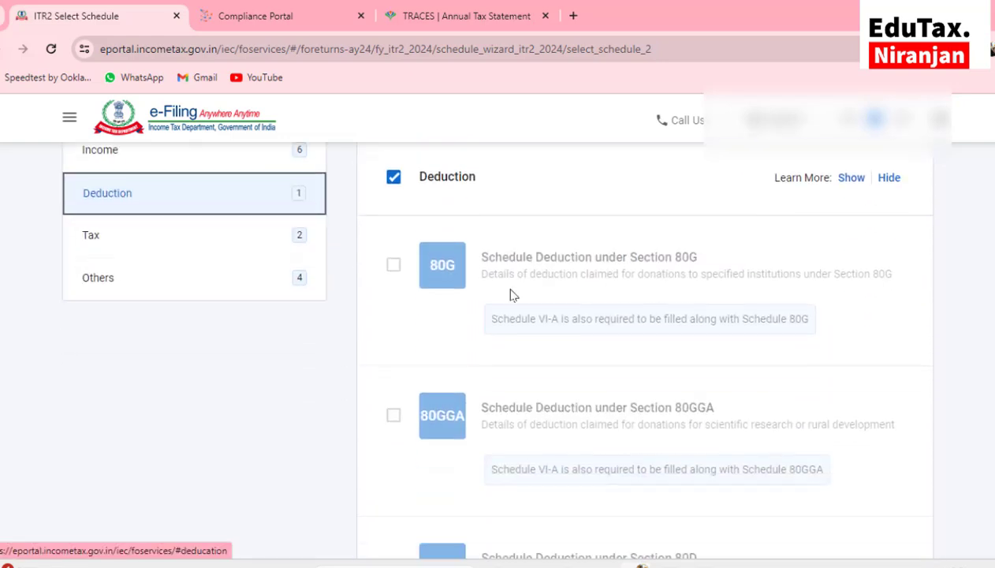
# In the Tax category, include Schedule IT together with TDS and TCS
pyautogui.scroll(-3, 511, 295)
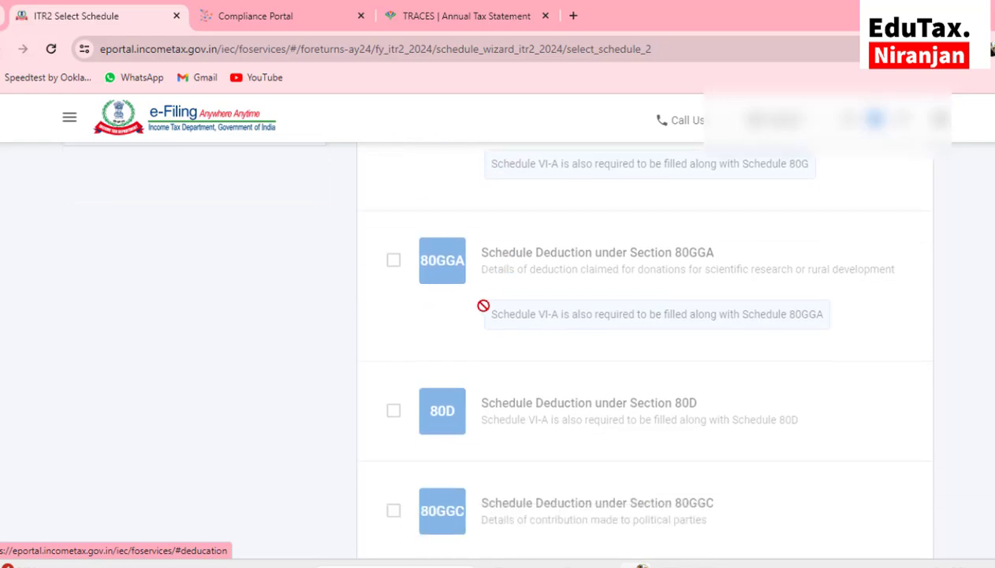
pyautogui.scroll(-2, 488, 312)
pyautogui.scroll(-4, 498, 320)
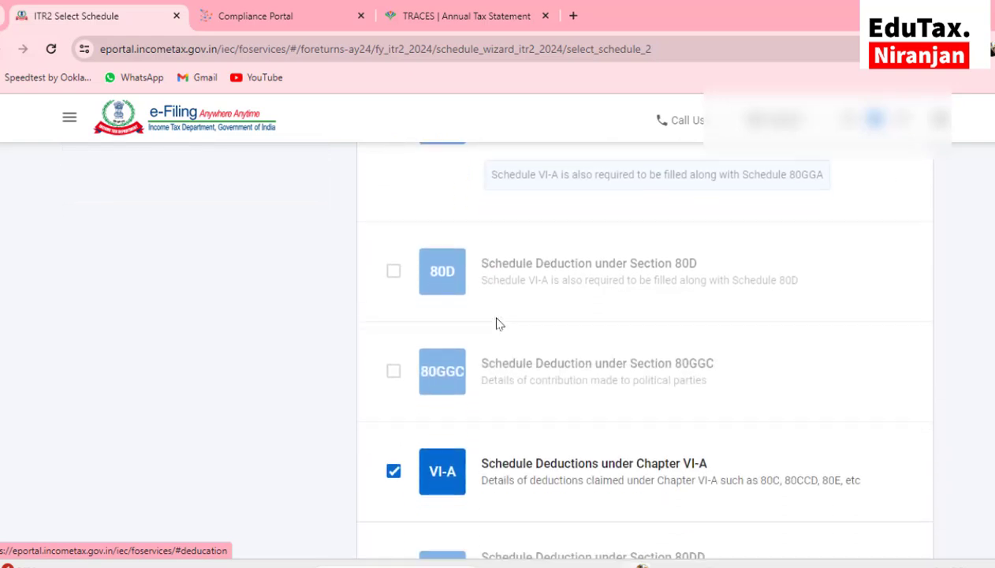
pyautogui.scroll(-2, 507, 314)
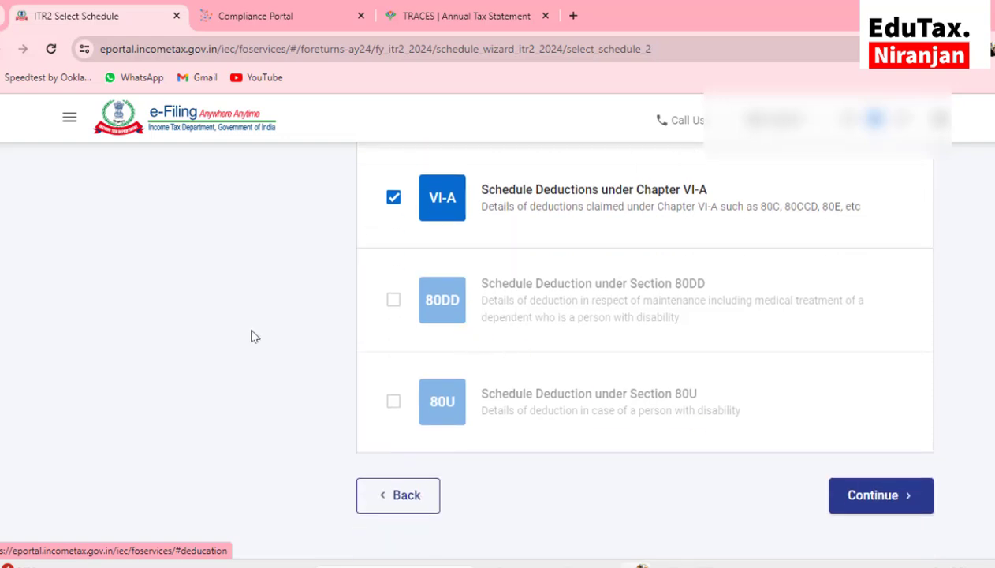
pyautogui.scroll(8, 256, 333)
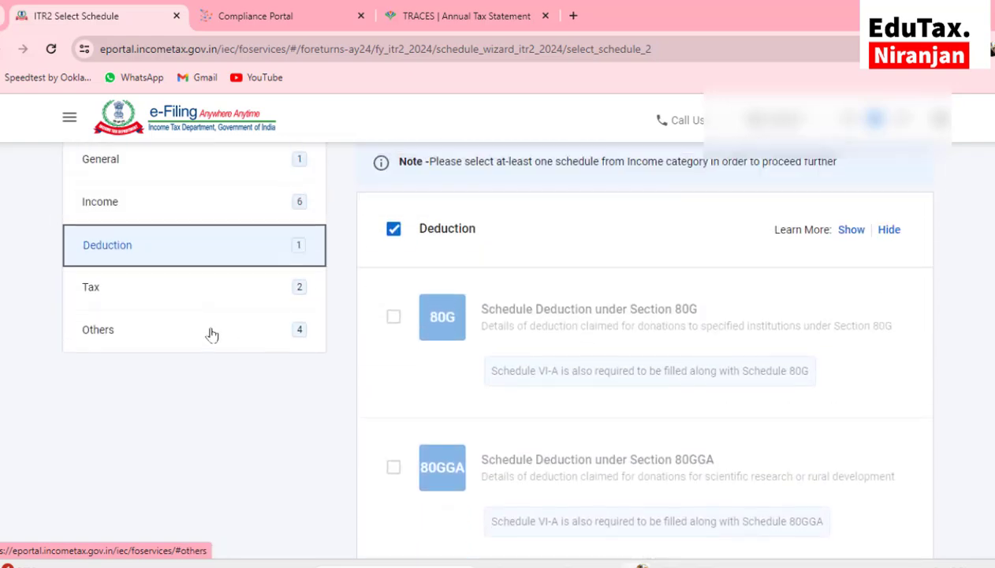
pyautogui.click(112, 288)
pyautogui.scroll(-1, 557, 299)
pyautogui.scroll(-1, 557, 299)
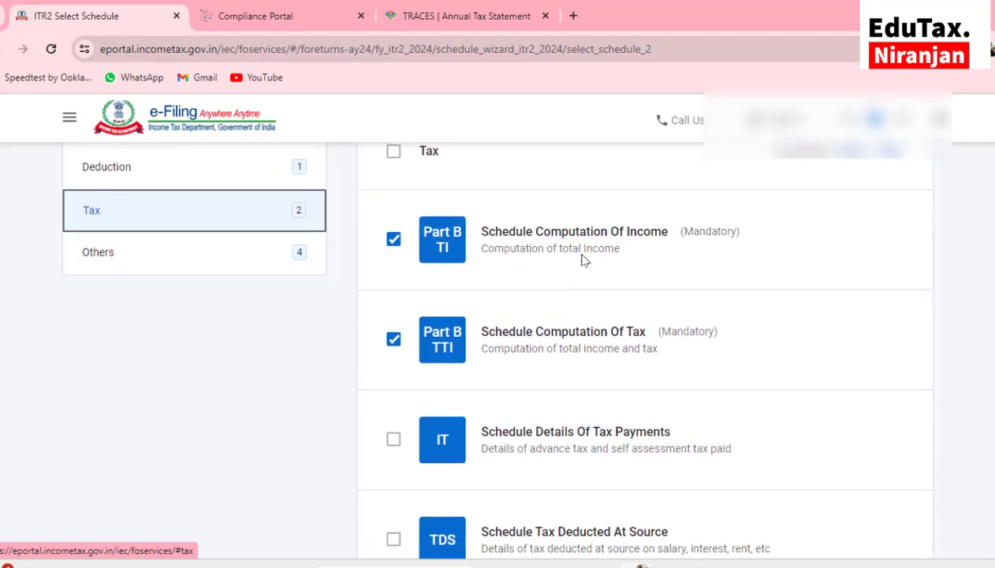
pyautogui.scroll(-2, 642, 258)
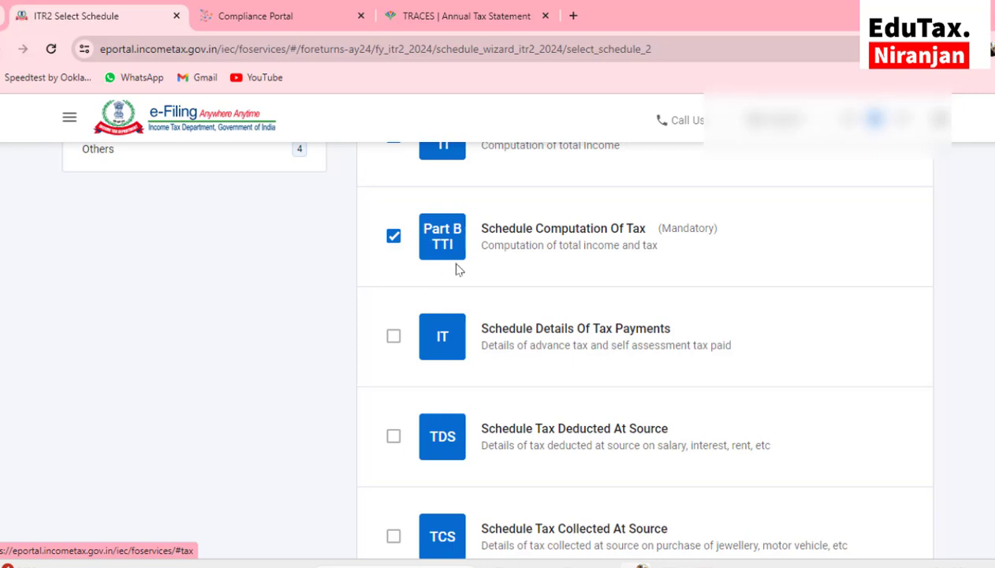
pyautogui.scroll(-1, 488, 272)
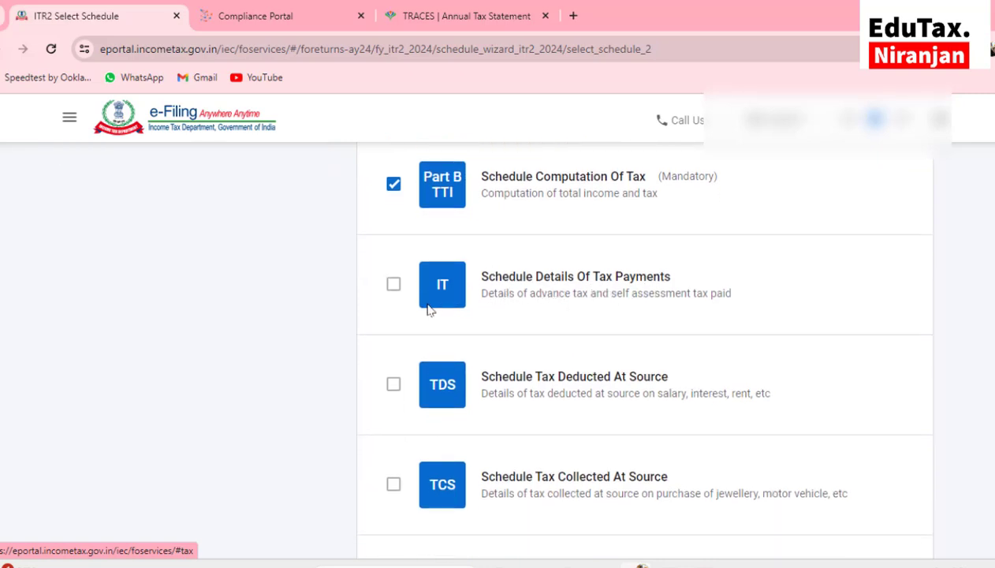
pyautogui.click(394, 283)
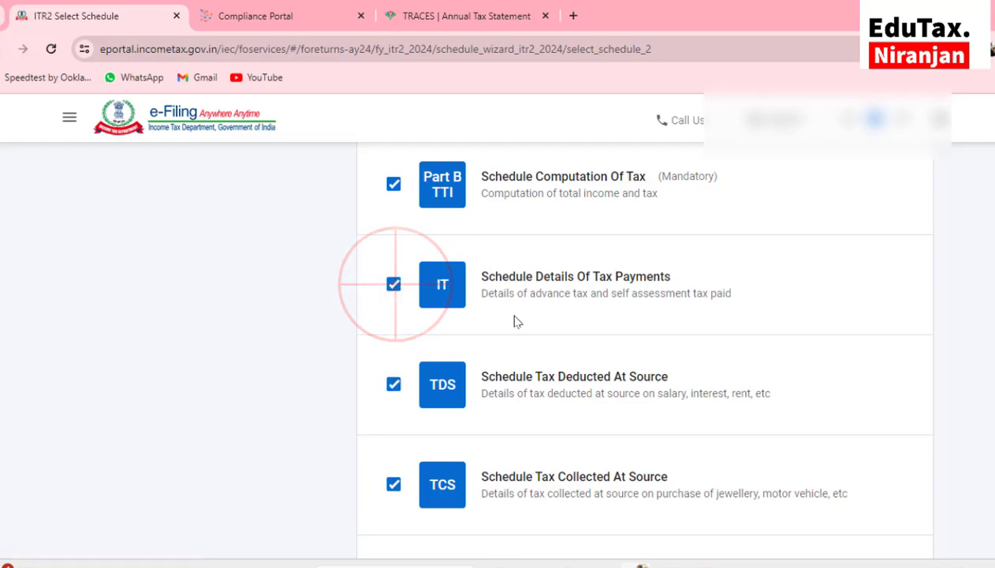
pyautogui.scroll(-2, 517, 321)
pyautogui.scroll(-2, 452, 412)
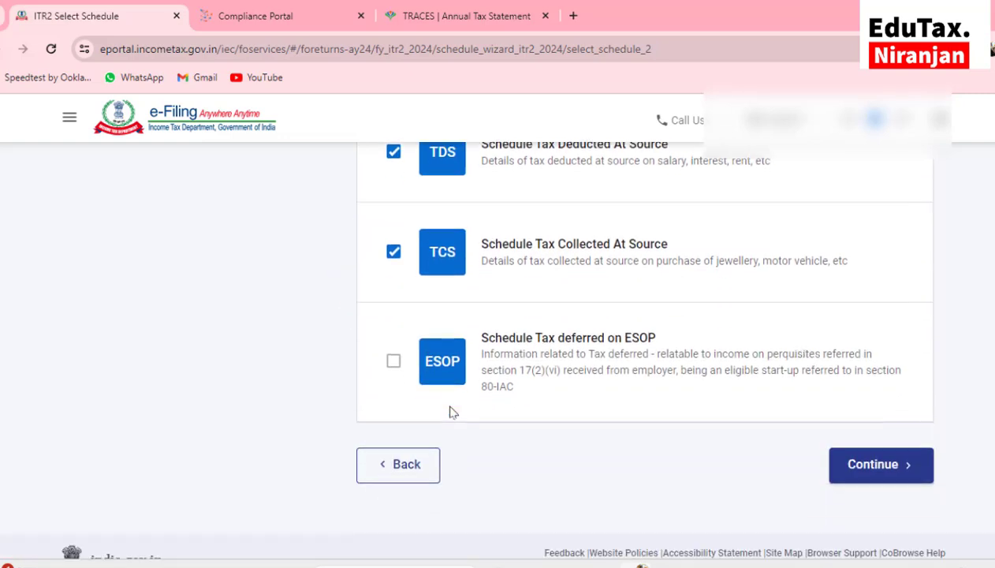
pyautogui.scroll(8, 286, 381)
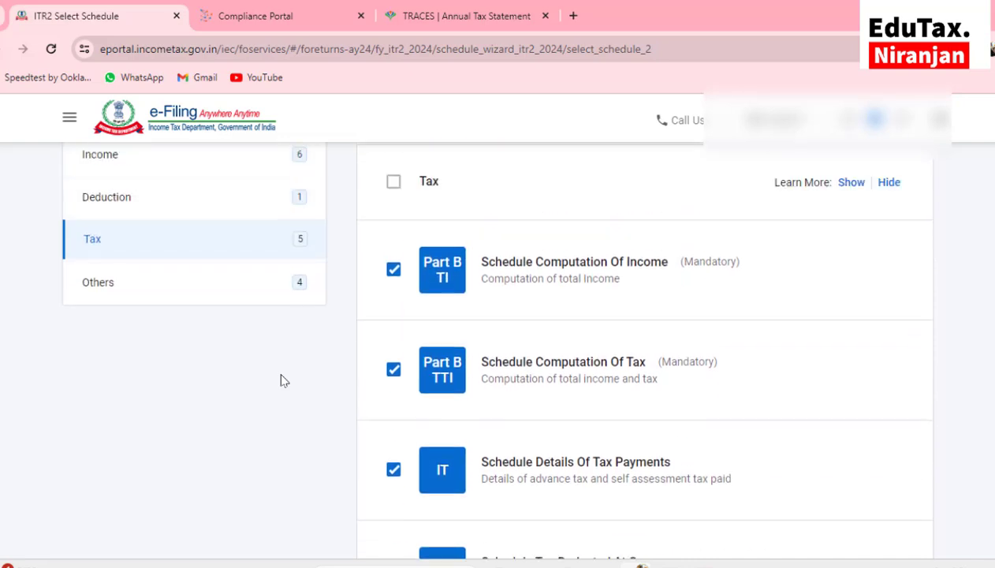
# Review the selected Others schedules: CYLA, BFLA, CFL and AMTC
pyautogui.click(114, 336)
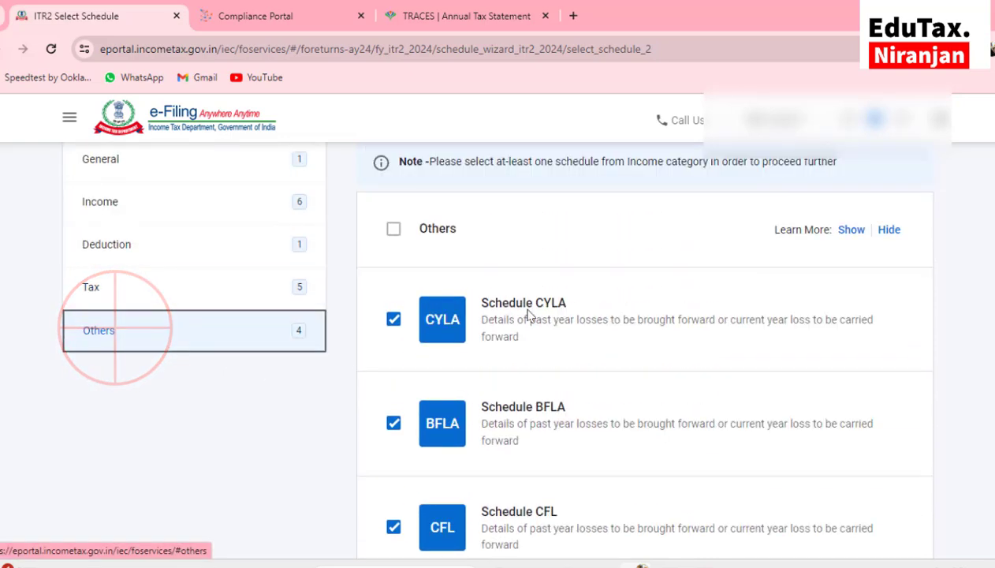
pyautogui.scroll(-4, 527, 318)
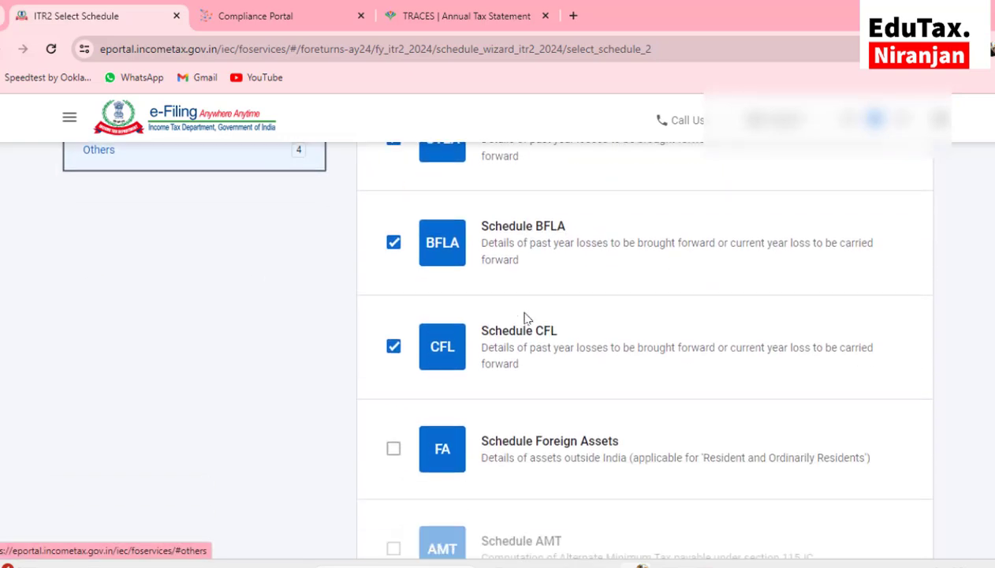
pyautogui.scroll(-3, 527, 318)
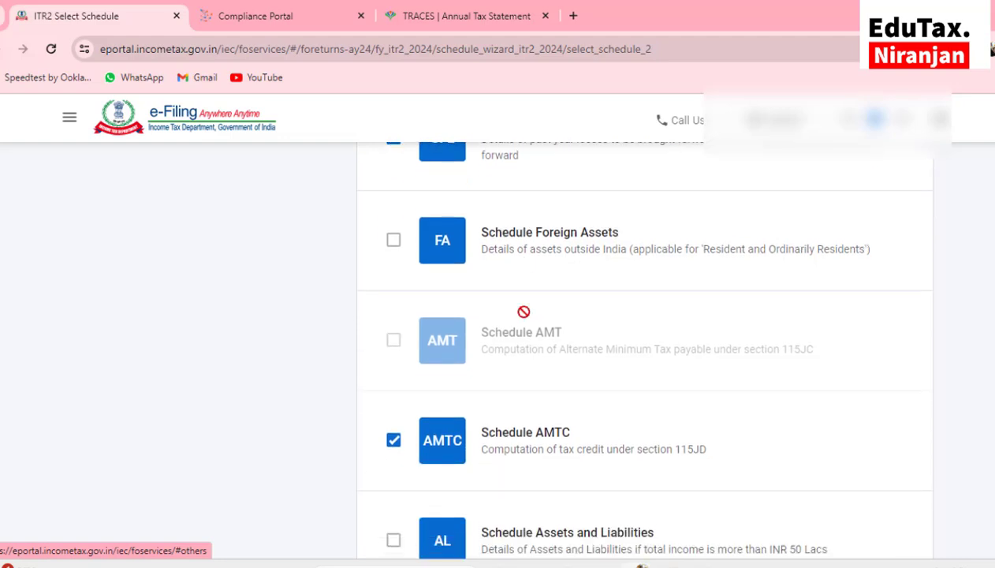
pyautogui.scroll(-2, 523, 315)
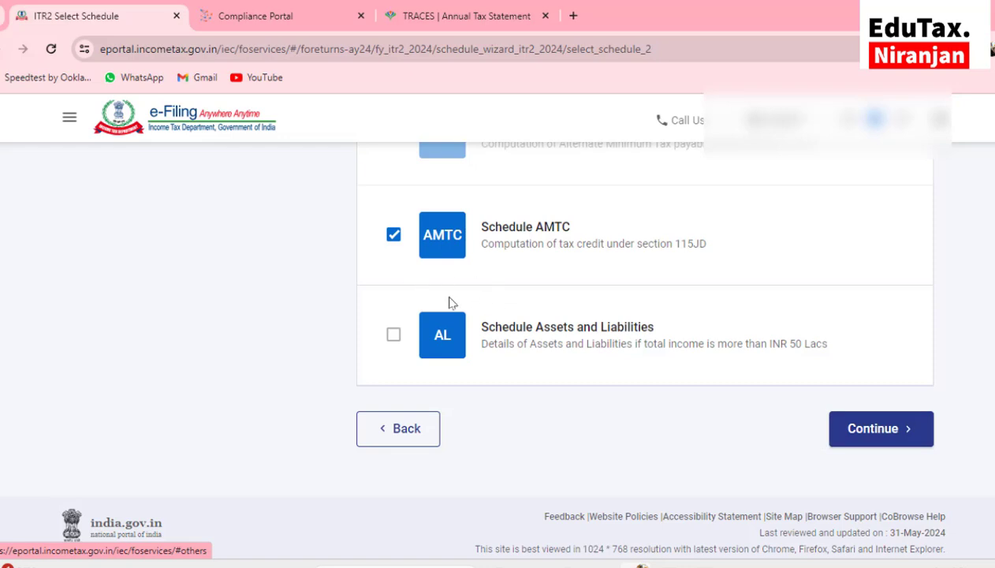
pyautogui.scroll(1, 197, 310)
pyautogui.scroll(1, 197, 310)
pyautogui.scroll(-1, 197, 310)
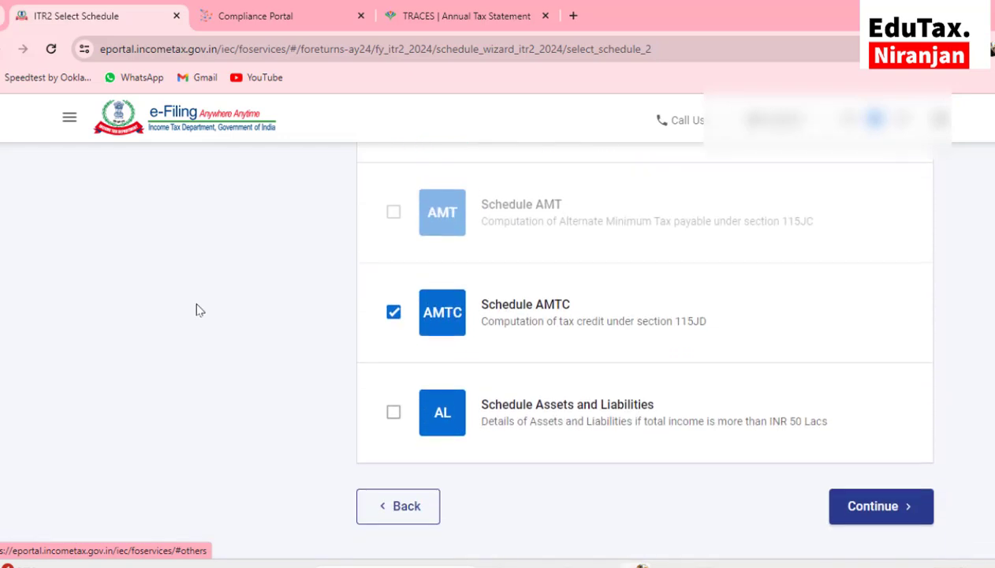
# Confirm the 17 schedules through the Note dialog and begin the schedule questions
pyautogui.click(859, 517)
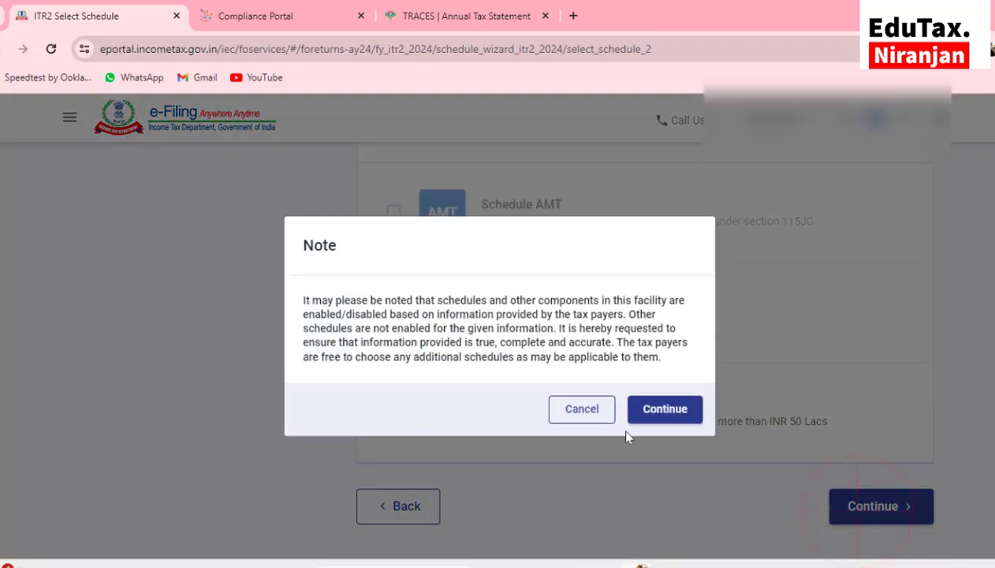
pyautogui.click(659, 418)
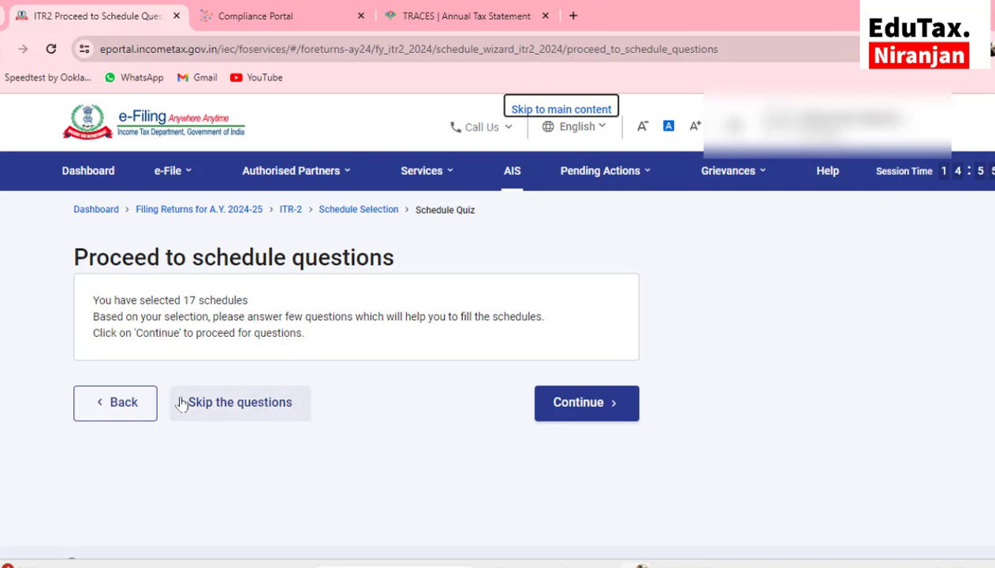
pyautogui.click(565, 403)
pyautogui.scroll(-3, 565, 411)
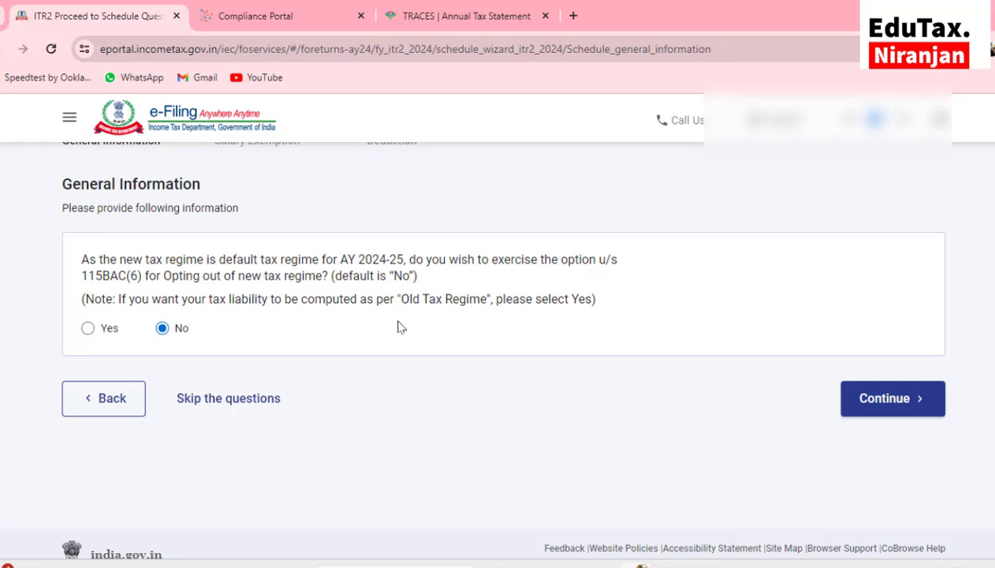
# Answer Yes to opting out of the new tax regime and continue
pyautogui.click(87, 330)
pyautogui.click(861, 399)
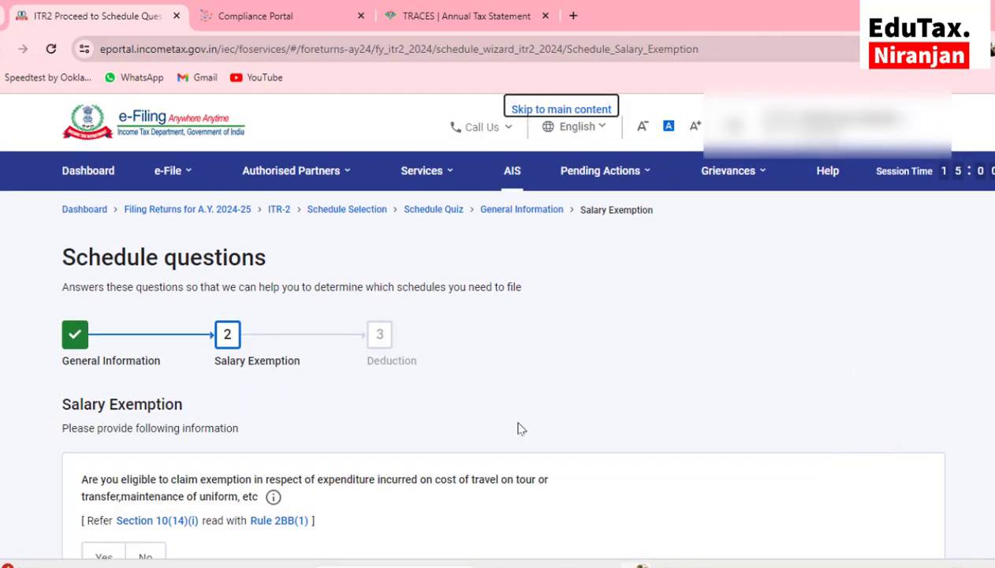
pyautogui.scroll(-3, 518, 429)
# Answer No to travel, special allowance, LTA and other salary exemption questions
pyautogui.click(142, 312)
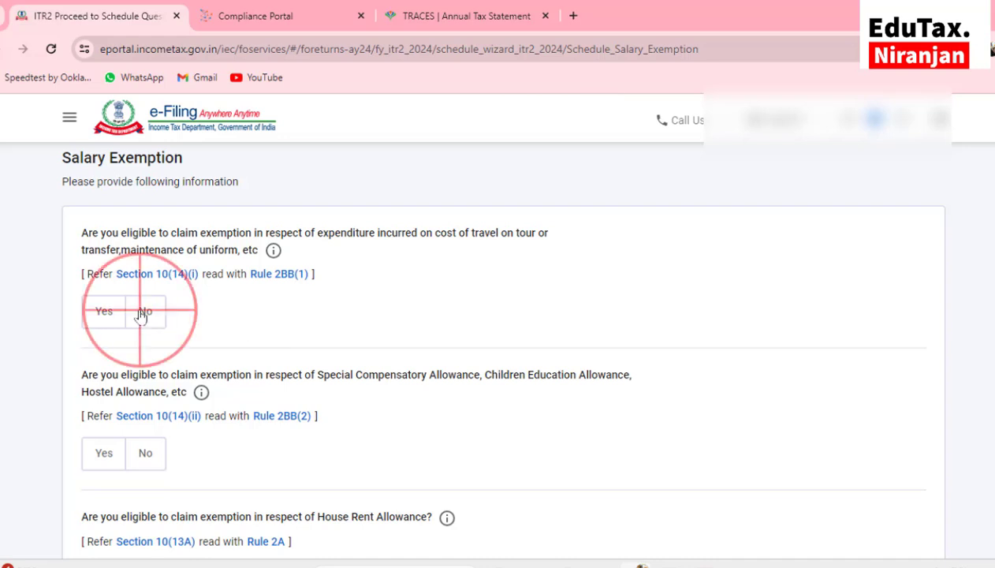
pyautogui.scroll(-2, 140, 315)
pyautogui.click(144, 327)
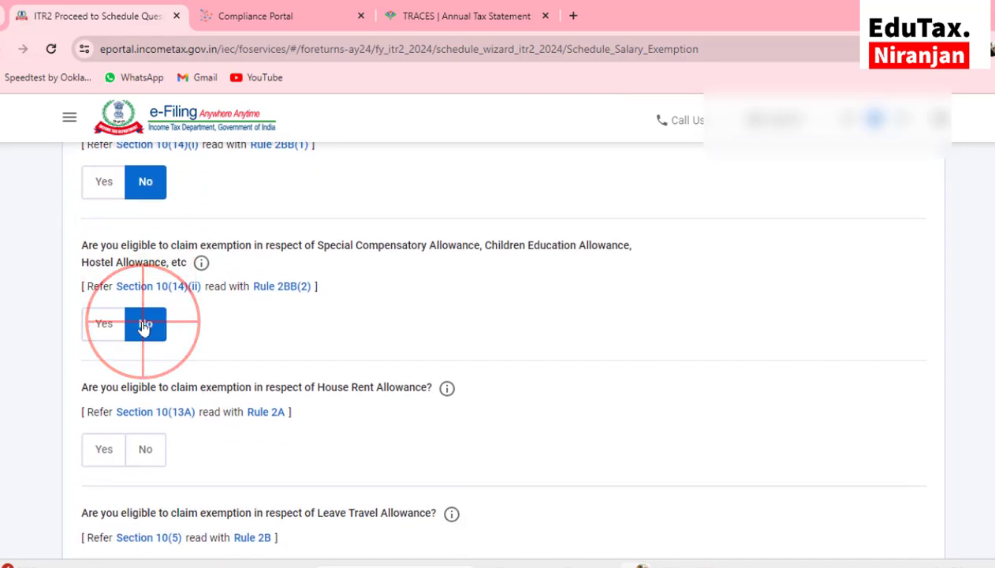
pyautogui.scroll(-2, 145, 327)
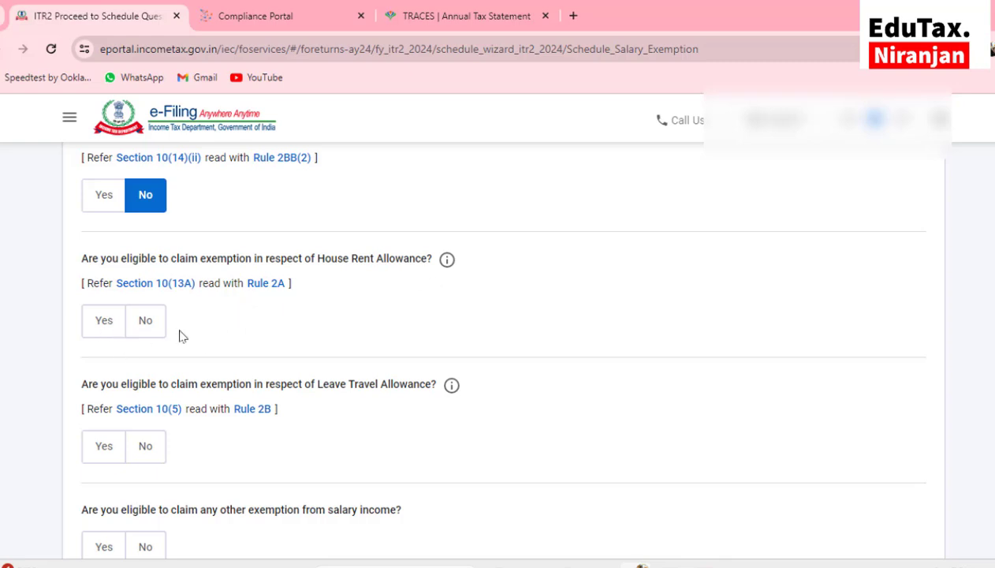
pyautogui.scroll(-2, 211, 329)
pyautogui.scroll(-2, 200, 338)
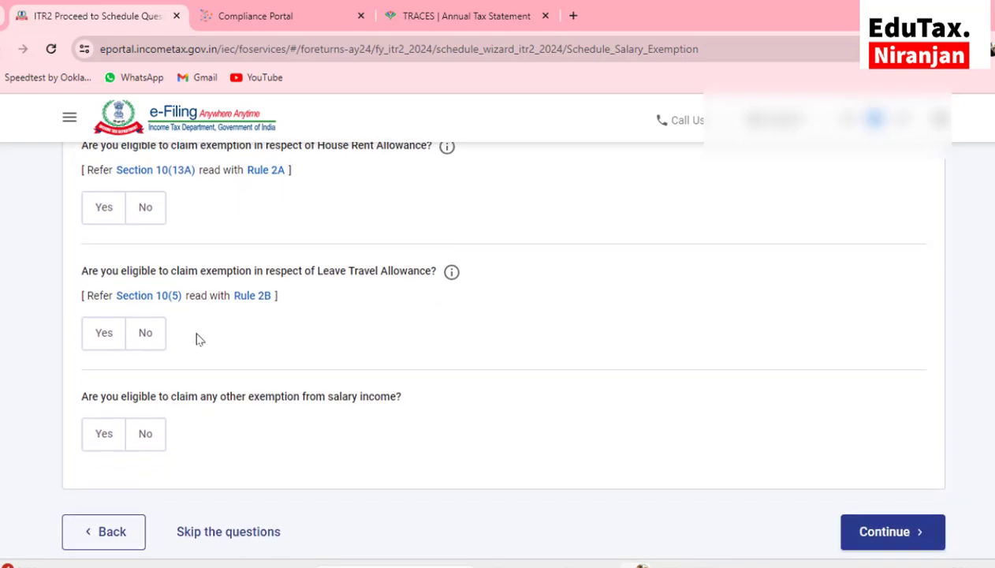
pyautogui.click(140, 341)
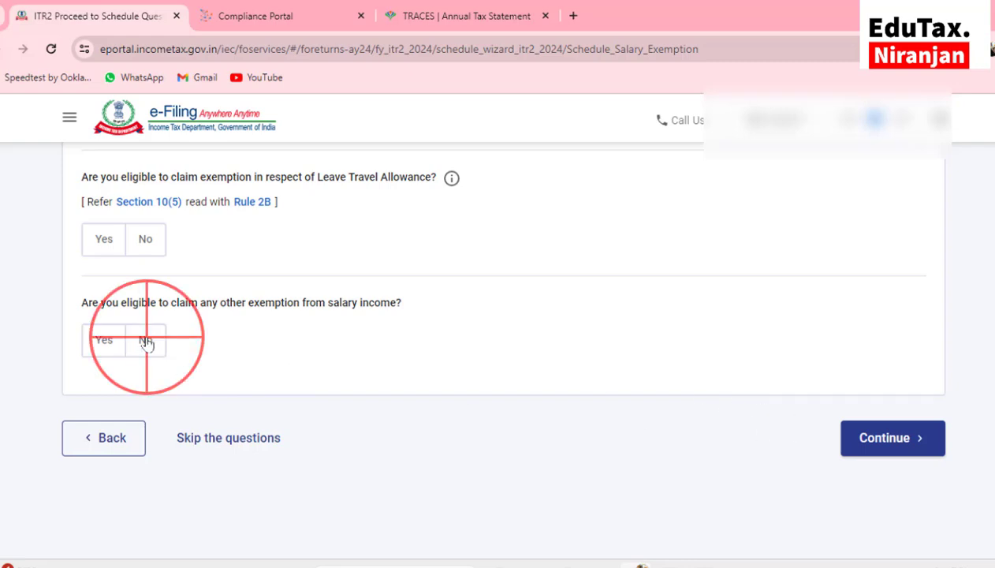
pyautogui.click(143, 238)
# Submit the salary exemption answers and decline the 80D and 80E deductions
pyautogui.click(880, 456)
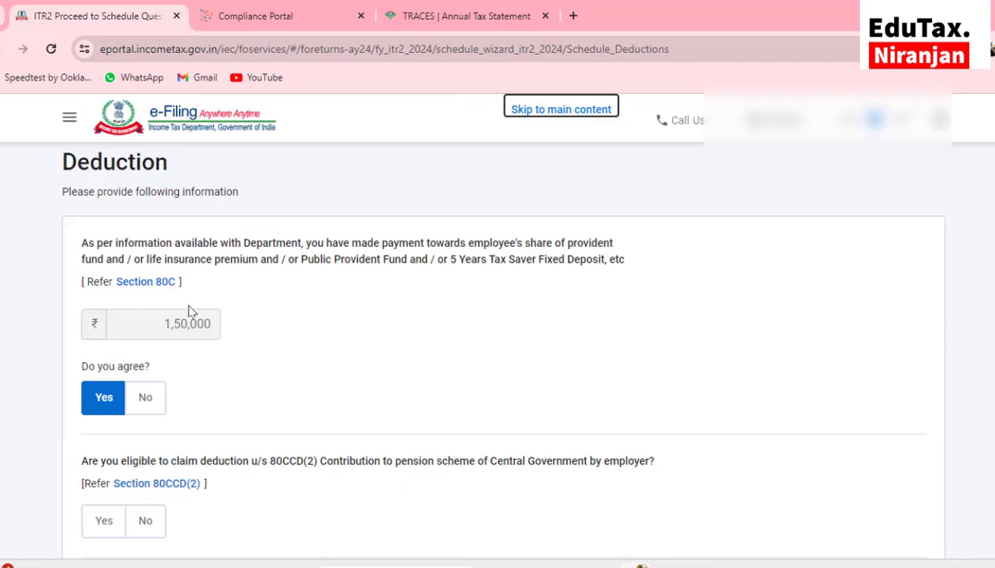
pyautogui.scroll(-3, 172, 377)
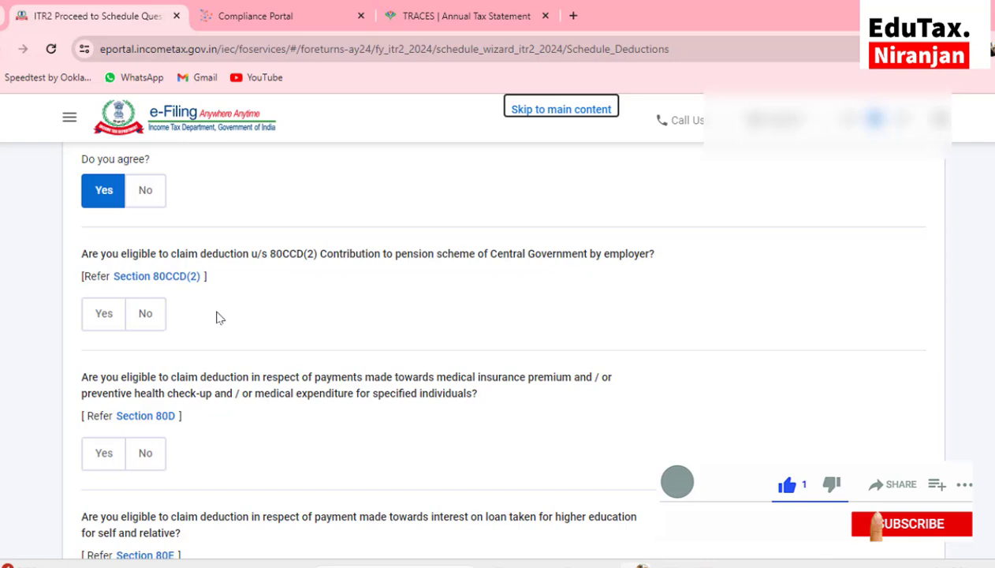
pyautogui.scroll(-2, 218, 317)
pyautogui.click(146, 352)
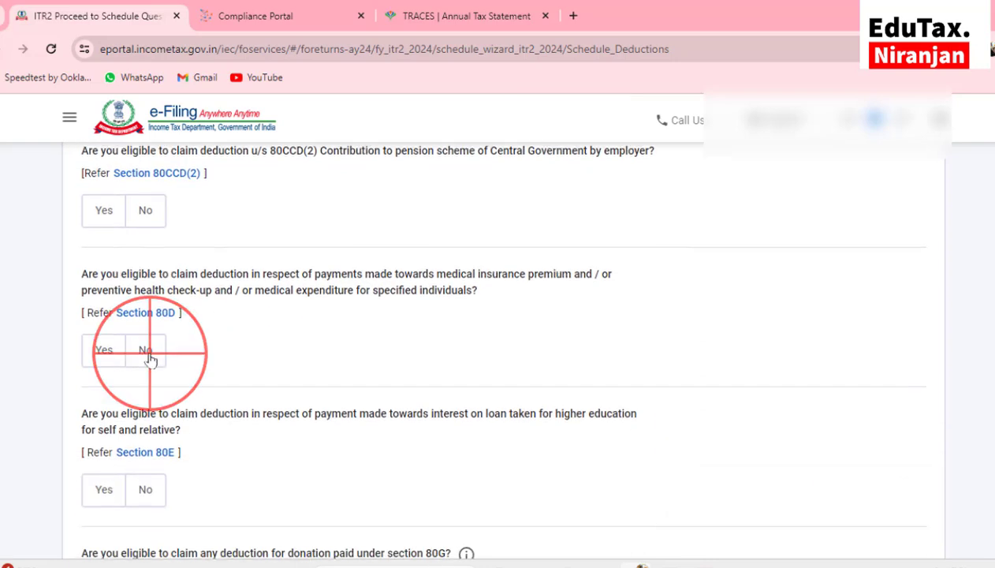
pyautogui.scroll(-3, 331, 351)
pyautogui.scroll(-1, 331, 351)
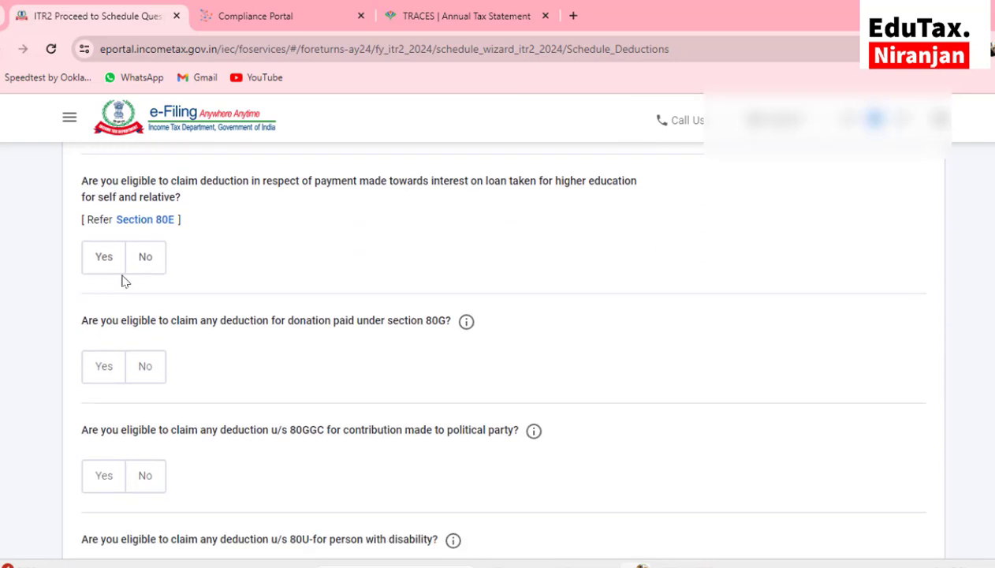
pyautogui.click(135, 256)
# Answer No to the 80G, 80GGC, 80U, 80DD, 80GGA and 80GG deduction questions
pyautogui.scroll(-2, 146, 275)
pyautogui.click(146, 274)
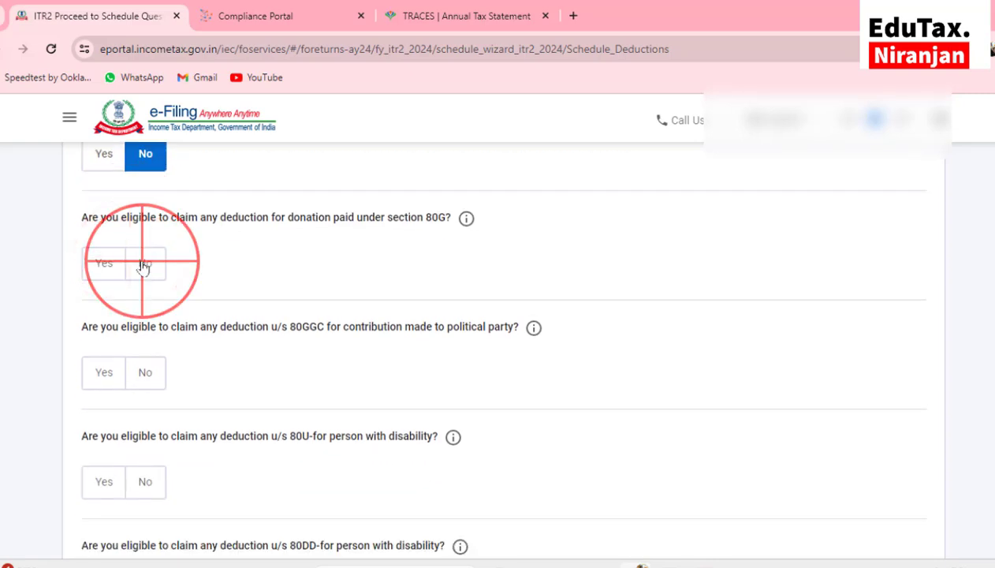
pyautogui.scroll(-2, 135, 274)
pyautogui.click(145, 276)
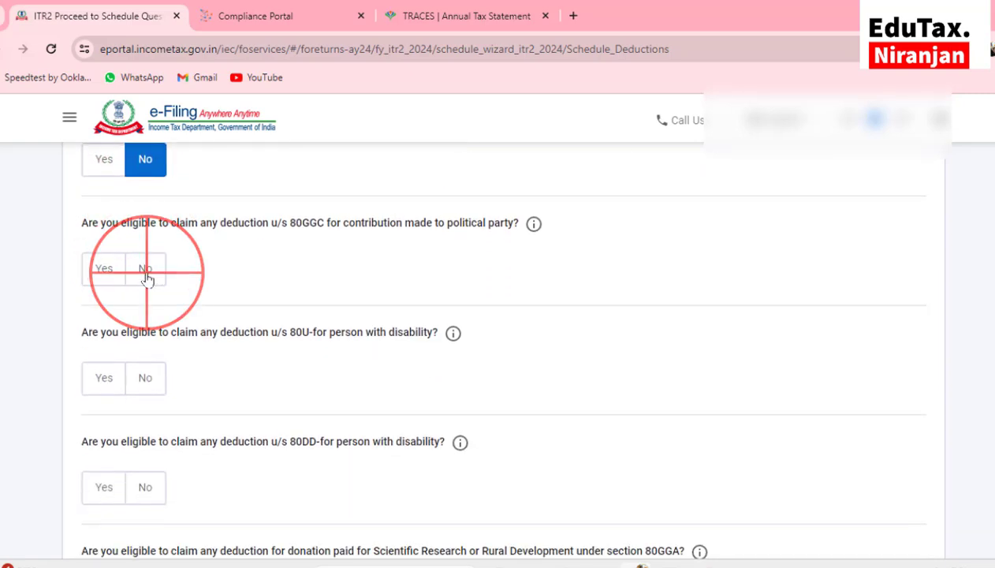
pyautogui.scroll(-2, 147, 278)
pyautogui.click(146, 276)
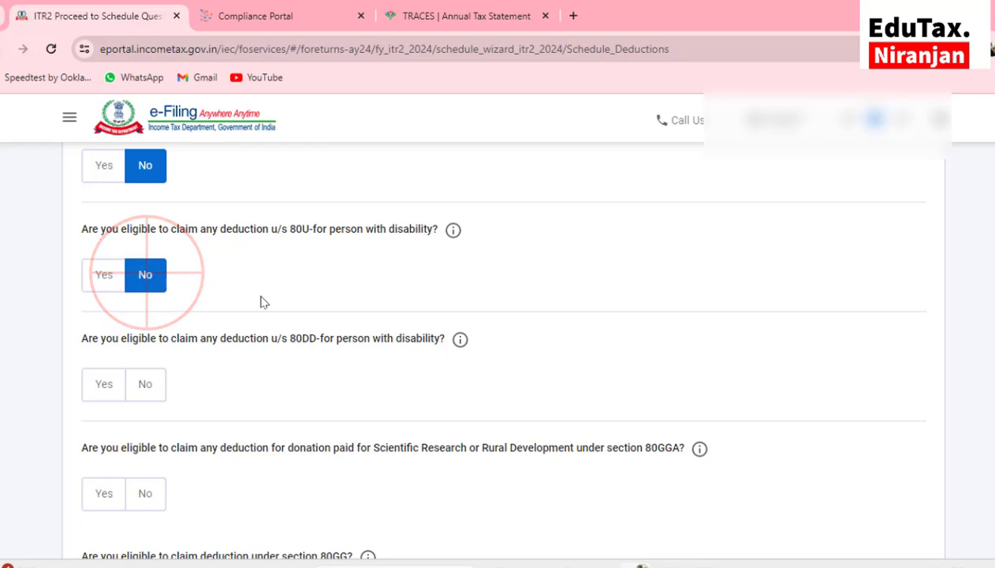
pyautogui.scroll(-1, 262, 302)
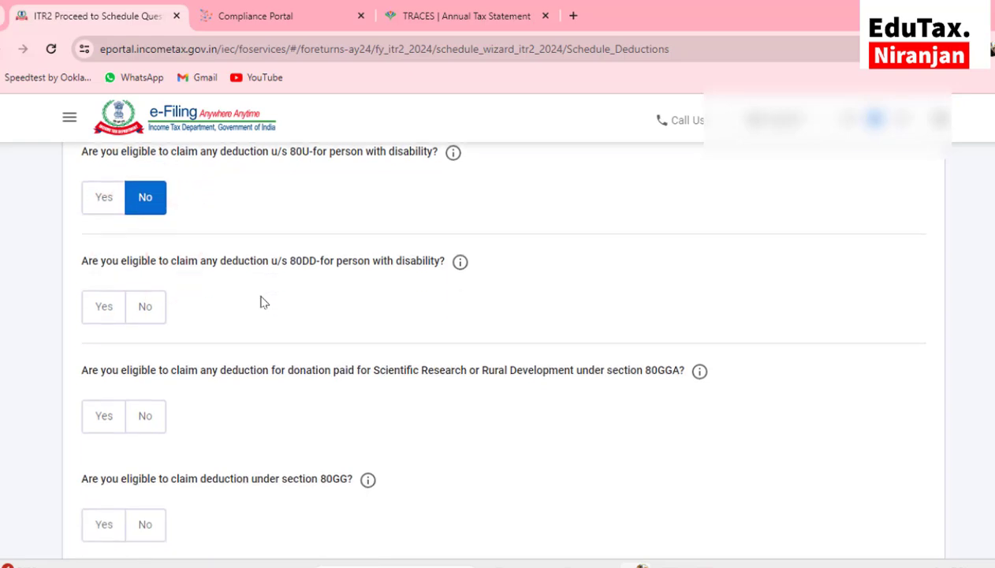
pyautogui.click(136, 314)
pyautogui.scroll(-1, 138, 314)
pyautogui.click(139, 314)
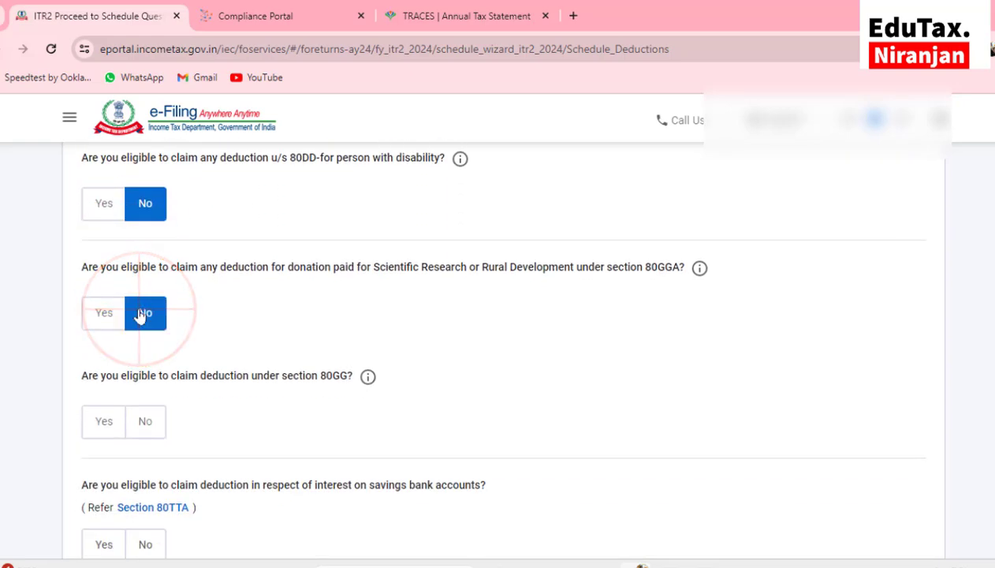
pyautogui.scroll(-1, 140, 316)
pyautogui.click(146, 294)
# Claim the 80TTA deduction with 171 of savings bank interest
pyautogui.scroll(-1, 144, 310)
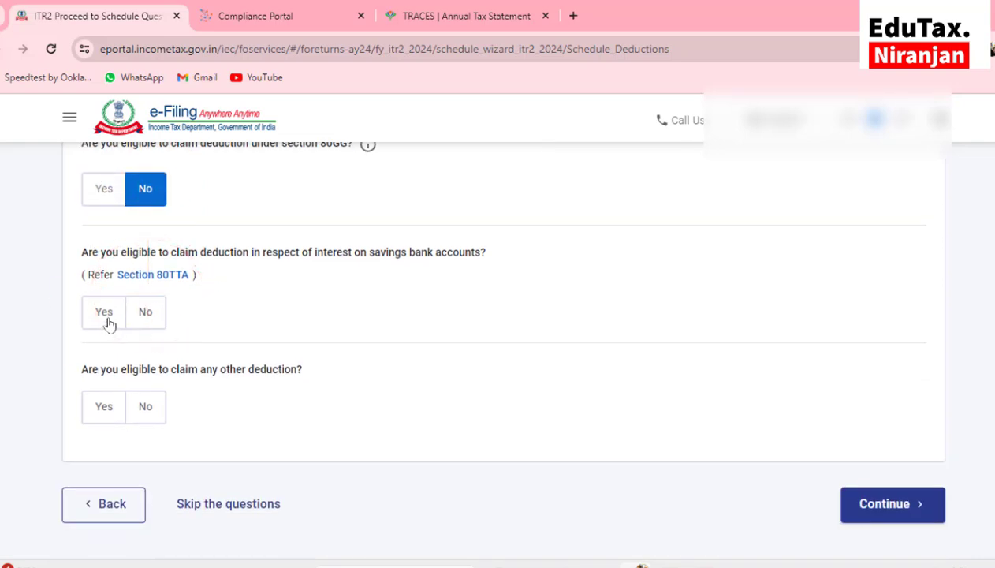
pyautogui.click(110, 323)
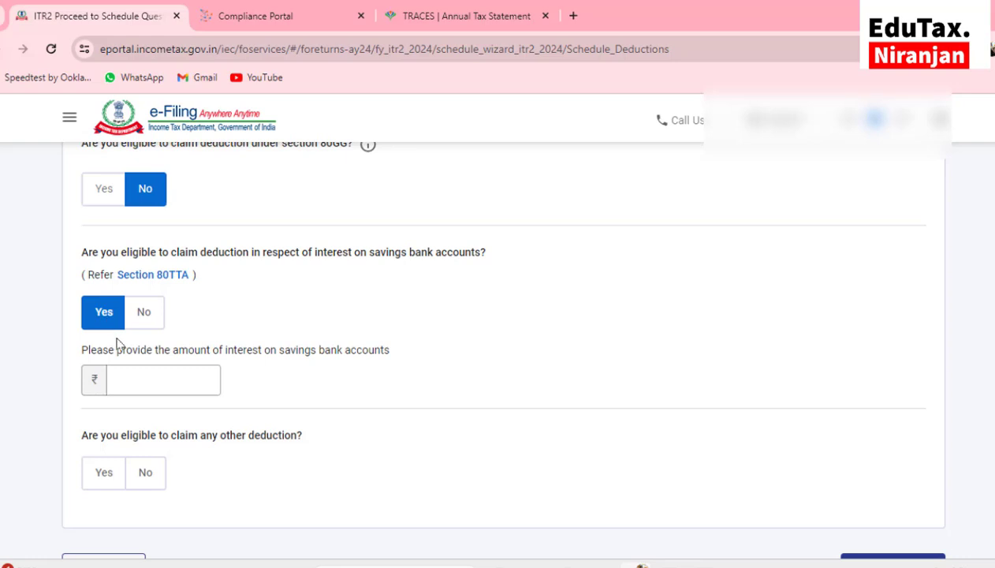
pyautogui.click(140, 380)
pyautogui.write('1')
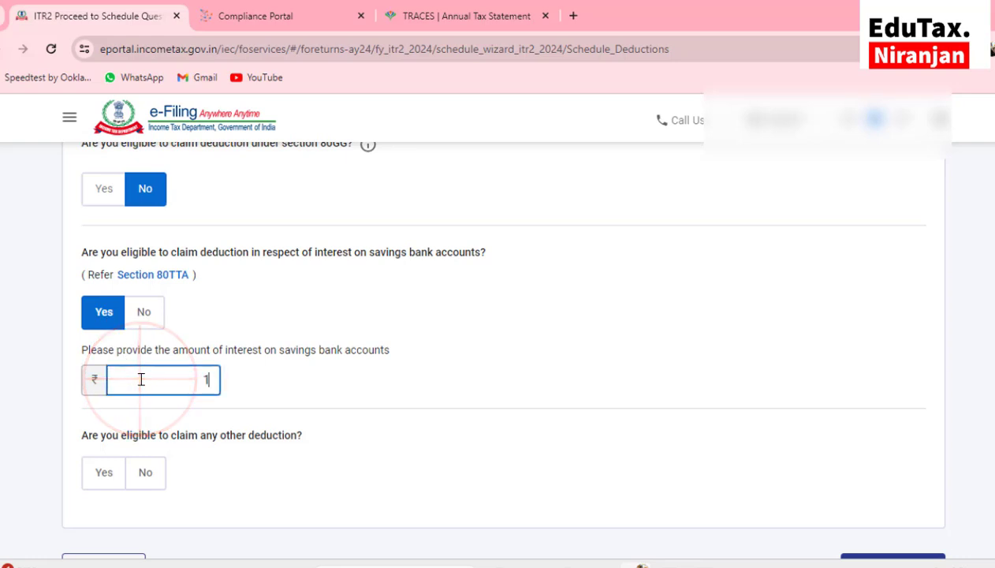
pyautogui.write('71')
pyautogui.scroll(-2, 140, 379)
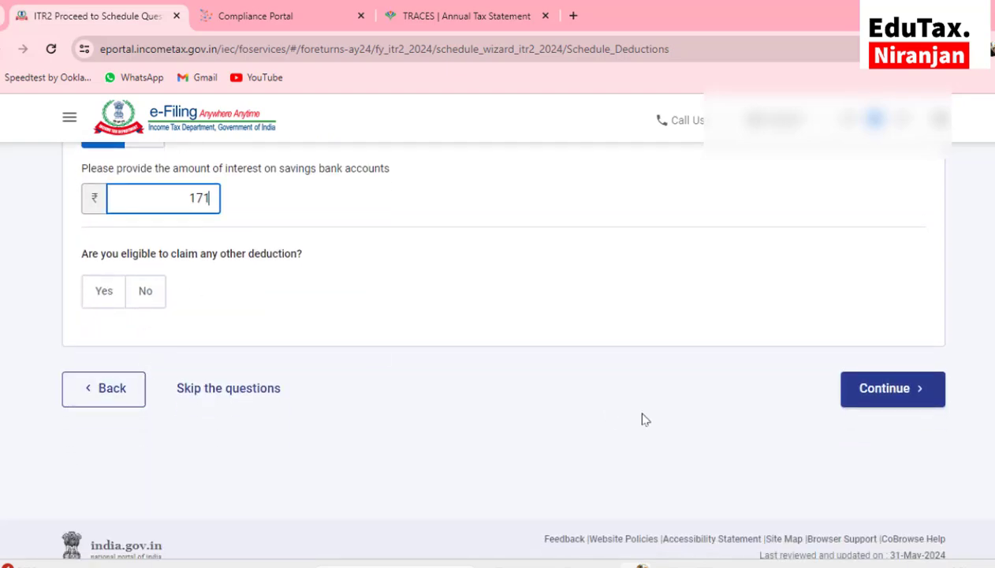
# Submit the deduction answers and dismiss the info message on the schedules summary
pyautogui.click(886, 394)
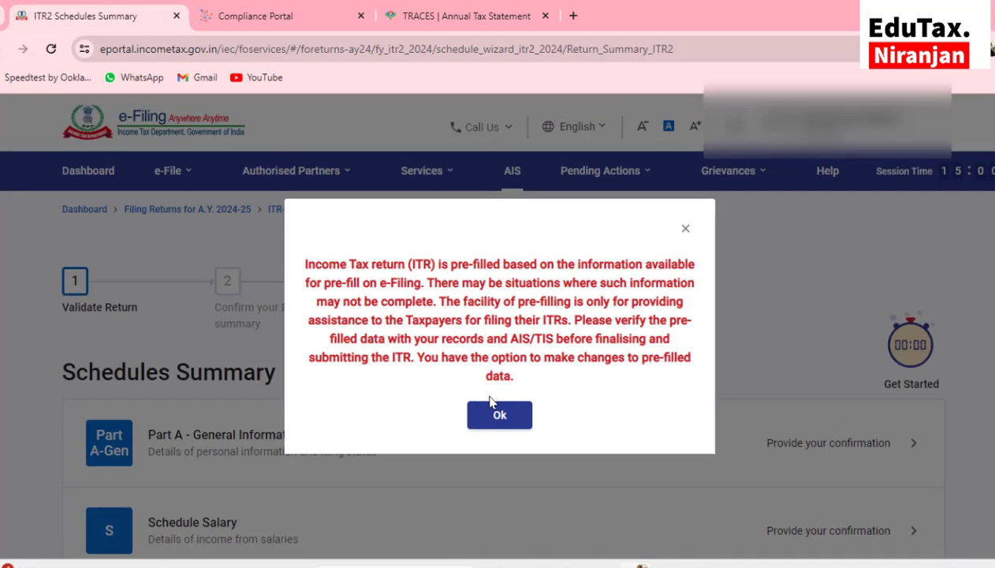
pyautogui.click(489, 411)
pyautogui.scroll(-2, 490, 411)
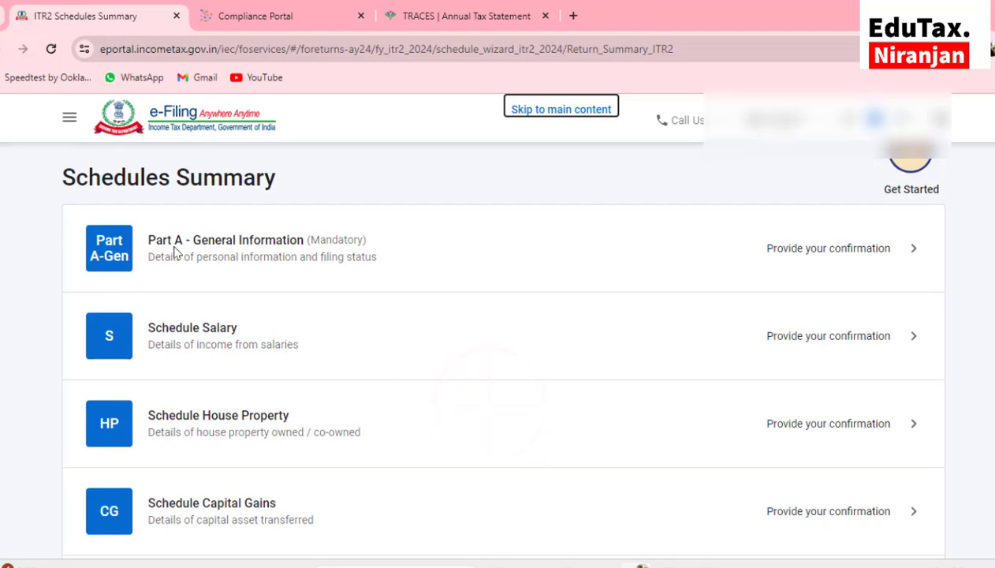
# In Part A Filing Status, choose the 182-days residency condition, answer No to FPI, and save
pyautogui.click(247, 254)
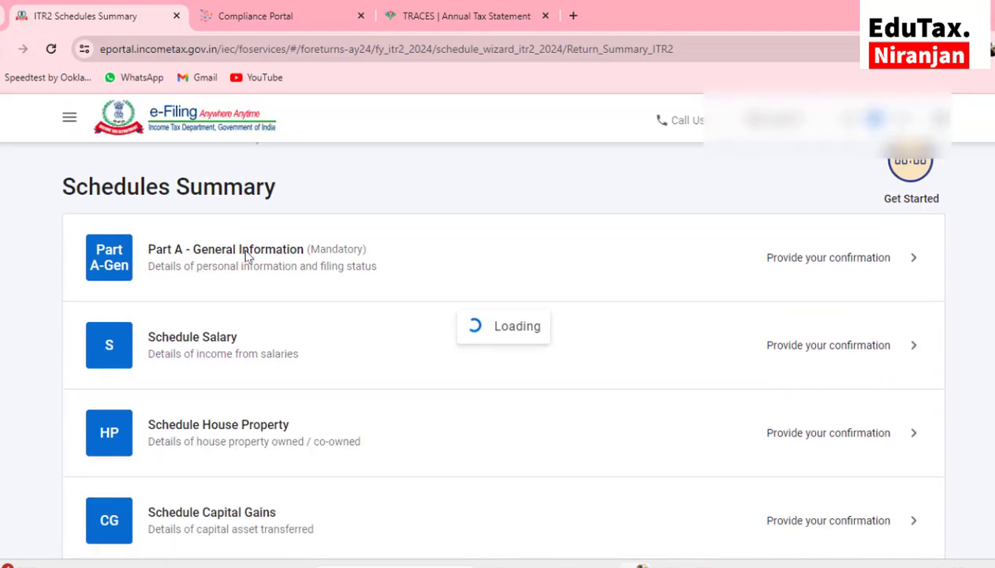
pyautogui.click(166, 317)
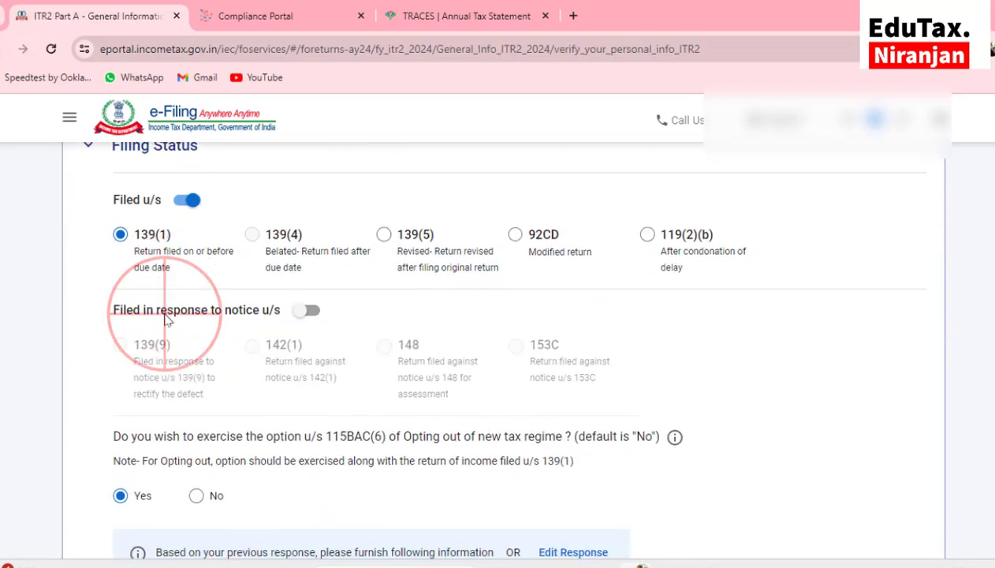
pyautogui.scroll(-3, 164, 312)
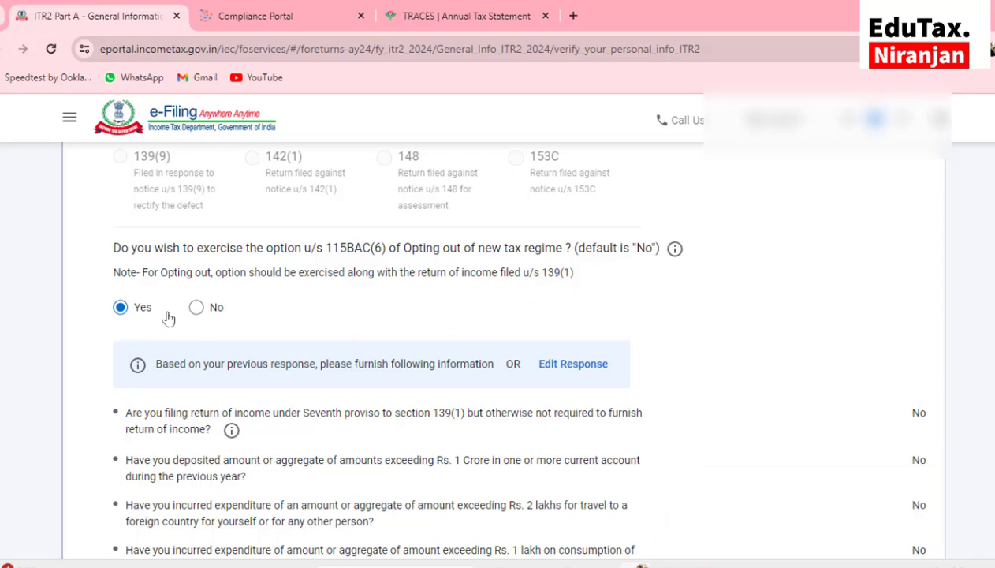
pyautogui.scroll(-3, 166, 325)
pyautogui.scroll(-2, 168, 318)
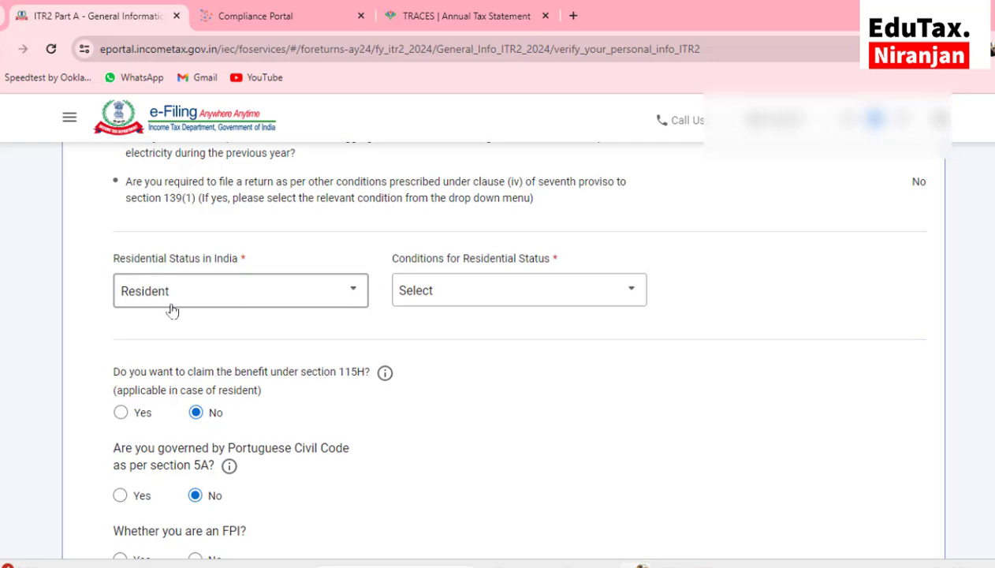
pyautogui.click(507, 299)
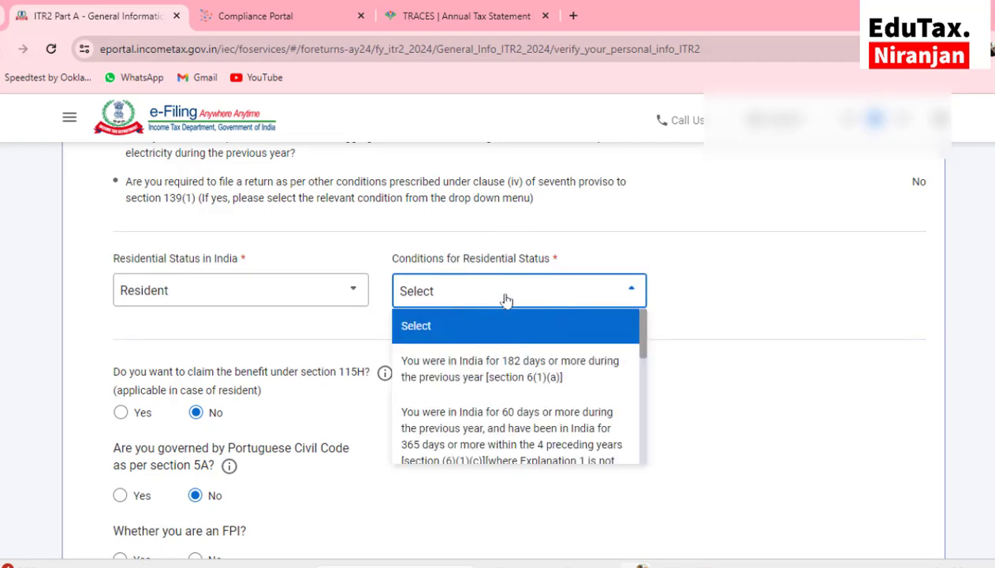
pyautogui.click(493, 376)
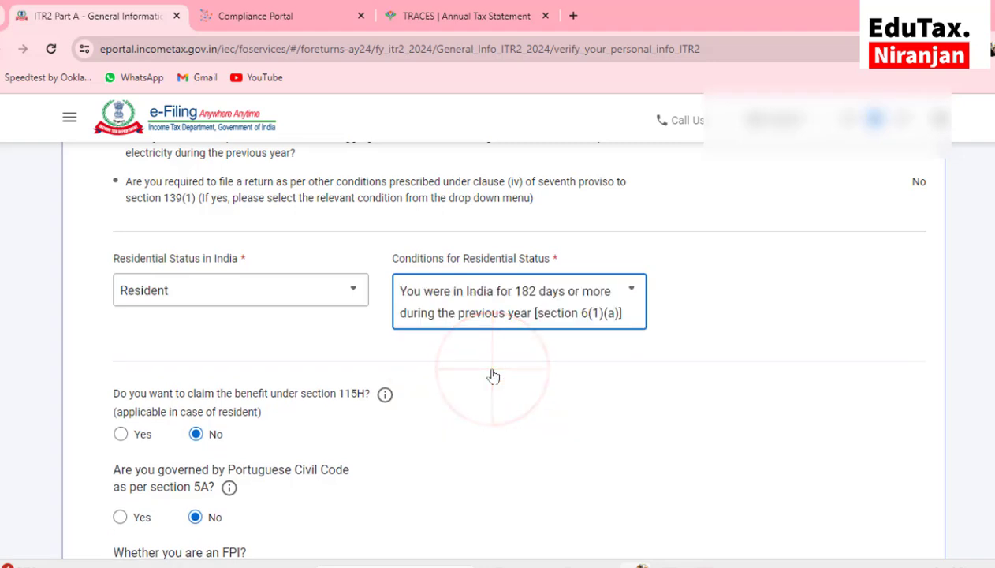
pyautogui.scroll(-2, 493, 376)
pyautogui.scroll(-1, 493, 377)
pyautogui.click(195, 347)
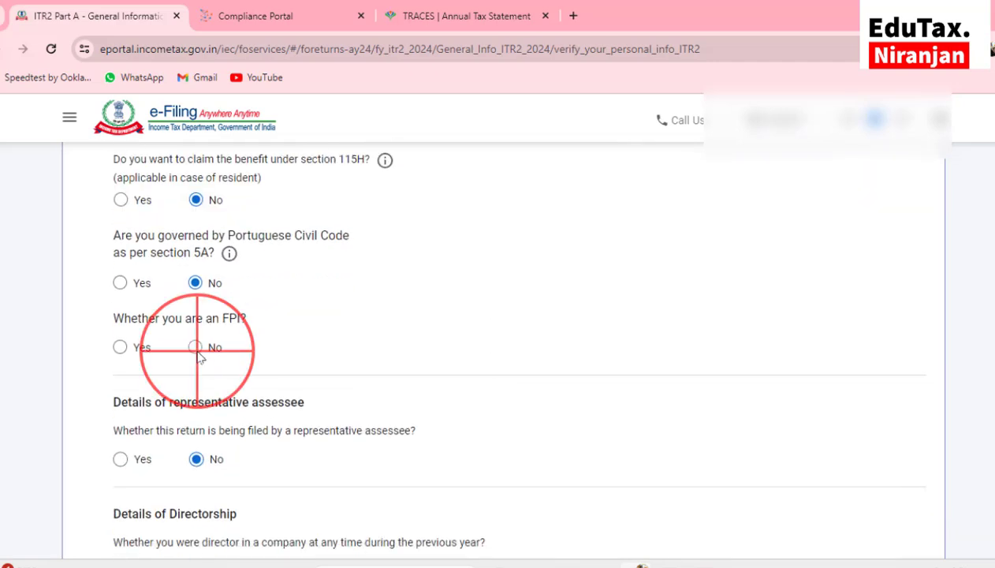
pyautogui.scroll(-5, 199, 357)
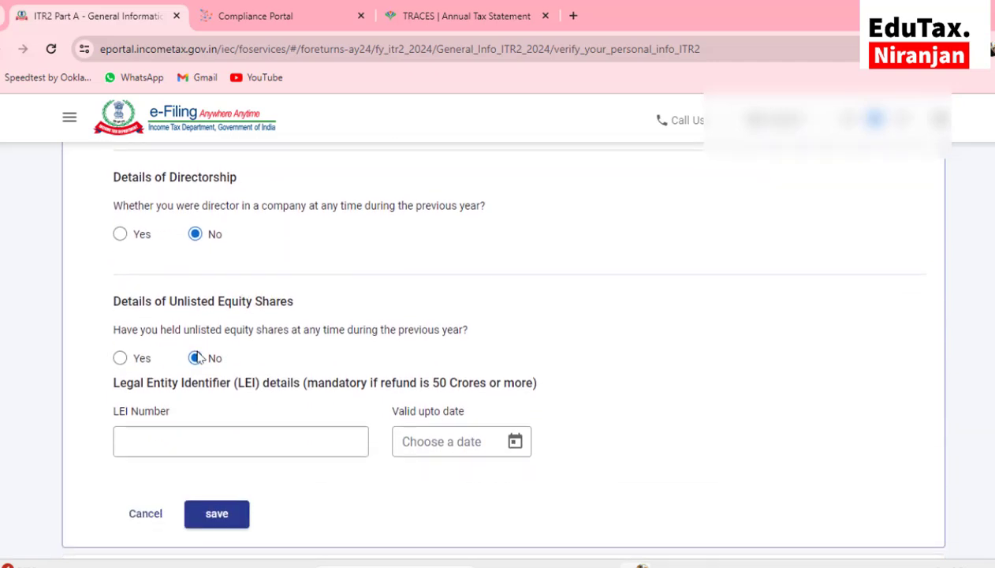
pyautogui.scroll(-1, 198, 356)
pyautogui.click(217, 386)
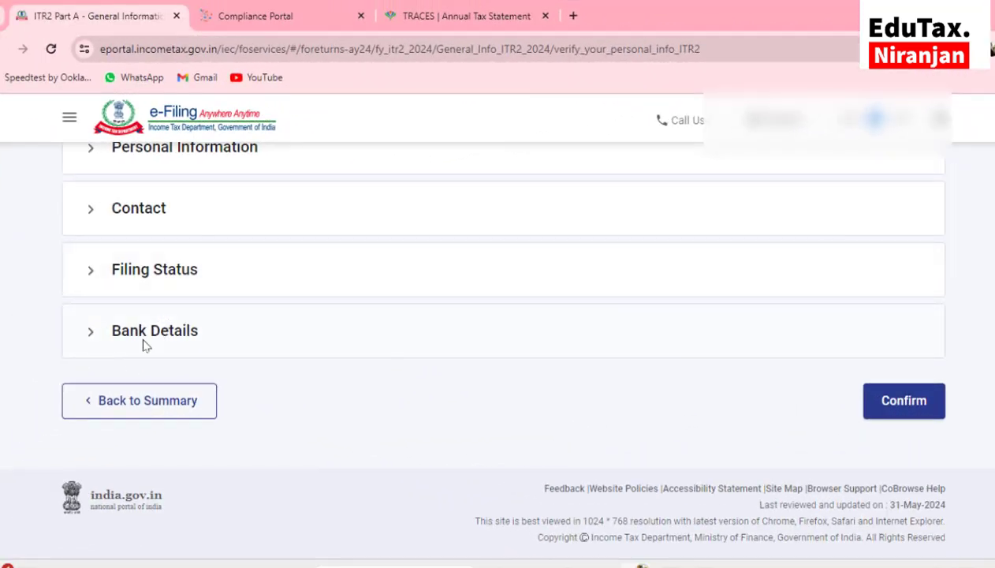
# Review Bank Details and confirm Part A - General Information
pyautogui.click(150, 328)
pyautogui.scroll(-2, 212, 329)
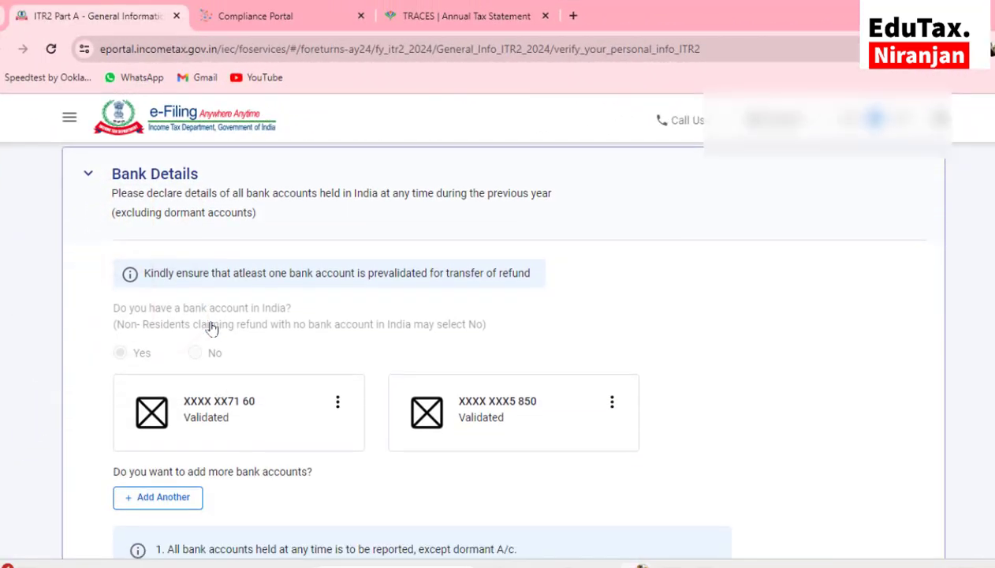
pyautogui.scroll(-2, 211, 330)
pyautogui.scroll(-2, 311, 348)
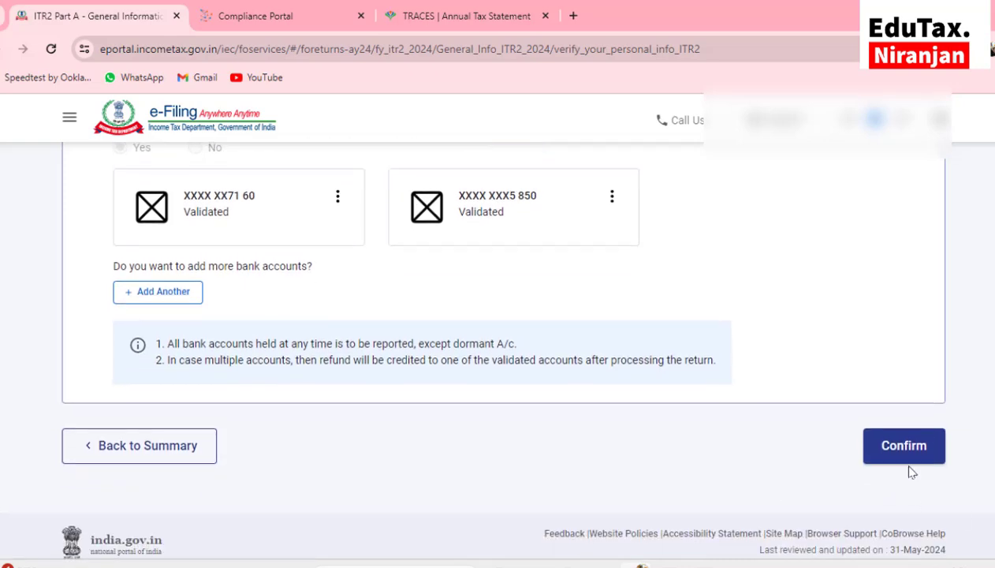
pyautogui.click(897, 455)
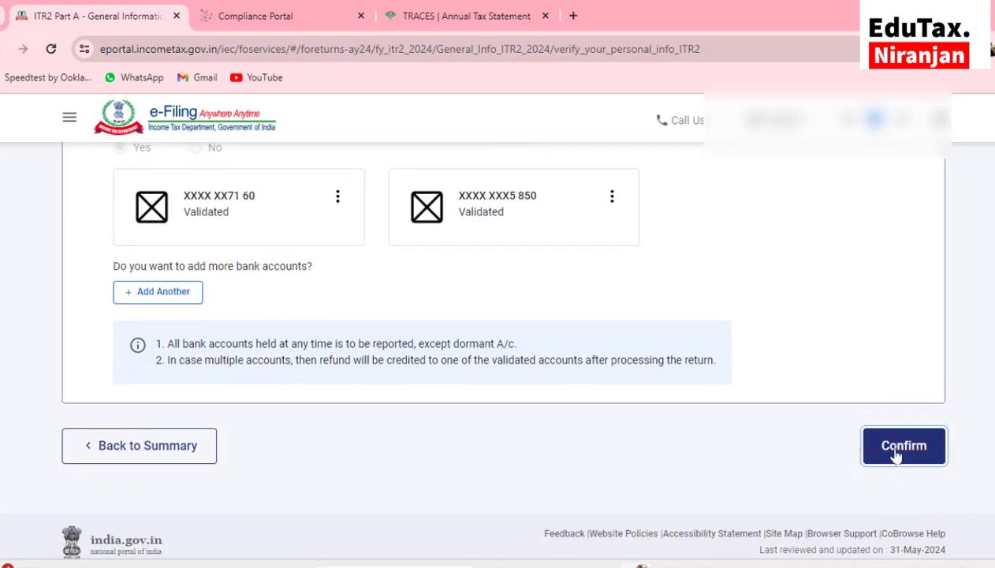
pyautogui.scroll(-2, 300, 406)
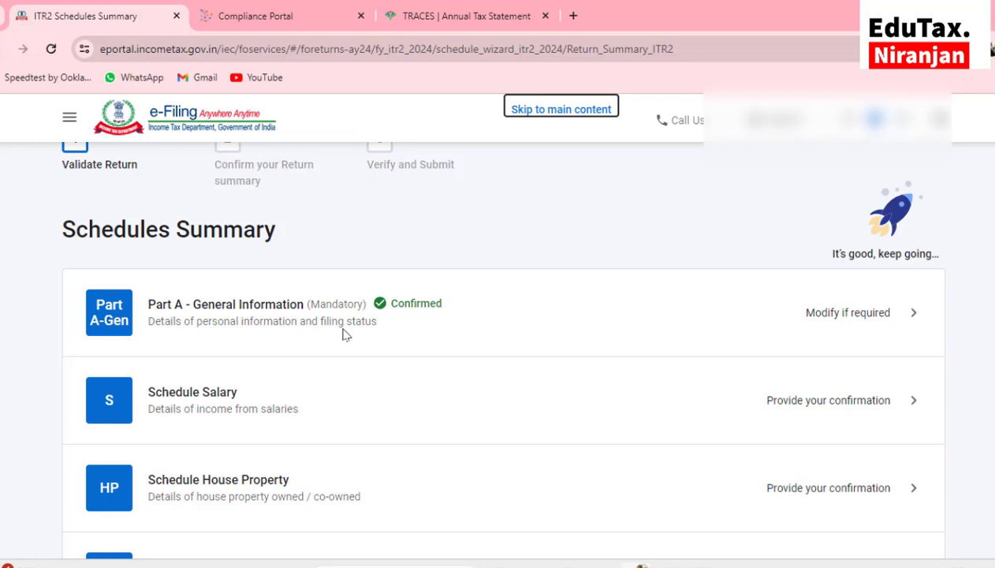
pyautogui.scroll(-2, 345, 334)
# Open Schedule Salary and switch to the Excel salary break-up workbook for reference
pyautogui.click(197, 312)
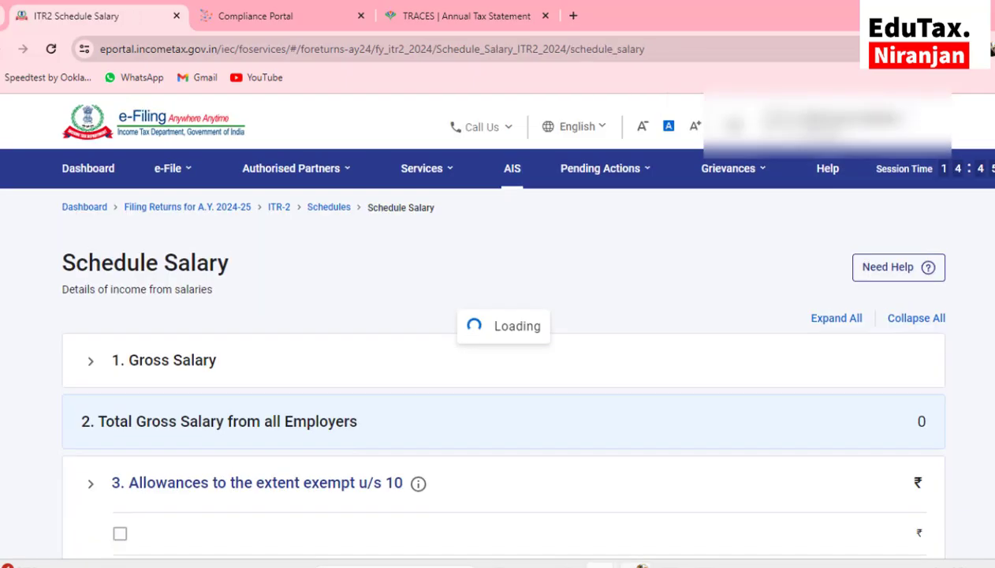
pyautogui.moveTo(600, 564)
pyautogui.click(493, 514)
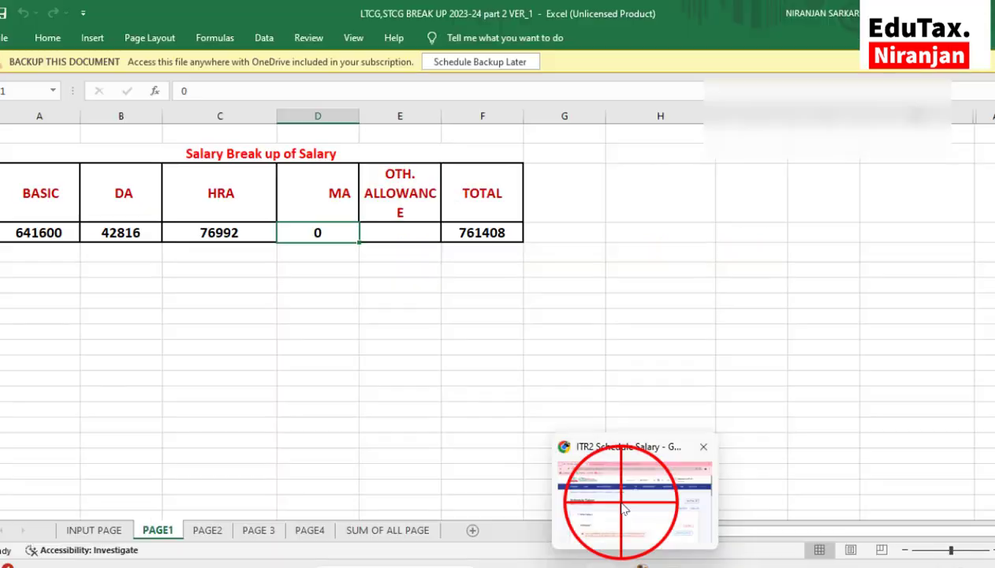
# Edit Employer 1's salary details and set Nature of Employer to State Government
pyautogui.click(622, 502)
pyautogui.scroll(-3, 407, 418)
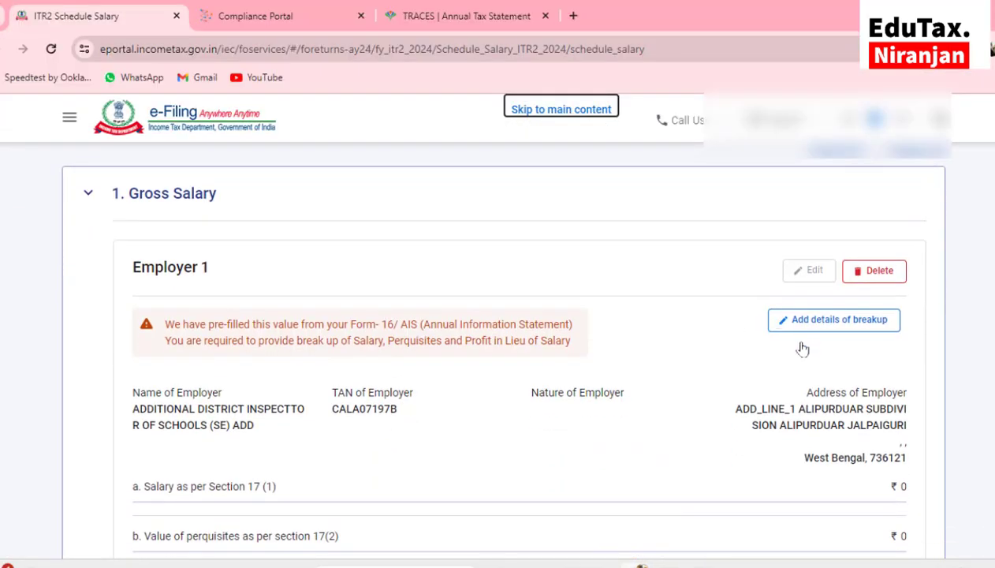
pyautogui.scroll(-1, 802, 343)
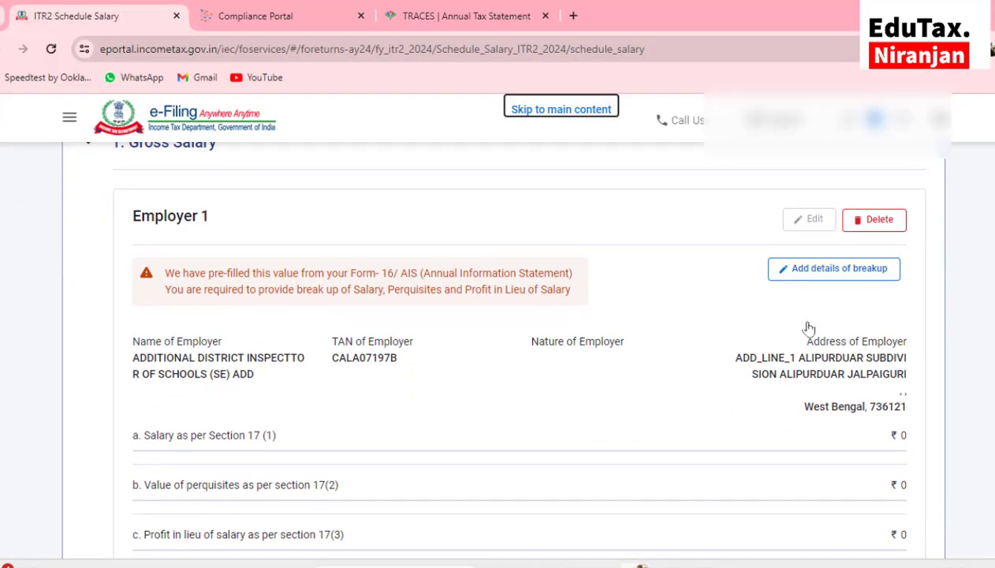
pyautogui.click(816, 270)
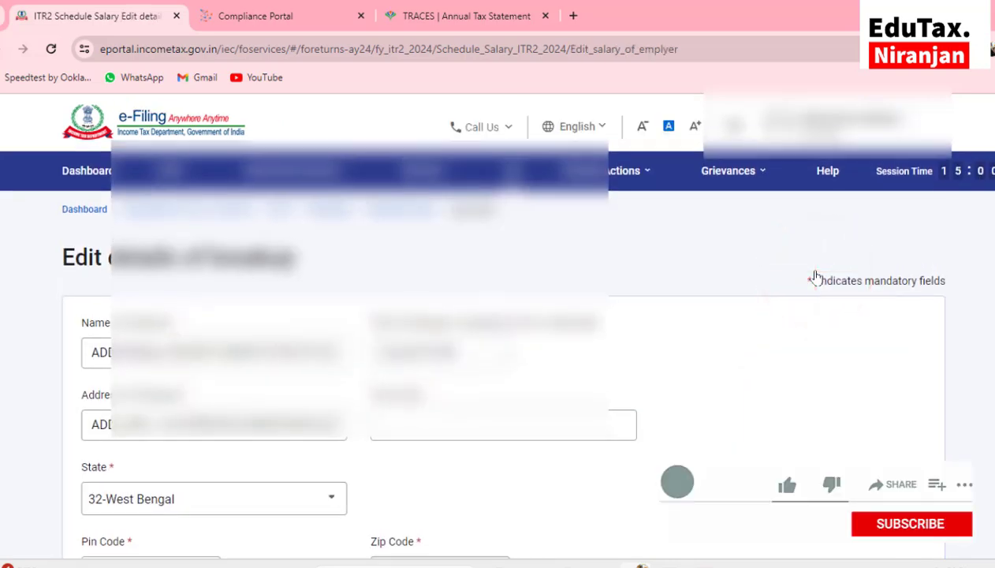
pyautogui.scroll(-2, 819, 276)
pyautogui.scroll(1, 819, 276)
pyautogui.scroll(-1, 333, 262)
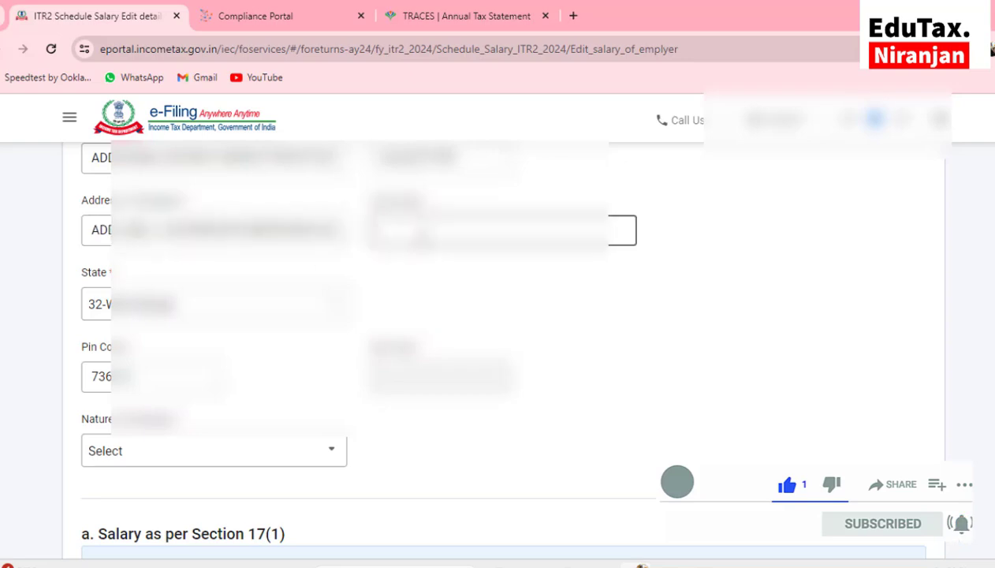
pyautogui.click(424, 230)
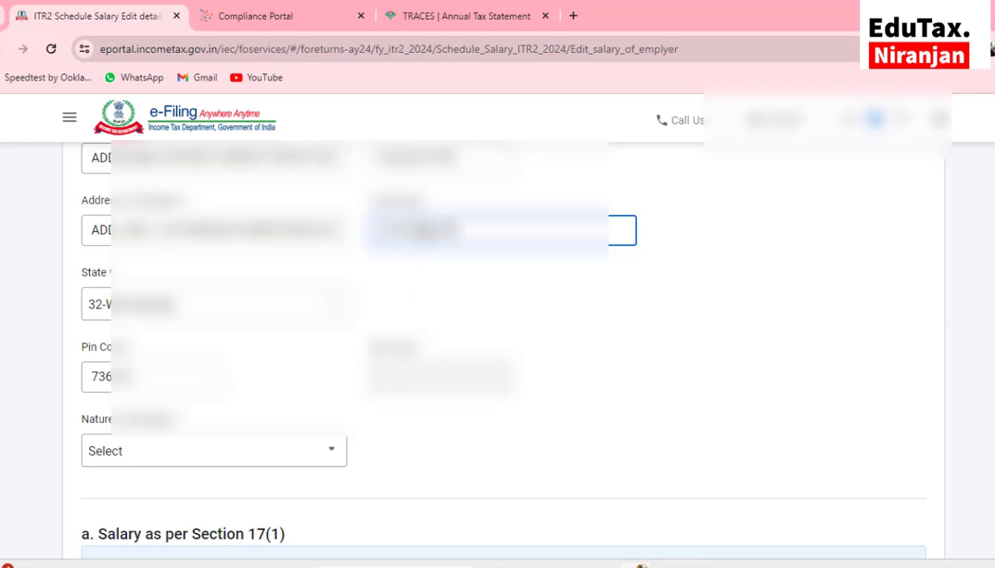
pyautogui.scroll(-1, 504, 331)
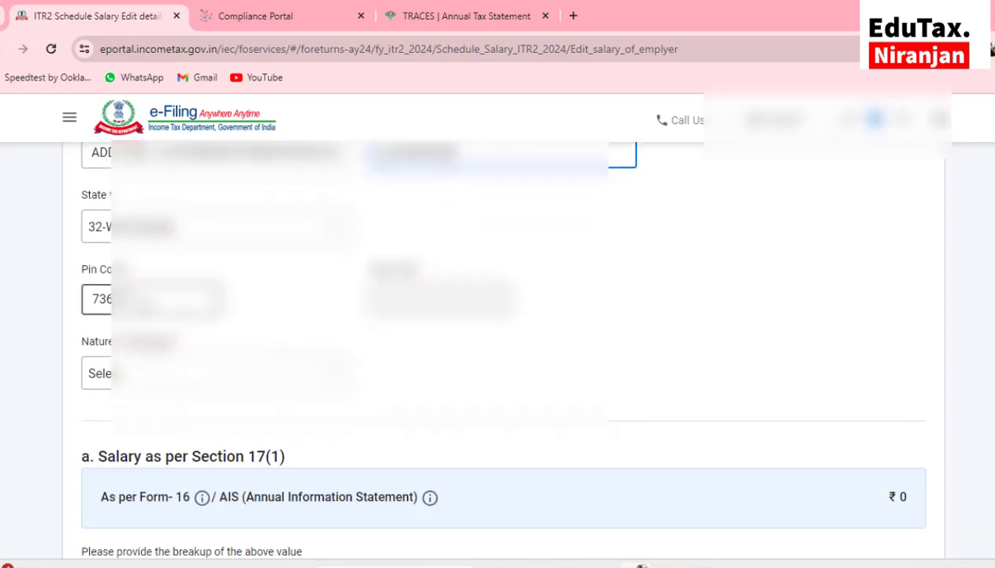
pyautogui.scroll(-1, 505, 331)
pyautogui.click(100, 297)
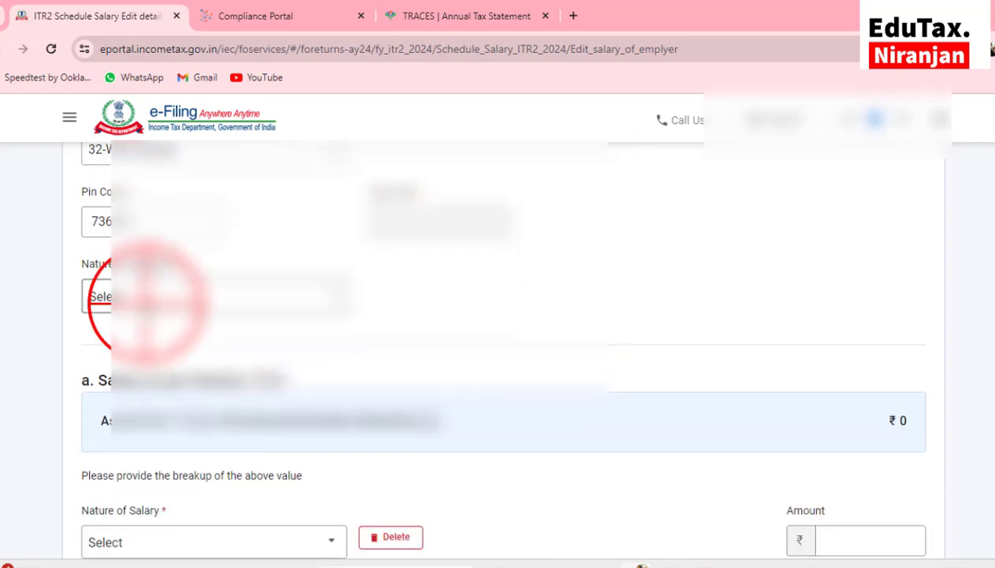
pyautogui.click(146, 403)
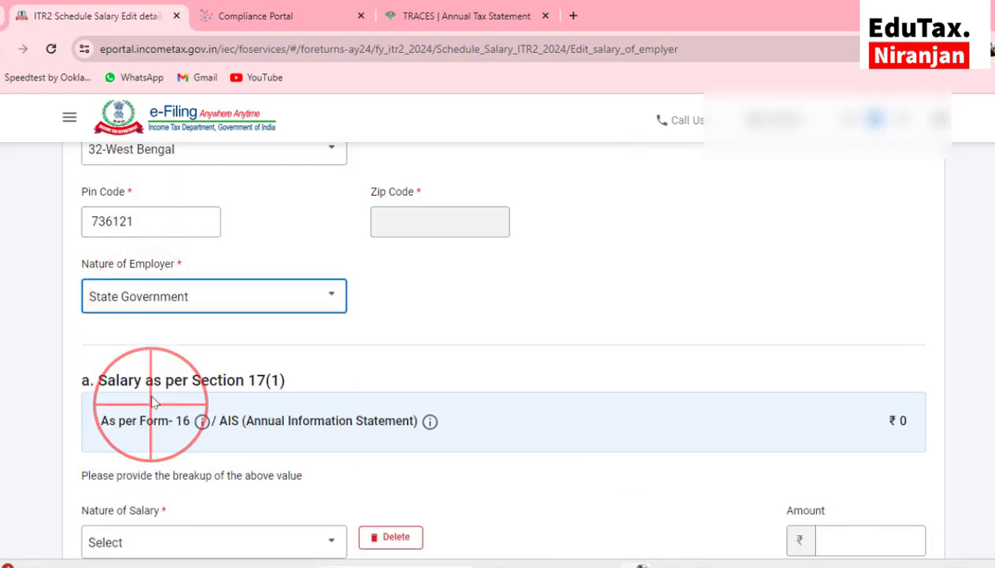
# Add section 17(1) rows for Basic salary 6,41,600 and Dearness allowance 42,816
pyautogui.scroll(-2, 211, 302)
pyautogui.scroll(-1, 211, 302)
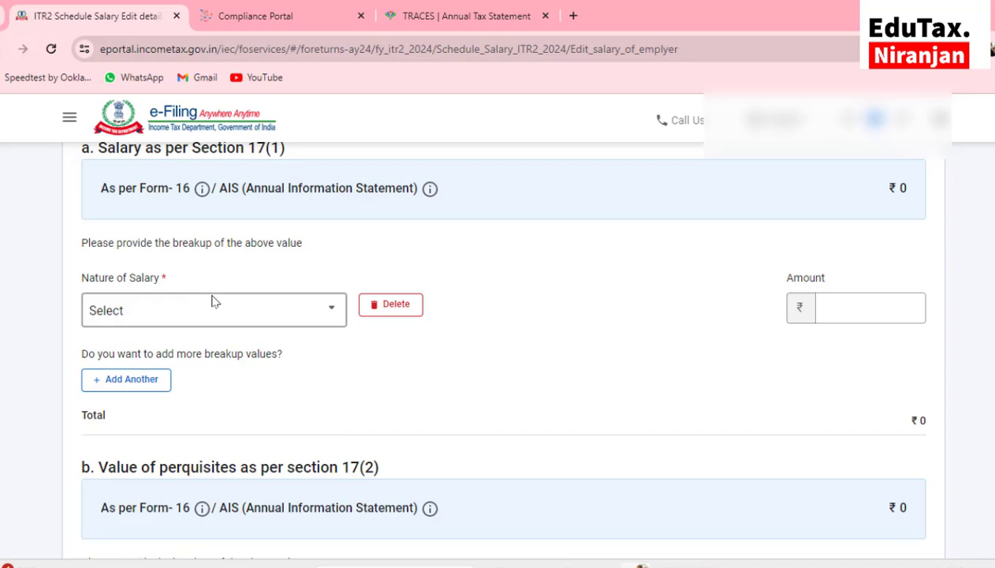
pyautogui.click(133, 307)
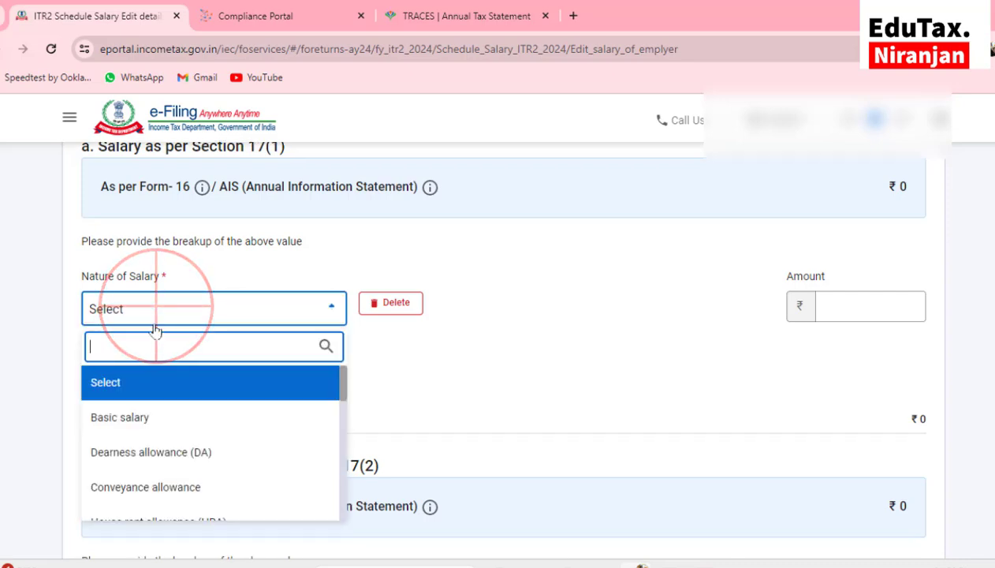
pyautogui.click(150, 421)
pyautogui.click(874, 305)
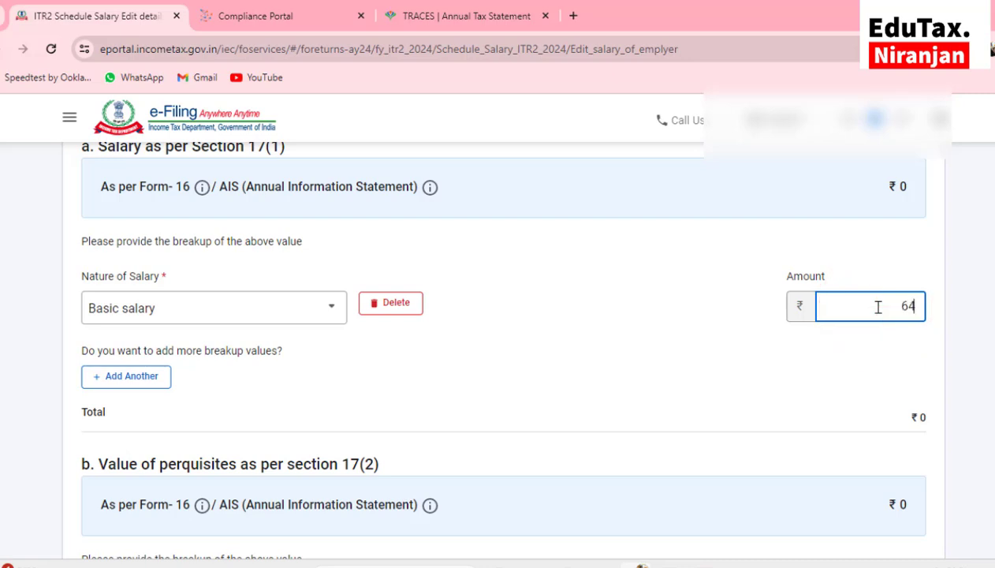
pyautogui.write('6,41,600')
pyautogui.scroll(-1, 153, 267)
pyautogui.click(127, 253)
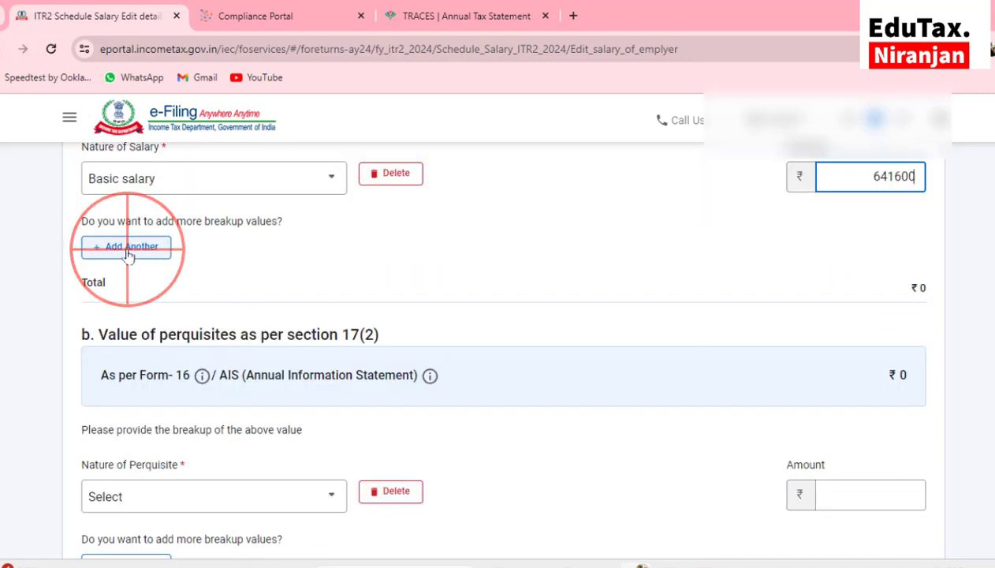
pyautogui.click(128, 254)
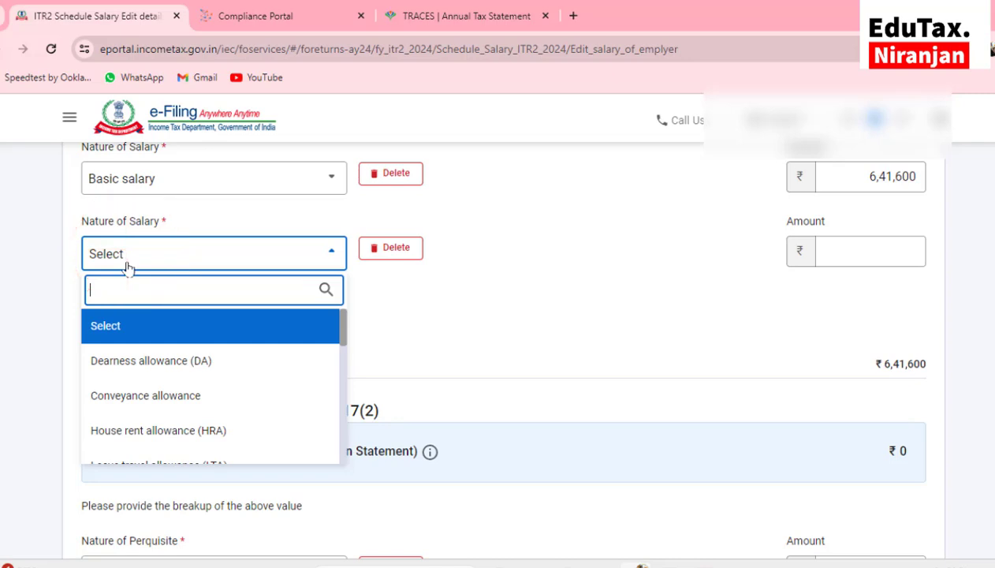
pyautogui.click(140, 360)
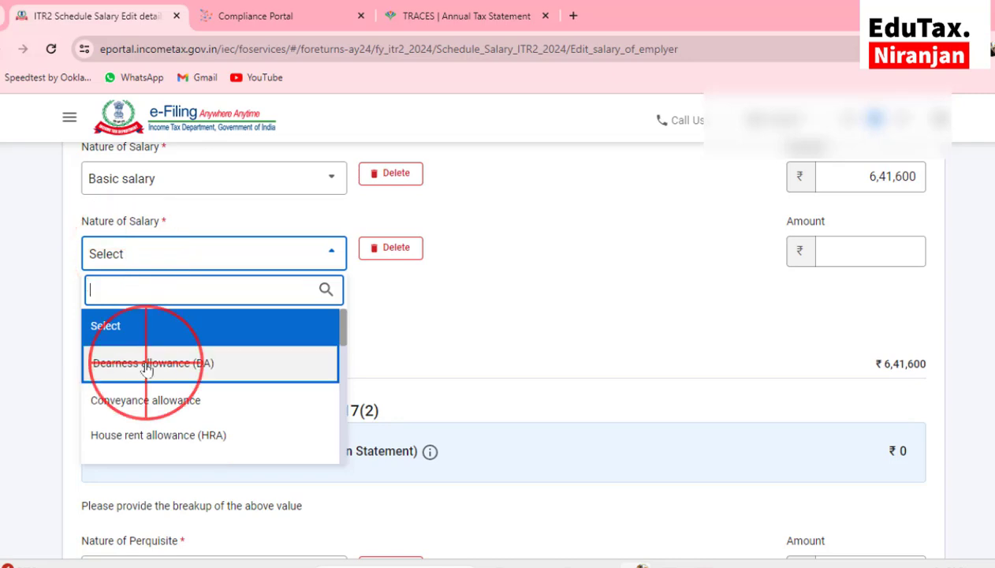
pyautogui.click(849, 251)
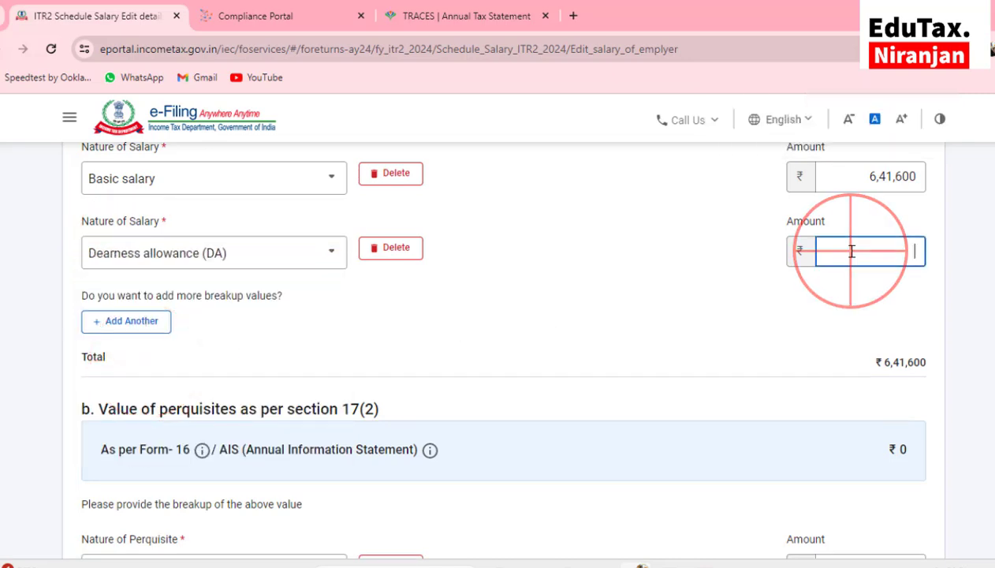
pyautogui.write('42816')
# Add a House rent allowance row of 76,992, leaving an extra fourth row without a component
pyautogui.click(119, 321)
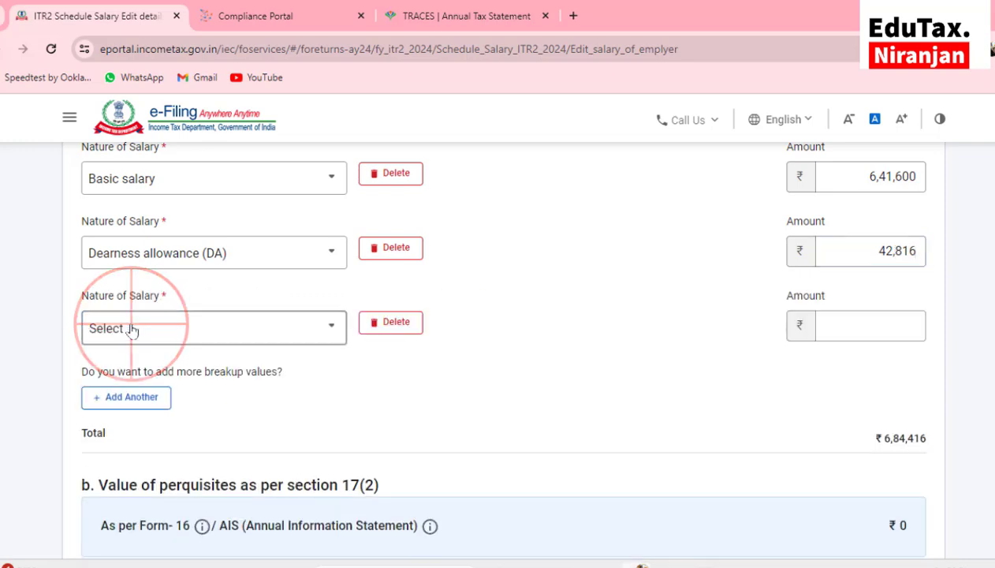
pyautogui.click(132, 328)
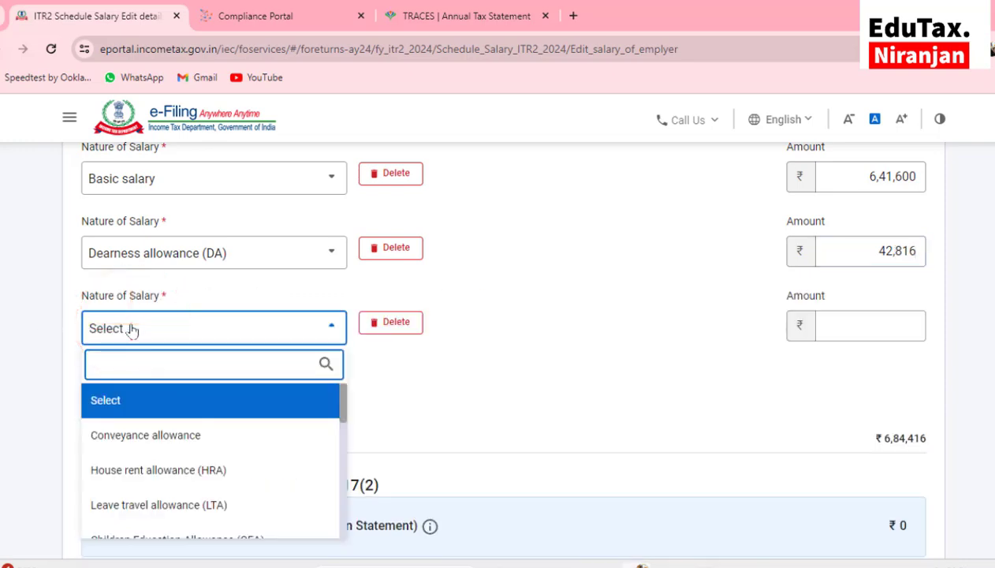
pyautogui.scroll(-1, 134, 328)
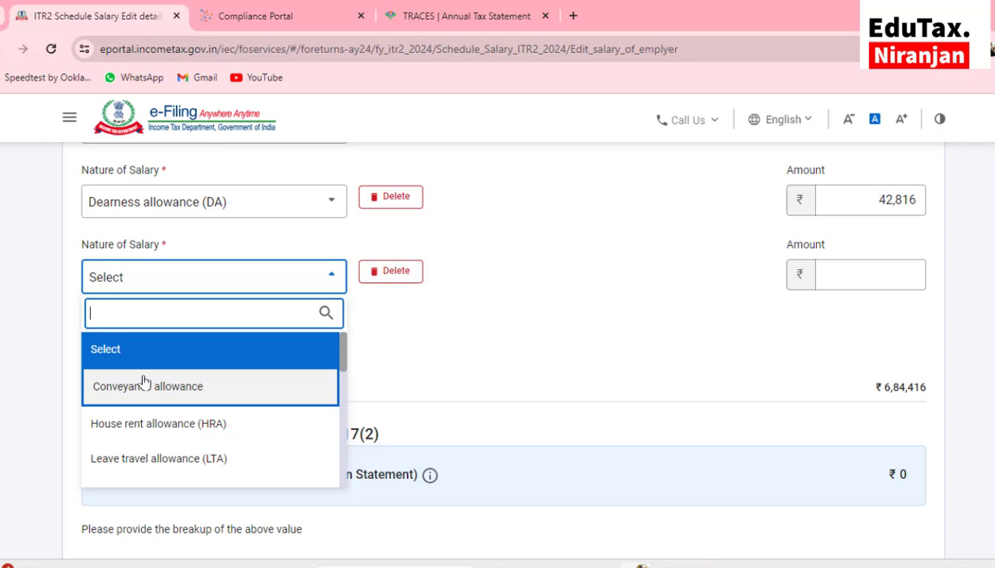
pyautogui.click(169, 424)
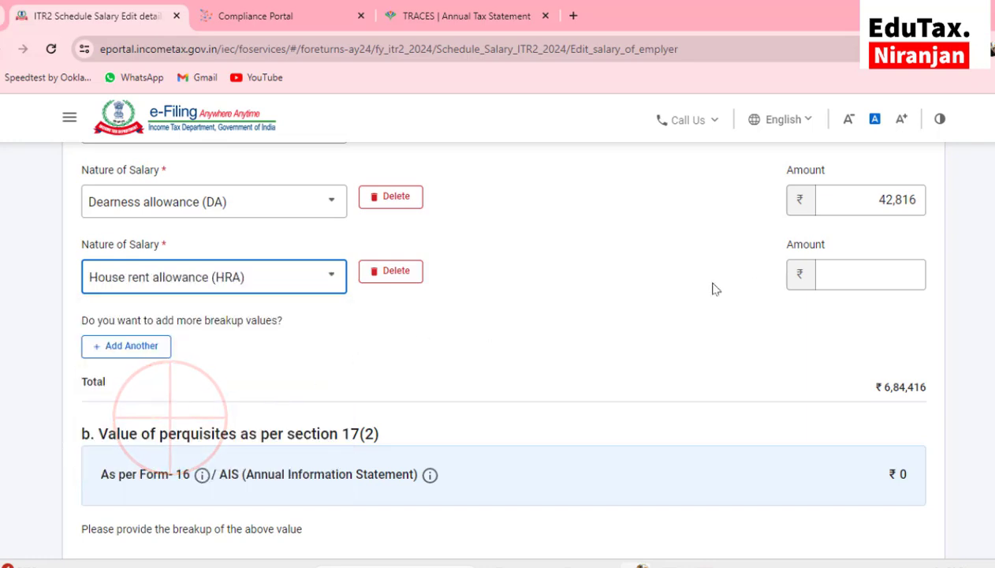
pyautogui.click(870, 271)
pyautogui.write('76992')
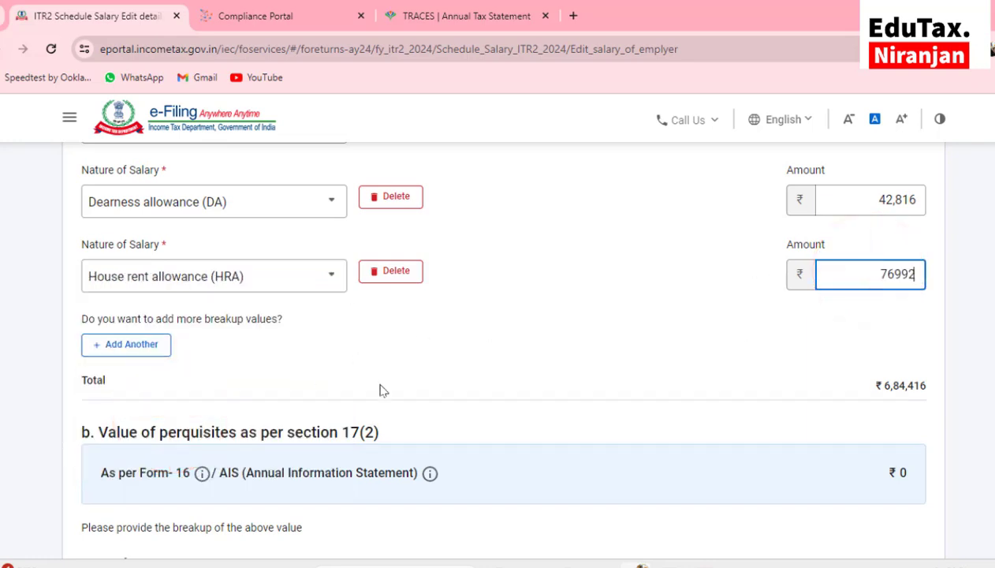
pyautogui.click(133, 350)
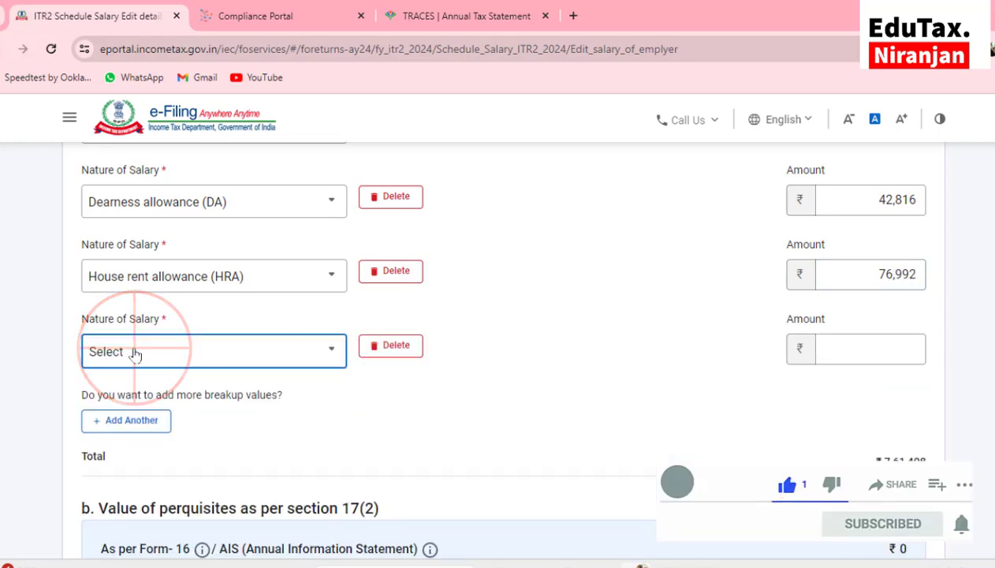
pyautogui.click(135, 354)
pyautogui.scroll(-2, 174, 257)
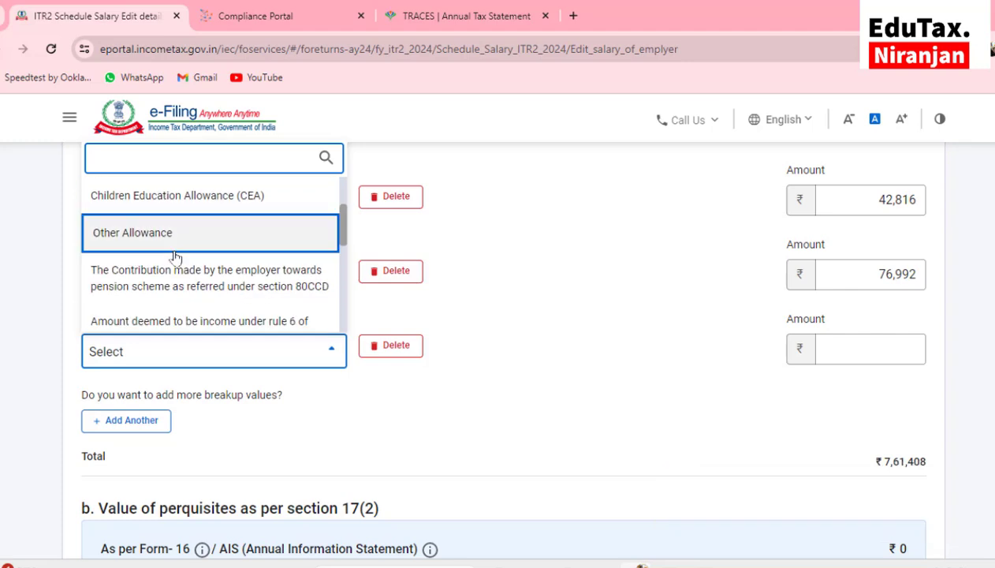
pyautogui.click(456, 306)
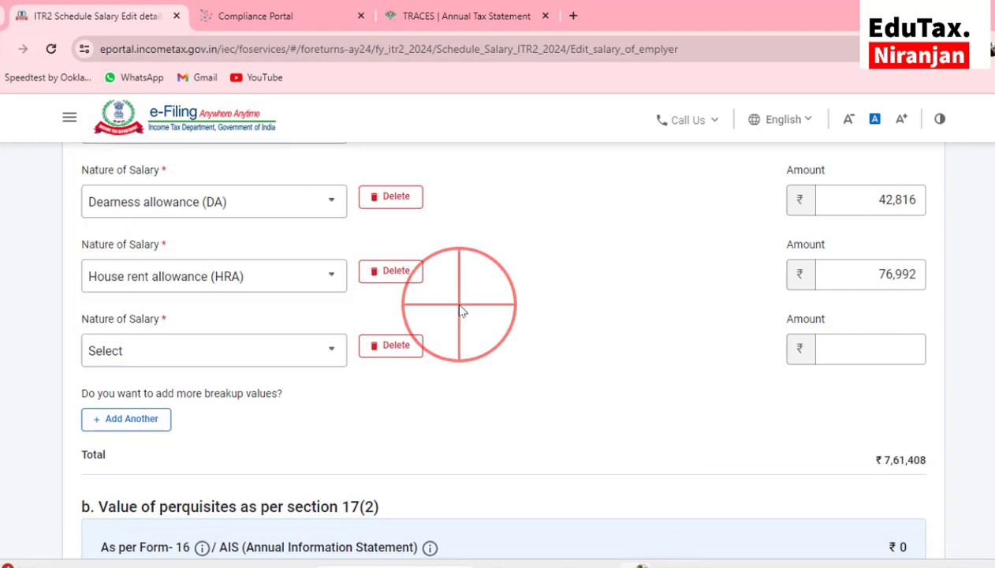
pyautogui.scroll(2, 674, 315)
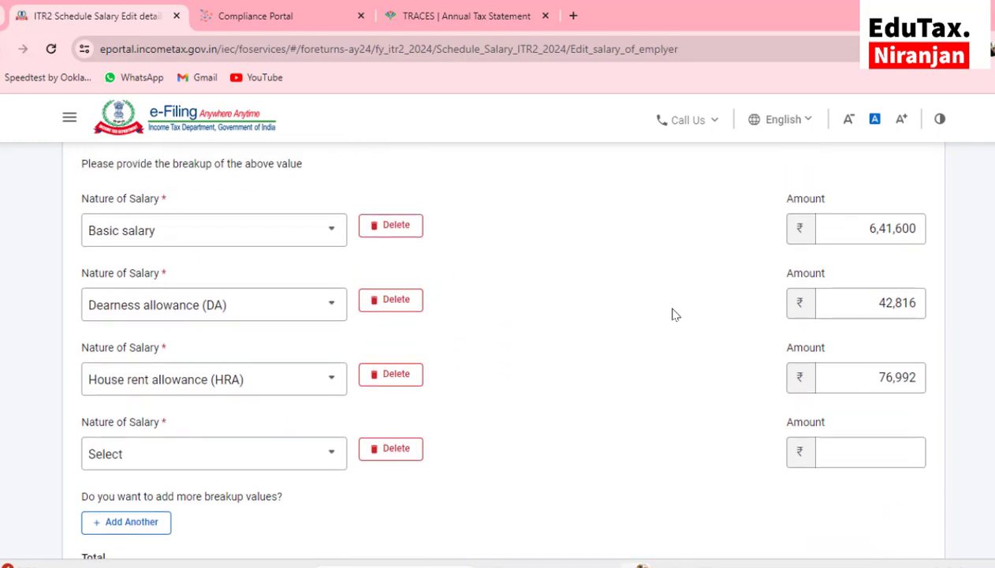
pyautogui.scroll(-5, 674, 315)
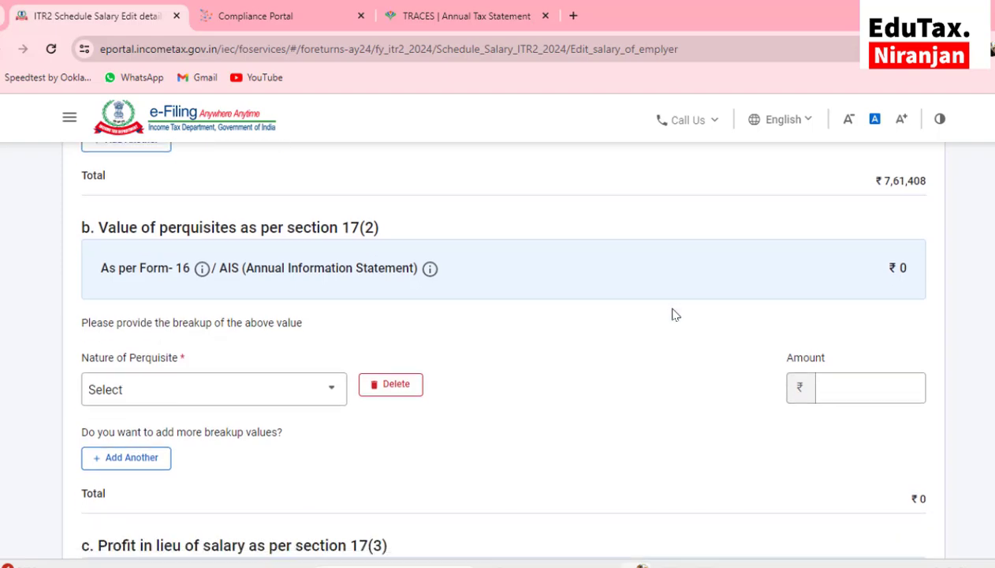
pyautogui.scroll(-5, 675, 315)
# Save Employer 1's salary breakup and confirm Schedule Salary, showing 7,11,408 chargeable
pyautogui.click(902, 438)
pyautogui.scroll(-5, 671, 396)
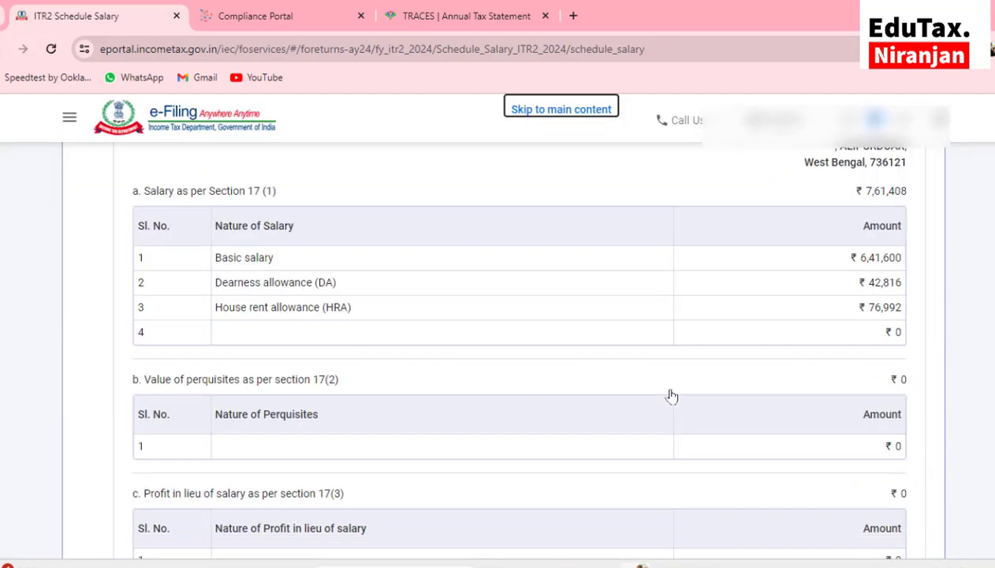
pyautogui.scroll(-5, 671, 396)
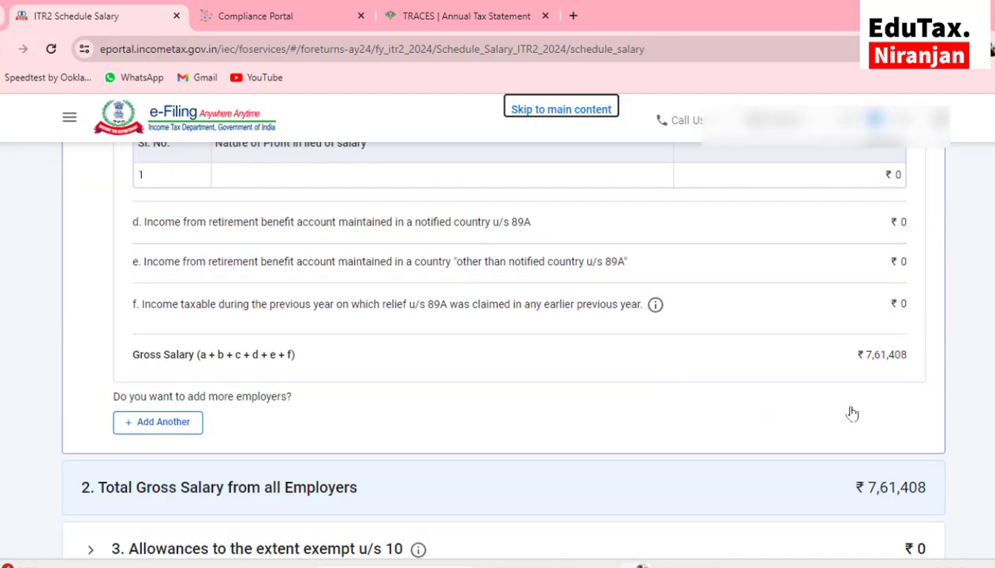
pyautogui.scroll(-4, 852, 414)
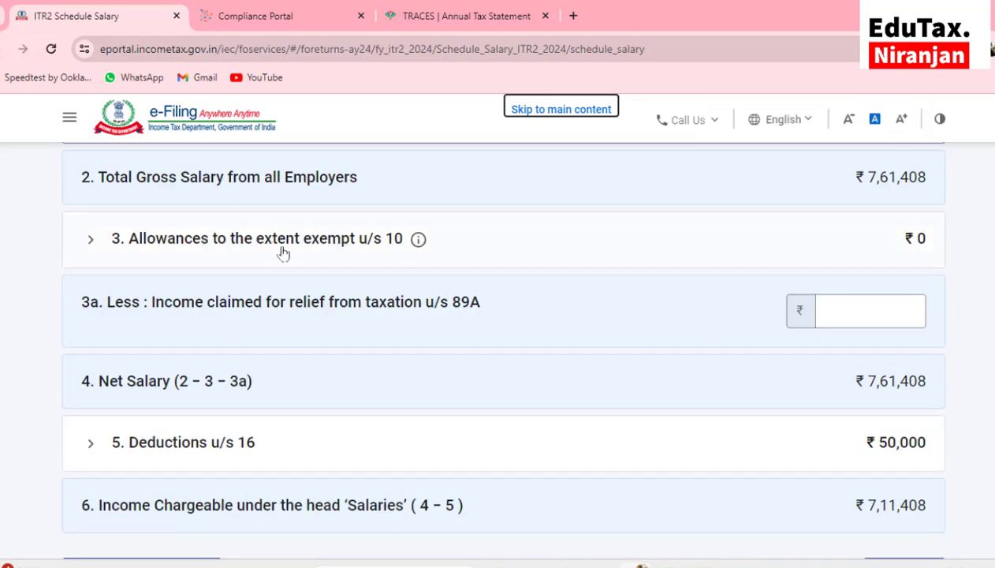
pyautogui.scroll(-2, 283, 252)
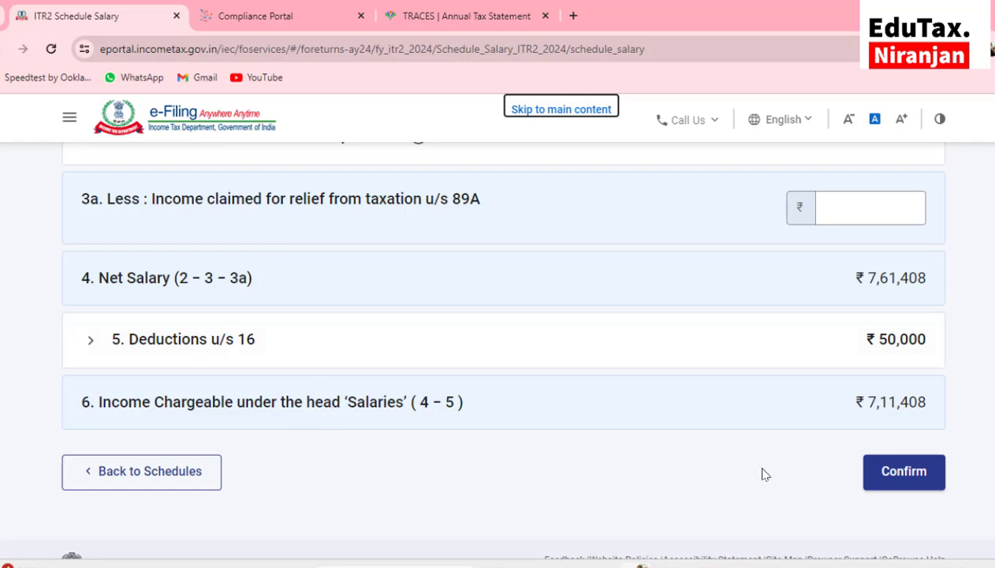
pyautogui.click(905, 478)
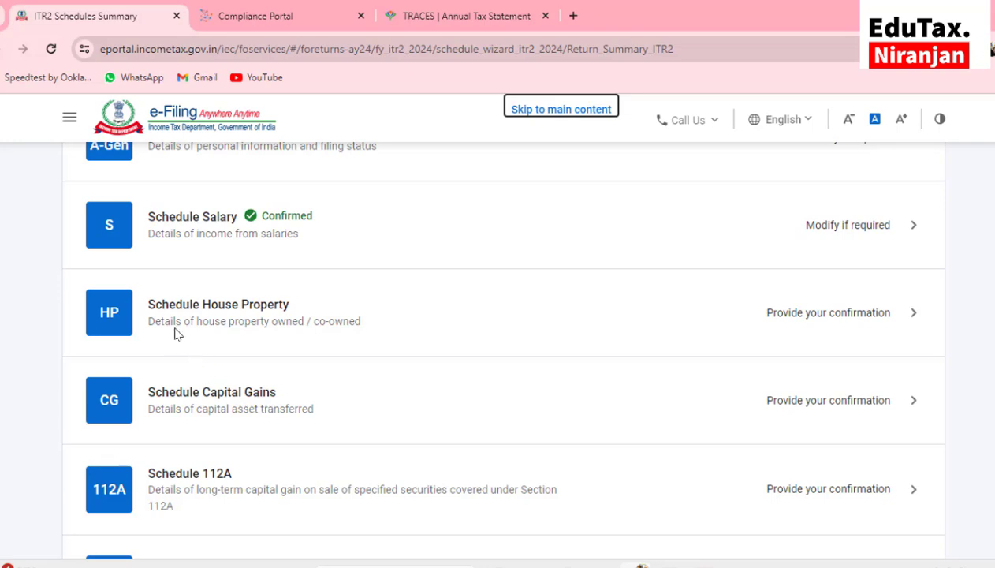
pyautogui.scroll(1, 292, 269)
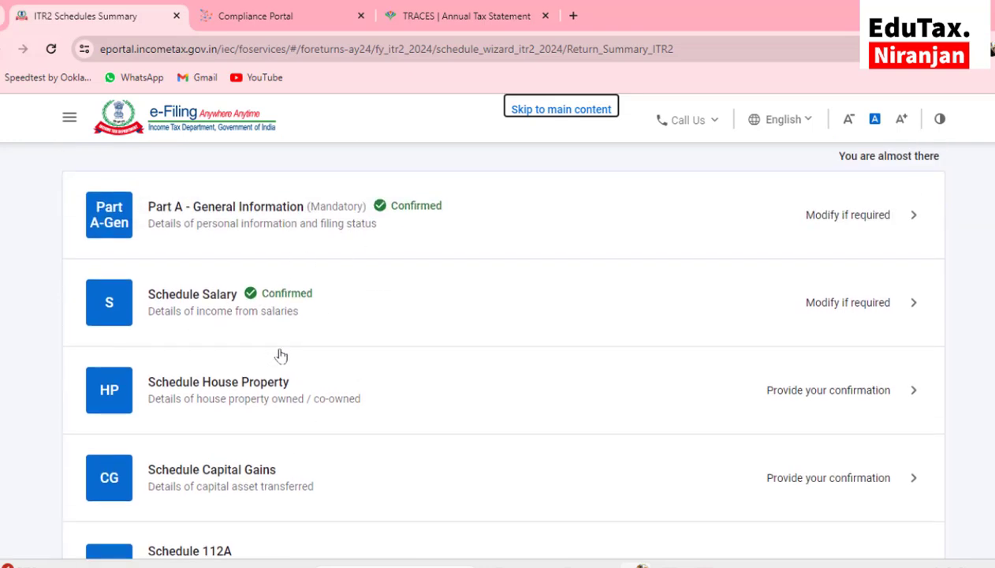
# Start a new house property entry with ALIPURDUAR as its address
pyautogui.click(217, 395)
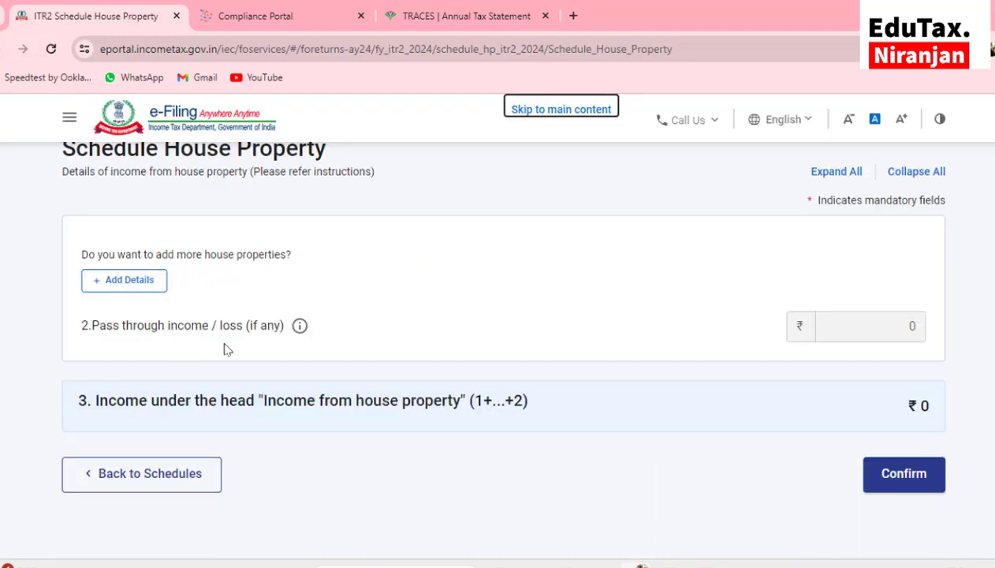
pyautogui.click(127, 287)
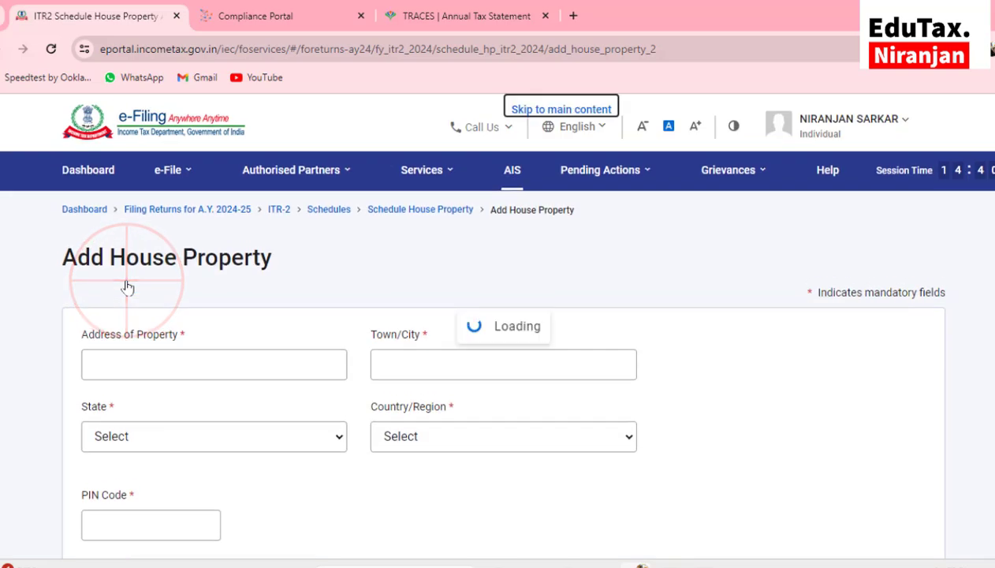
pyautogui.scroll(-1, 127, 287)
pyautogui.click(135, 222)
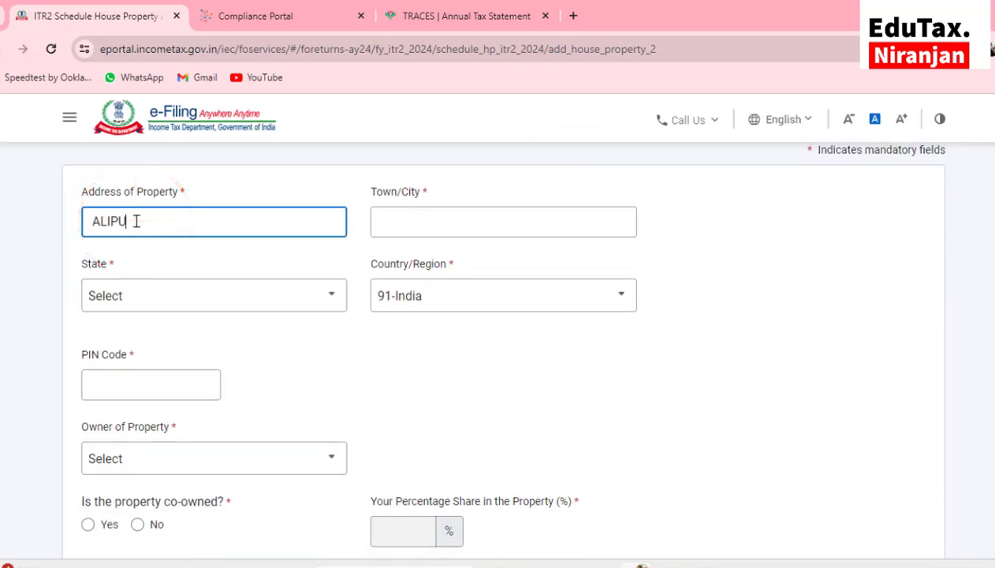
pyautogui.write('ALIPURDUAR')
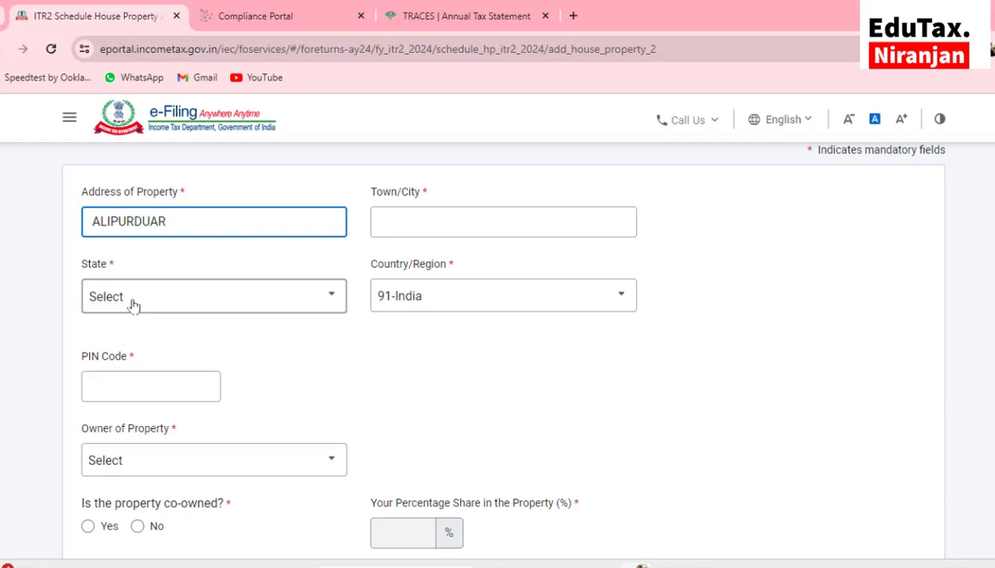
# Enter ALIPURDUAR as the town/city and select West Bengal as the state
pyautogui.click(406, 226)
pyautogui.write('ALIPURDUAR')
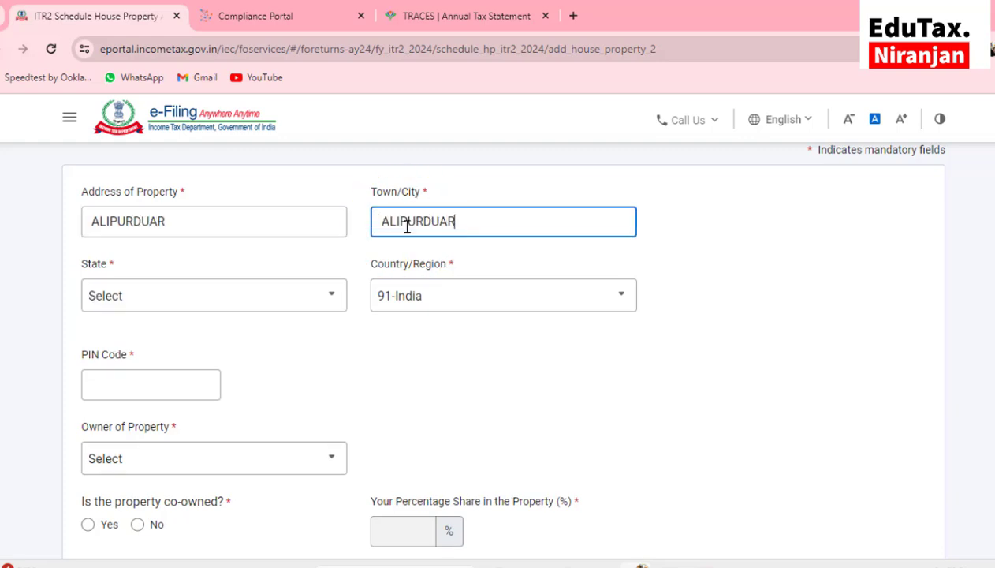
pyautogui.click(315, 296)
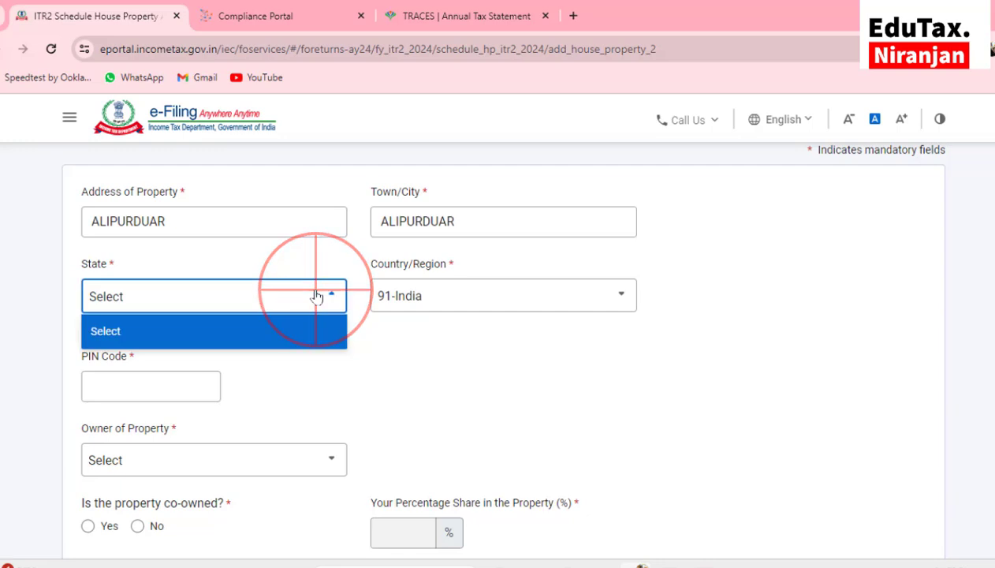
pyautogui.scroll(-2, 318, 295)
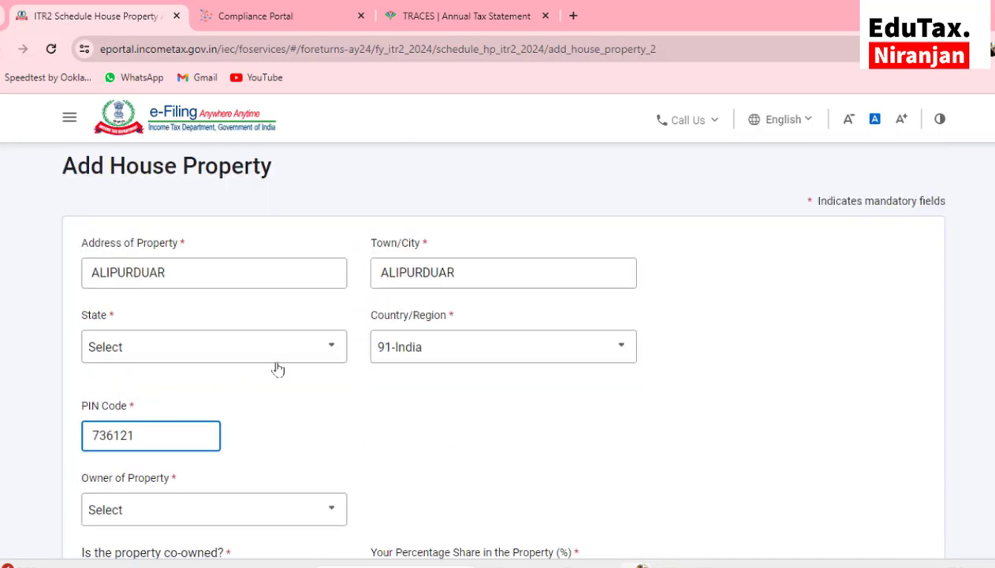
pyautogui.click(309, 345)
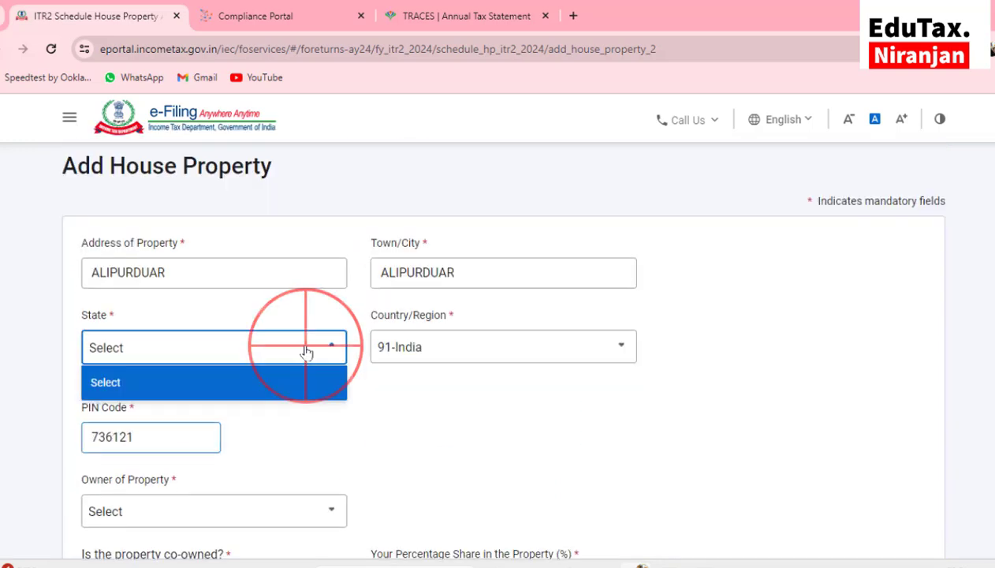
pyautogui.click(308, 347)
pyautogui.click(305, 348)
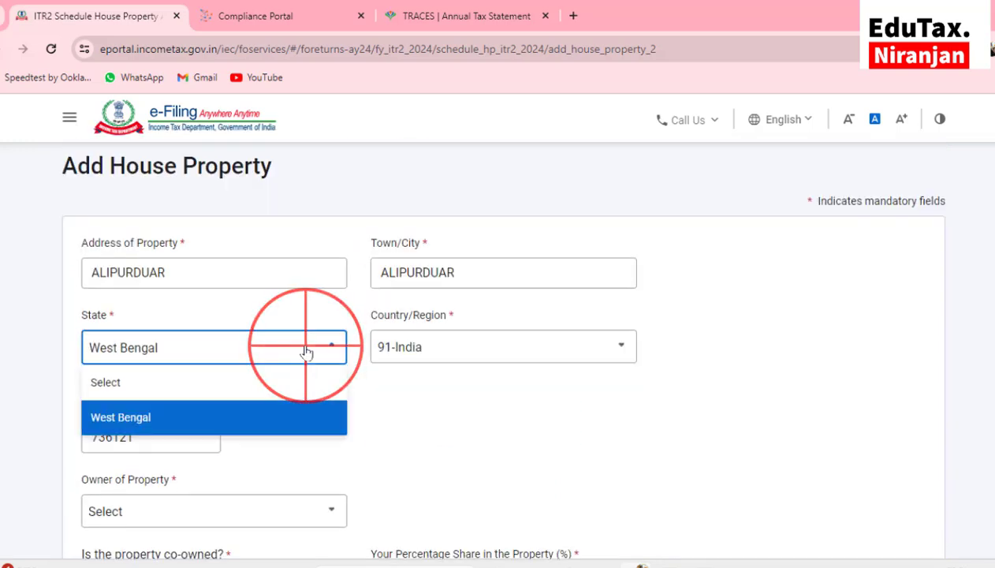
pyautogui.click(398, 428)
pyautogui.scroll(-2, 399, 428)
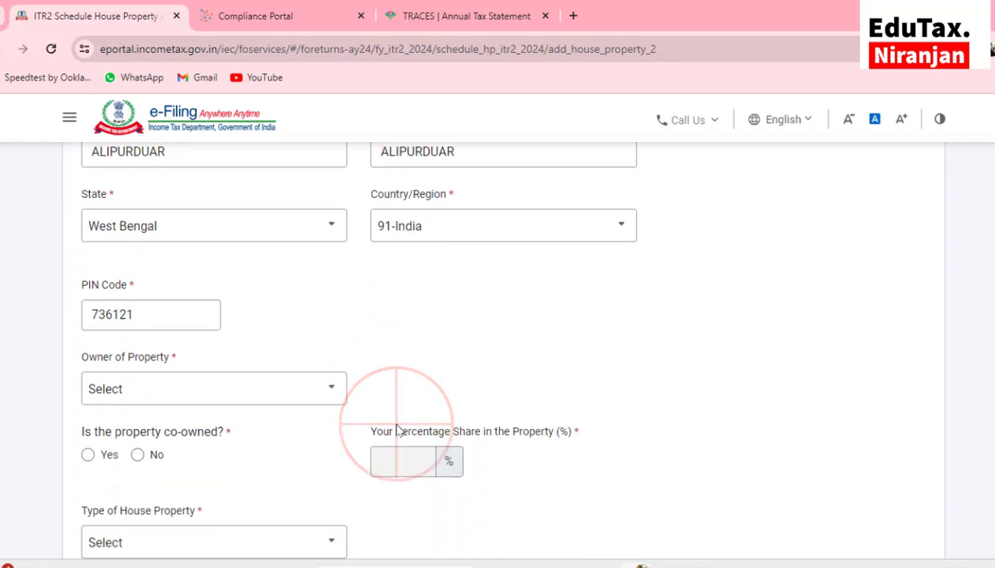
# Set the property owner to Self and mark it as not co-owned
pyautogui.click(158, 389)
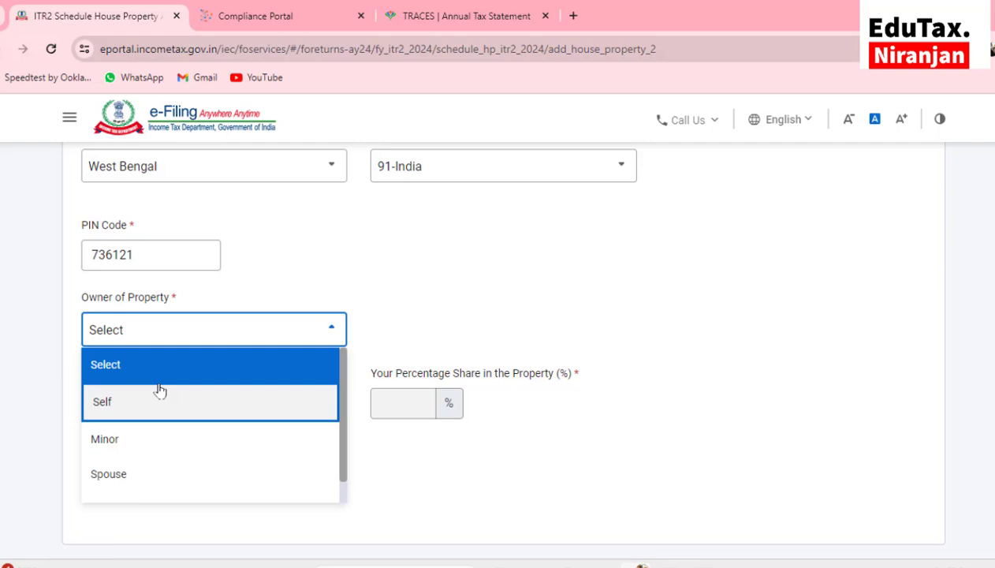
pyautogui.scroll(-1, 157, 391)
pyautogui.click(158, 390)
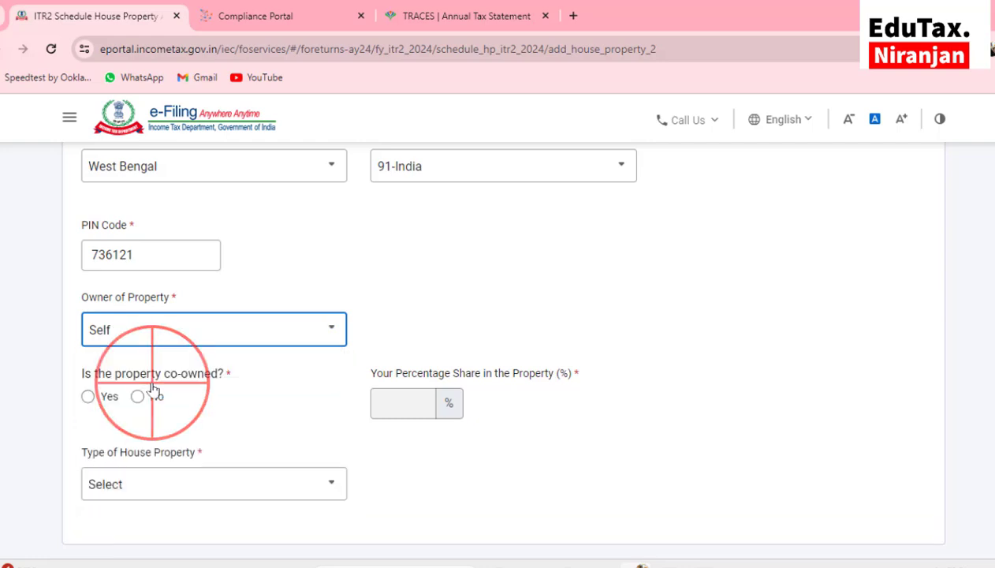
pyautogui.scroll(-1, 153, 388)
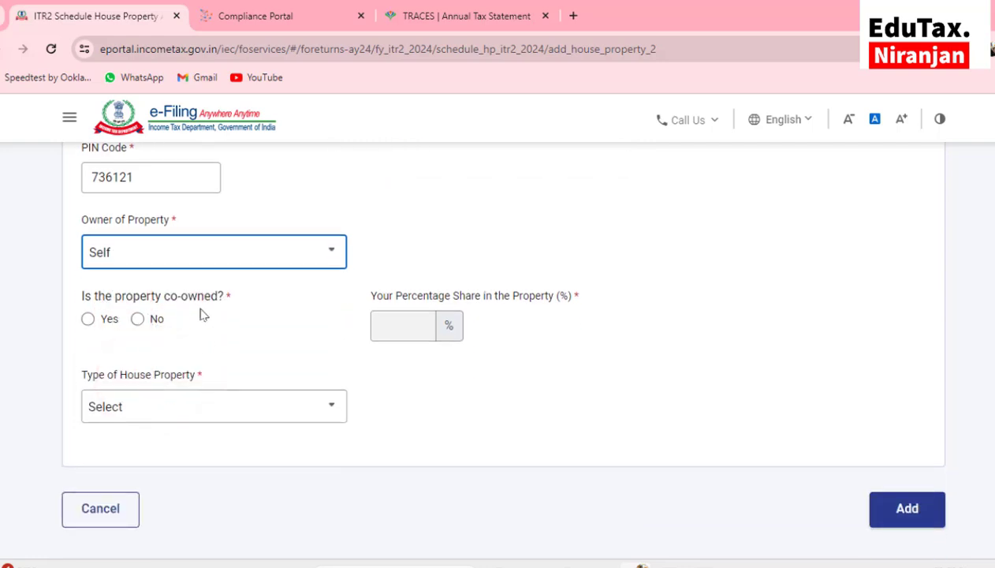
pyautogui.click(87, 319)
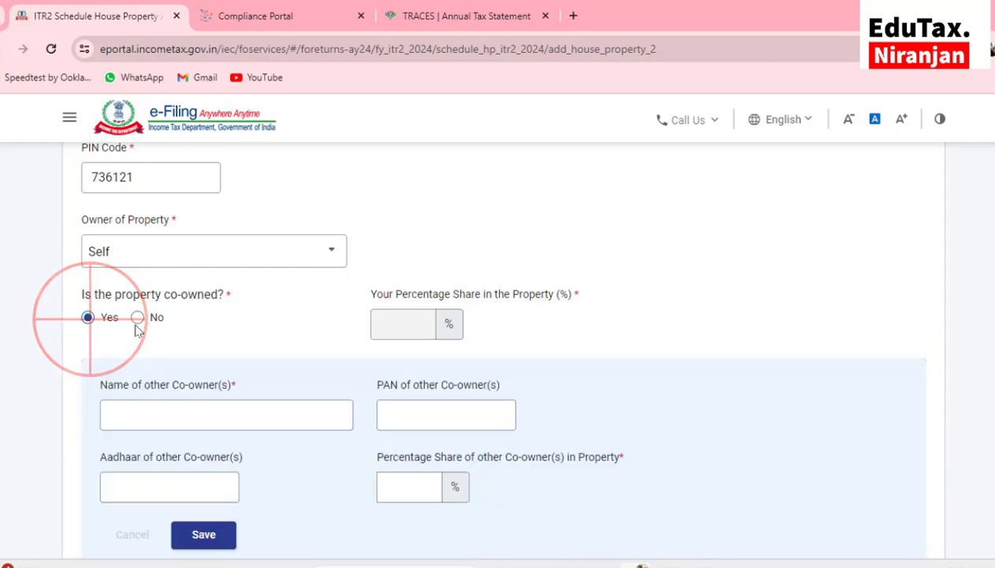
pyautogui.scroll(-1, 316, 323)
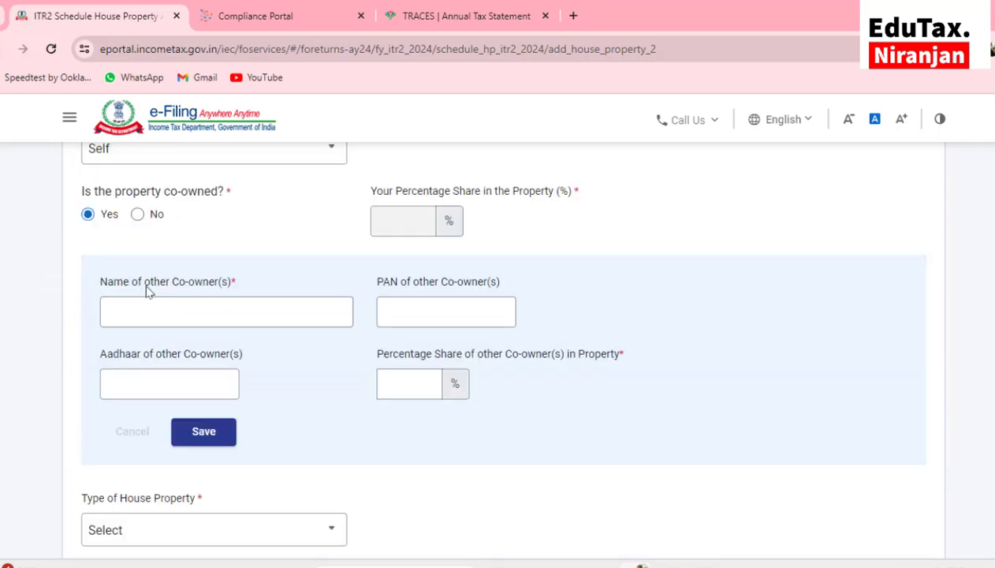
pyautogui.scroll(1, 146, 292)
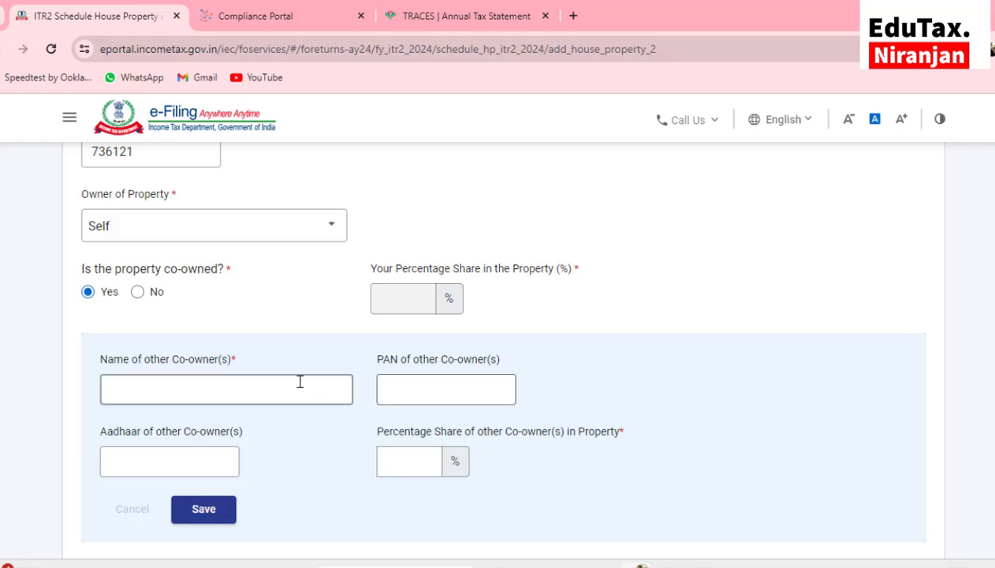
pyautogui.click(138, 293)
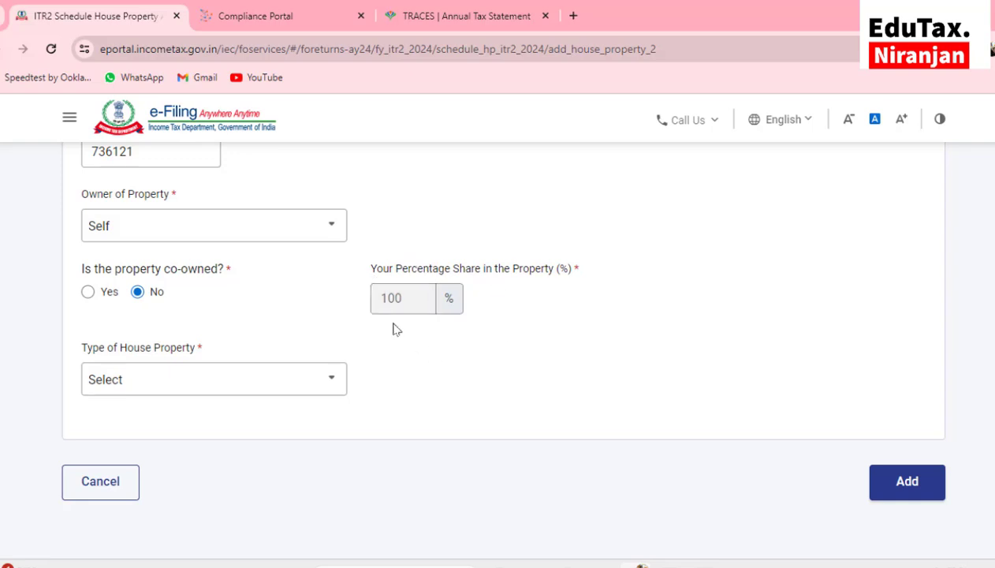
# Set the property type to Self occupied with 134023 interest on borrowed capital
pyautogui.scroll(-1, 292, 374)
pyautogui.click(155, 334)
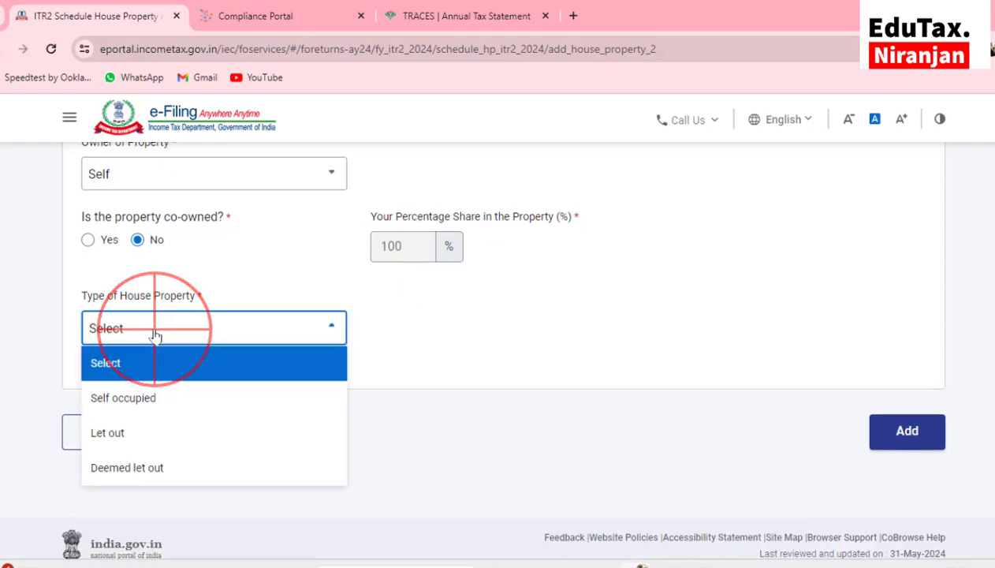
pyautogui.click(150, 399)
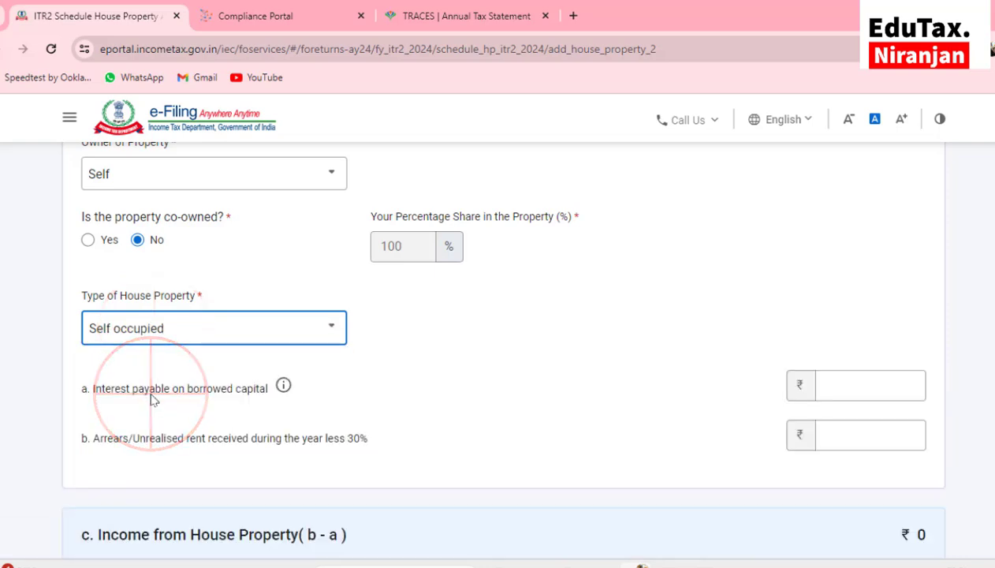
pyautogui.scroll(-2, 155, 396)
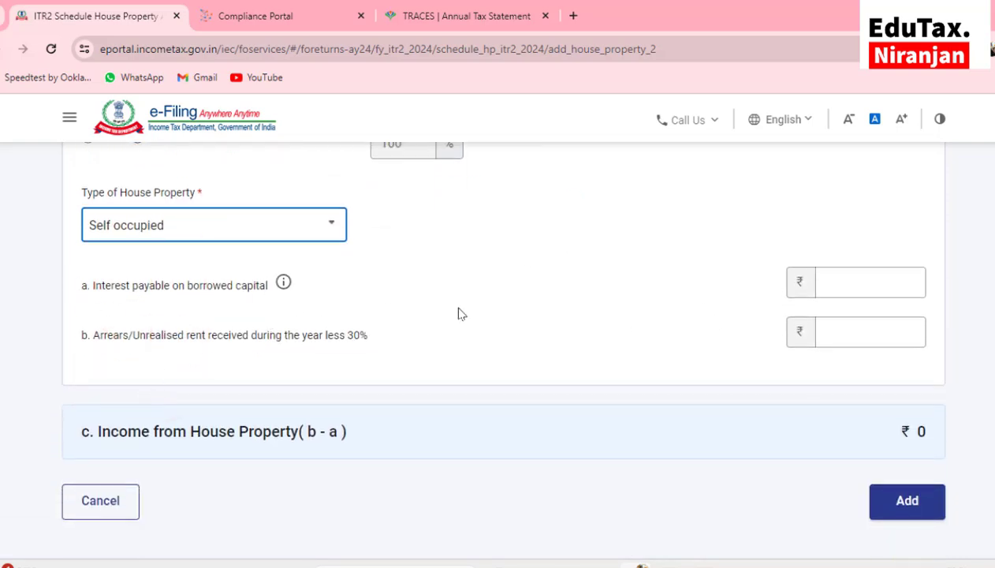
pyautogui.click(856, 283)
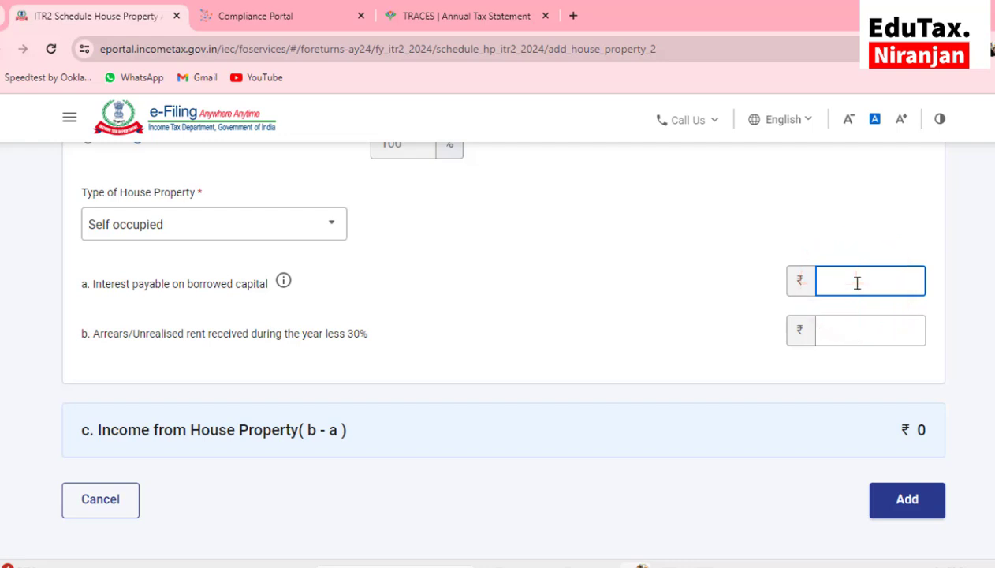
pyautogui.write('134023')
pyautogui.scroll(-1, 767, 305)
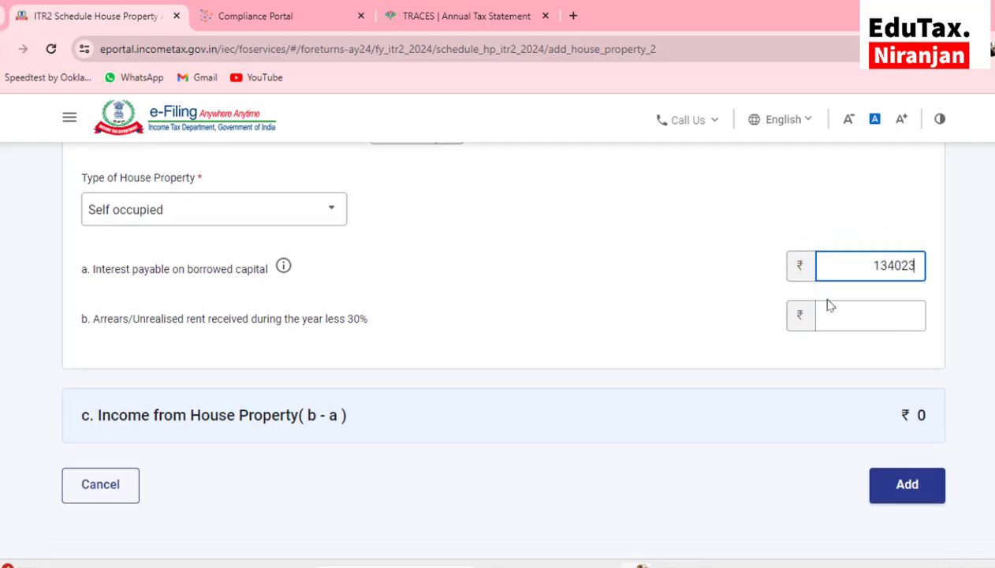
# Add the self-occupied property, confirm Schedule House Property, and move on to Schedule Capital Gains
pyautogui.click(897, 439)
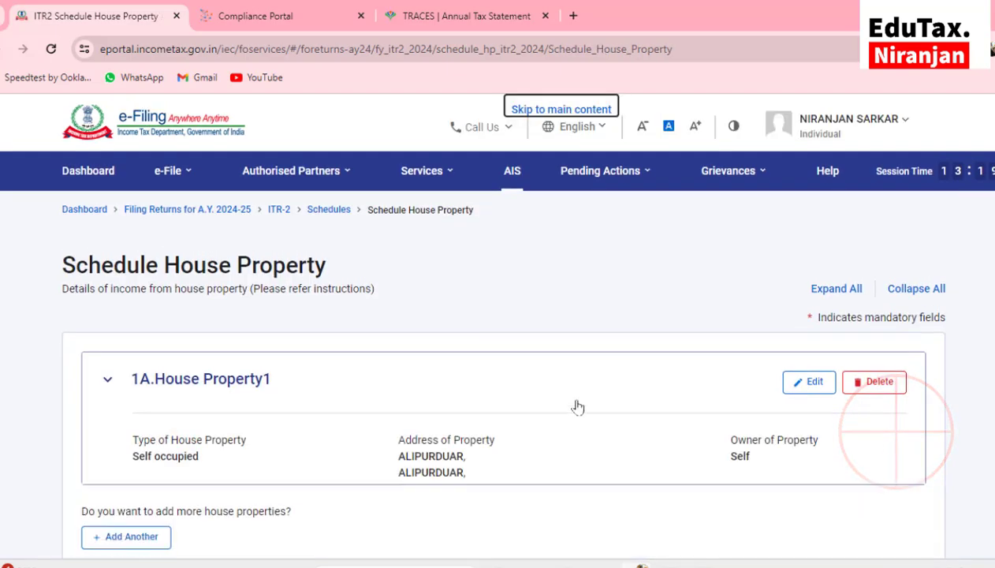
pyautogui.scroll(-5, 511, 399)
pyautogui.scroll(-1, 510, 398)
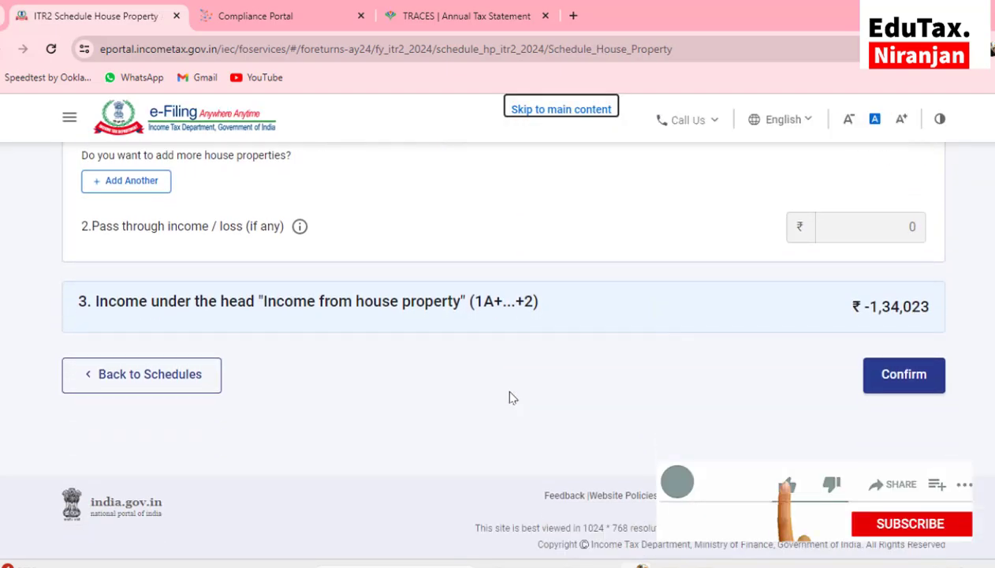
pyautogui.click(886, 394)
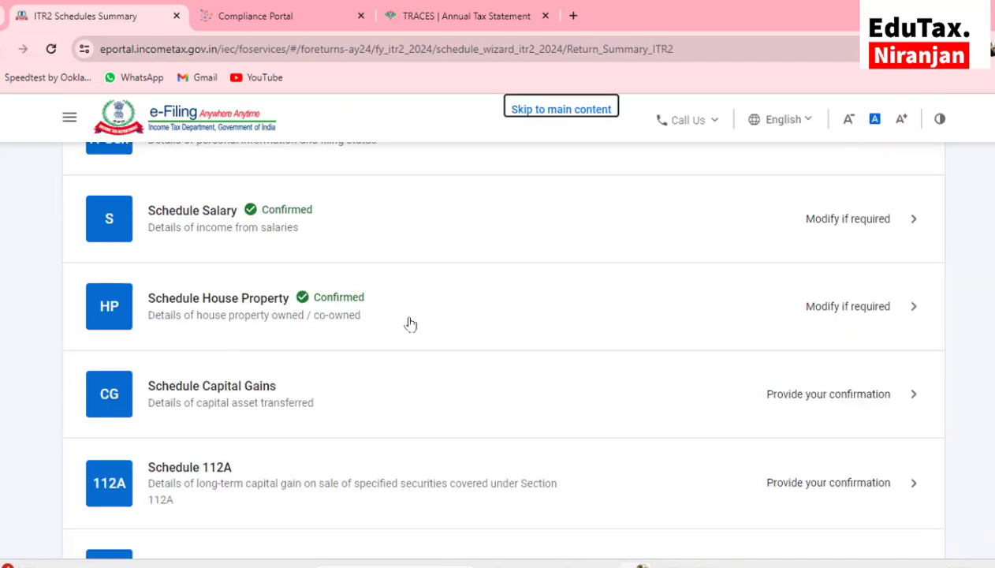
pyautogui.scroll(-2, 173, 307)
pyautogui.click(228, 285)
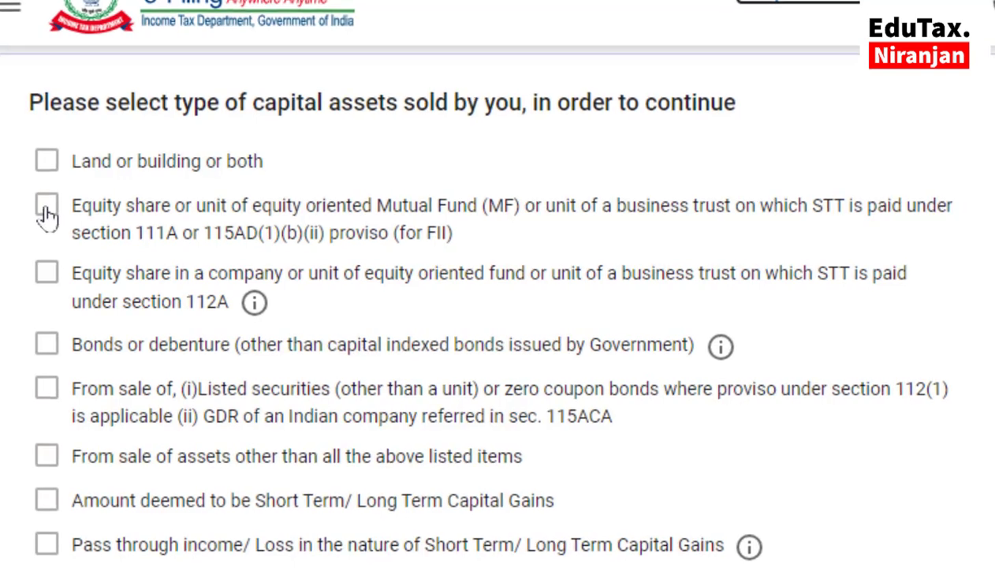
# Tick the section 111A equity/MF and section 112A equity-share asset types as sold
pyautogui.click(50, 216)
pyautogui.click(46, 273)
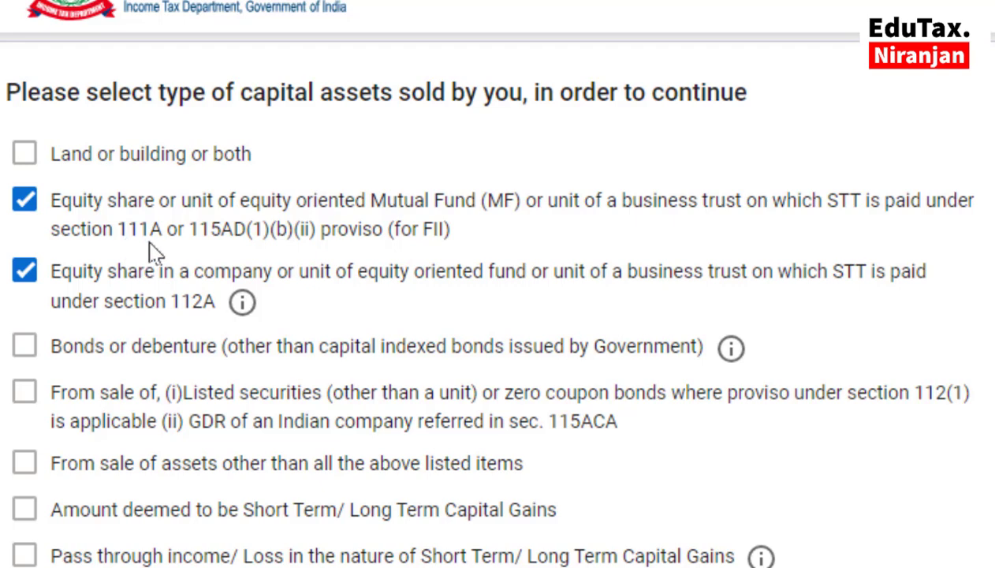
pyautogui.scroll(-2, 154, 251)
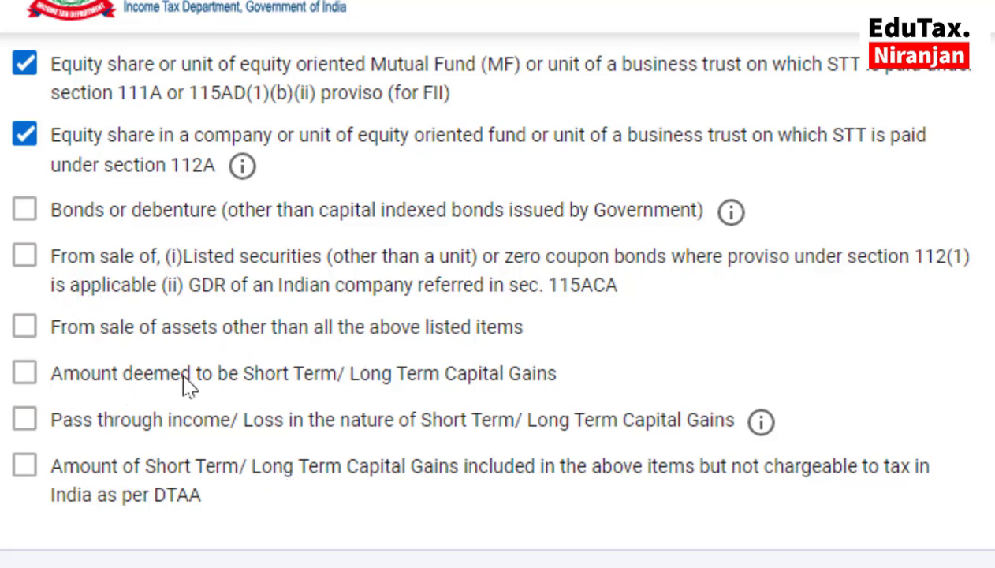
pyautogui.scroll(1, 191, 378)
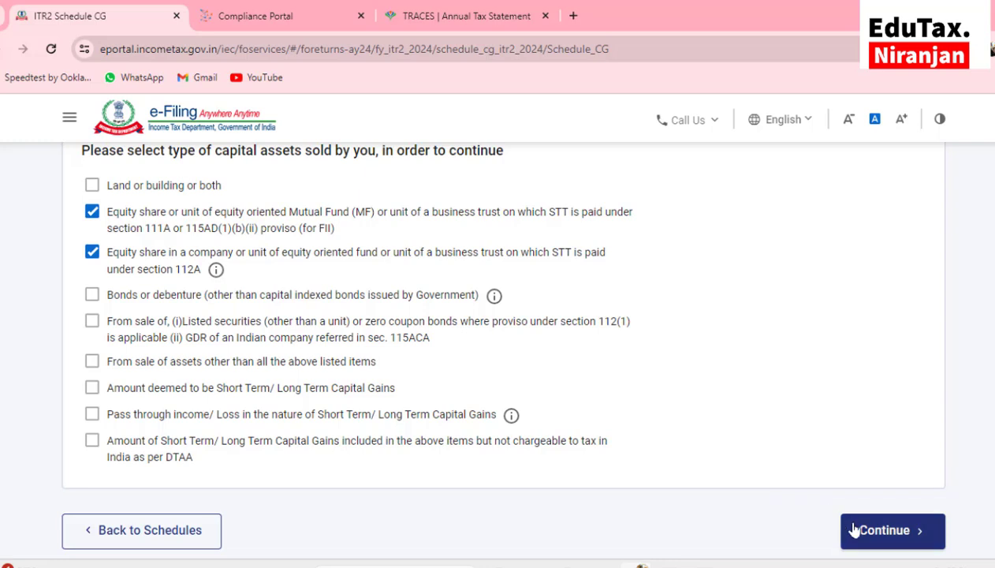
# Go to the capital assets sold details and expand the Section 111A equity entry
pyautogui.click(860, 535)
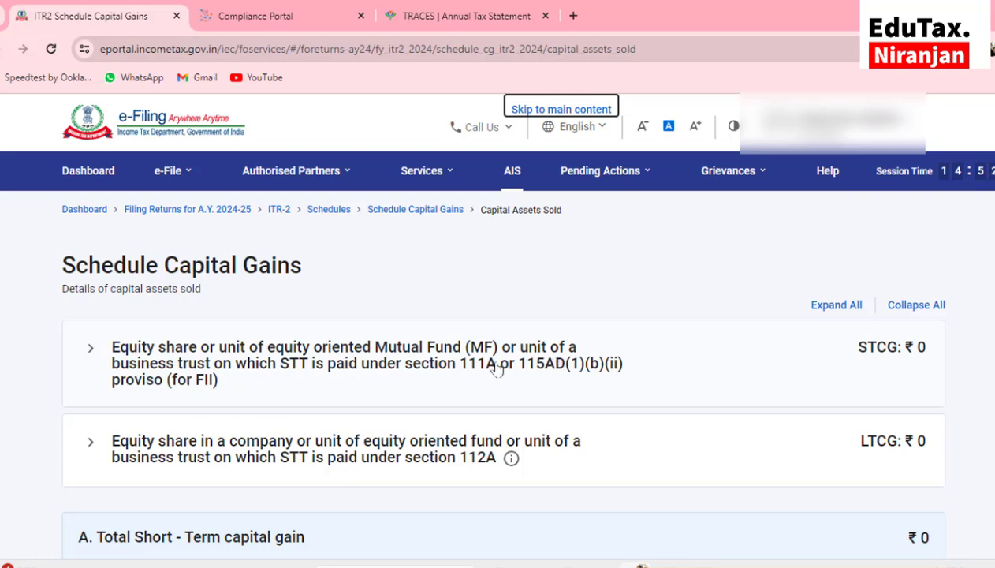
pyautogui.scroll(-2, 497, 369)
pyautogui.scroll(1, 497, 369)
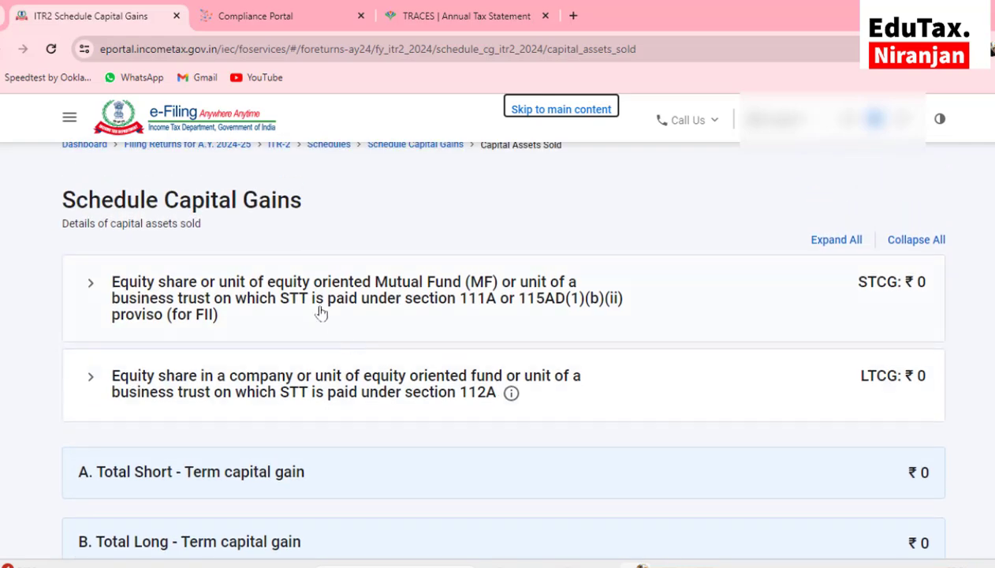
pyautogui.click(321, 299)
# Add sale details under Section 111A and place the cursor in Full Value of consideration
pyautogui.scroll(-1, 321, 299)
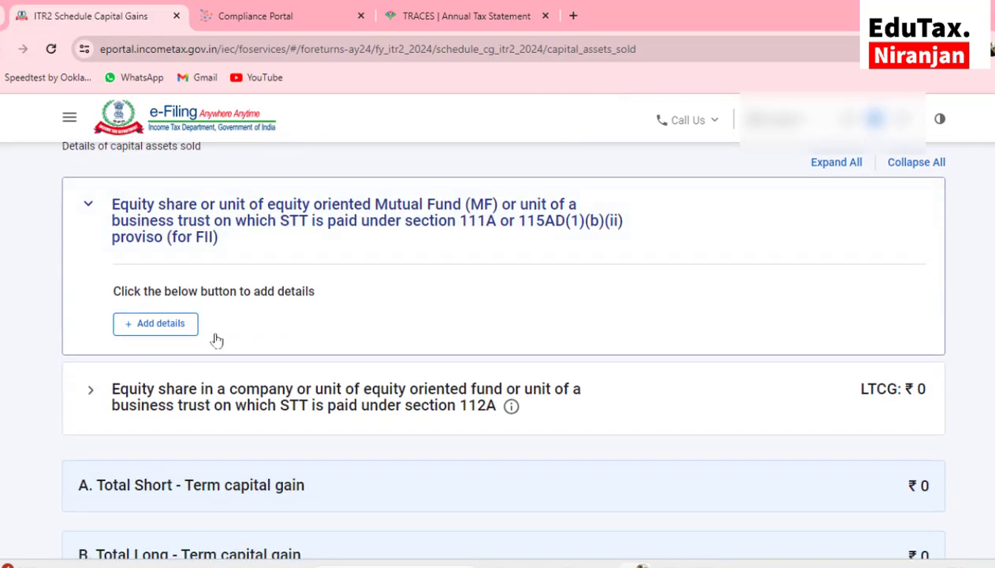
pyautogui.click(155, 323)
pyautogui.scroll(-2, 164, 326)
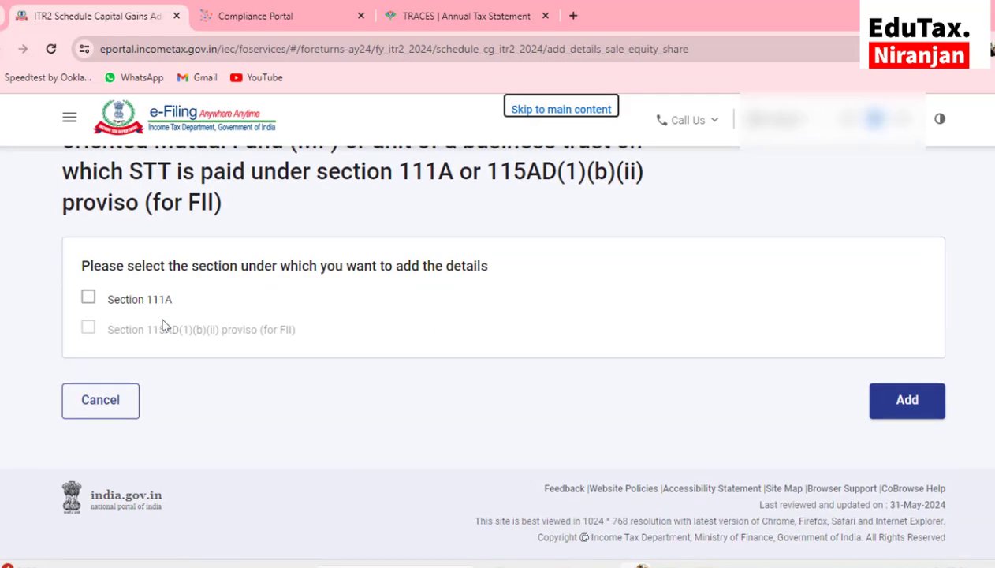
pyautogui.click(88, 299)
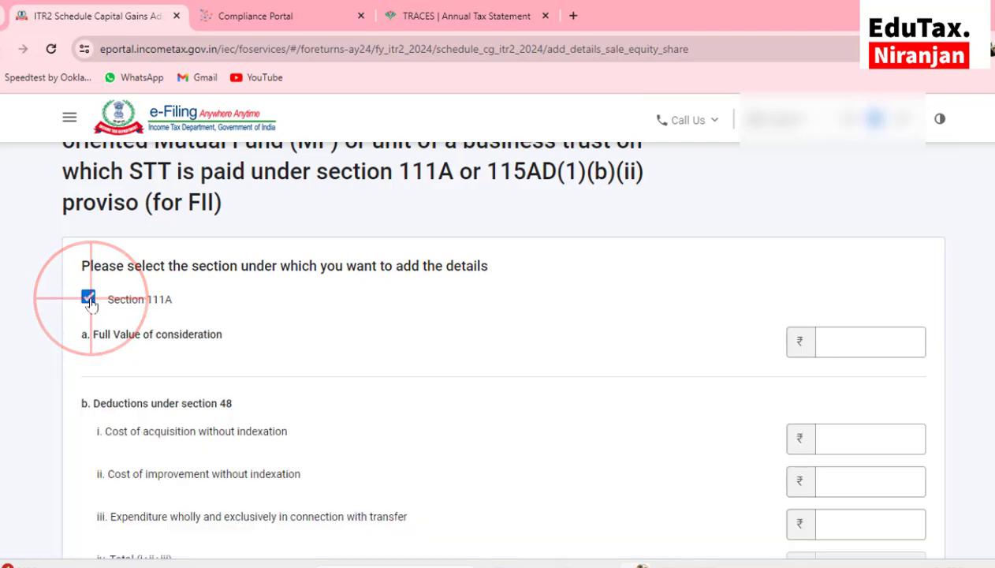
pyautogui.scroll(-1, 314, 305)
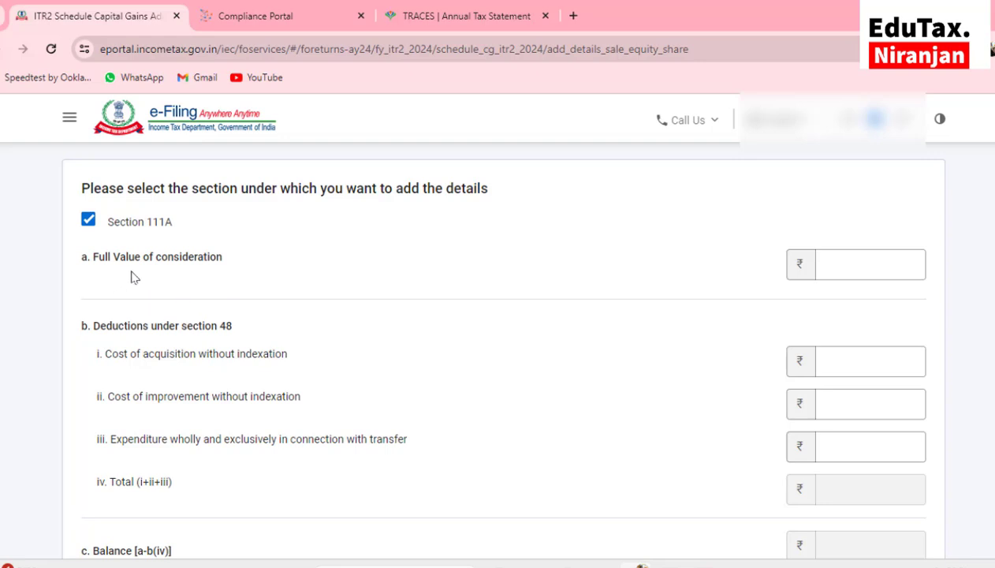
pyautogui.click(834, 264)
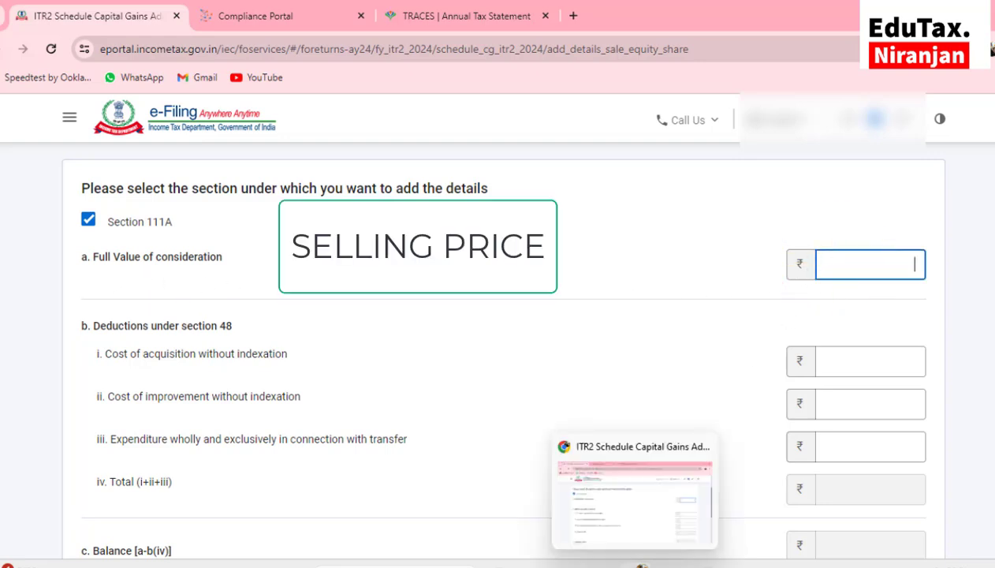
pyautogui.moveTo(602, 563)
pyautogui.click(543, 536)
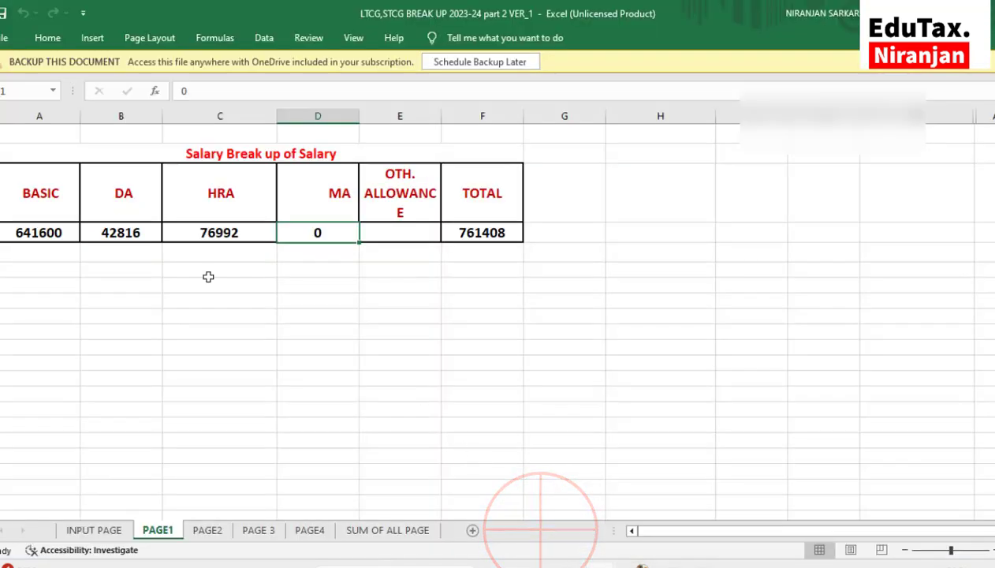
pyautogui.scroll(2, 209, 276)
pyautogui.scroll(1, 235, 318)
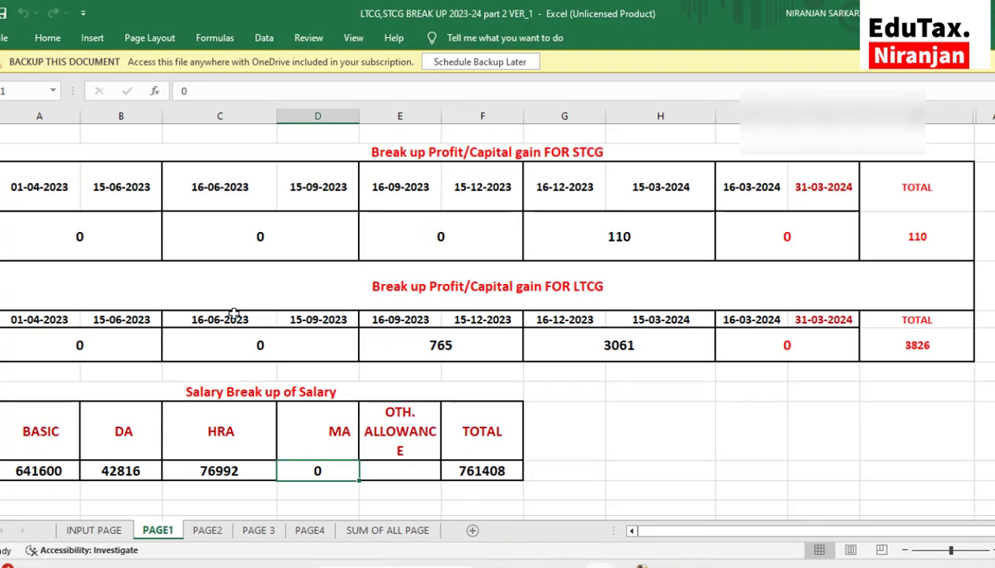
pyautogui.scroll(3, 234, 313)
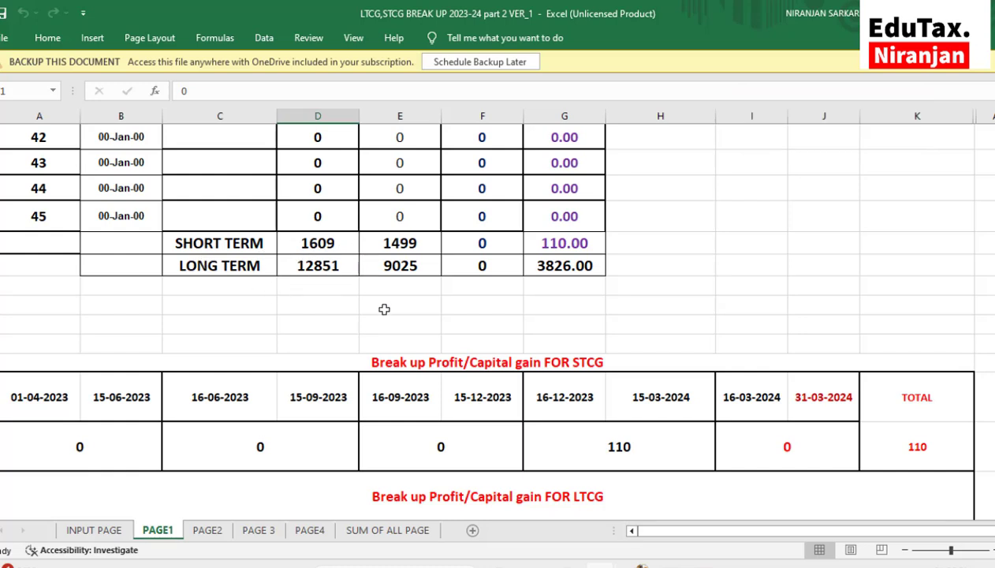
pyautogui.click(675, 513)
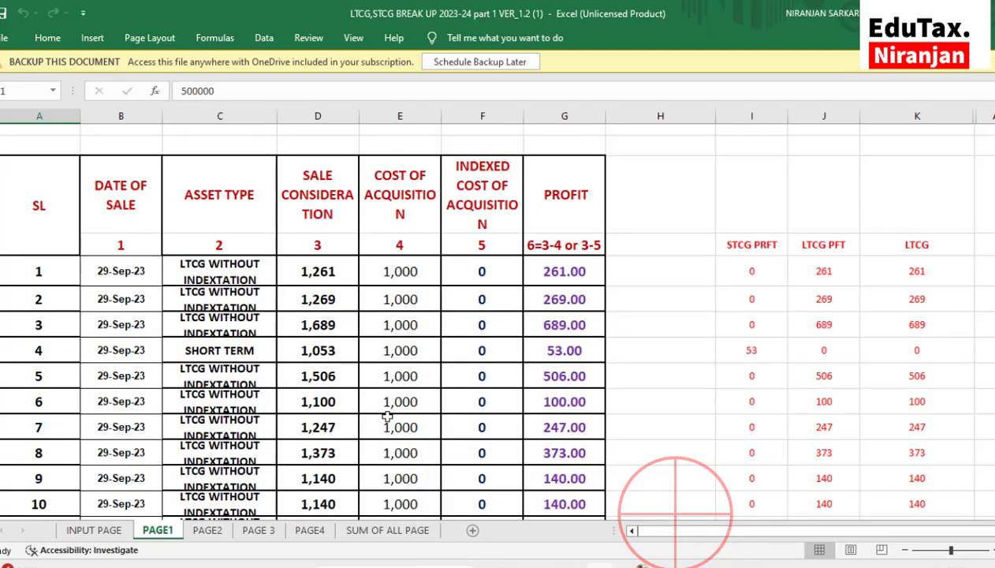
pyautogui.scroll(-6, 289, 389)
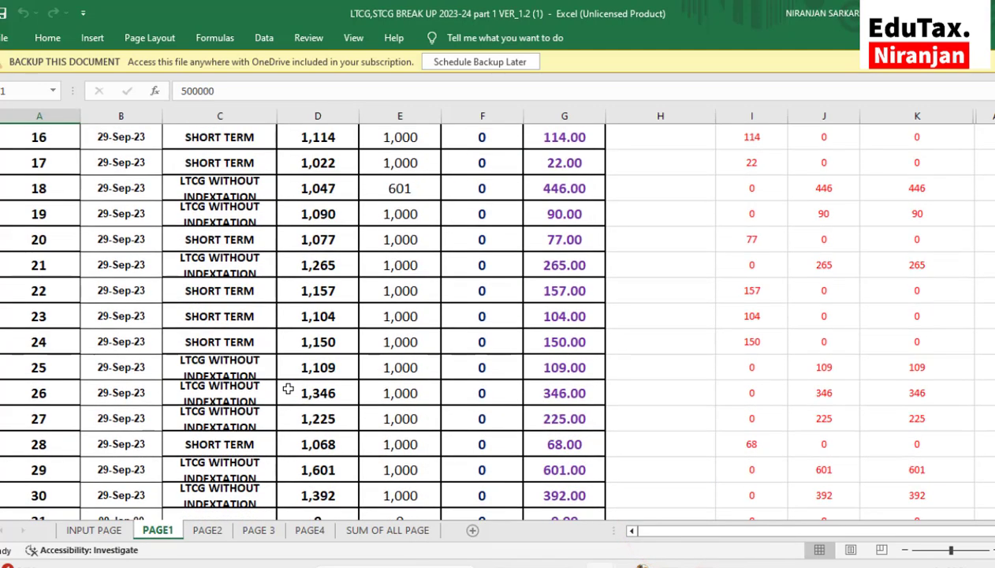
pyautogui.scroll(-4, 289, 389)
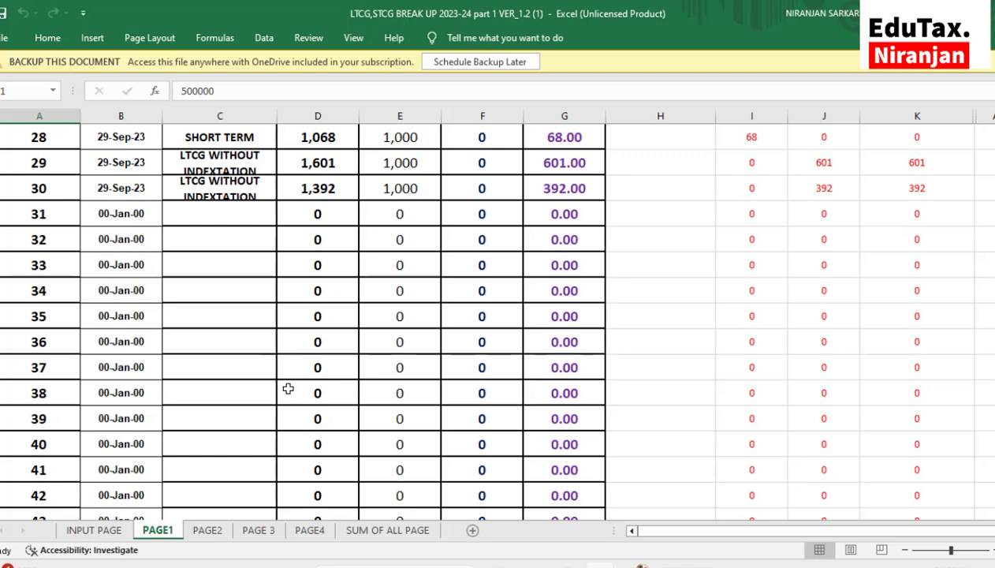
pyautogui.scroll(-4, 289, 389)
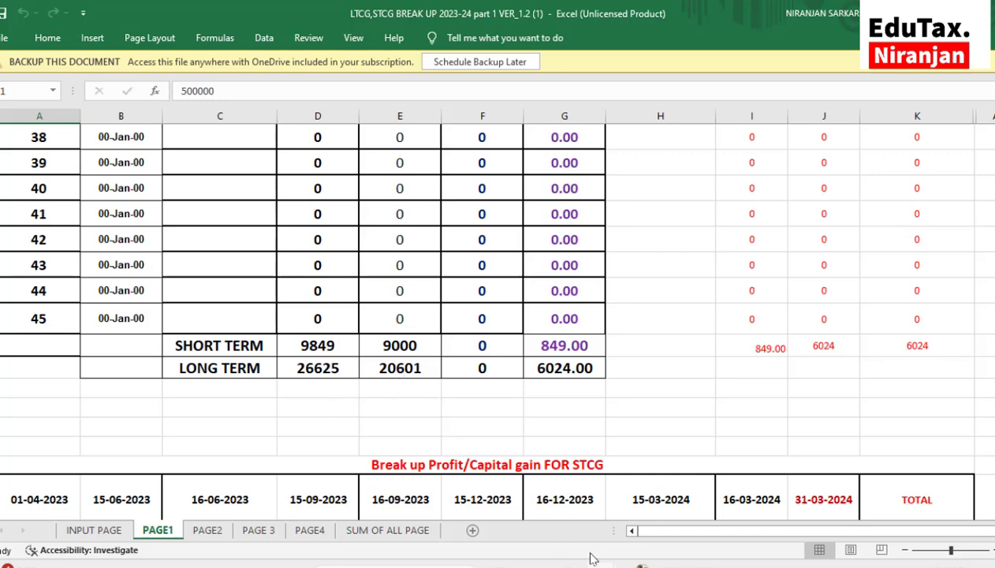
pyautogui.moveTo(639, 557)
pyautogui.click(627, 522)
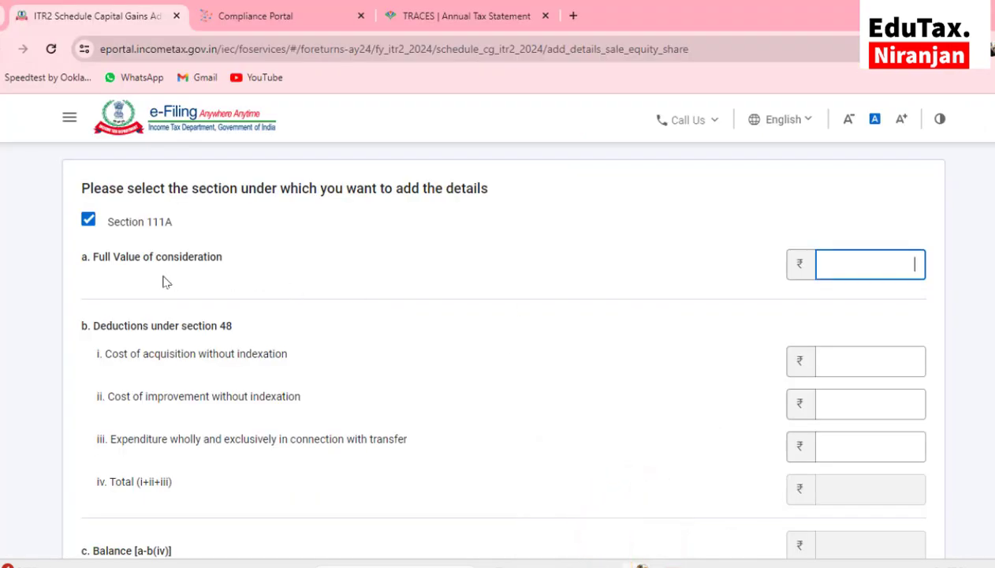
# Add the Section 111A sale with full value 11,458 and cost of acquisition 10,499
pyautogui.click(904, 265)
pyautogui.write('458')
pyautogui.scroll(-1, 937, 221)
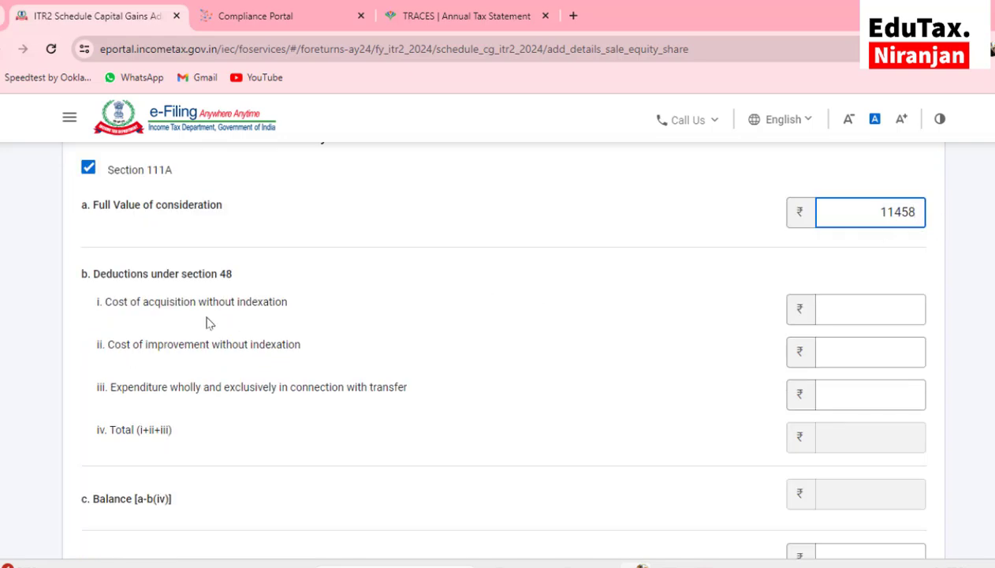
pyautogui.click(841, 315)
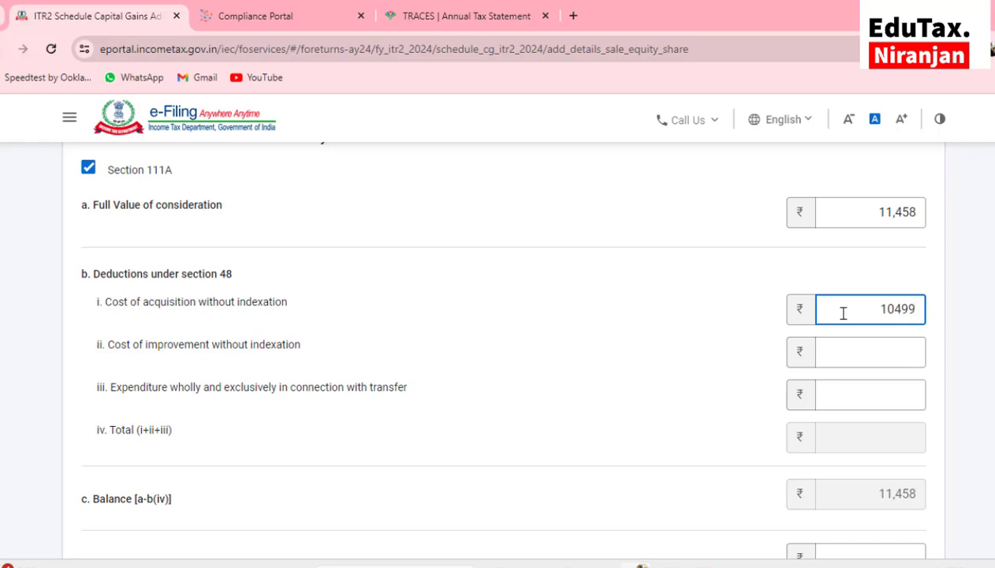
pyautogui.scroll(-1, 843, 314)
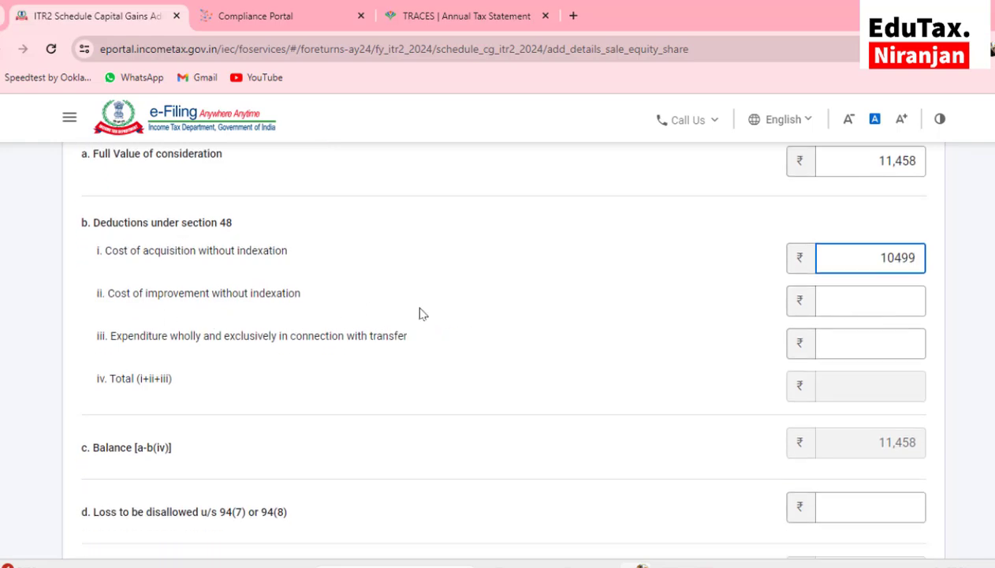
pyautogui.scroll(-1, 542, 315)
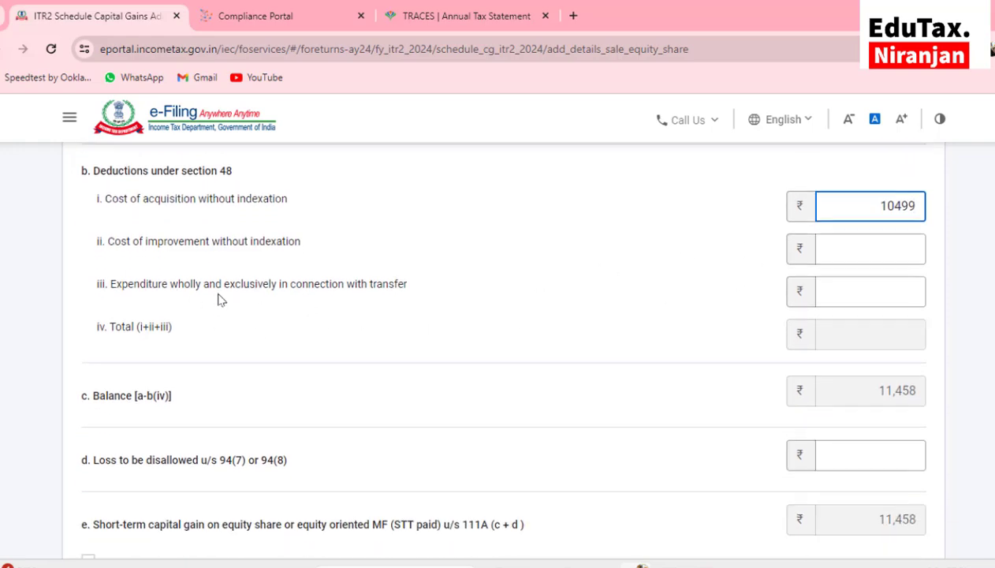
pyautogui.click(844, 292)
pyautogui.scroll(-1, 846, 296)
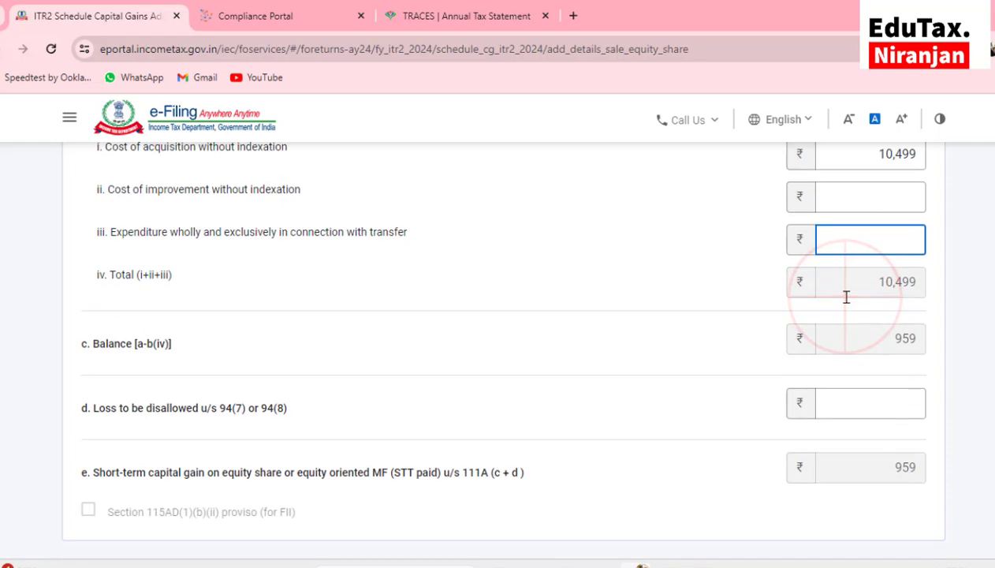
pyautogui.scroll(-2, 846, 296)
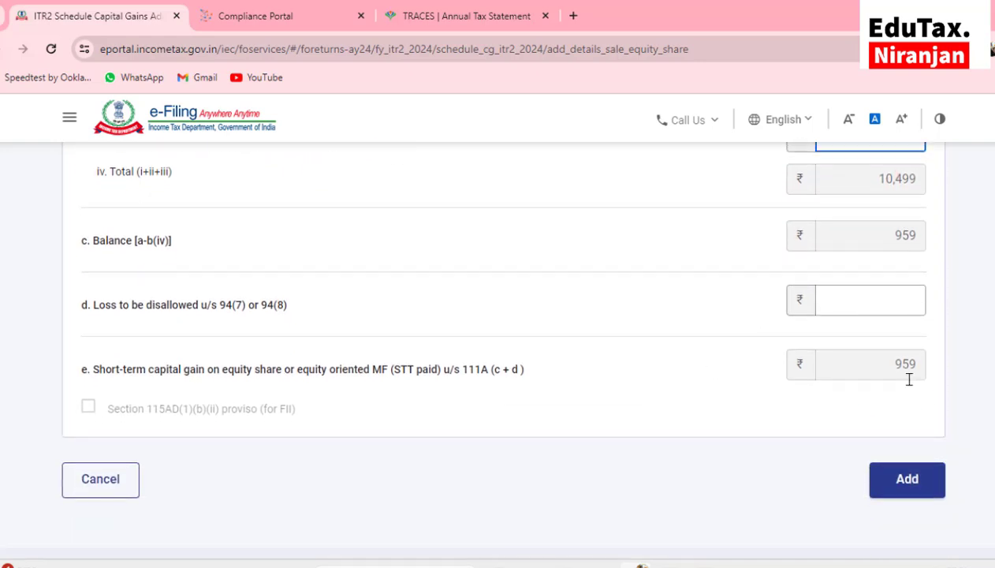
pyautogui.click(906, 483)
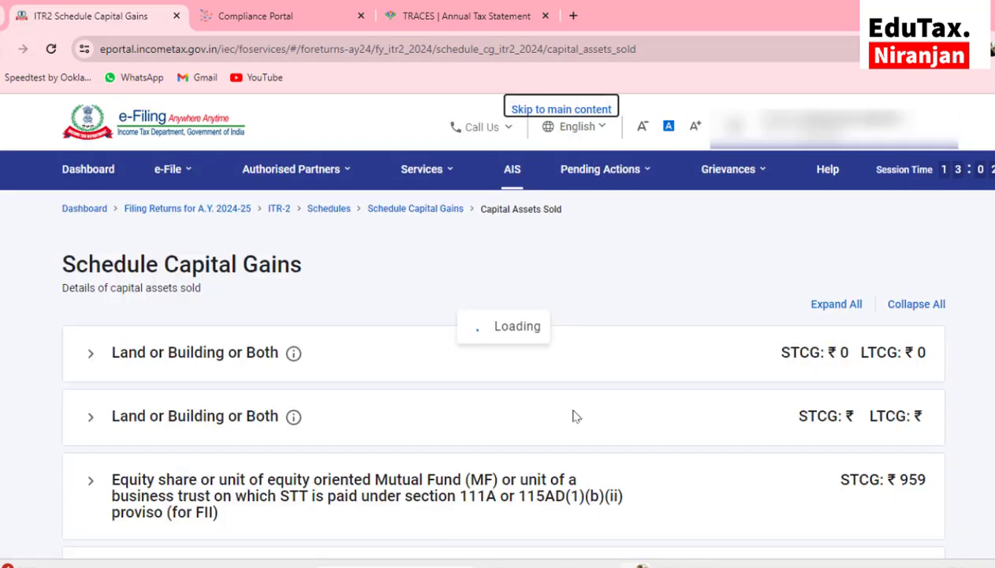
# Expand the Section 112A equity share row, start adding details, and open Schedule 112A
pyautogui.scroll(-3, 576, 417)
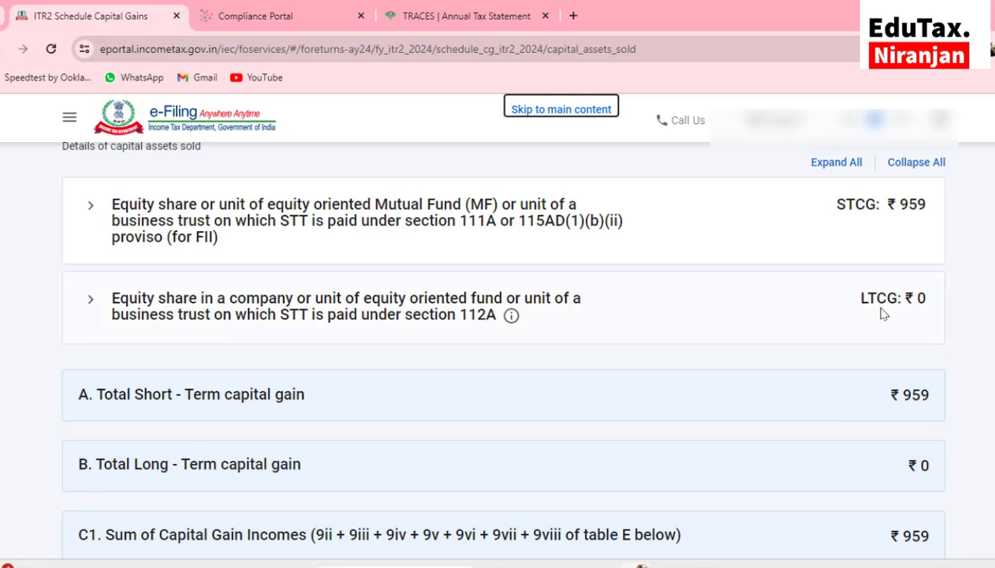
pyautogui.click(317, 313)
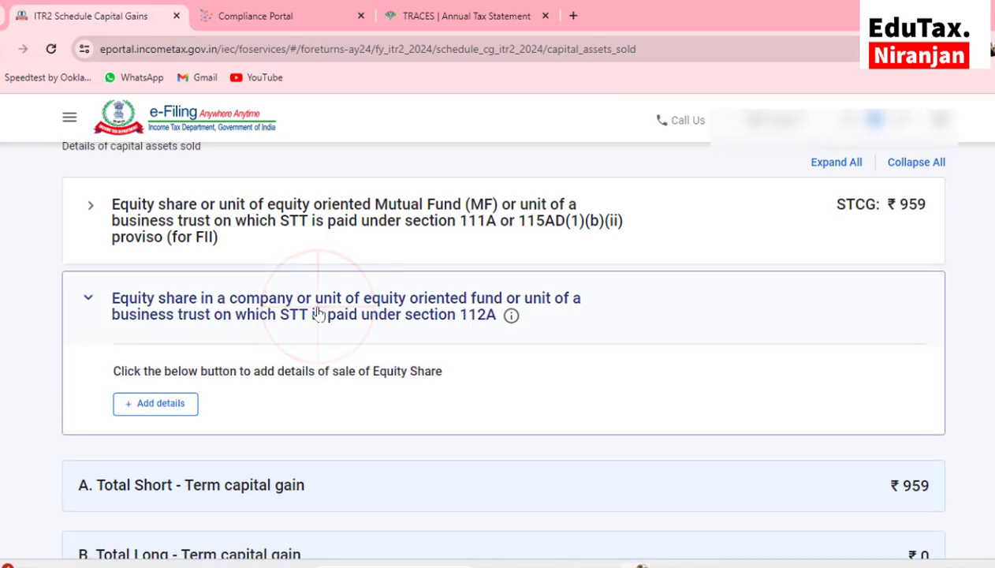
pyautogui.scroll(-2, 317, 314)
pyautogui.click(167, 337)
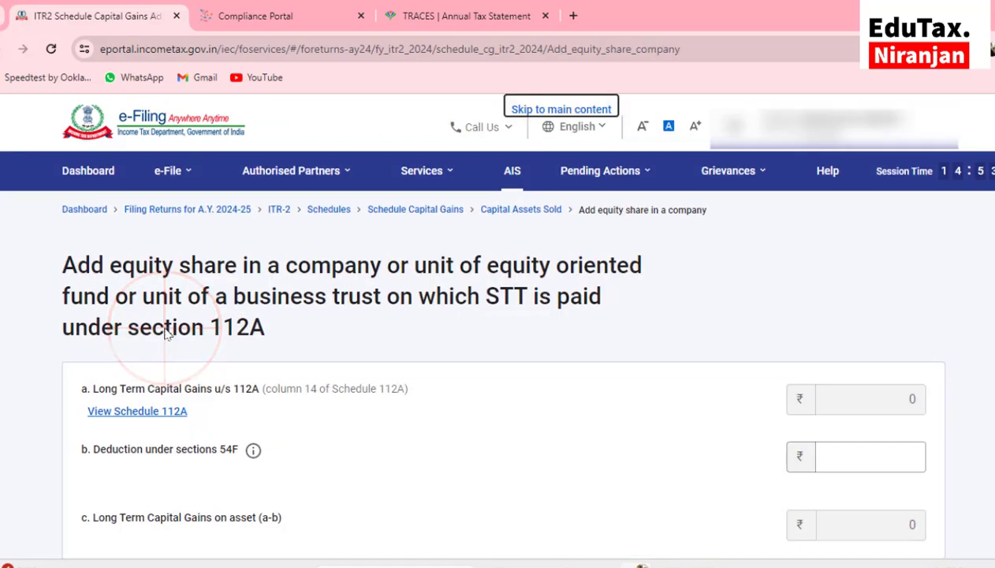
pyautogui.scroll(-3, 167, 335)
pyautogui.scroll(1, 168, 333)
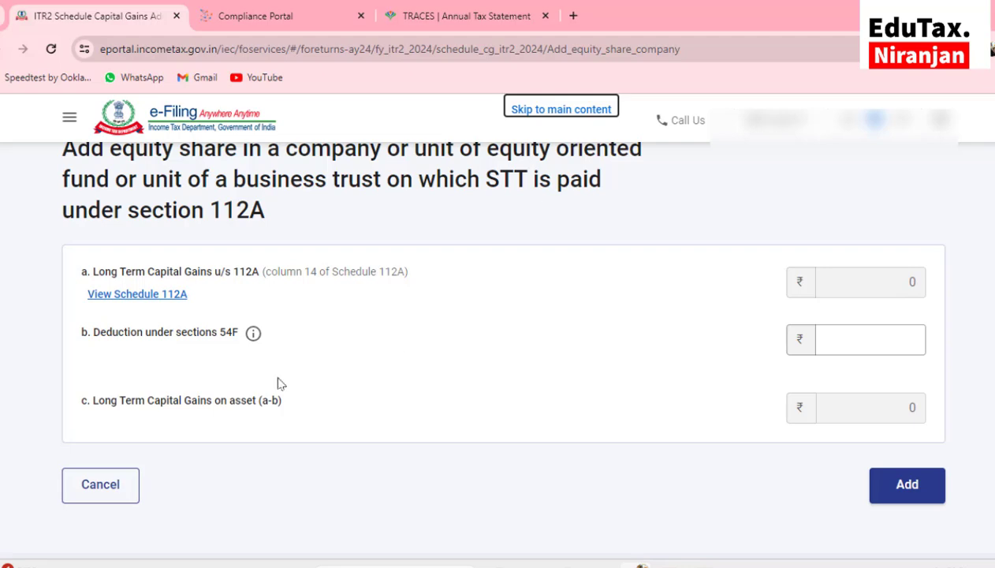
pyautogui.click(142, 295)
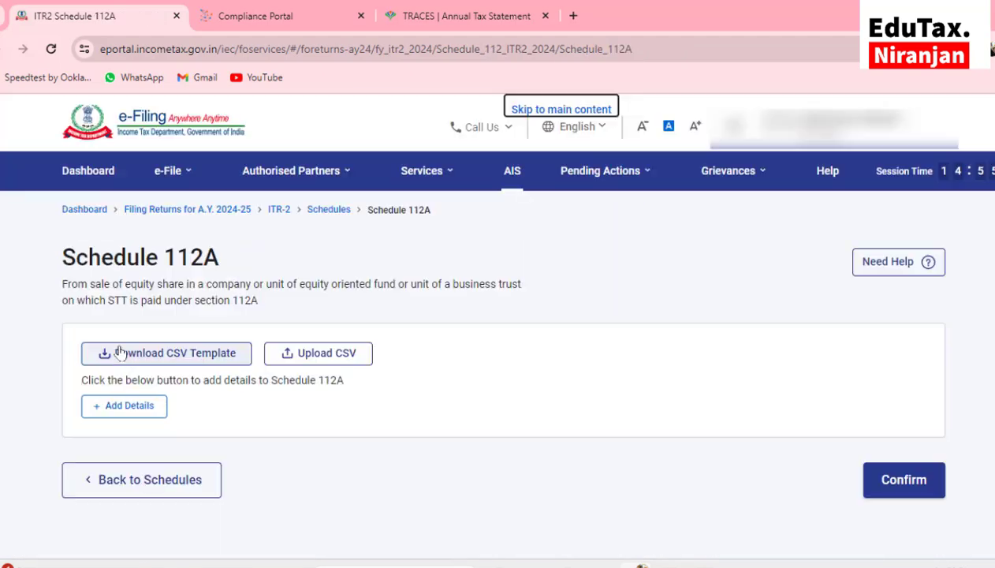
# Start a Schedule 112A entry acquired on or before 31st January, 2018 and select the ISIN Code field
pyautogui.click(130, 385)
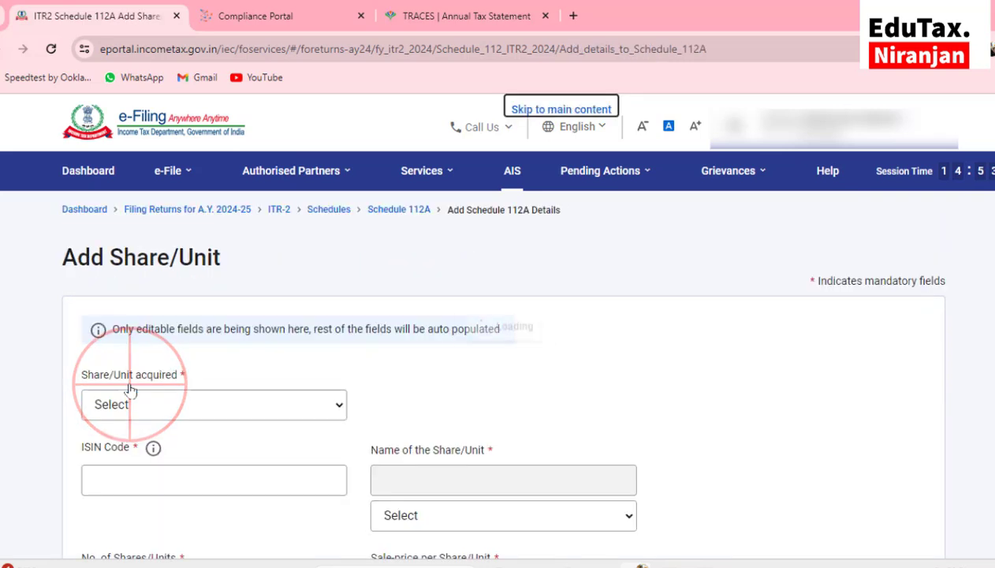
pyautogui.scroll(-3, 130, 387)
pyautogui.click(216, 269)
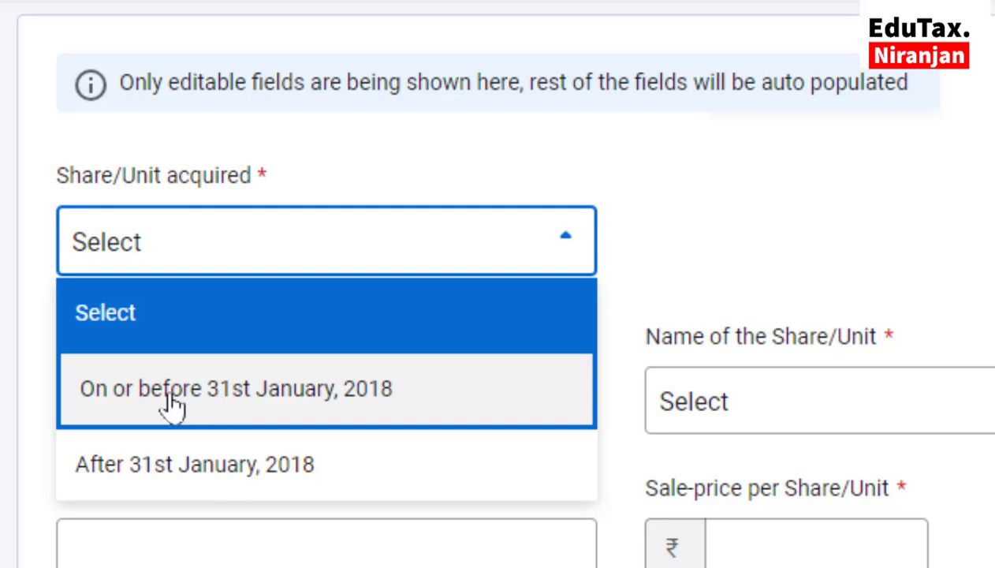
pyautogui.click(370, 410)
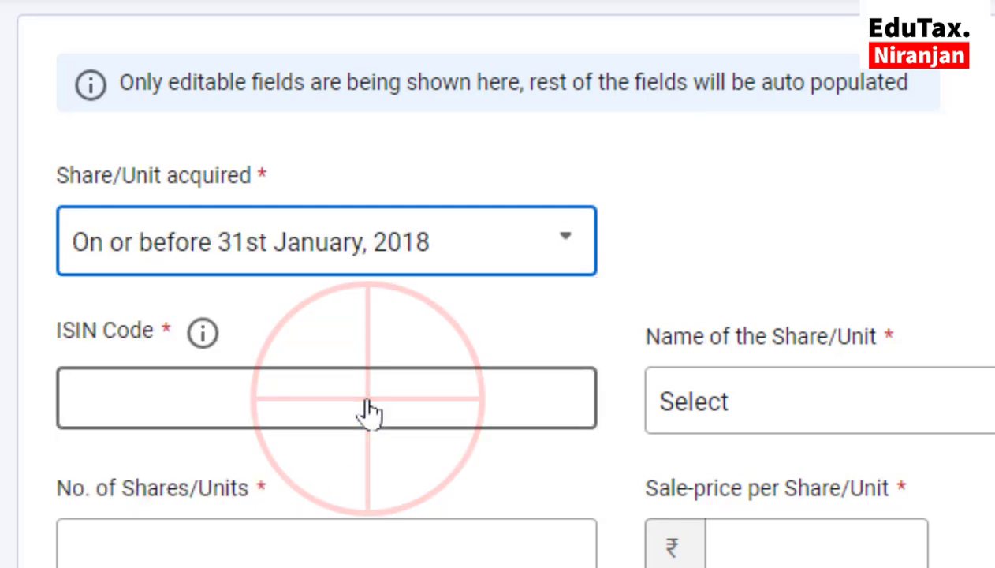
pyautogui.click(130, 399)
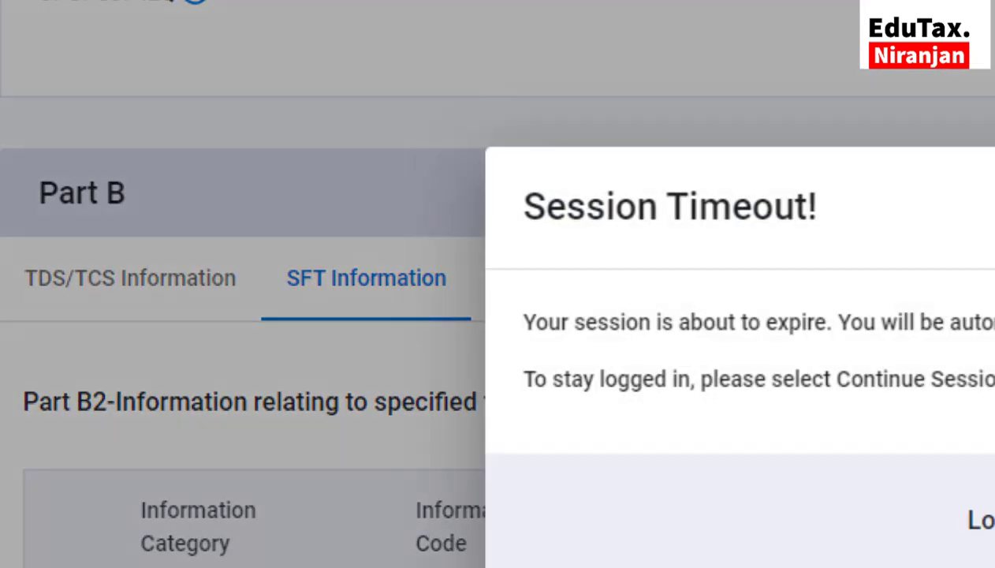
# Expand 'Sale of listed equity share' in AIS and select the National Aluminium ISIN code
pyautogui.click(994, 518)
pyautogui.scroll(-2, 836, 456)
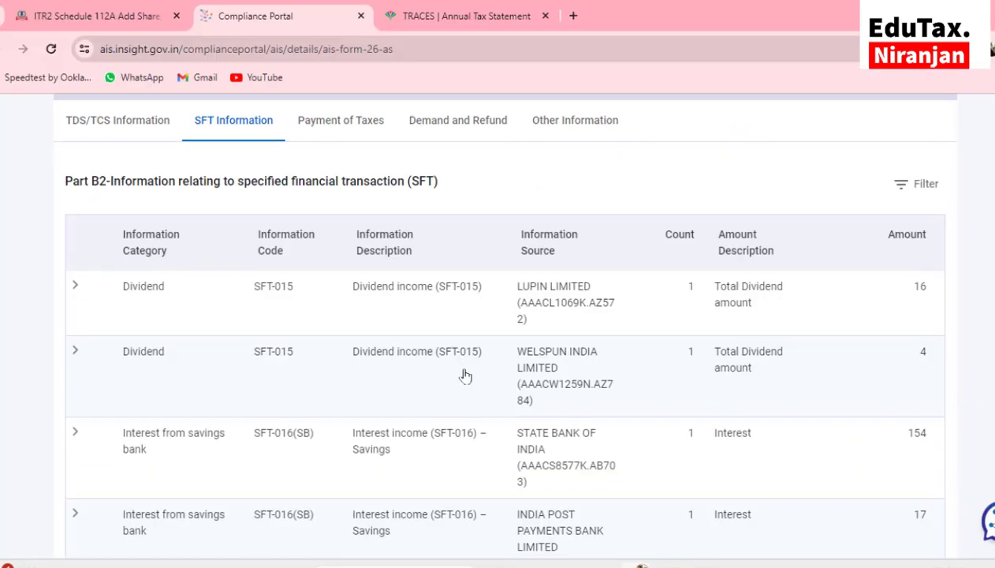
pyautogui.scroll(-3, 465, 376)
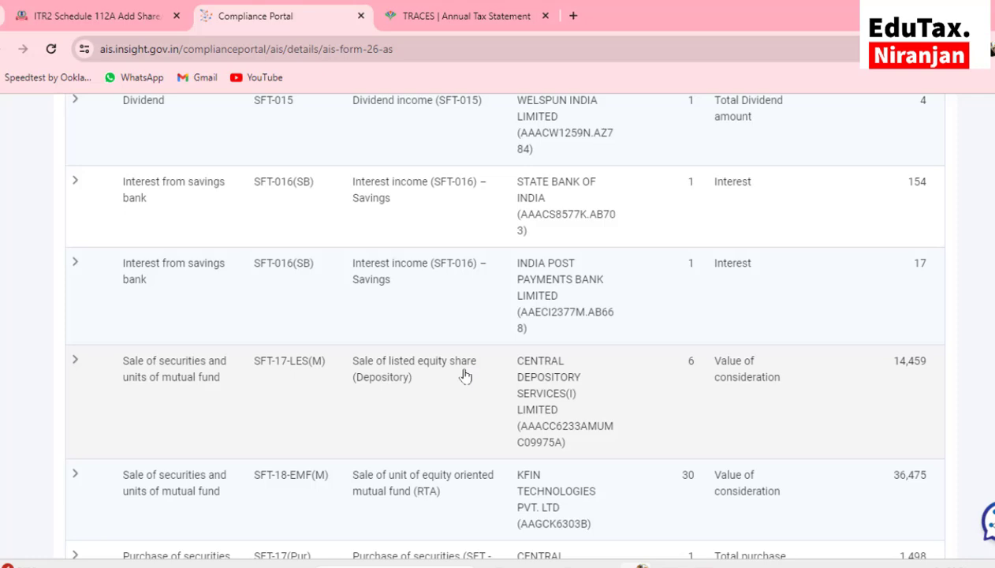
pyautogui.scroll(-1, 465, 376)
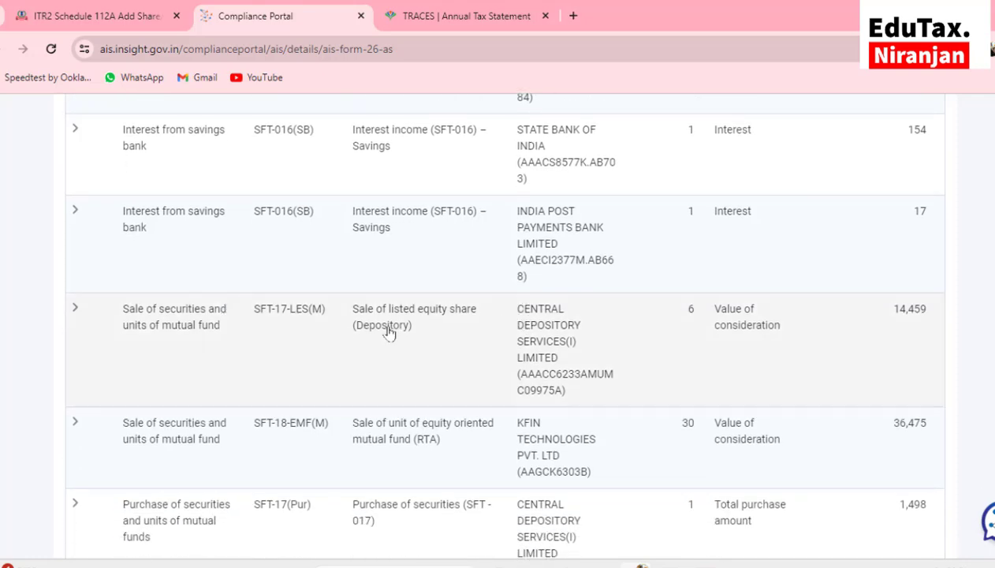
pyautogui.click(389, 332)
pyautogui.scroll(-3, 301, 325)
pyautogui.moveTo(323, 313); pyautogui.dragTo(371, 315)
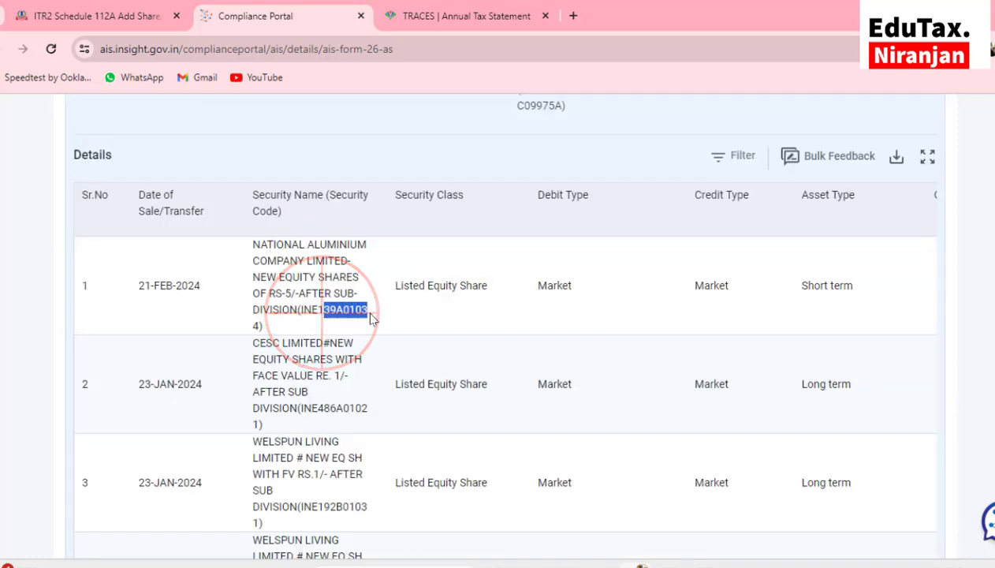
# Fill the 112A entry: acquired after 31st January, 2018, cost 29,626, full value 39,476
pyautogui.hotkey('ctrl', 'shift', 'Tab')
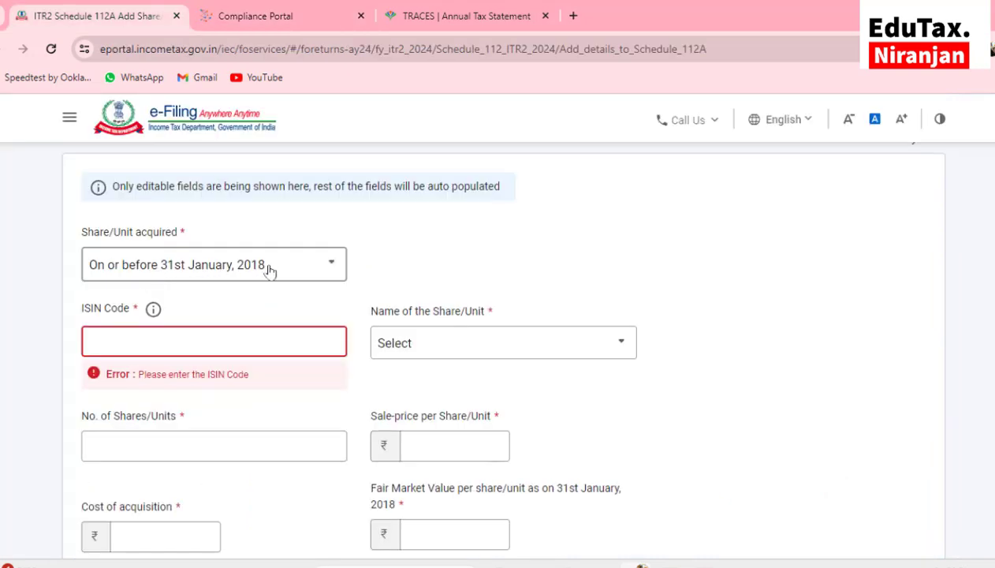
pyautogui.click(329, 264)
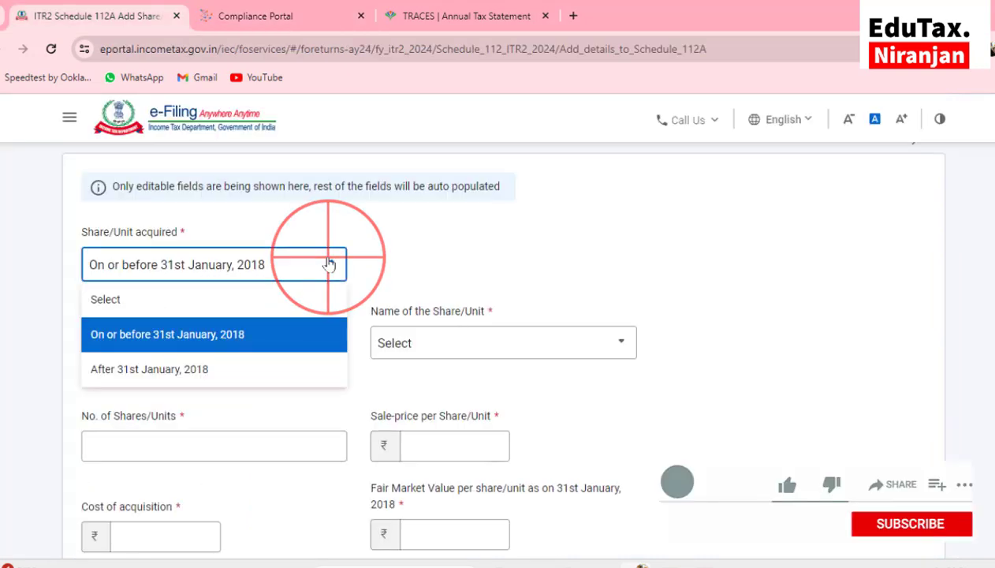
pyautogui.click(155, 374)
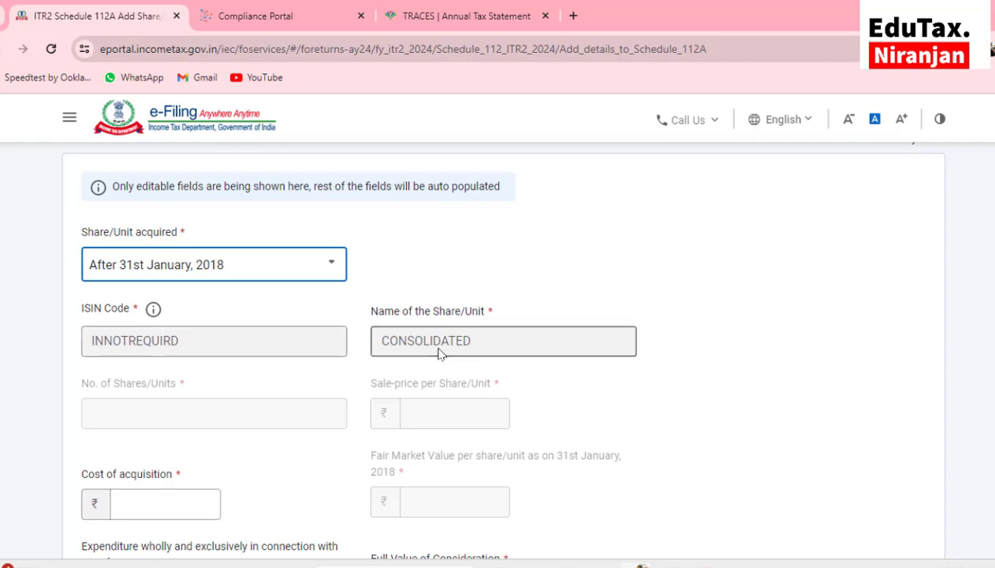
pyautogui.scroll(-2, 260, 408)
pyautogui.click(145, 407)
pyautogui.click(145, 407)
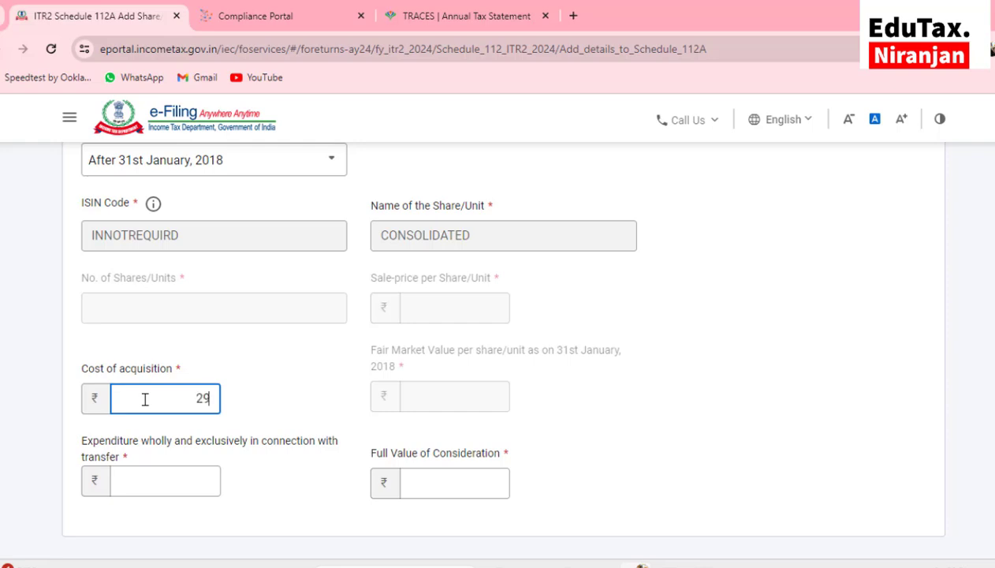
pyautogui.write('29626')
pyautogui.scroll(-1, 145, 399)
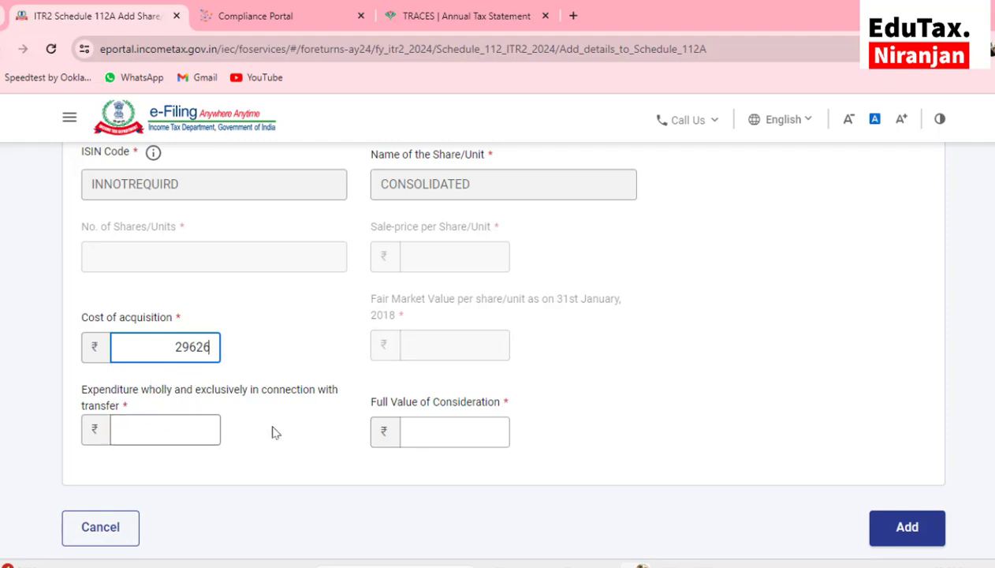
pyautogui.click(425, 429)
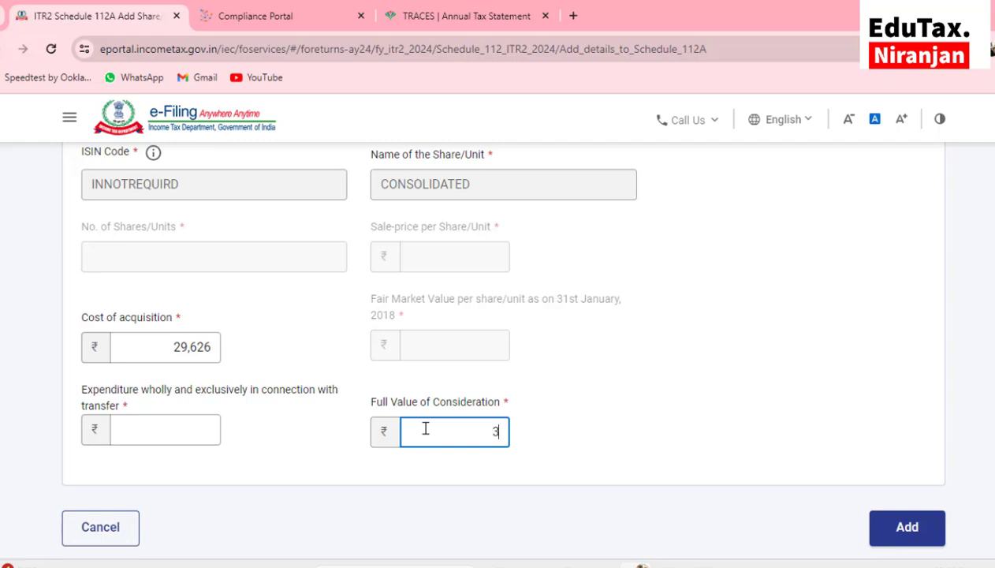
pyautogui.write('39476')
pyautogui.moveTo(578, 563)
pyautogui.click(535, 517)
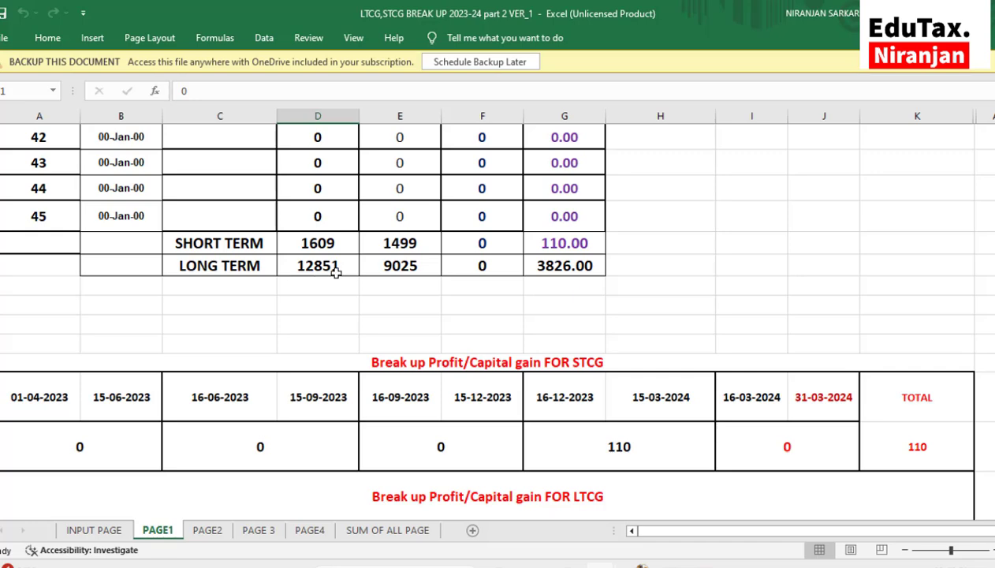
pyautogui.moveTo(578, 563)
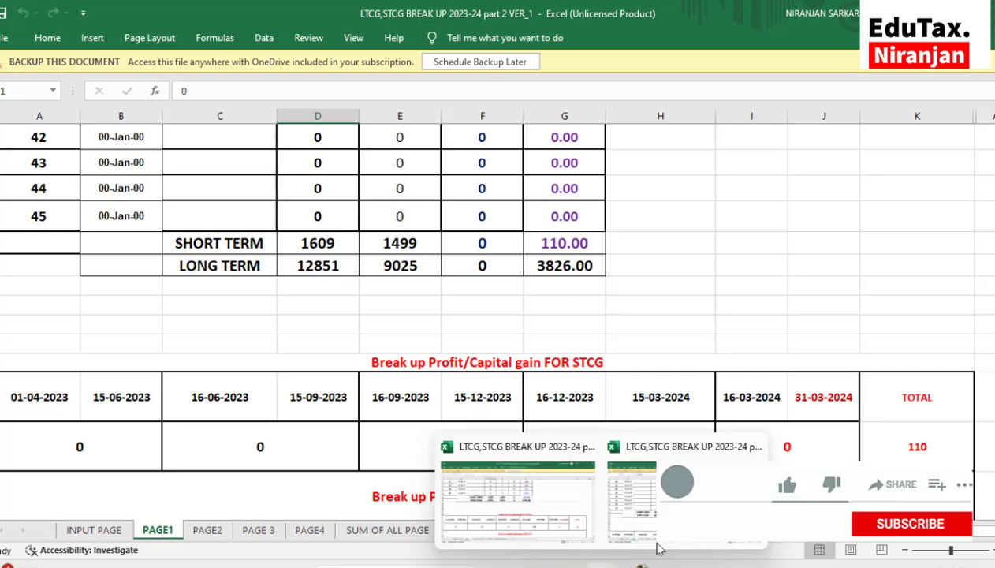
pyautogui.click(666, 504)
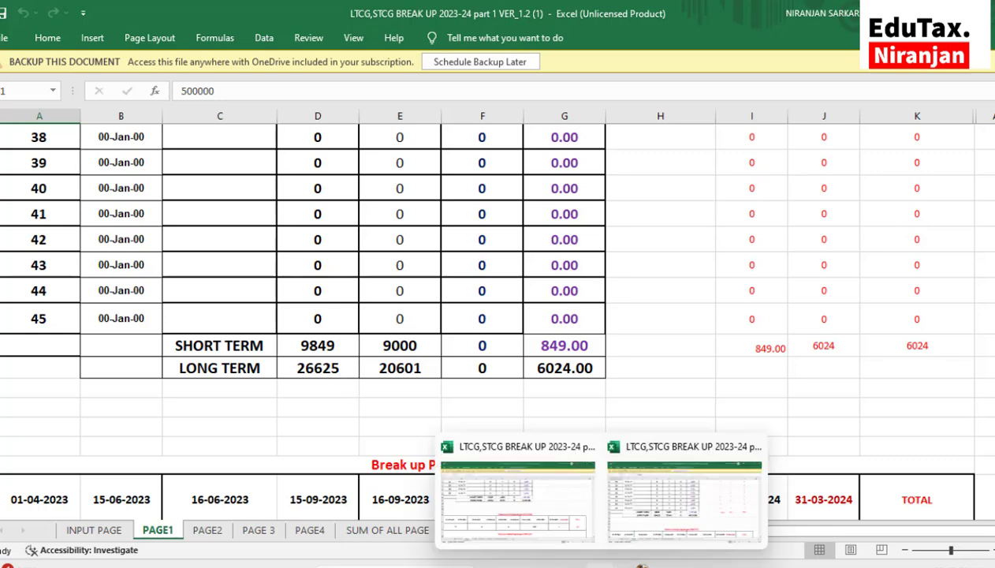
pyautogui.click(636, 563)
pyautogui.scroll(-3, 577, 395)
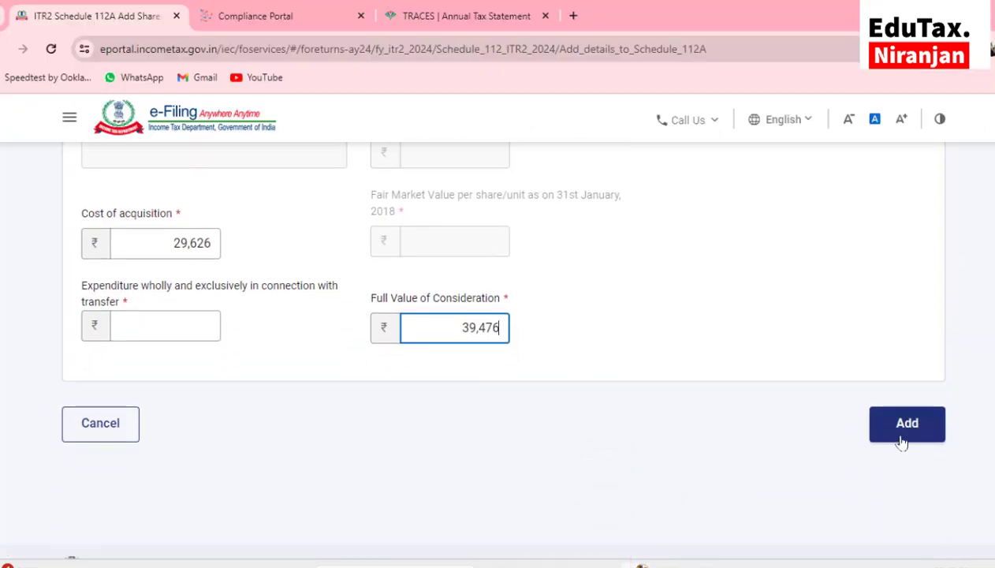
# Add the share entry to Schedule 112A with transfer expenditure of 0
pyautogui.click(906, 426)
pyautogui.scroll(-2, 812, 430)
pyautogui.click(139, 223)
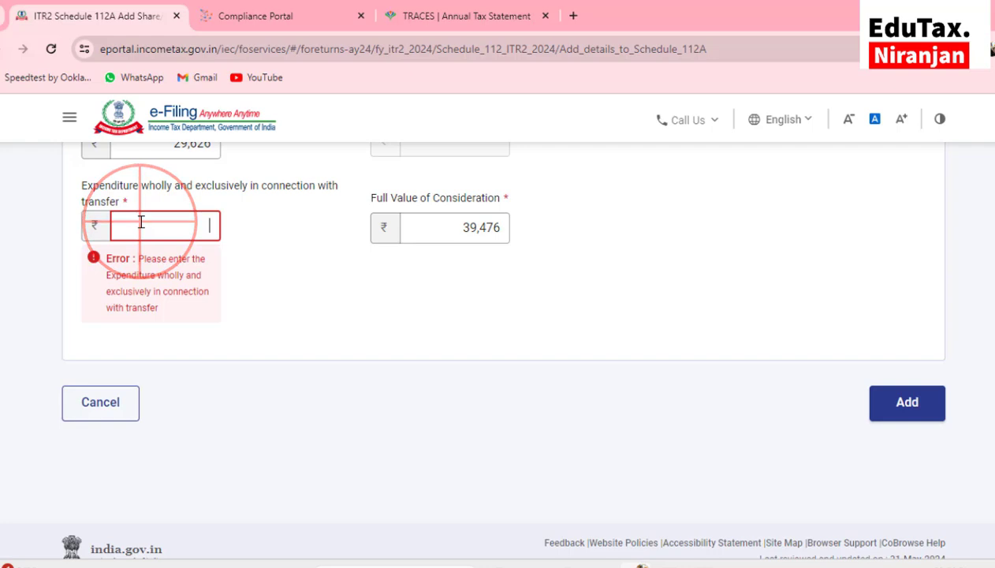
pyautogui.write('0')
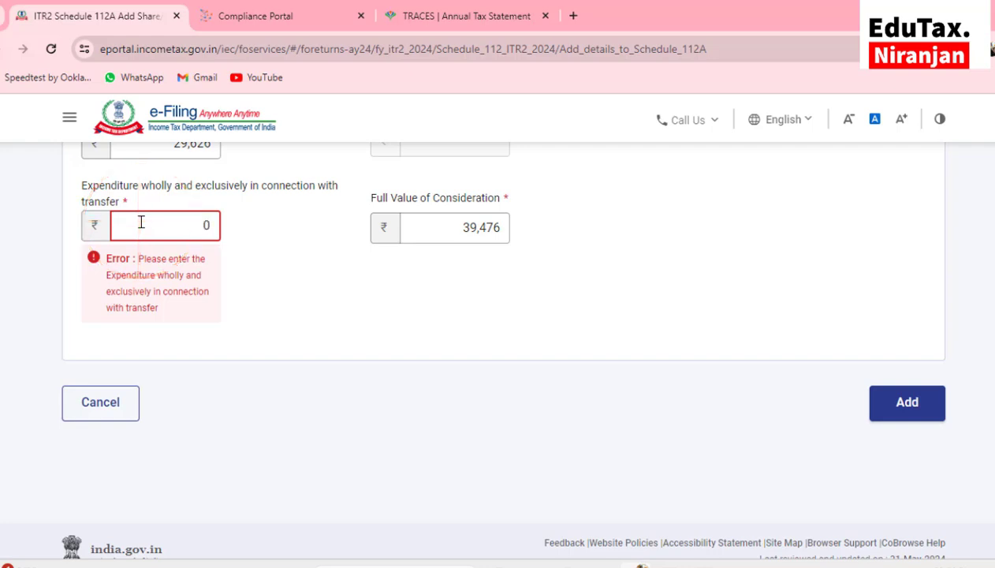
pyautogui.click(908, 405)
pyautogui.click(907, 350)
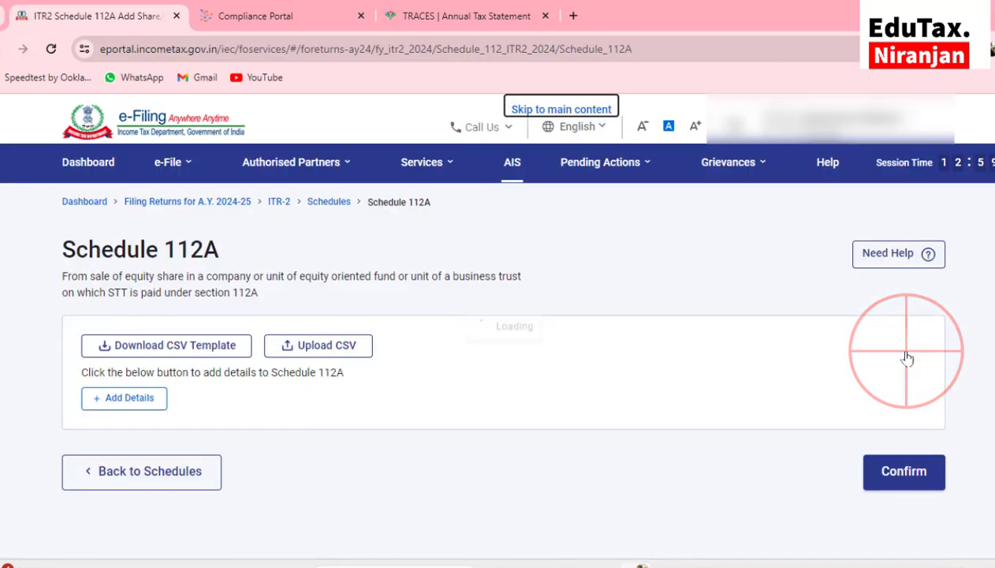
# Review the 9,850 balance, confirm Schedule 112A, and reopen it from the summary
pyautogui.moveTo(391, 334); pyautogui.dragTo(916, 318)
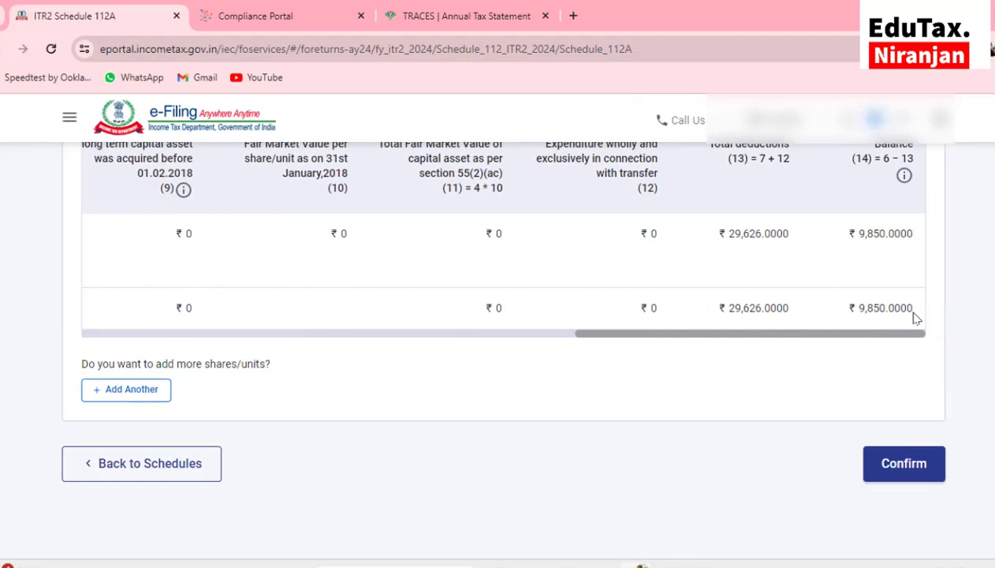
pyautogui.scroll(1, 916, 318)
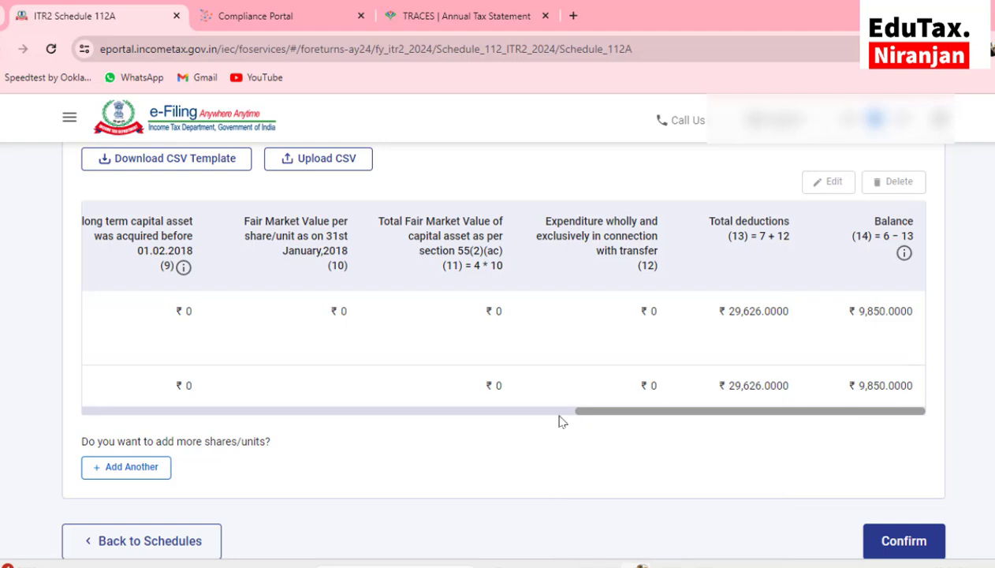
pyautogui.scroll(-1, 643, 438)
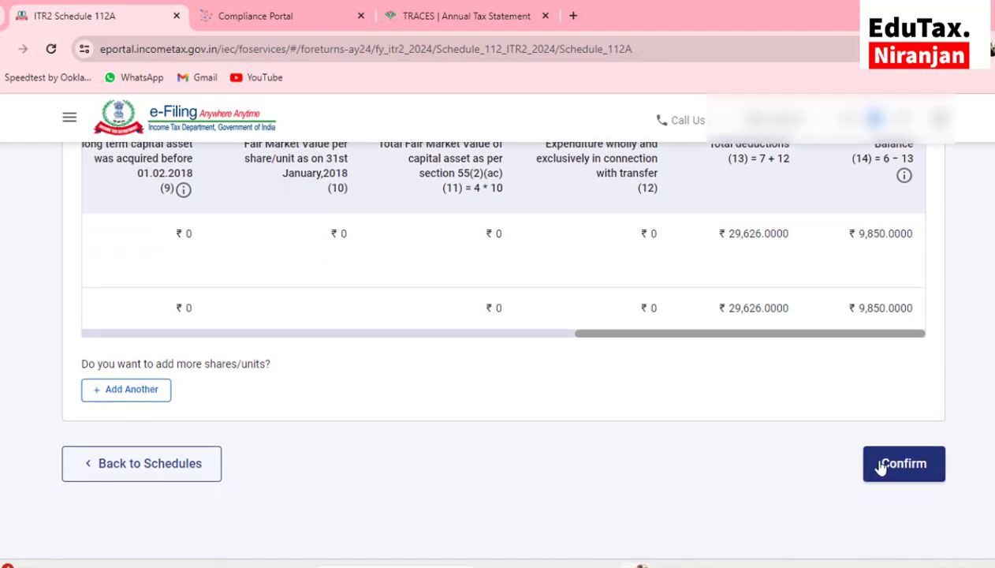
pyautogui.click(897, 466)
pyautogui.click(187, 257)
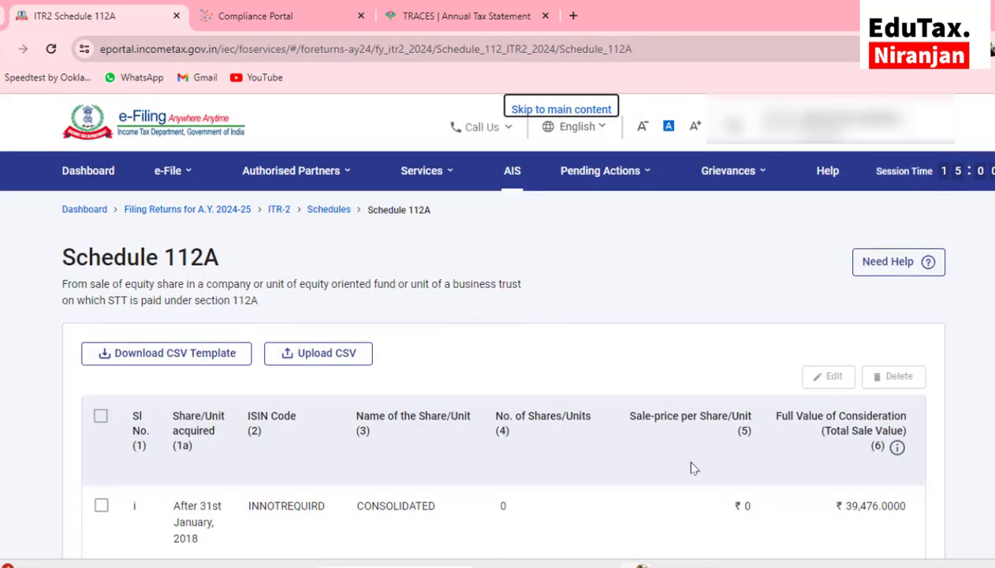
# Open Schedule Capital Gains and expand section F to review 959 at 15% and 9,850 at 10%
pyautogui.click(283, 309)
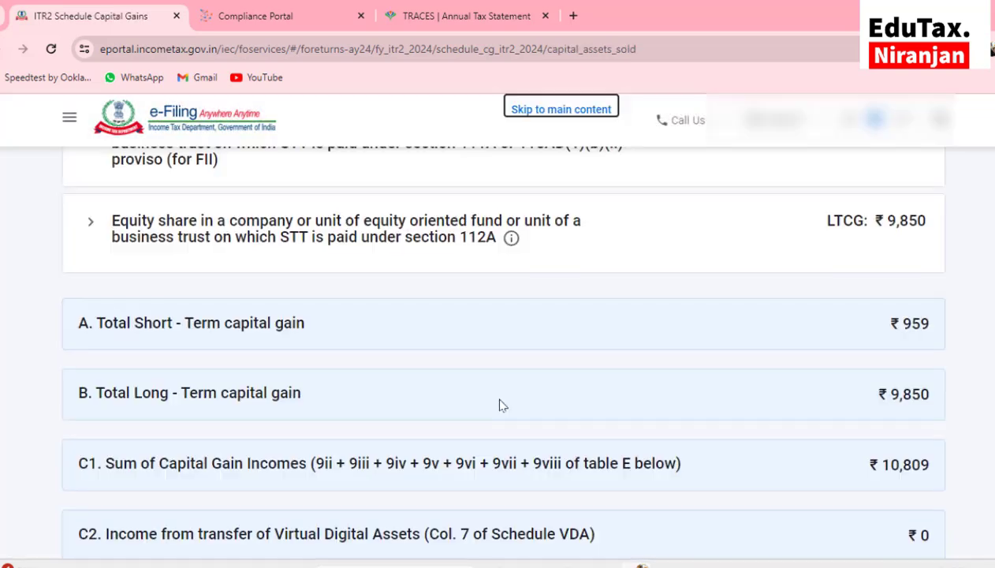
pyautogui.scroll(-2, 502, 406)
pyautogui.scroll(-3, 502, 405)
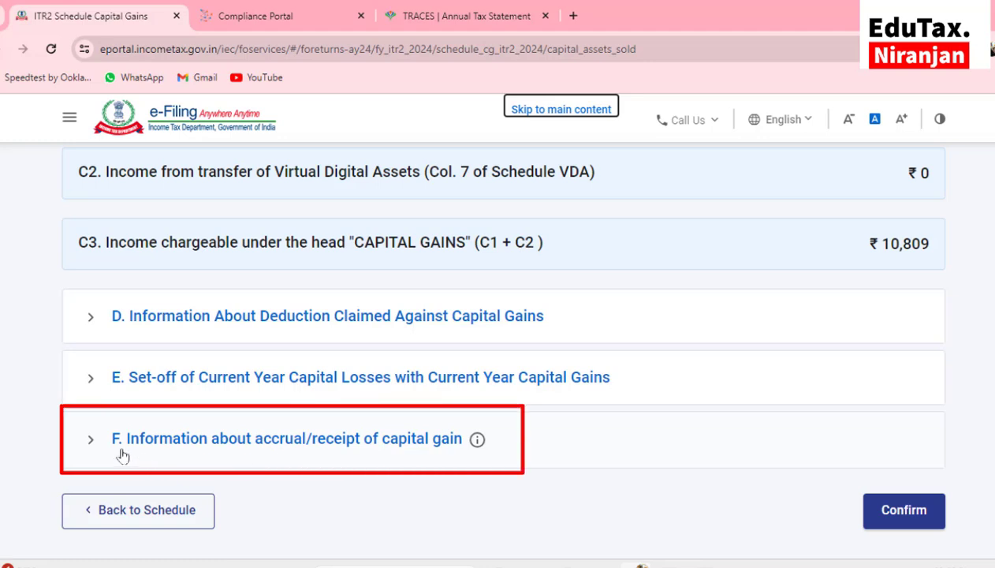
pyautogui.scroll(1, 122, 456)
pyautogui.scroll(-1, 123, 456)
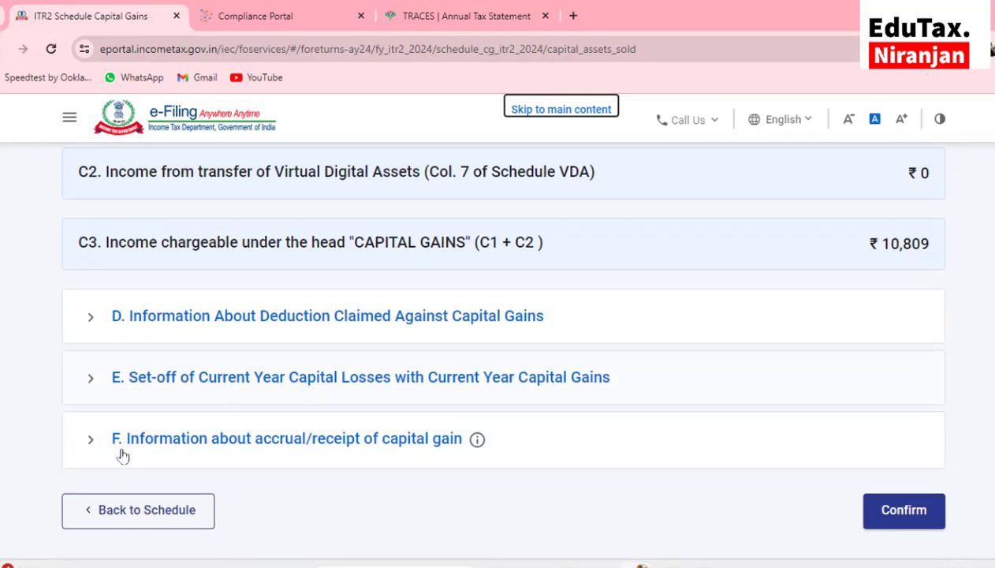
pyautogui.click(252, 446)
pyautogui.scroll(-2, 253, 446)
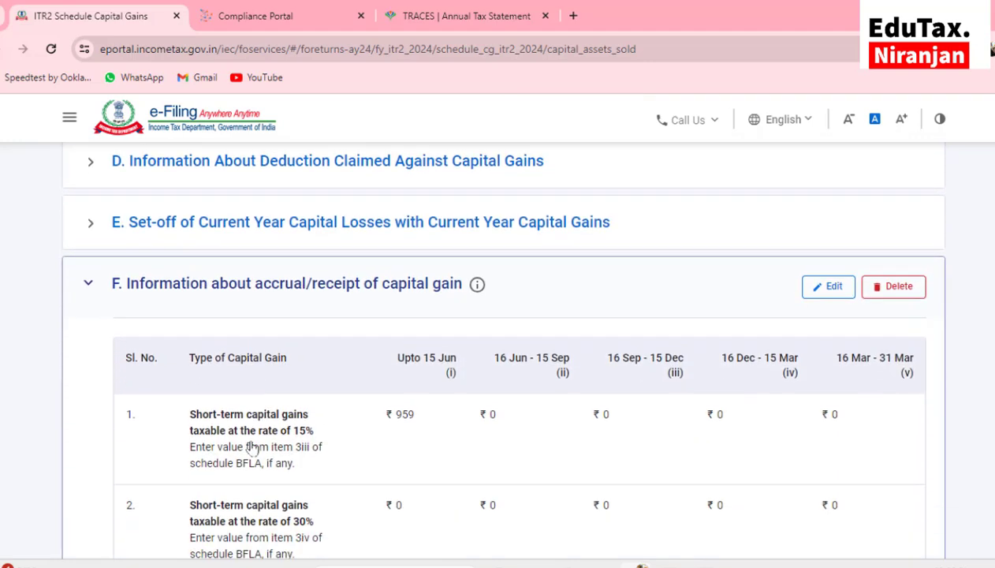
pyautogui.scroll(-1, 252, 446)
pyautogui.scroll(-1, 417, 349)
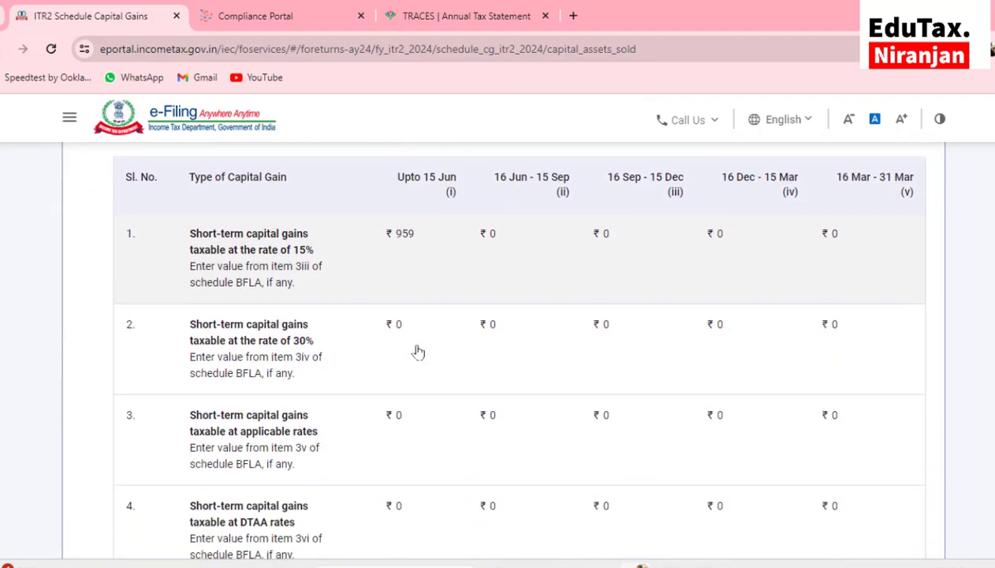
pyautogui.scroll(1, 418, 352)
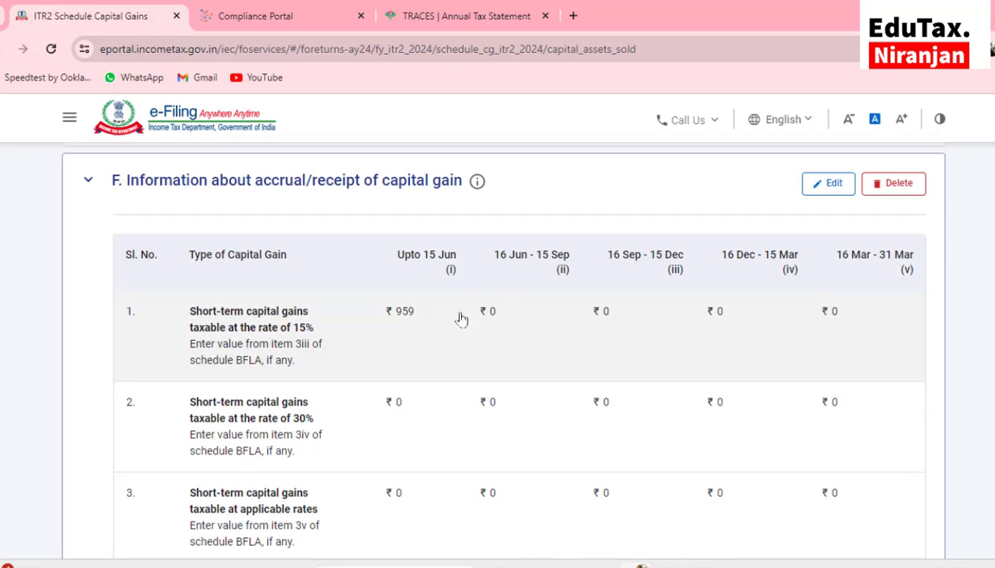
pyautogui.scroll(-3, 403, 333)
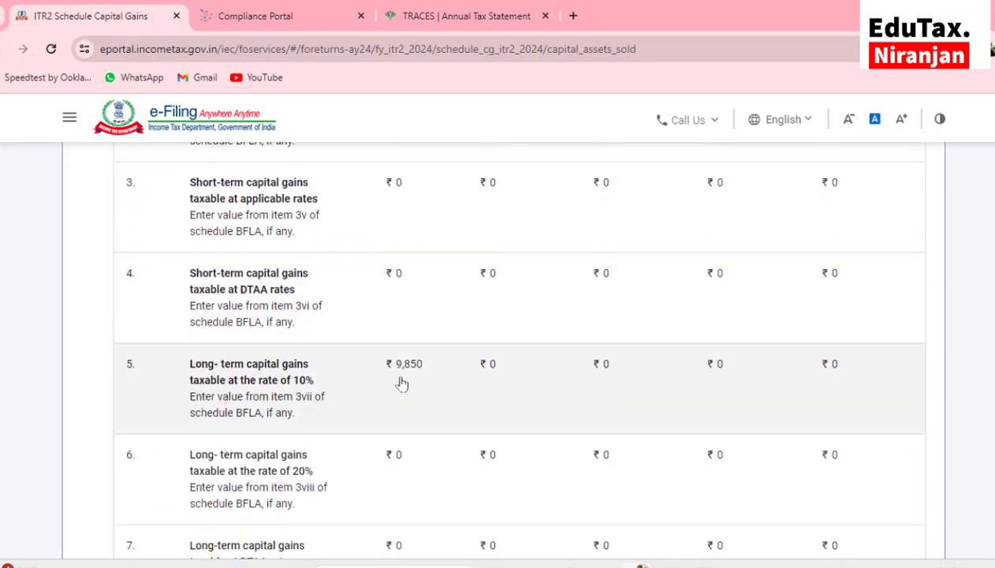
pyautogui.scroll(-1, 402, 347)
pyautogui.scroll(1, 426, 339)
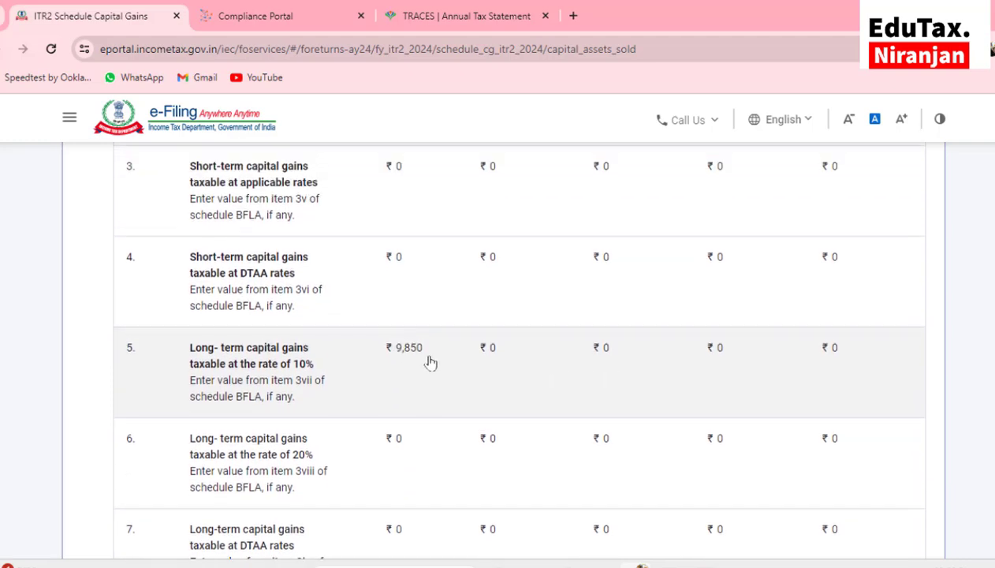
pyautogui.scroll(1, 430, 362)
pyautogui.scroll(3, 440, 428)
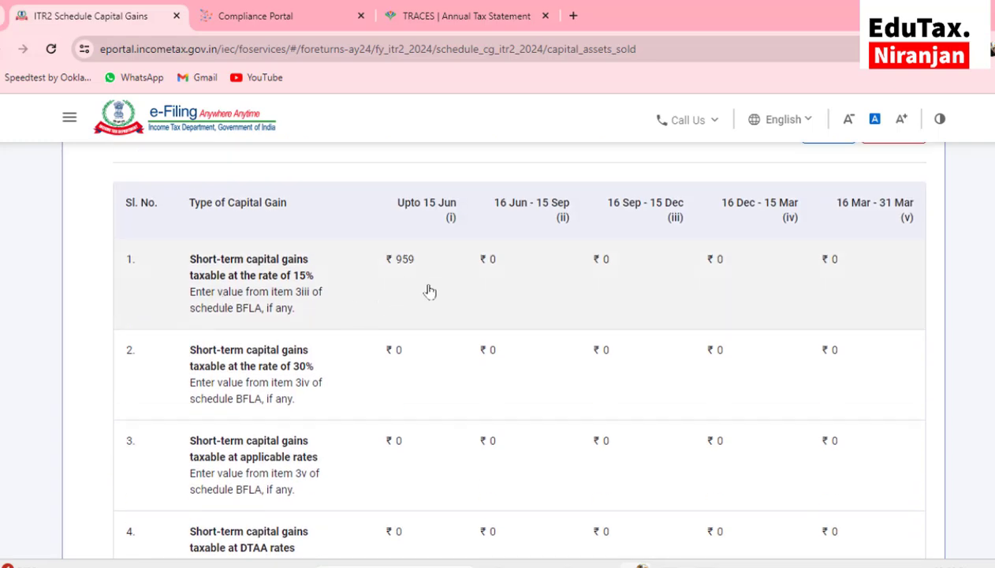
pyautogui.scroll(-5, 429, 291)
pyautogui.scroll(-3, 429, 291)
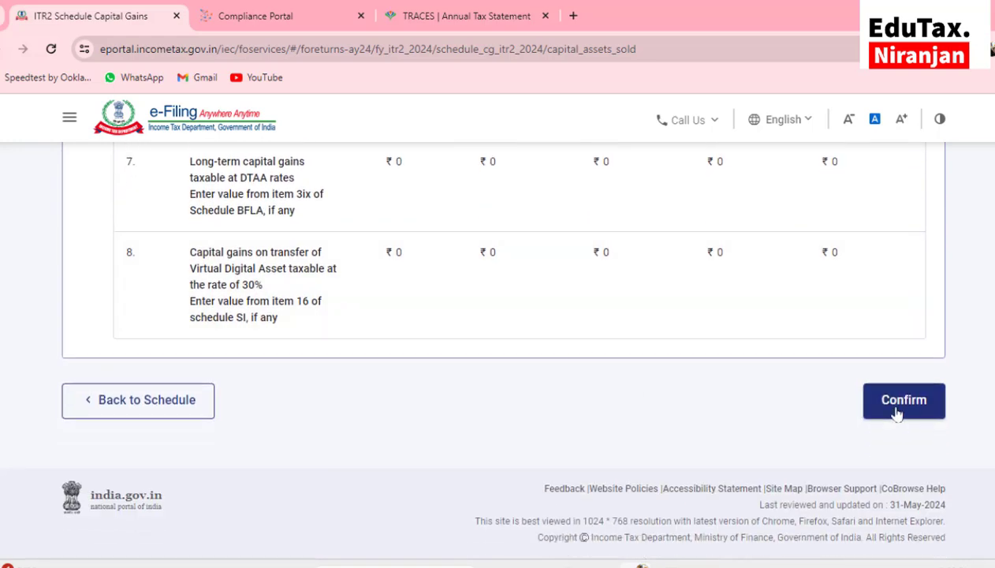
# Confirm Schedule Capital Gains, then expand gross income at normal rates in Schedule Other Sources
pyautogui.click(897, 412)
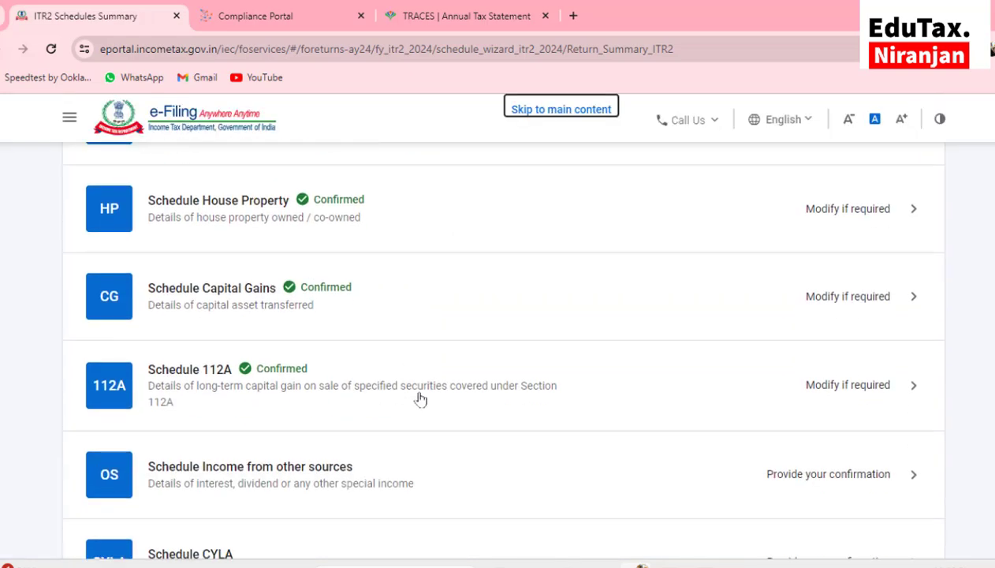
pyautogui.click(223, 374)
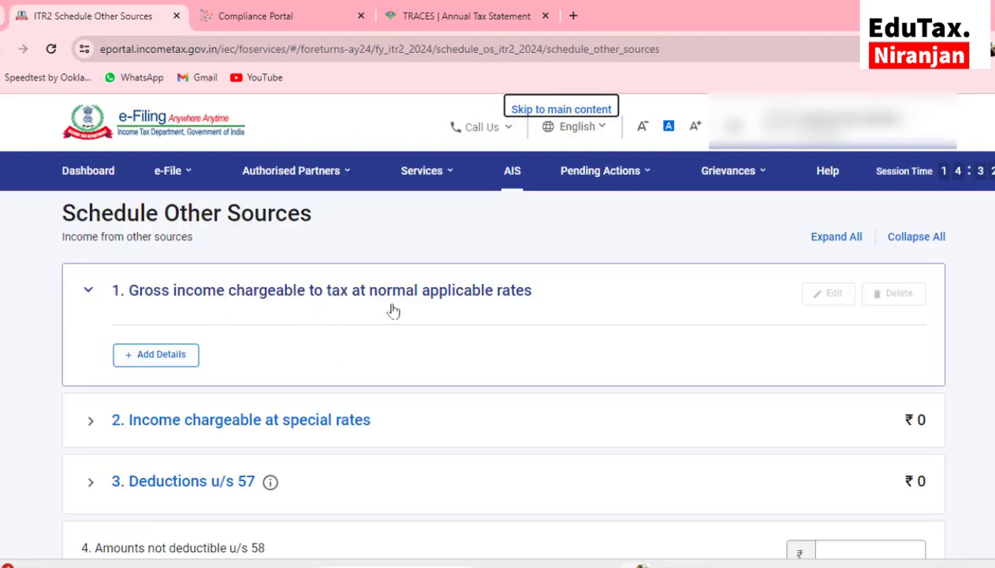
pyautogui.click(175, 359)
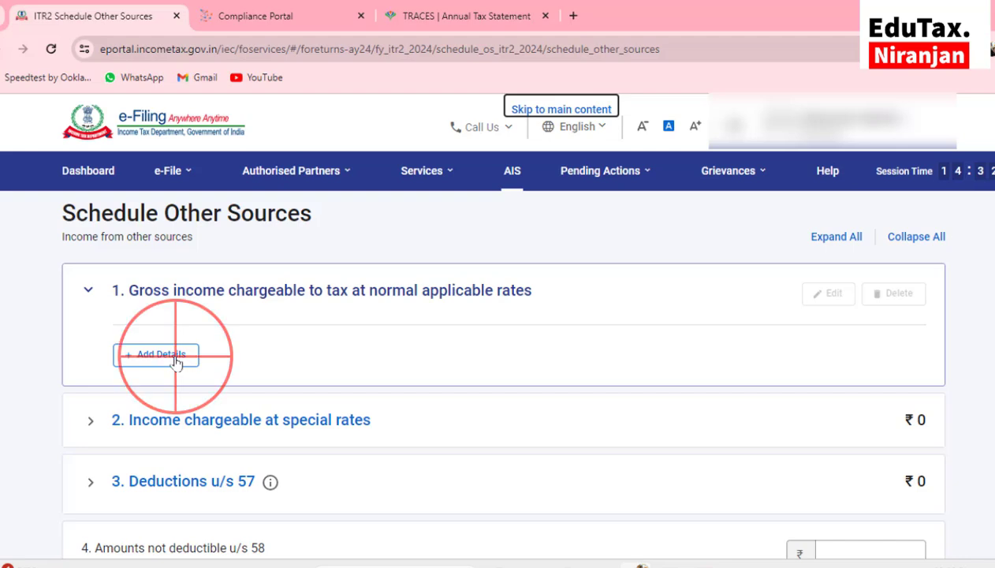
pyautogui.scroll(-3, 175, 361)
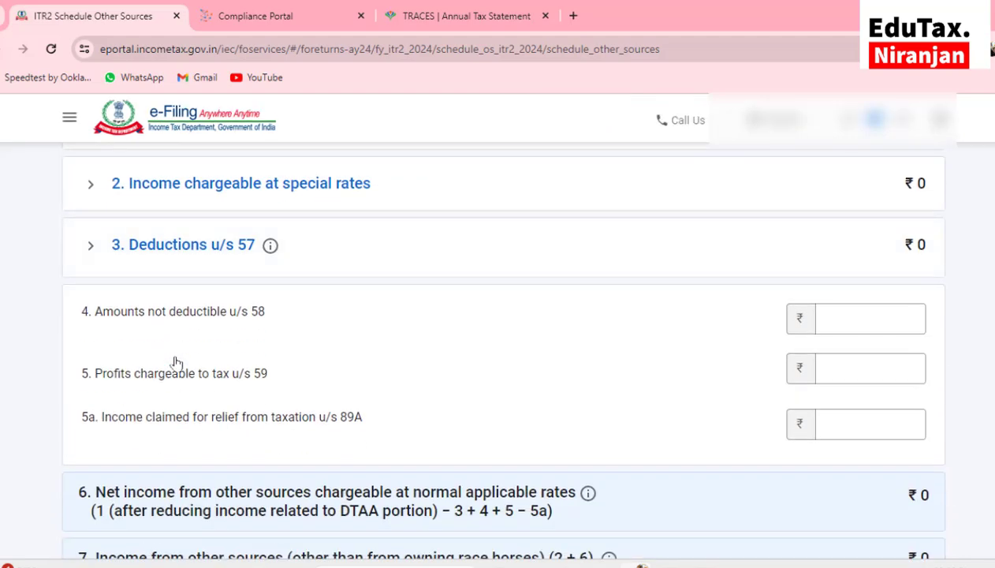
pyautogui.scroll(3, 176, 362)
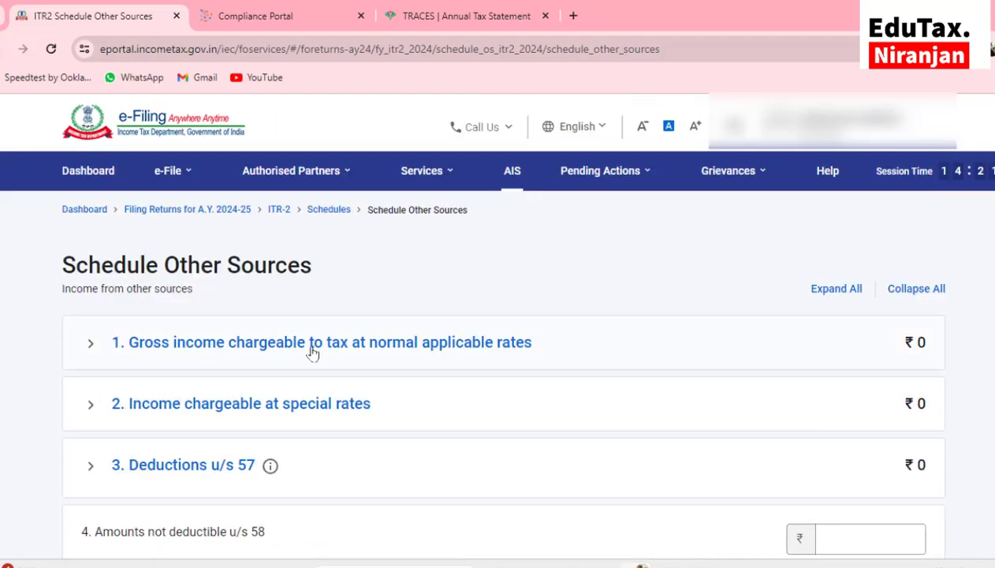
pyautogui.click(360, 353)
pyautogui.scroll(-1, 361, 353)
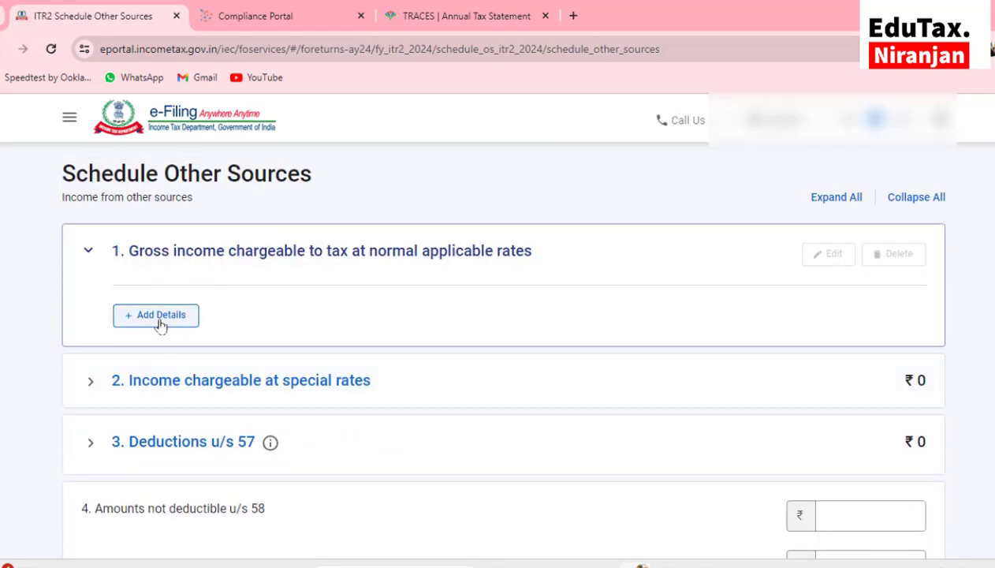
# Add a 'Dividends, Gross' income entry of ₹20 under normal-rate income
pyautogui.click(158, 321)
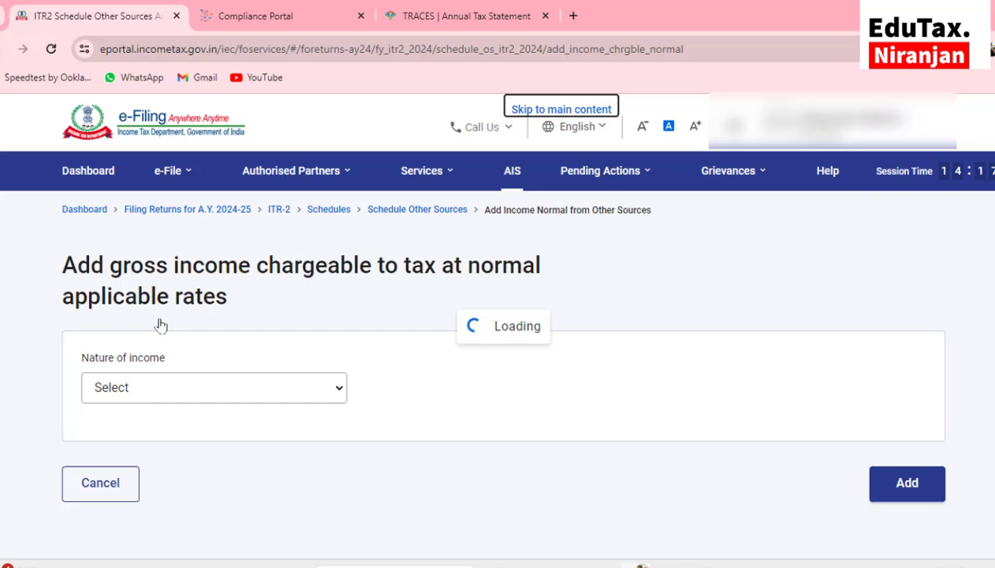
pyautogui.click(152, 386)
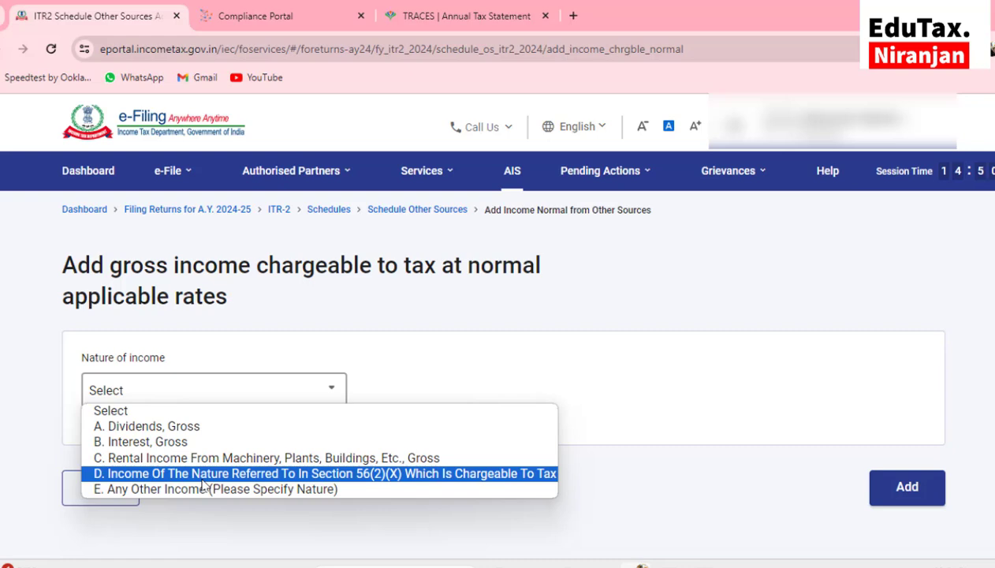
pyautogui.click(178, 432)
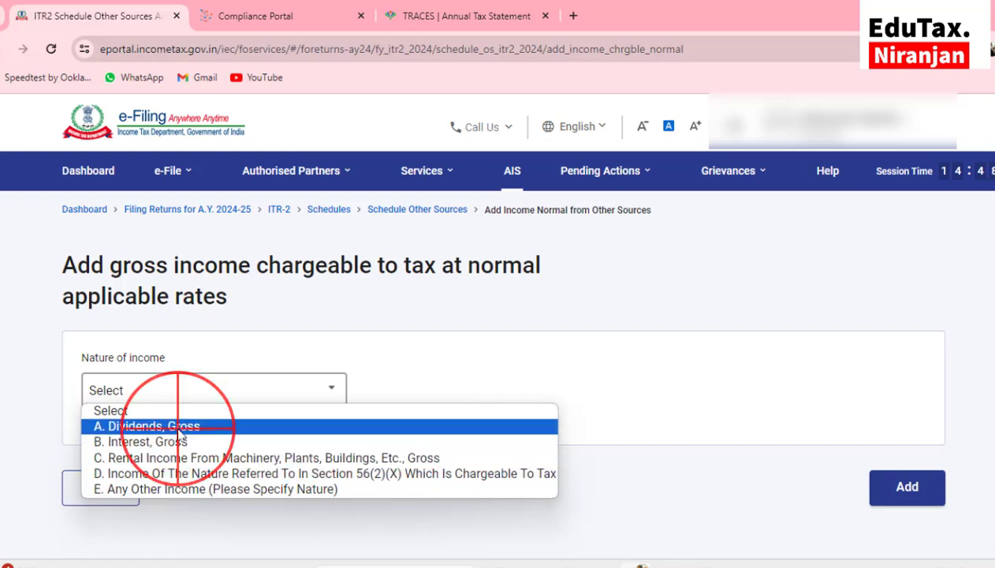
pyautogui.scroll(-2, 181, 432)
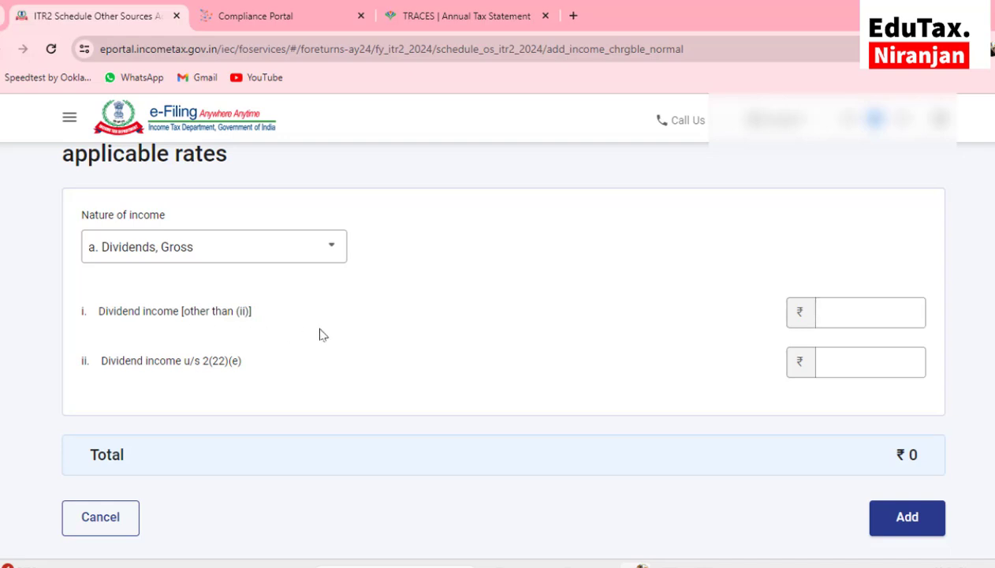
pyautogui.click(818, 315)
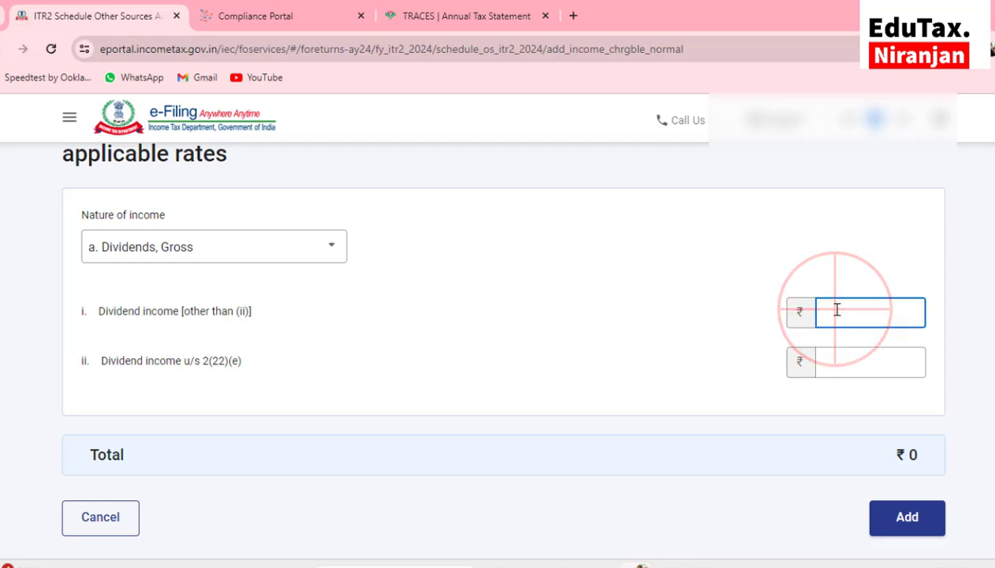
pyautogui.write('20')
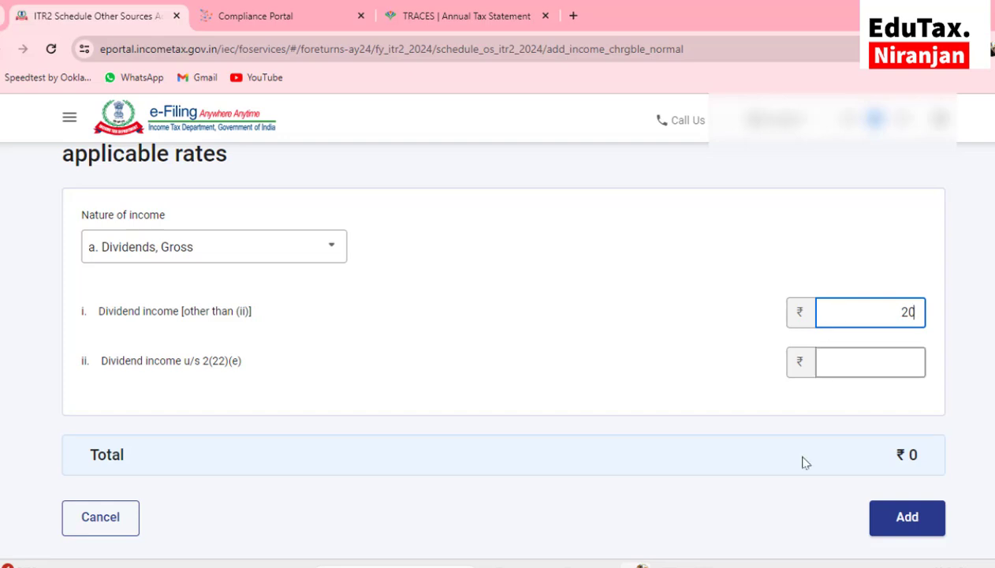
pyautogui.click(907, 518)
# Start another income entry in Schedule Other Sources
pyautogui.scroll(-1, 478, 431)
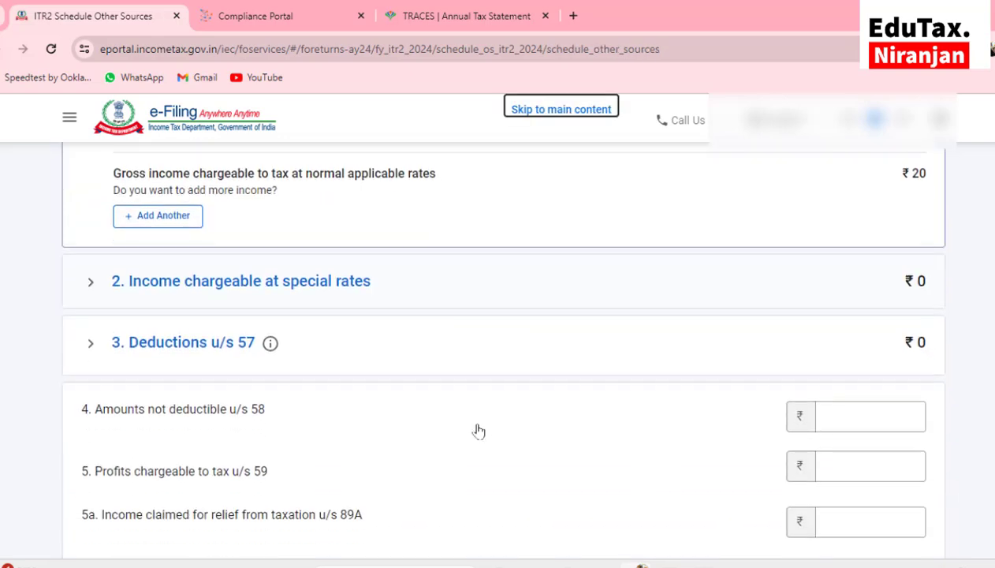
pyautogui.scroll(-1, 478, 428)
pyautogui.scroll(3, 234, 304)
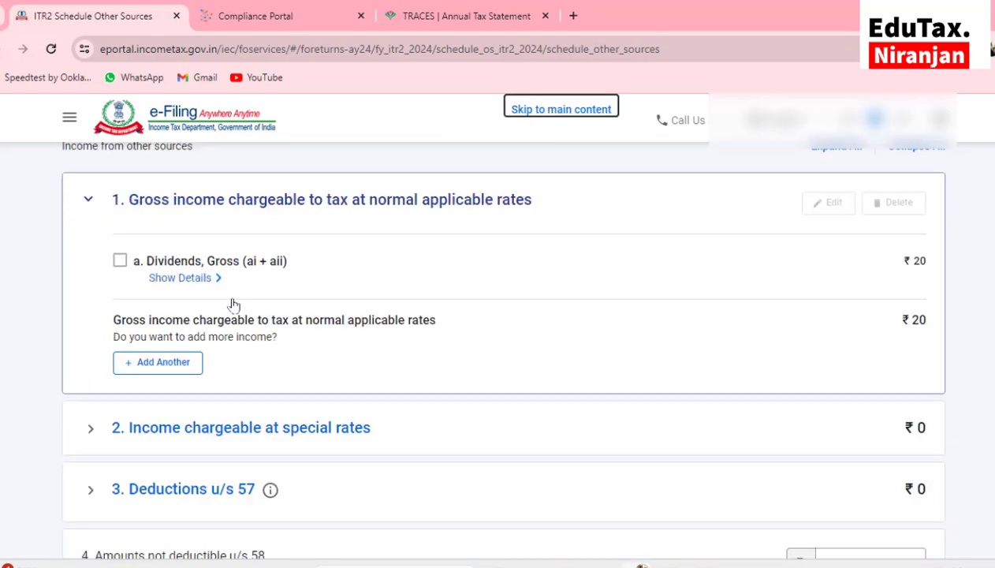
pyautogui.click(167, 363)
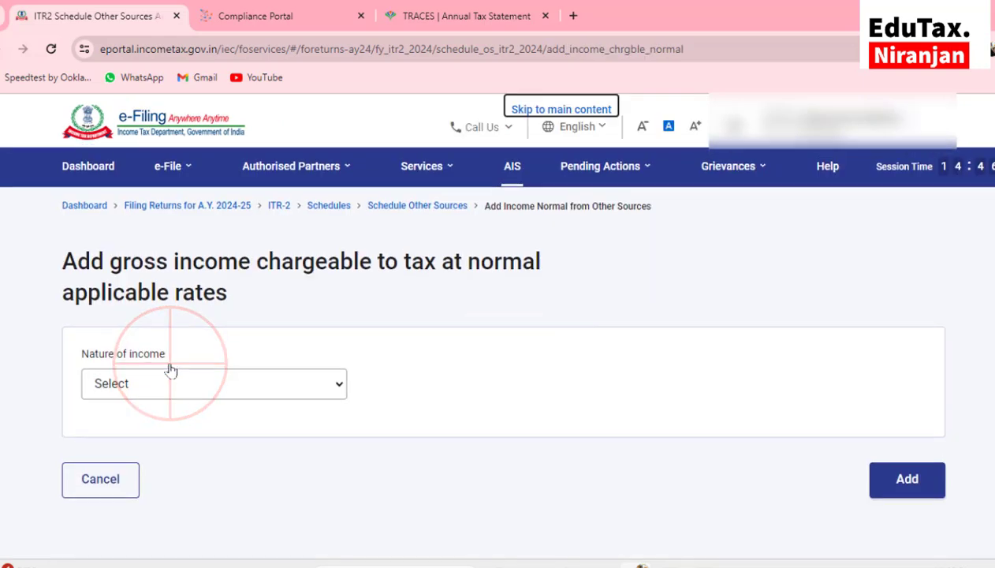
# Cancel the extra income entry without choosing a Nature of income type
pyautogui.click(165, 400)
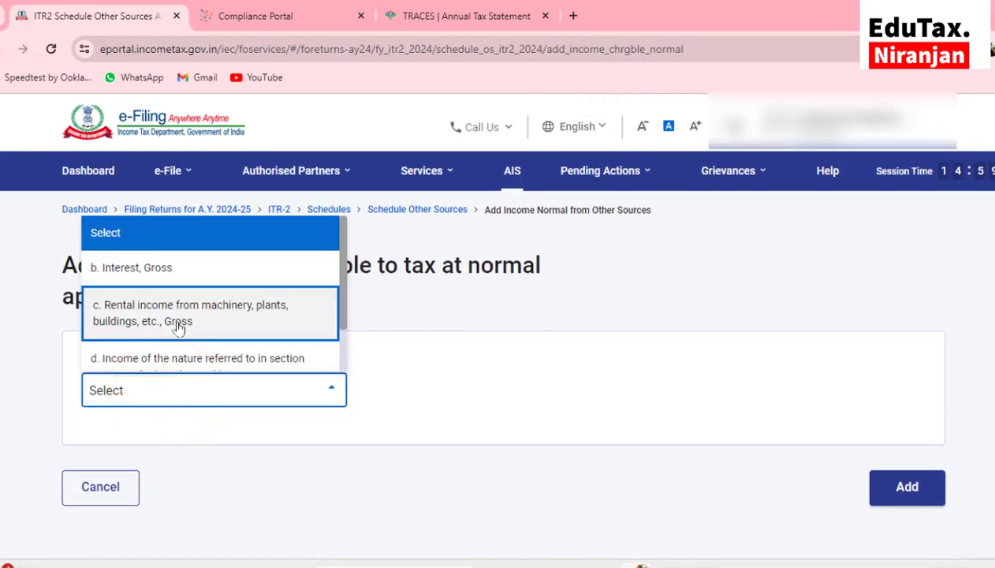
pyautogui.scroll(-1, 177, 329)
pyautogui.scroll(-1, 178, 328)
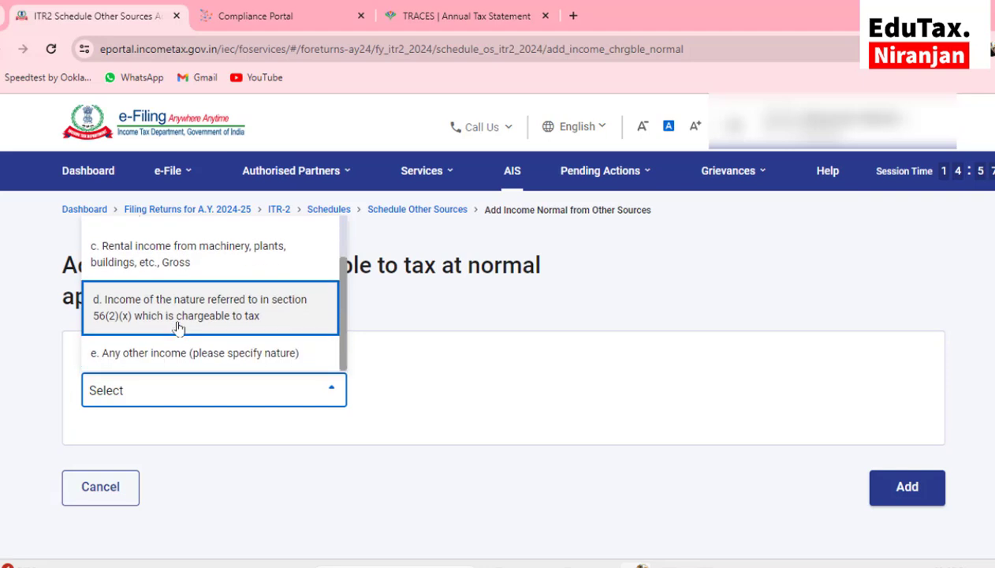
pyautogui.scroll(-1, 179, 328)
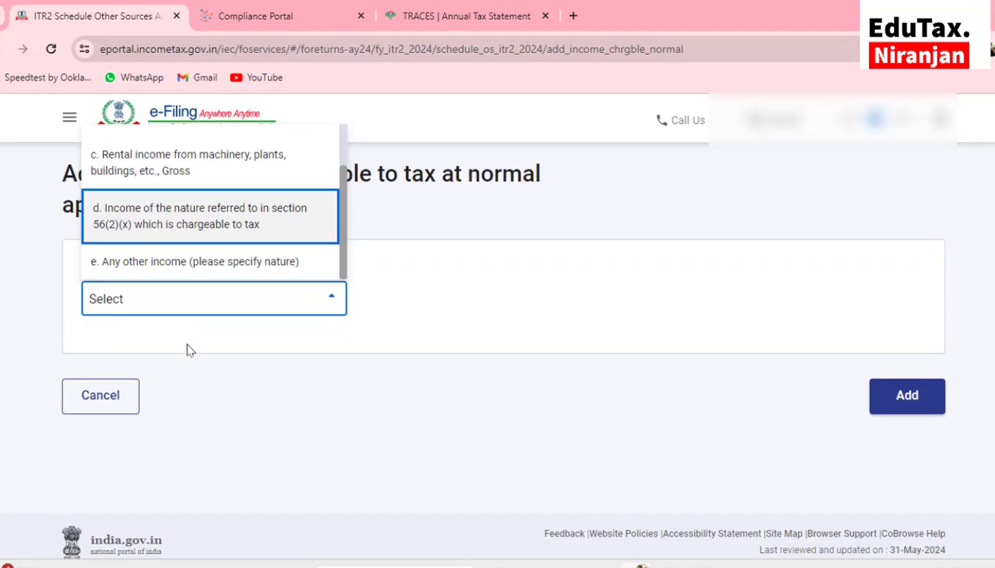
pyautogui.press('Down')
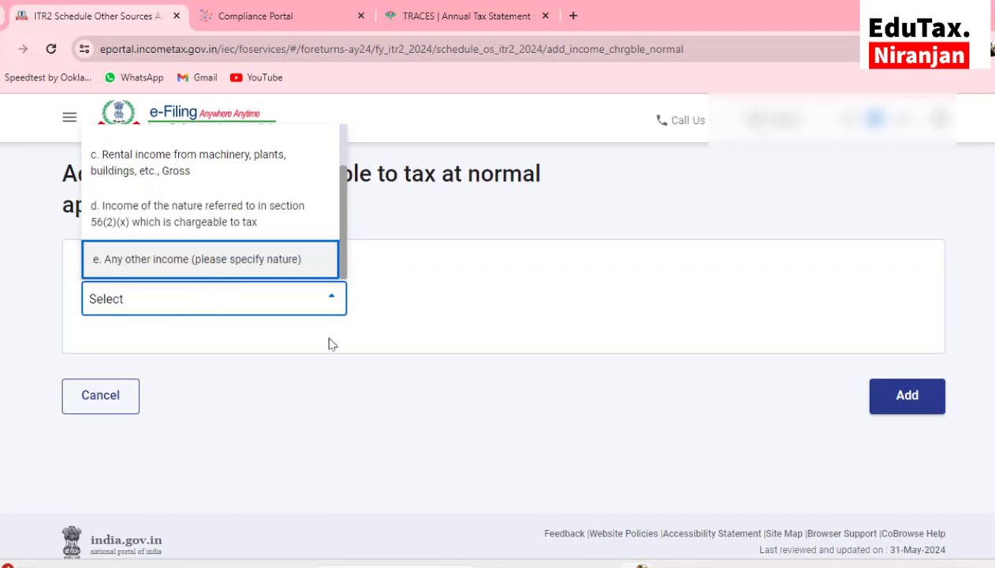
pyautogui.click(100, 396)
pyautogui.click(100, 396)
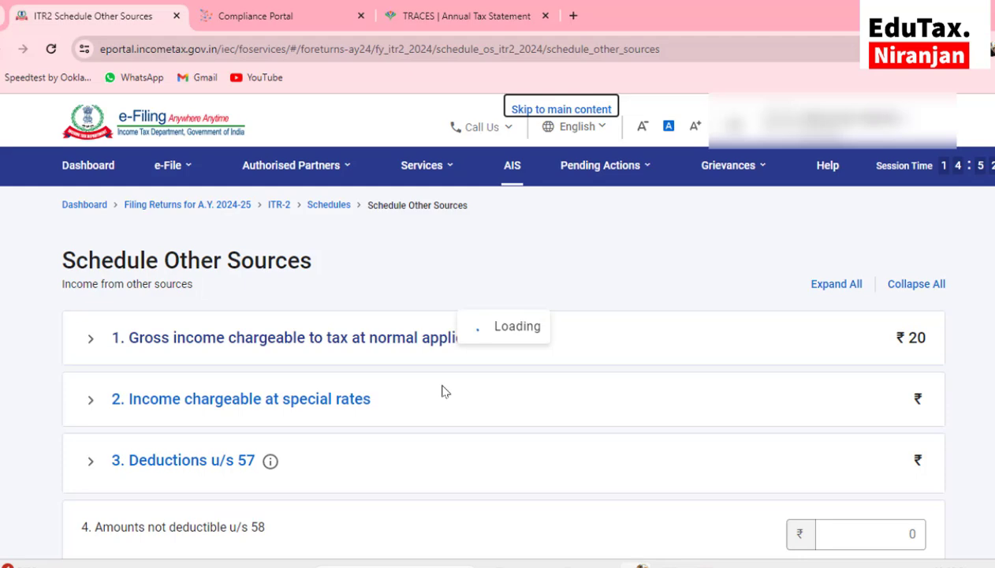
# Review the accrual and receipt table for the ₹20 dividend and confirm Schedule Other Sources
pyautogui.scroll(-6, 444, 391)
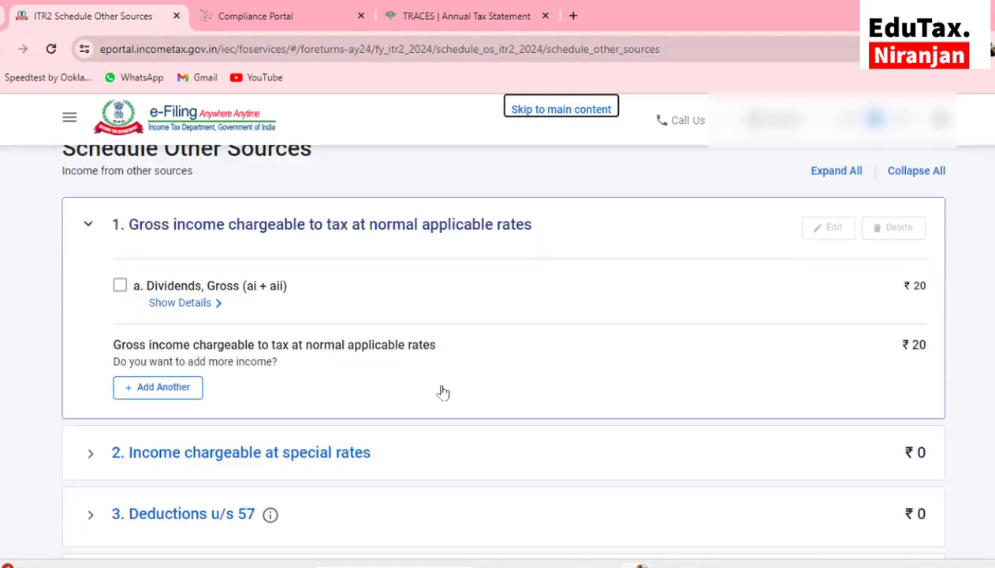
pyautogui.scroll(-3, 444, 391)
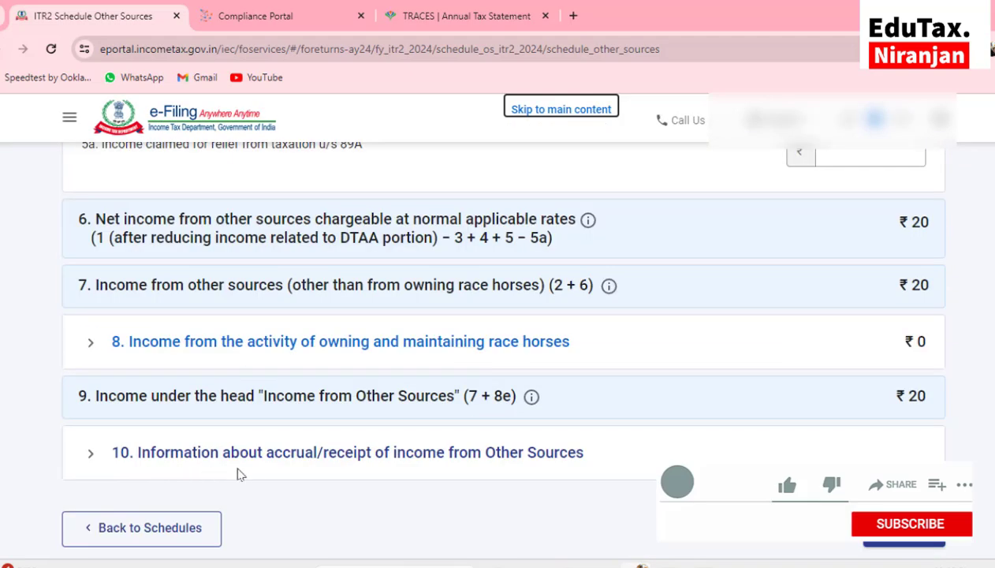
pyautogui.click(436, 462)
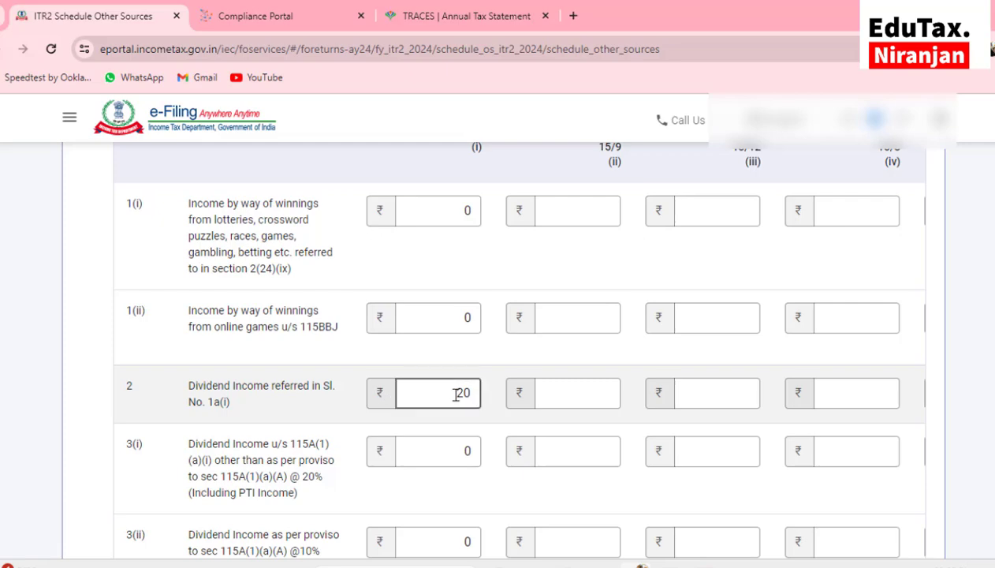
pyautogui.click(702, 443)
pyautogui.scroll(-9, 710, 447)
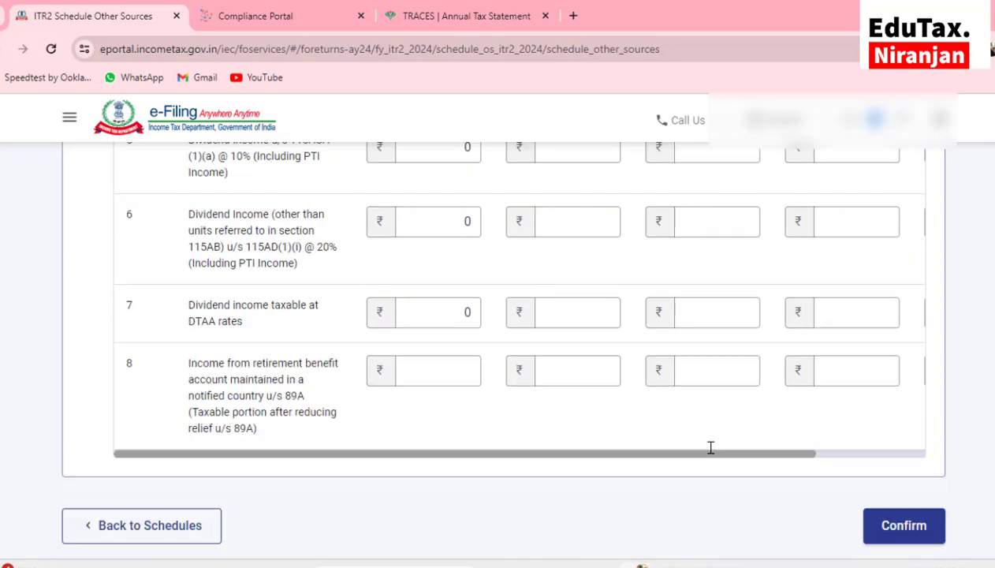
pyautogui.click(895, 390)
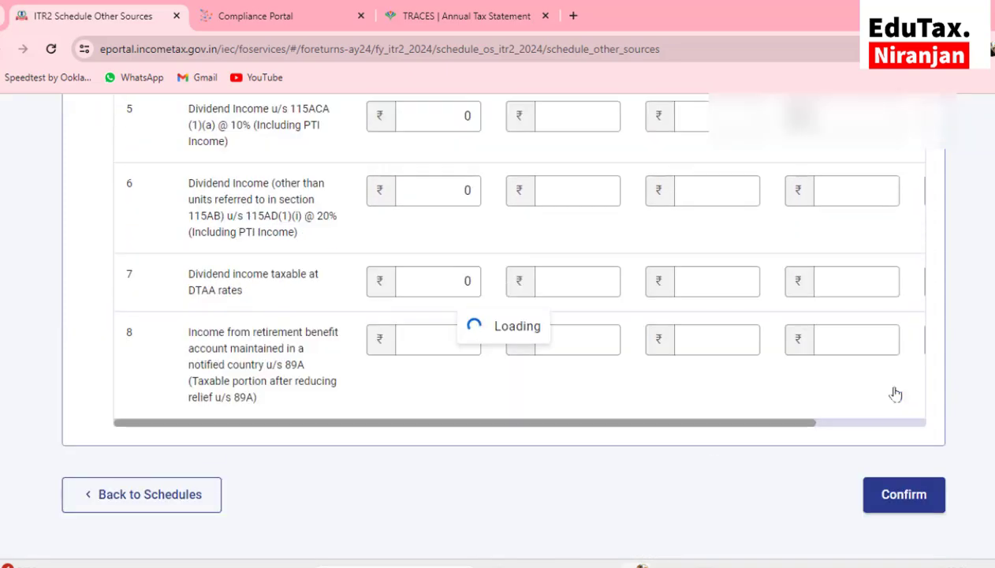
pyautogui.scroll(-6, 400, 417)
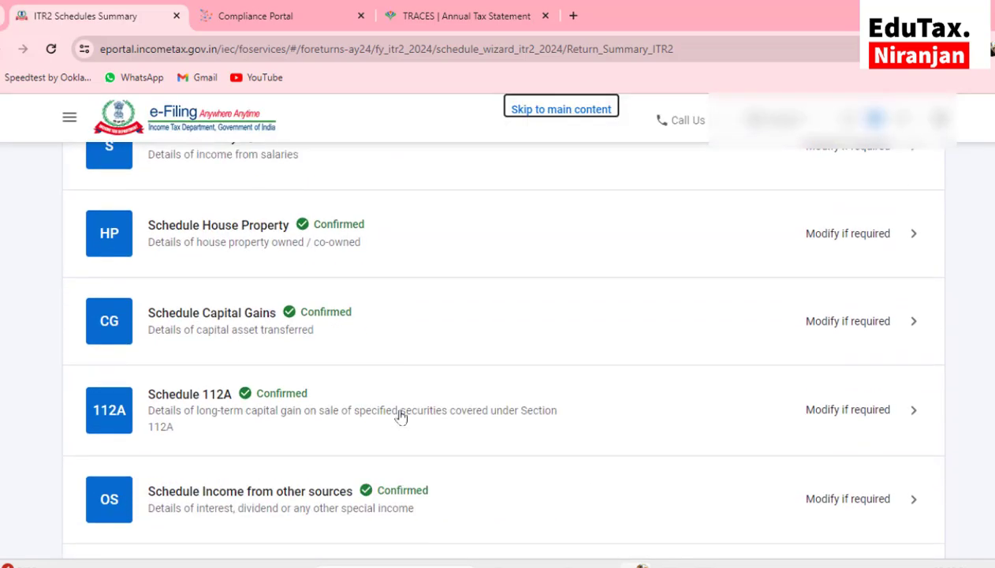
# Confirm Schedule CYLA with all current-year losses at ₹0
pyautogui.scroll(-3, 400, 416)
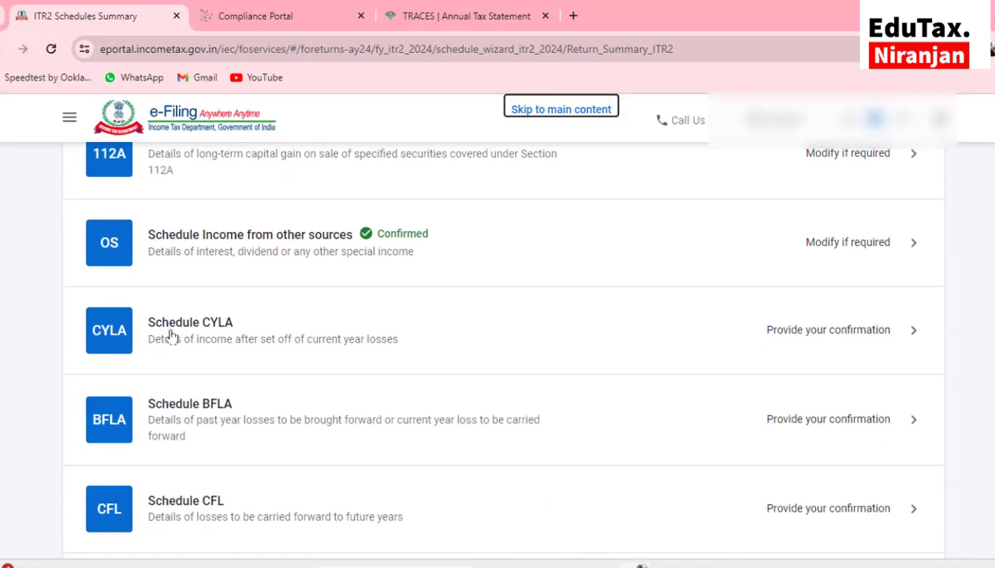
pyautogui.click(172, 336)
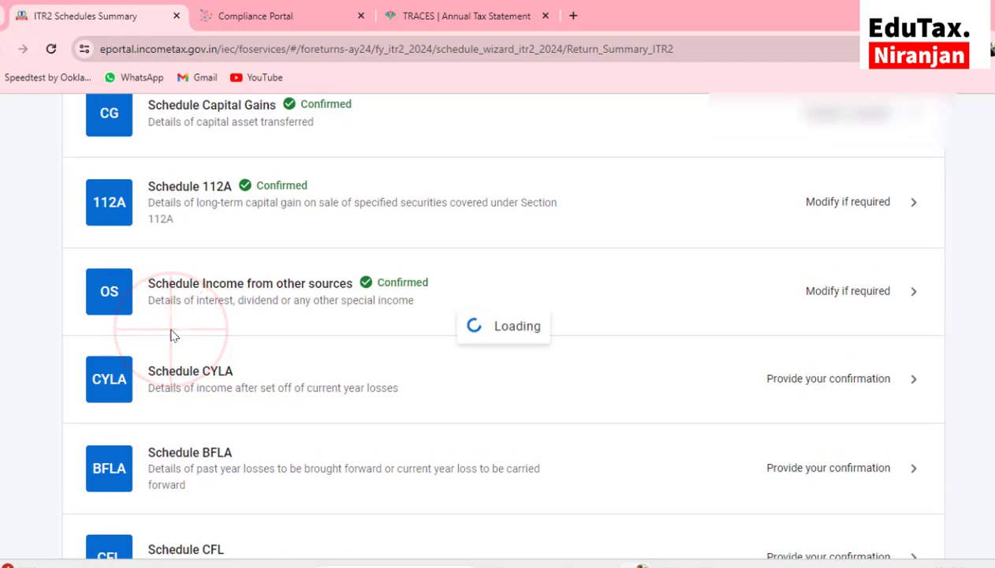
pyautogui.scroll(-8, 174, 335)
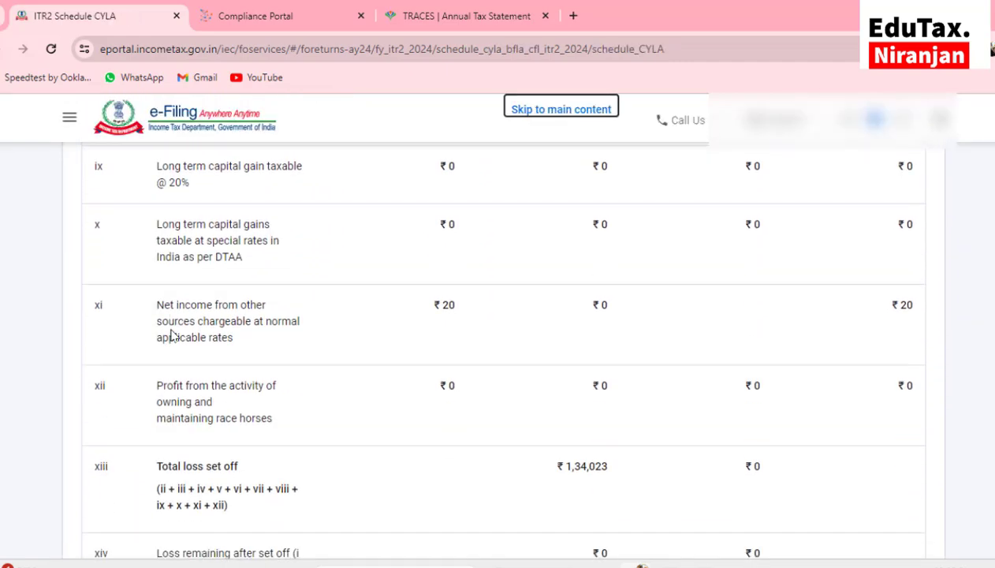
pyautogui.scroll(-2, 414, 355)
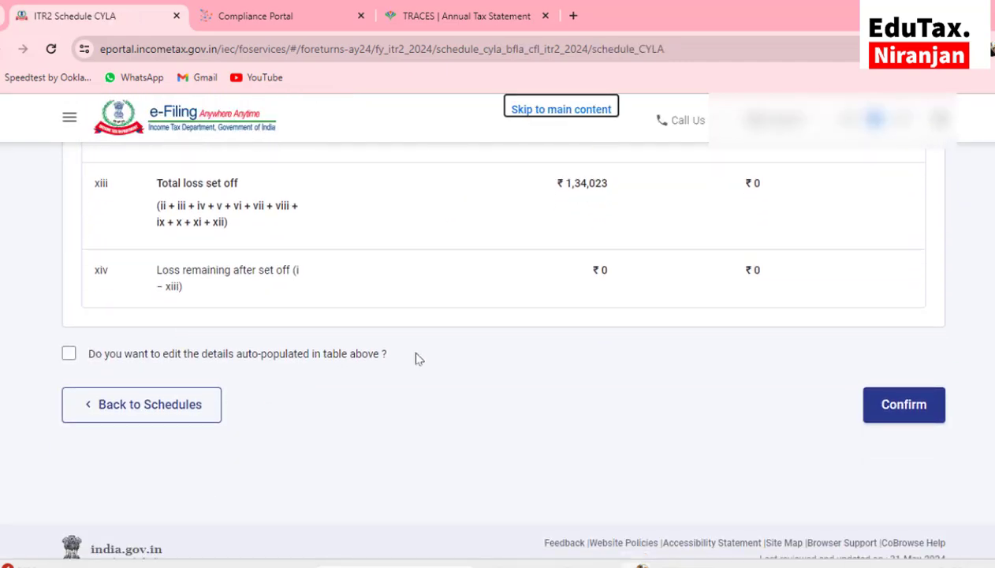
pyautogui.click(900, 406)
# Compute the brought-forward loss set-off in Schedule BFLA, proceeding past the u/s234C interest notice
pyautogui.scroll(-1, 444, 417)
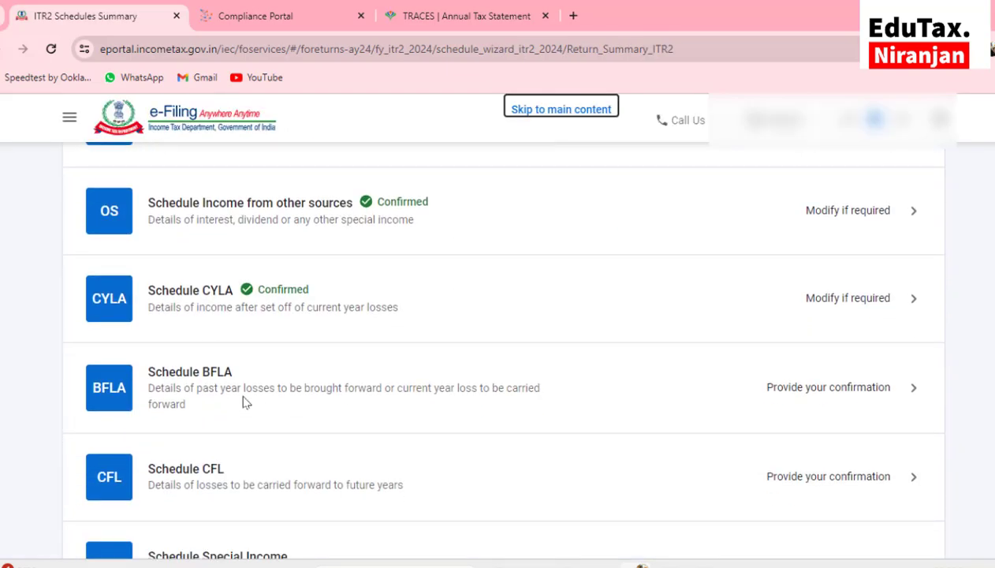
pyautogui.click(223, 377)
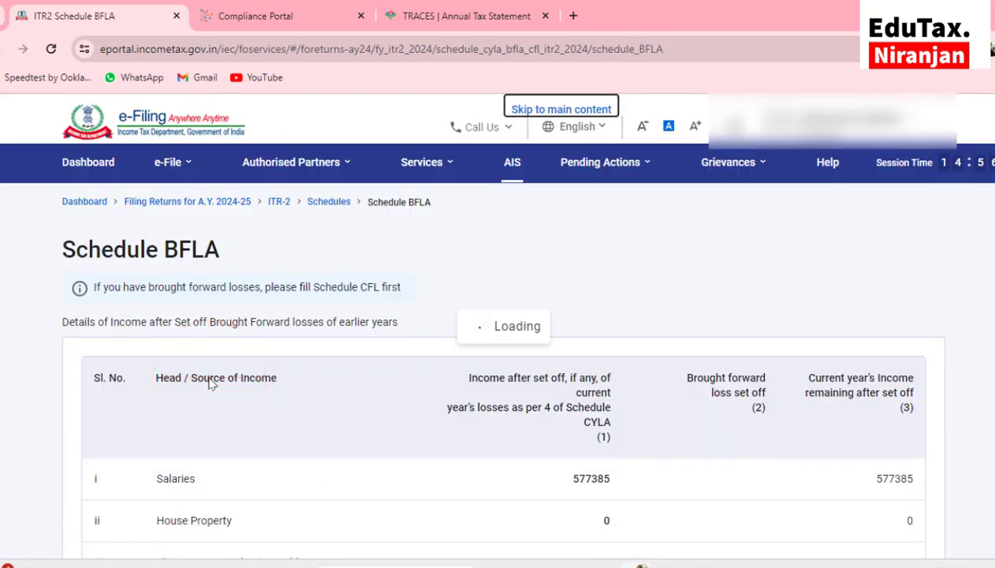
pyautogui.scroll(-10, 429, 459)
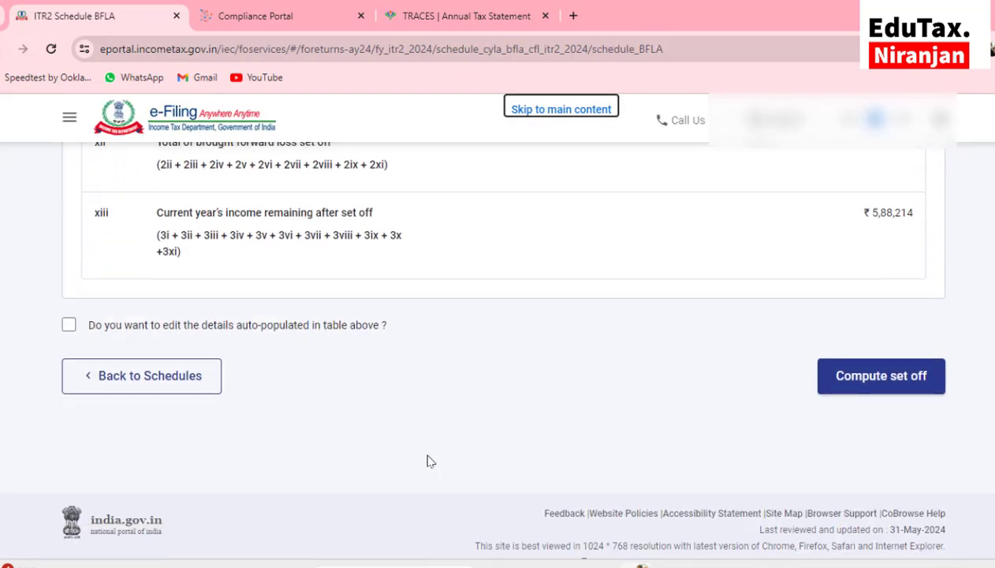
pyautogui.click(853, 374)
pyautogui.click(658, 377)
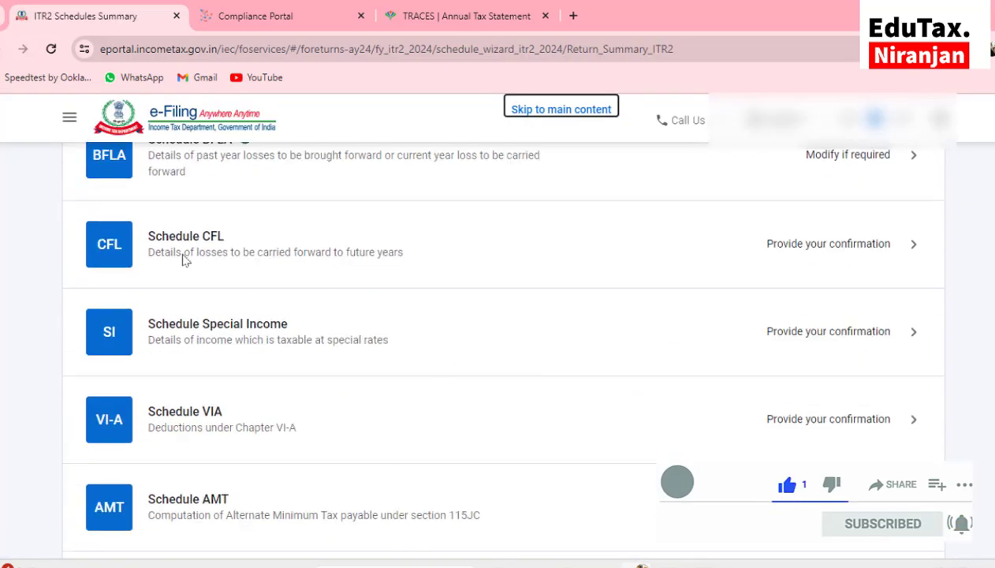
pyautogui.scroll(1, 188, 286)
# Compute the set-off of losses in Schedule CFL, with carried-forward losses at ₹0
pyautogui.click(174, 325)
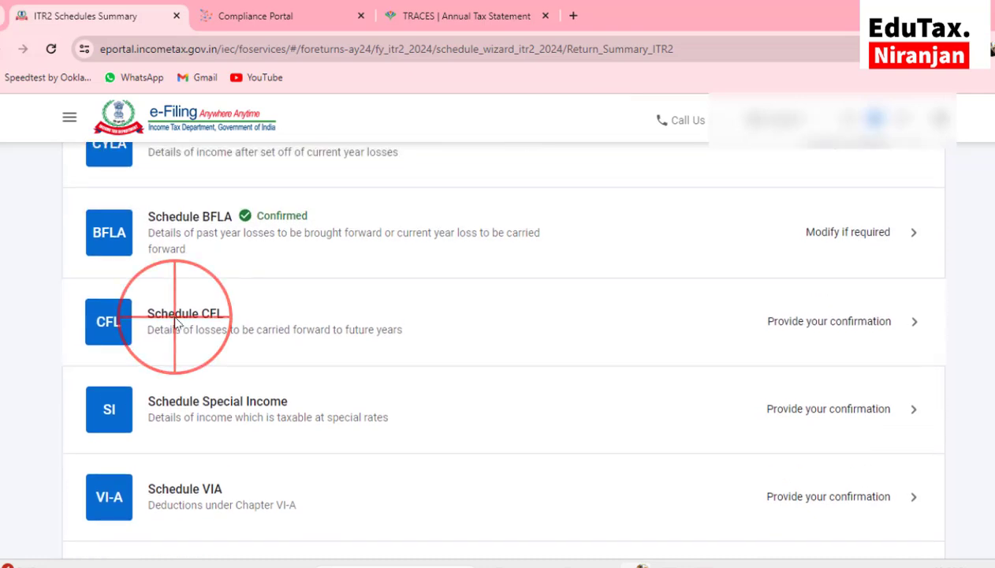
pyautogui.scroll(-7, 175, 325)
pyautogui.scroll(-1, 176, 323)
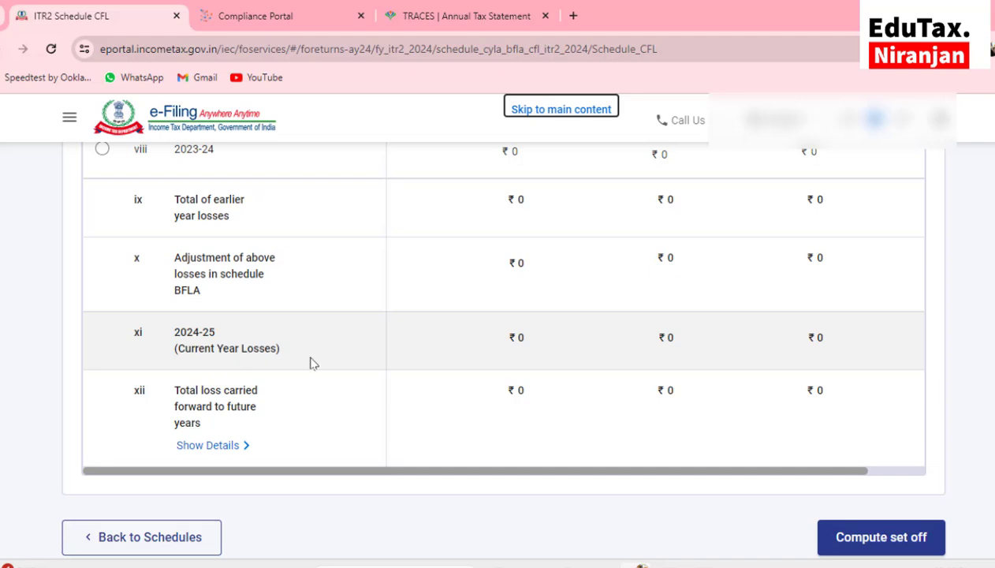
pyautogui.click(869, 538)
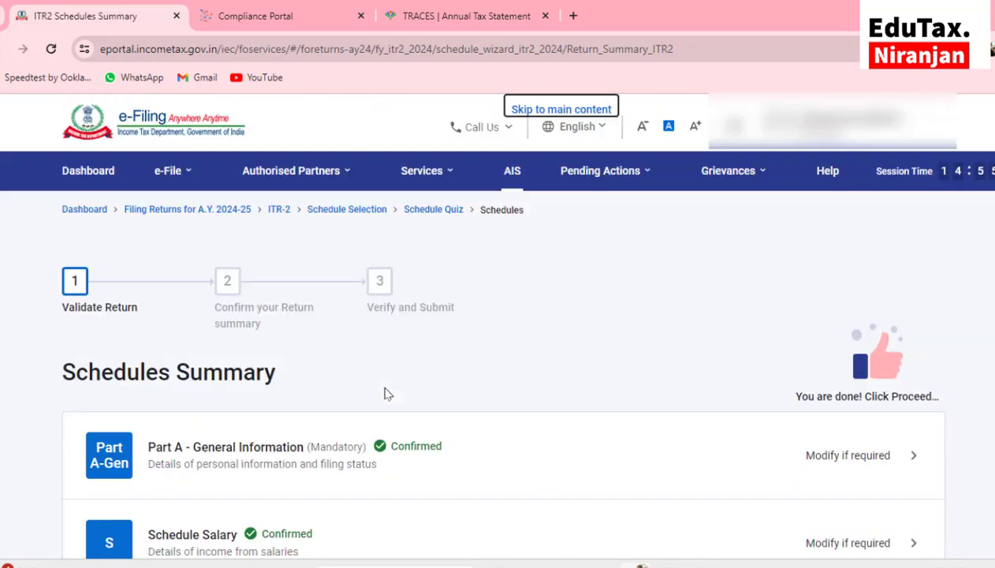
pyautogui.scroll(-7, 387, 394)
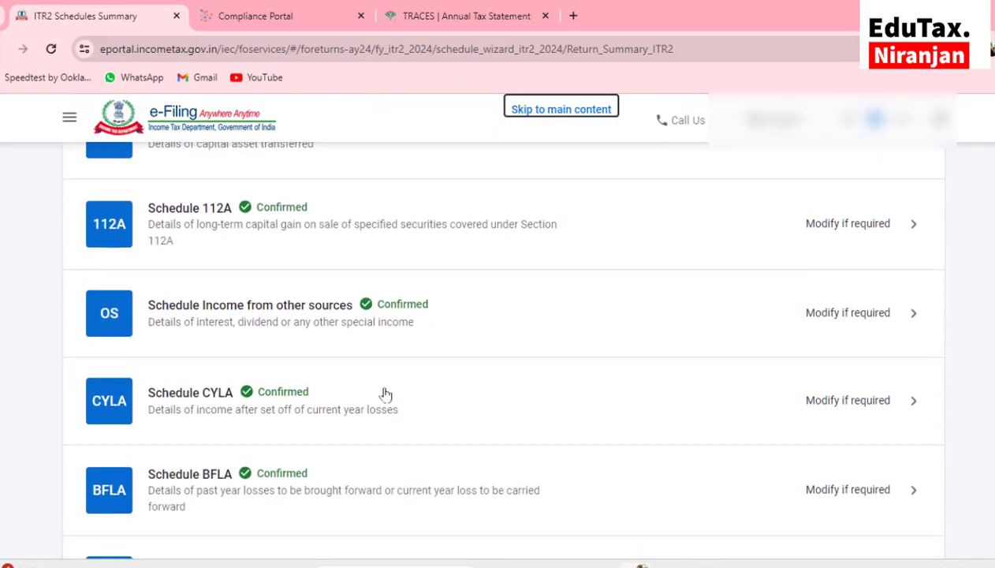
pyautogui.scroll(-5, 385, 395)
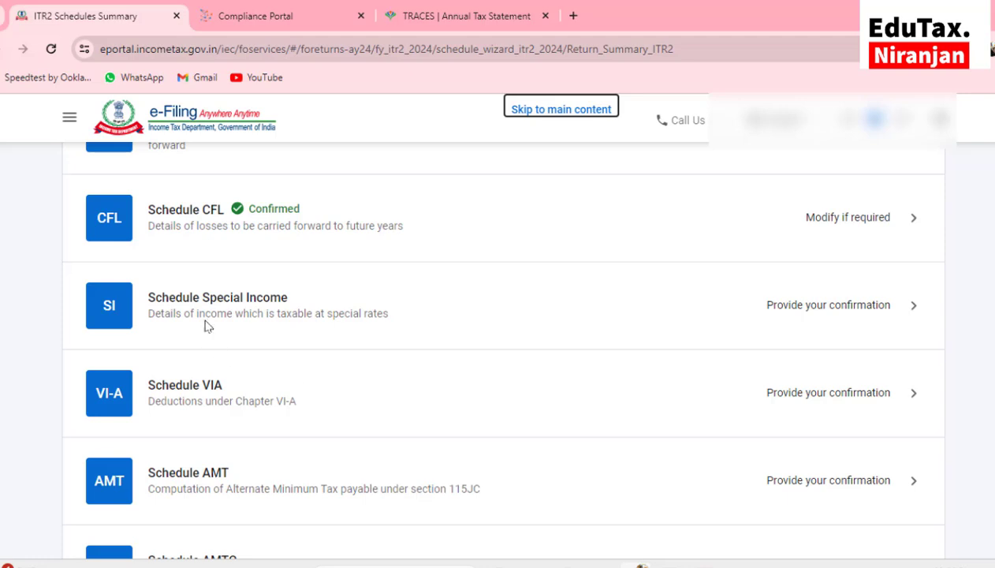
# Check the Special Income table down to its Total row (₹10,809 income, ₹144 tax) and confirm it
pyautogui.click(213, 309)
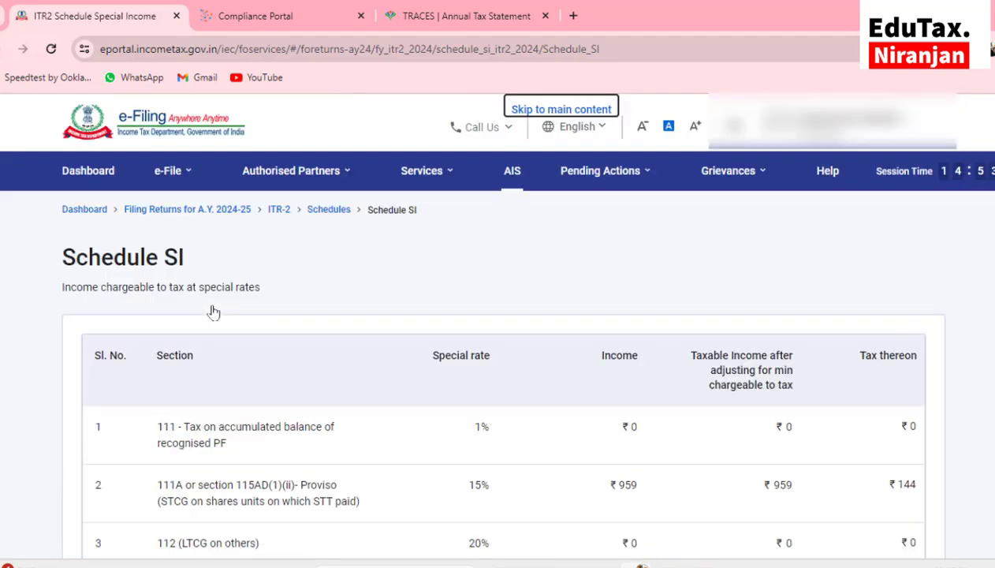
pyautogui.scroll(-2, 213, 311)
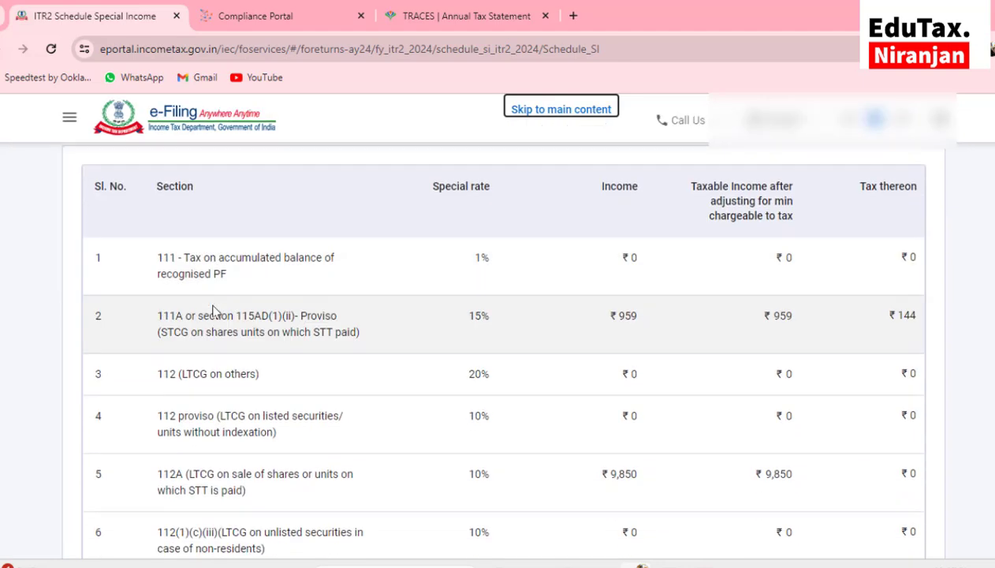
pyautogui.scroll(-3, 213, 312)
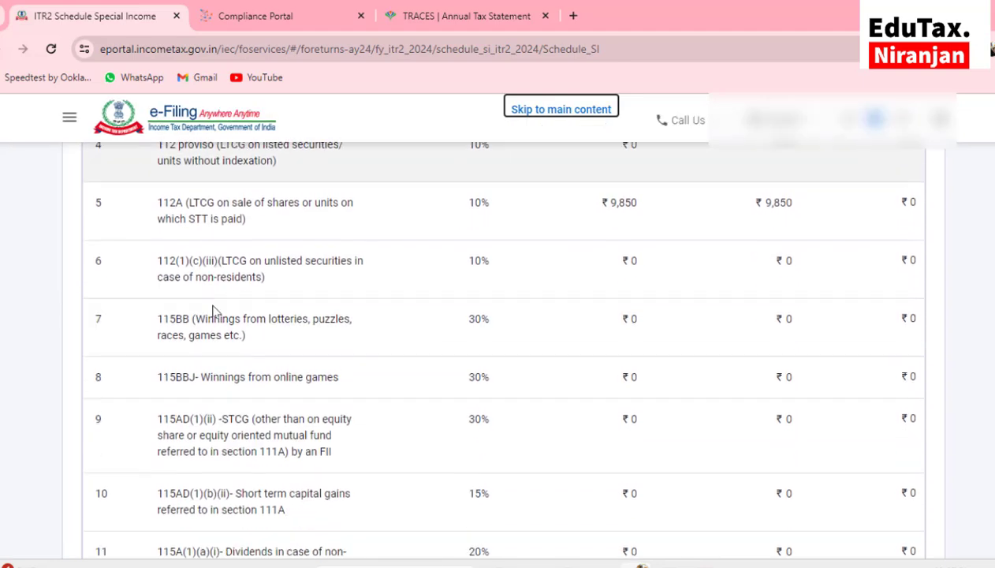
pyautogui.scroll(-6, 213, 312)
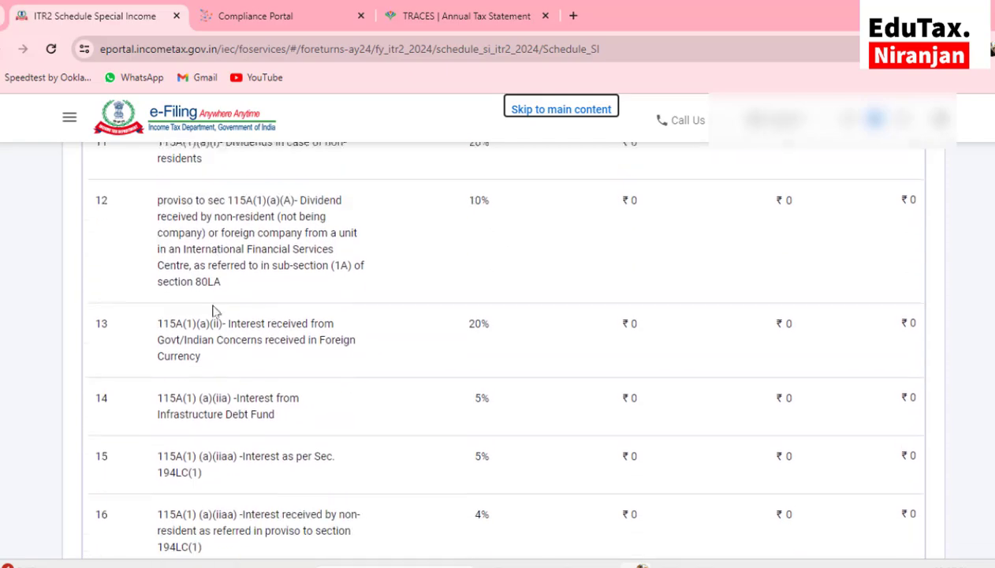
pyautogui.scroll(-10, 213, 312)
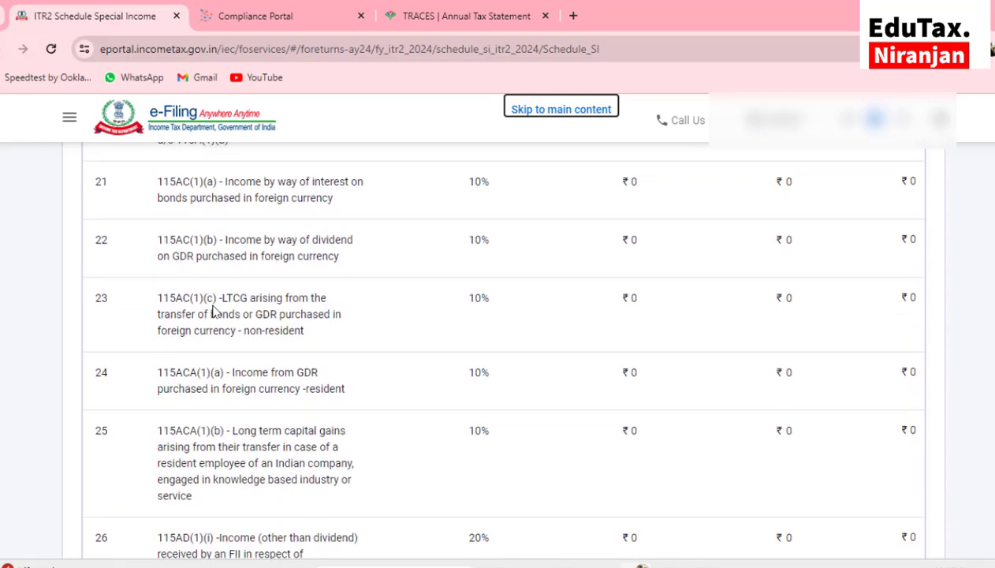
pyautogui.scroll(-12, 213, 311)
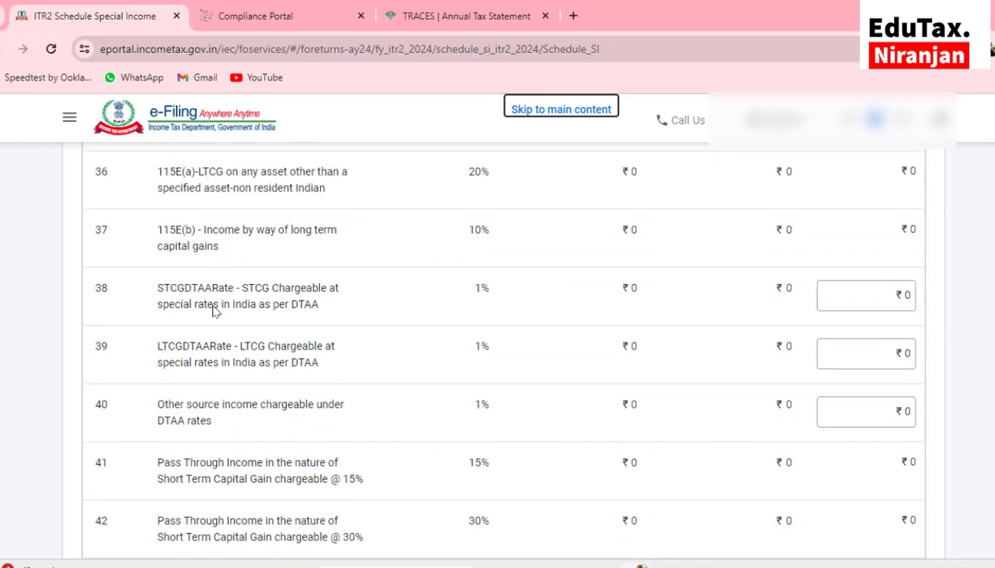
pyautogui.scroll(-13, 213, 311)
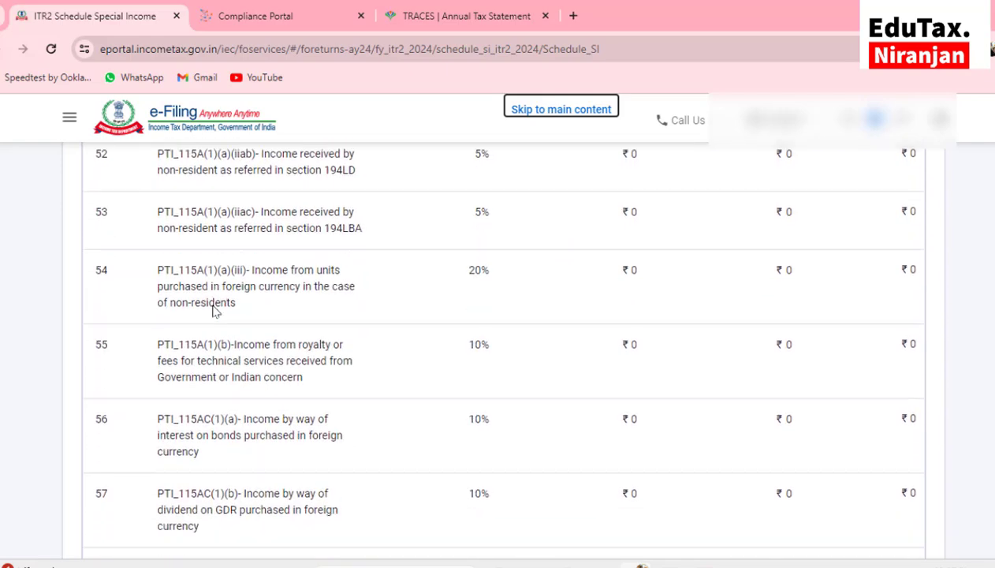
pyautogui.scroll(-9, 213, 312)
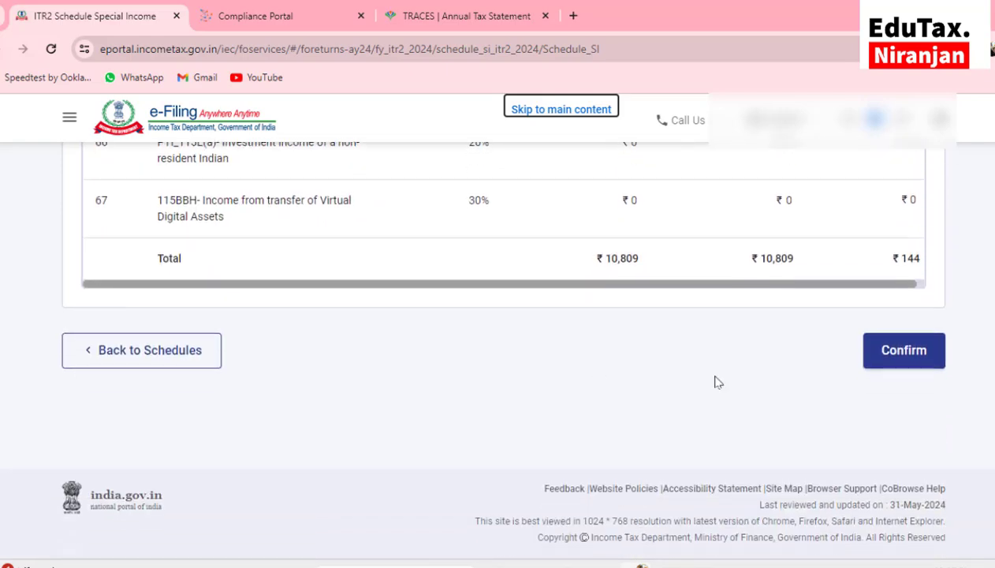
pyautogui.click(868, 354)
pyautogui.scroll(-5, 275, 371)
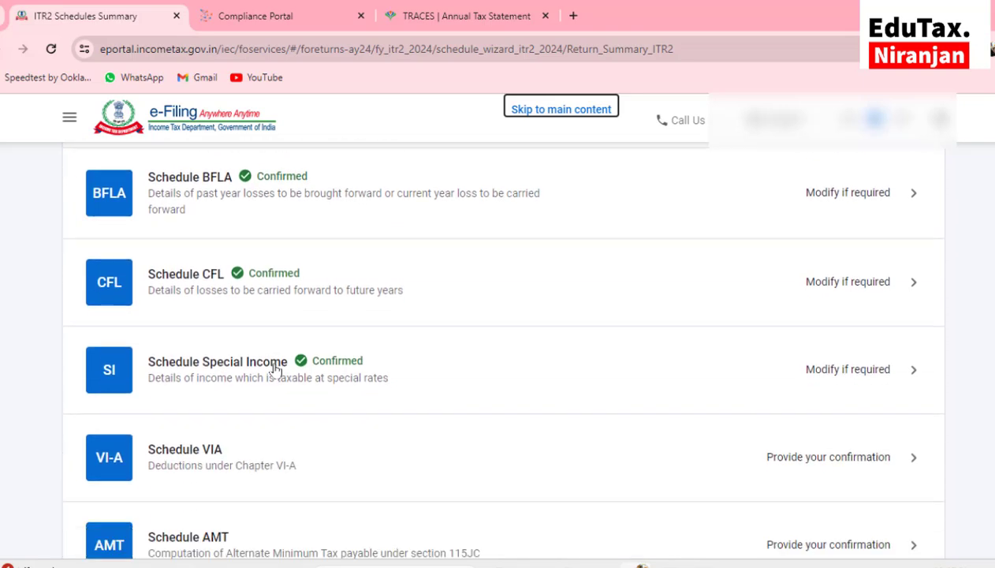
# Open Schedule VI-A and review the ₹1,50,000 deduction under Part B
pyautogui.click(178, 377)
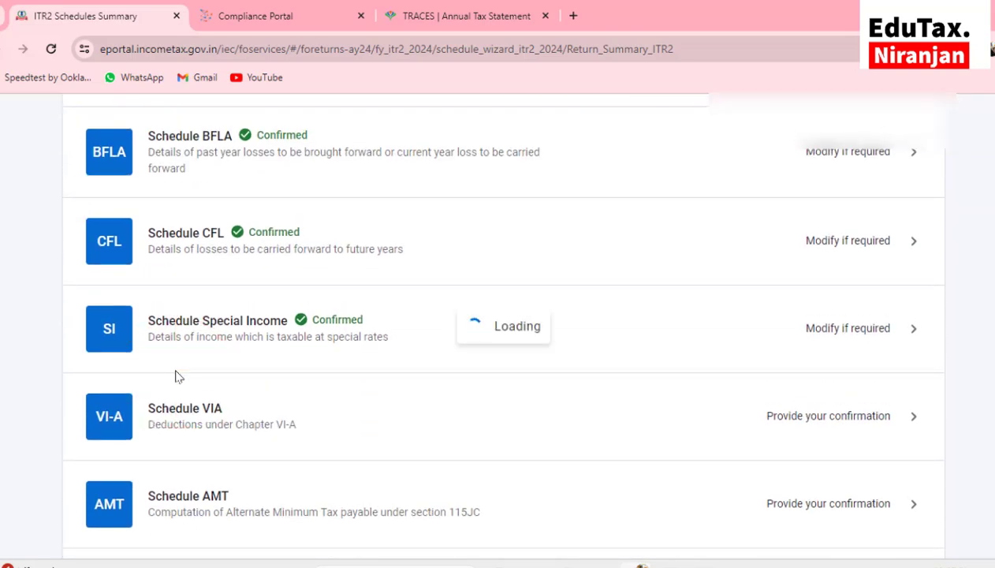
pyautogui.scroll(2, 237, 324)
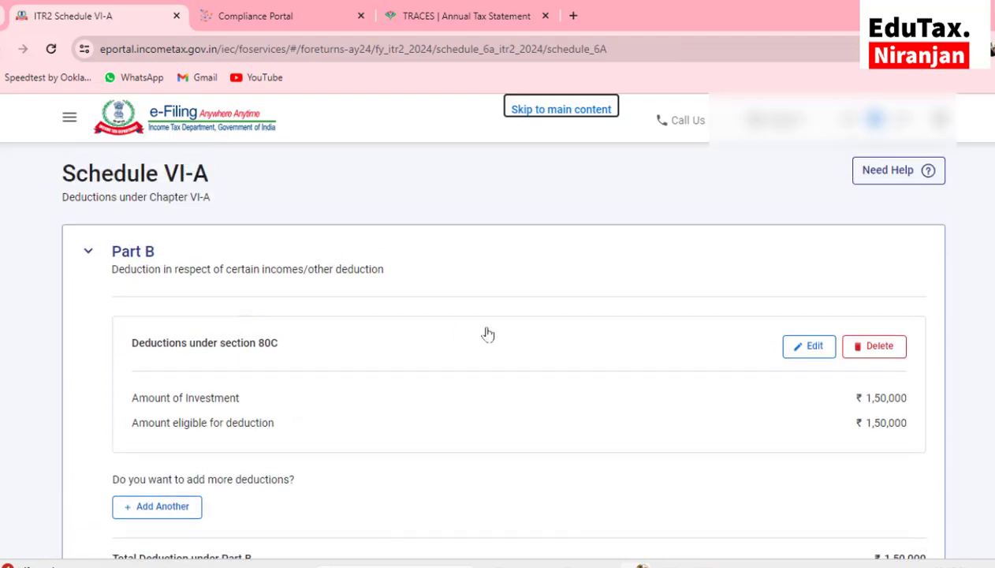
pyautogui.scroll(-2, 488, 335)
pyautogui.scroll(-2, 803, 313)
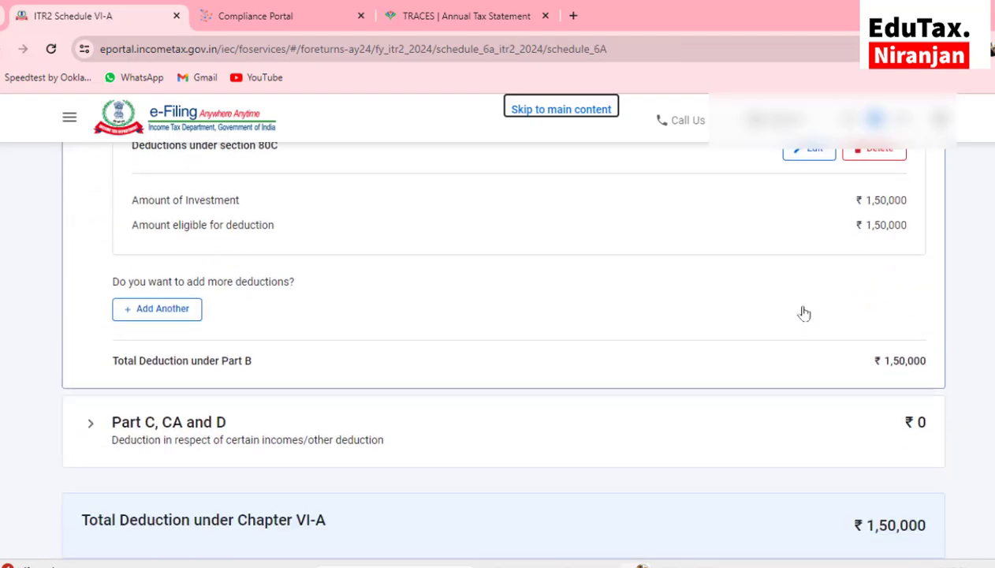
pyautogui.scroll(-3, 526, 381)
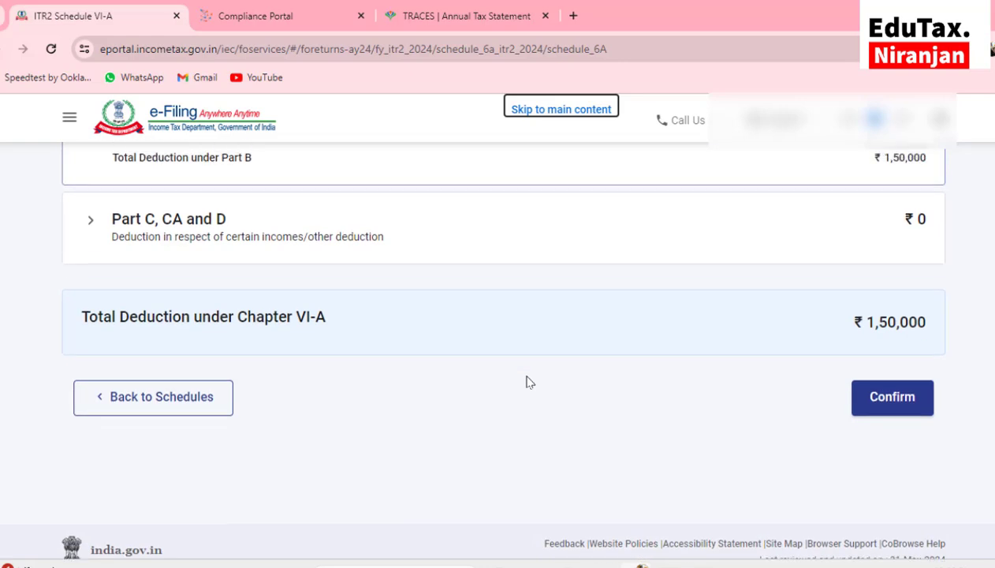
pyautogui.scroll(1, 167, 320)
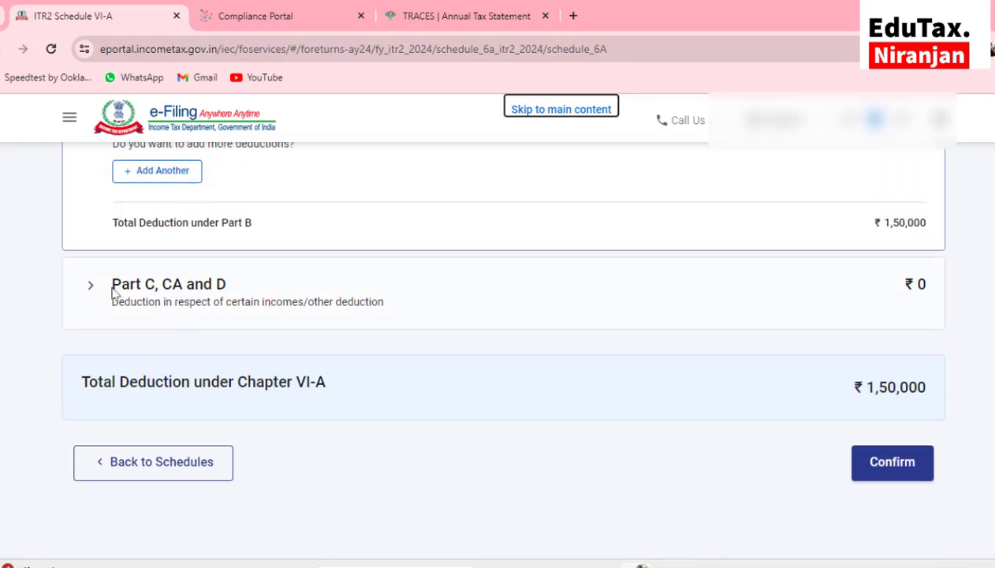
# Add an 80TTA deduction under Part C, CA and D and begin entering the ₹171 savings interest
pyautogui.click(139, 284)
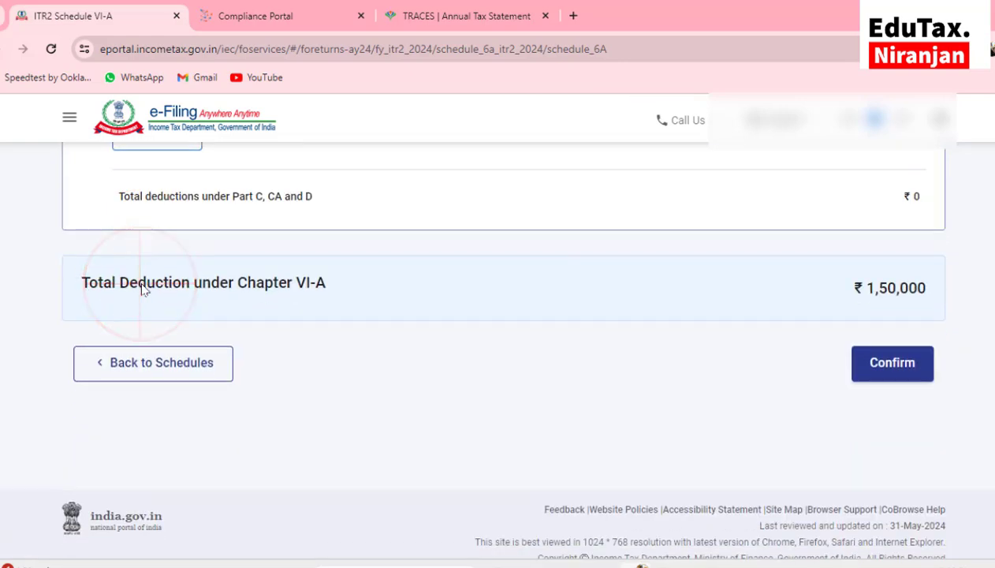
pyautogui.scroll(2, 143, 290)
pyautogui.click(148, 272)
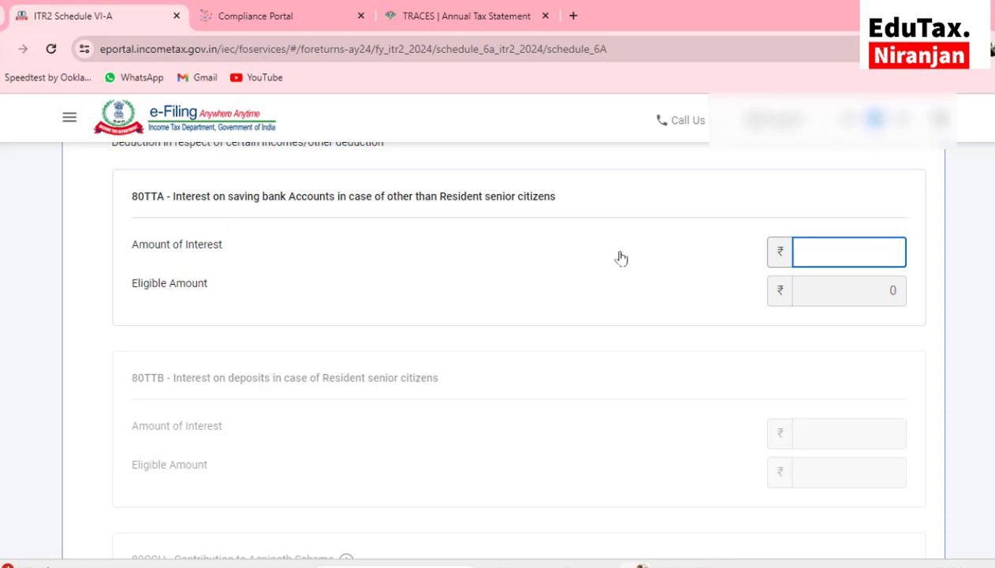
pyautogui.click(817, 252)
pyautogui.write('171')
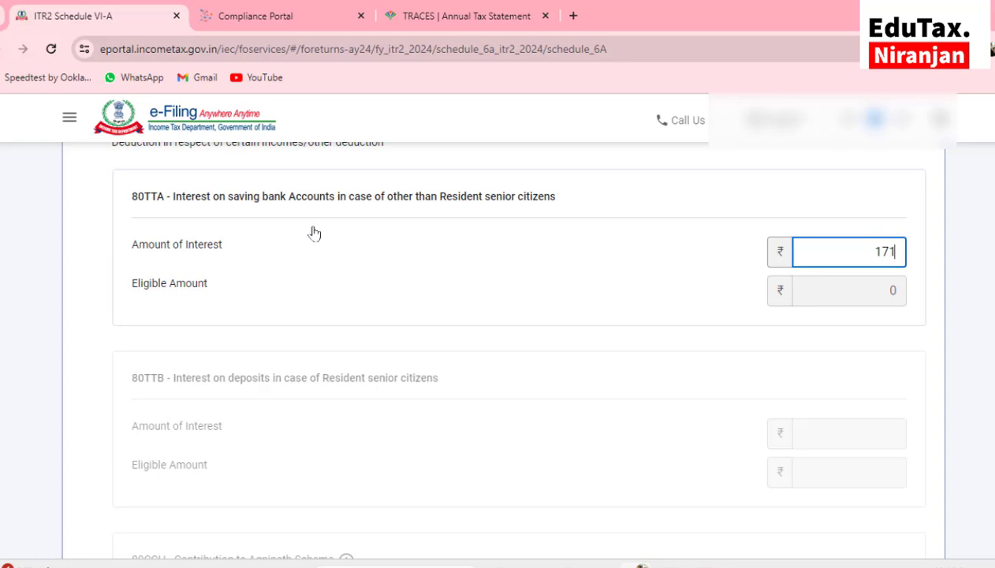
# Save the ₹171 80TTA savings interest deduction entry
pyautogui.scroll(-7, 676, 322)
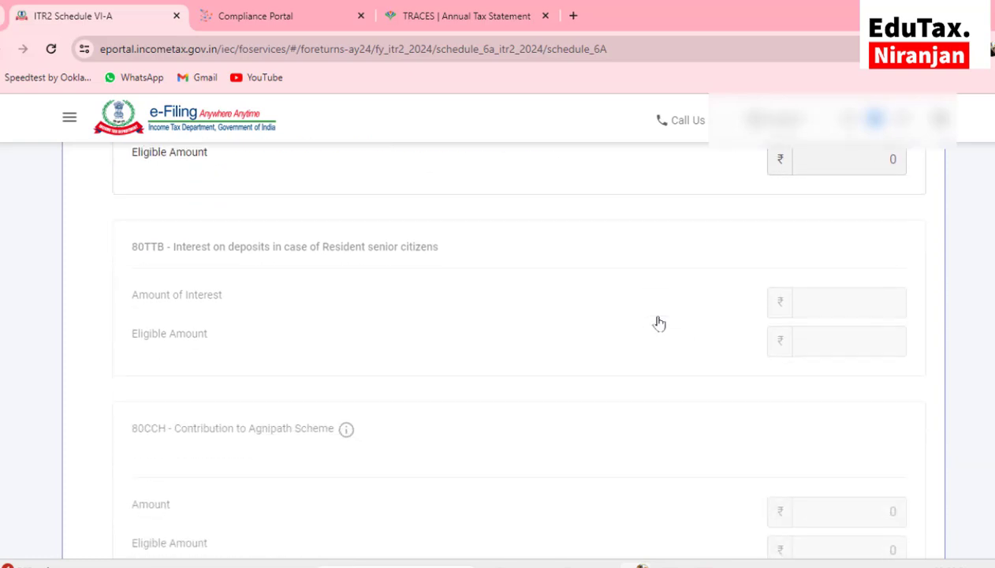
pyautogui.scroll(-3, 659, 323)
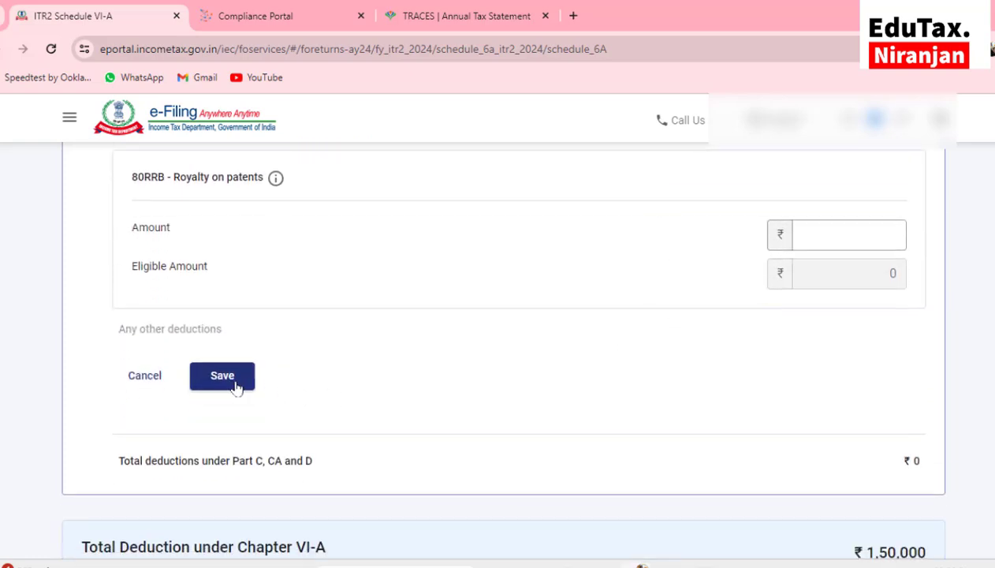
pyautogui.click(222, 377)
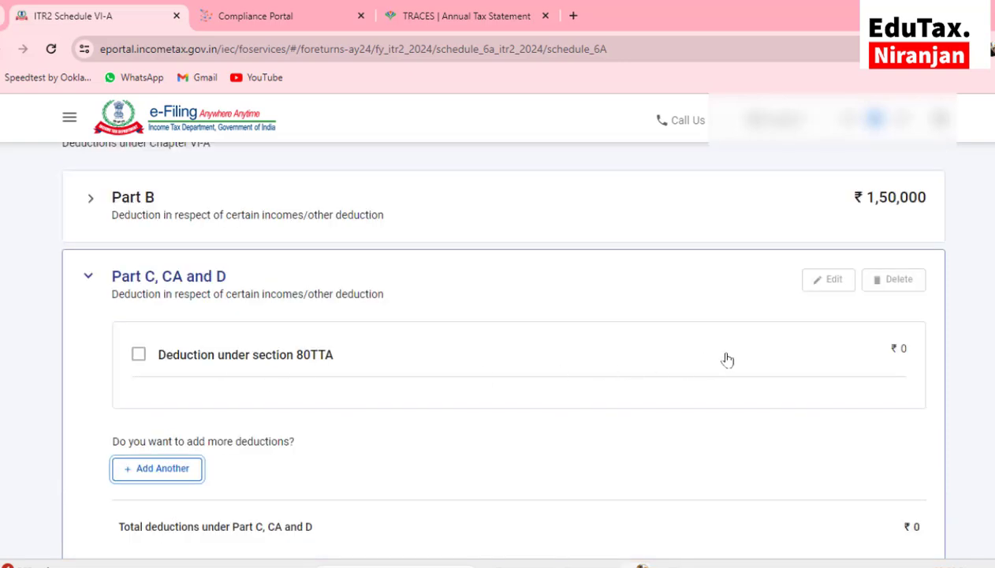
# Delete the 80TTA row so Part C, CA and D returns to ₹0
pyautogui.click(138, 357)
pyautogui.click(823, 282)
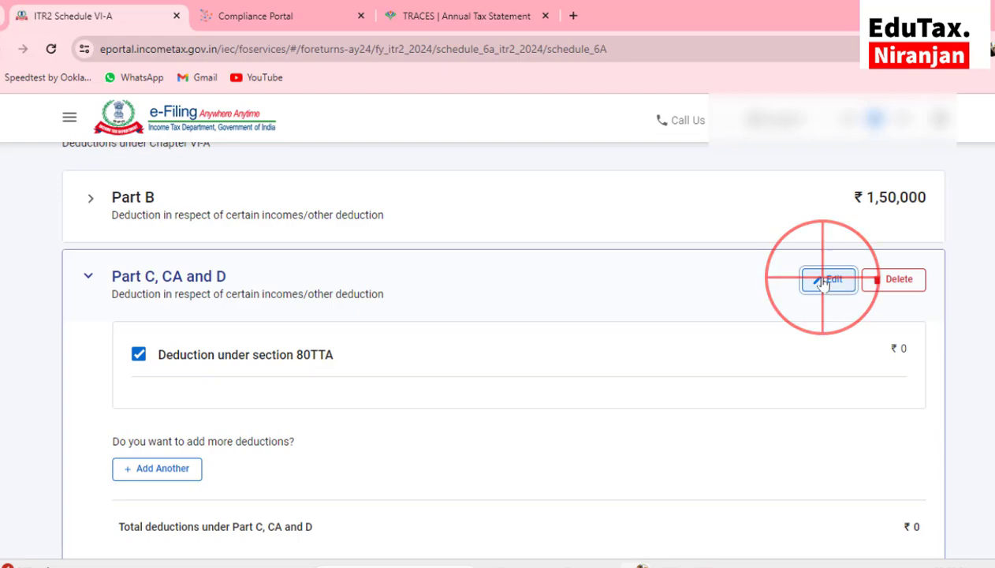
pyautogui.scroll(-1, 860, 260)
pyautogui.click(891, 227)
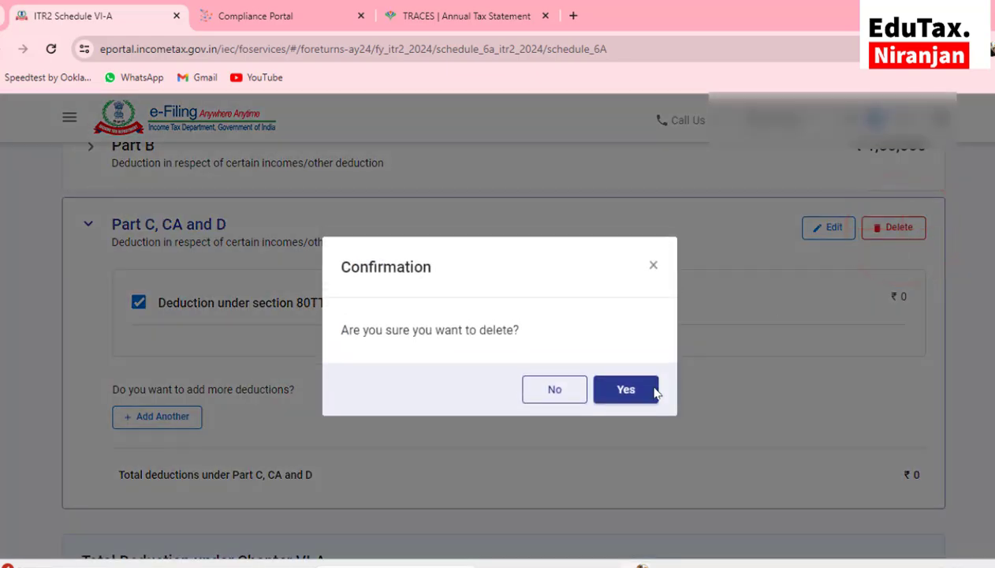
pyautogui.click(643, 390)
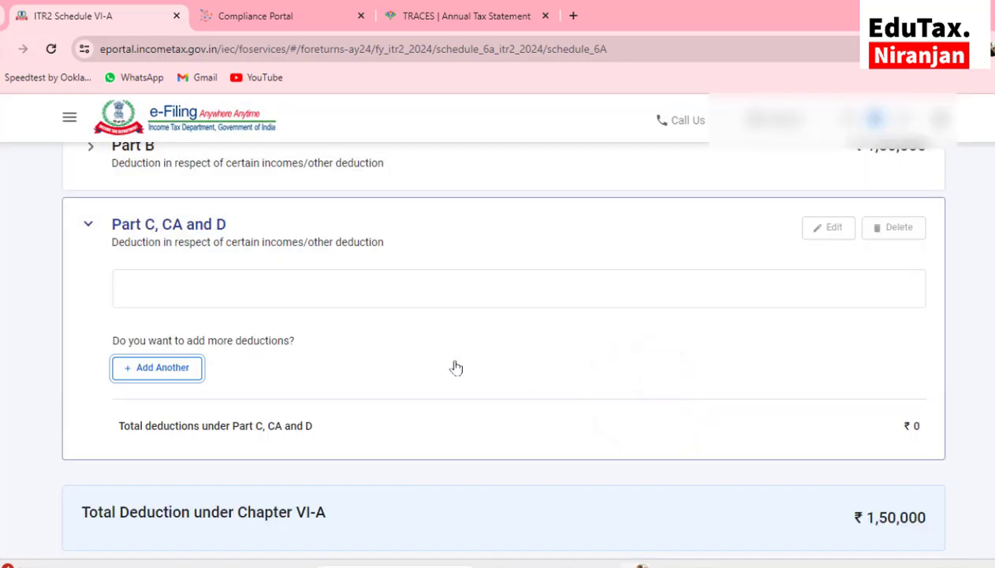
pyautogui.click(155, 375)
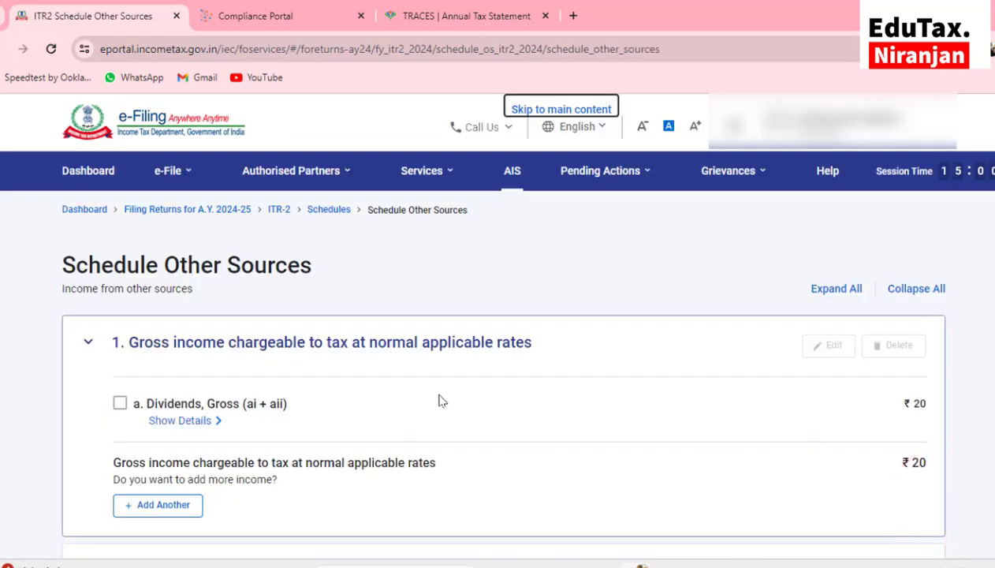
# Add an Interest, Gross income line with ₹171 from savings bank
pyautogui.scroll(-2, 161, 412)
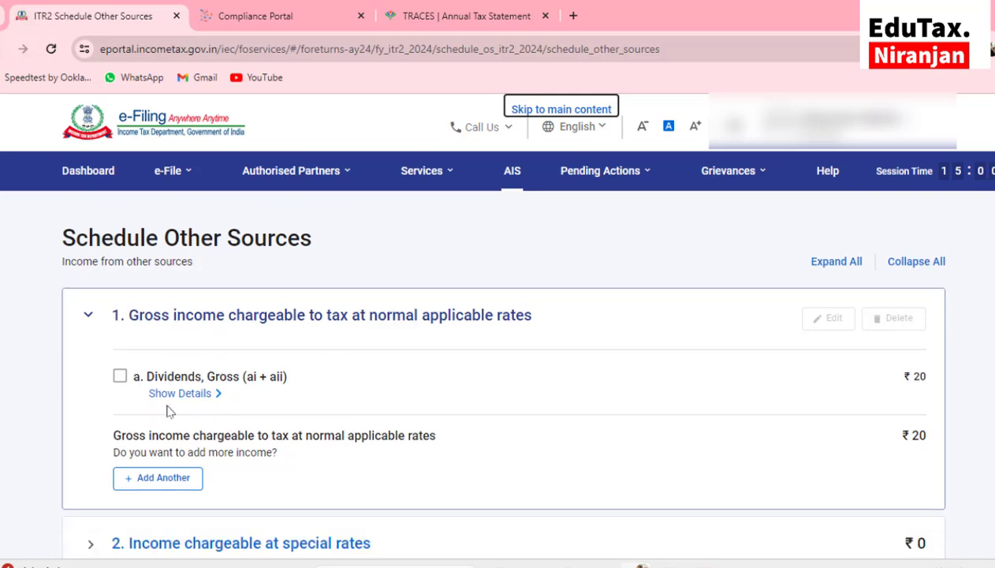
pyautogui.scroll(-1, 597, 451)
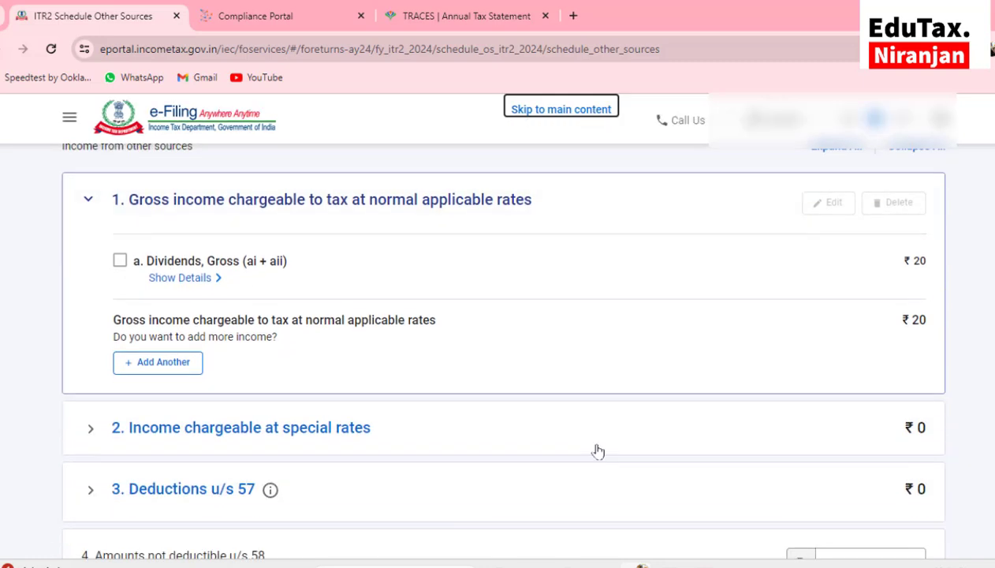
pyautogui.click(156, 363)
pyautogui.click(147, 393)
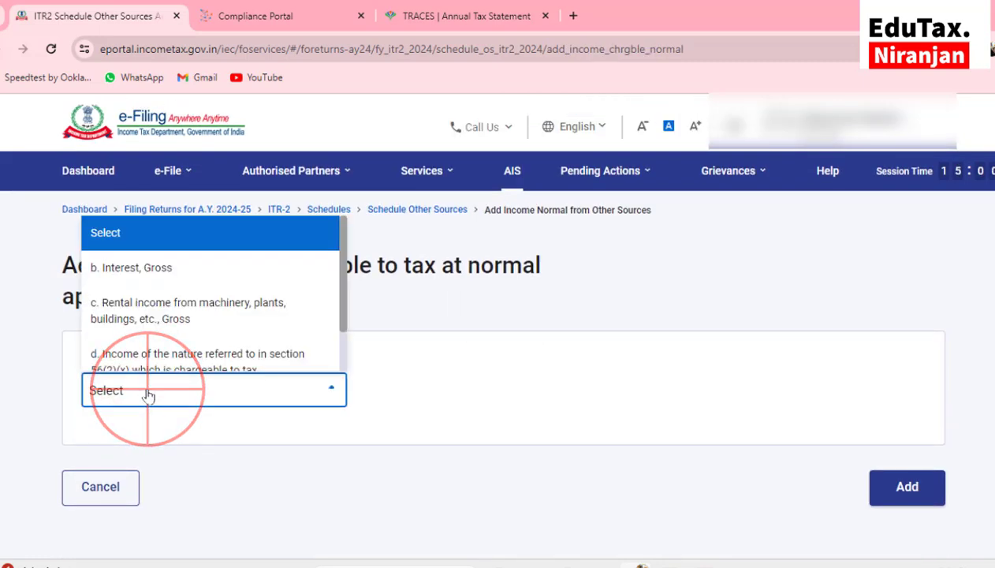
pyautogui.click(160, 280)
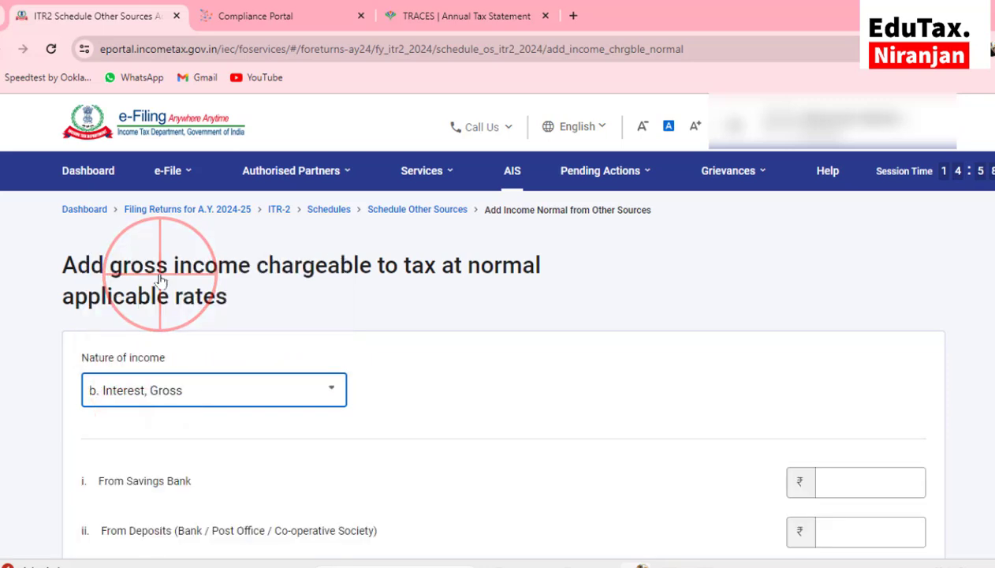
pyautogui.scroll(-2, 160, 276)
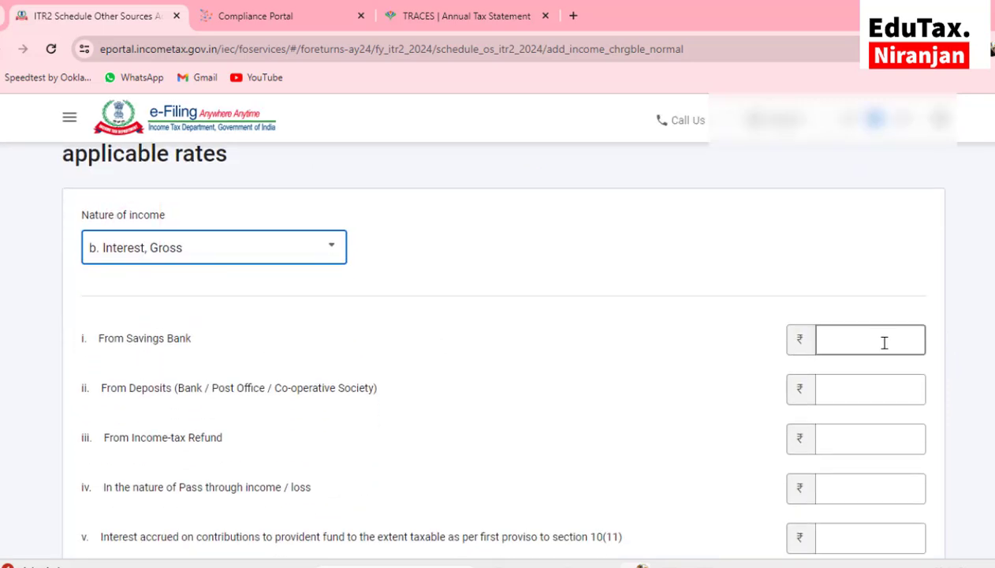
pyautogui.click(884, 340)
pyautogui.write('171')
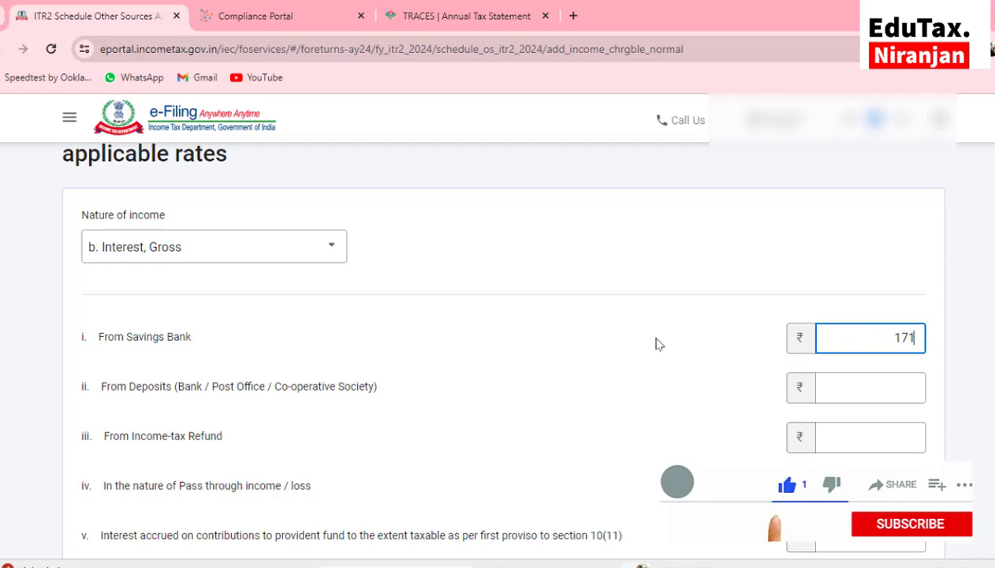
# Save the ₹171 interest and confirm Schedule Other Sources at ₹191
pyautogui.scroll(-2, 659, 344)
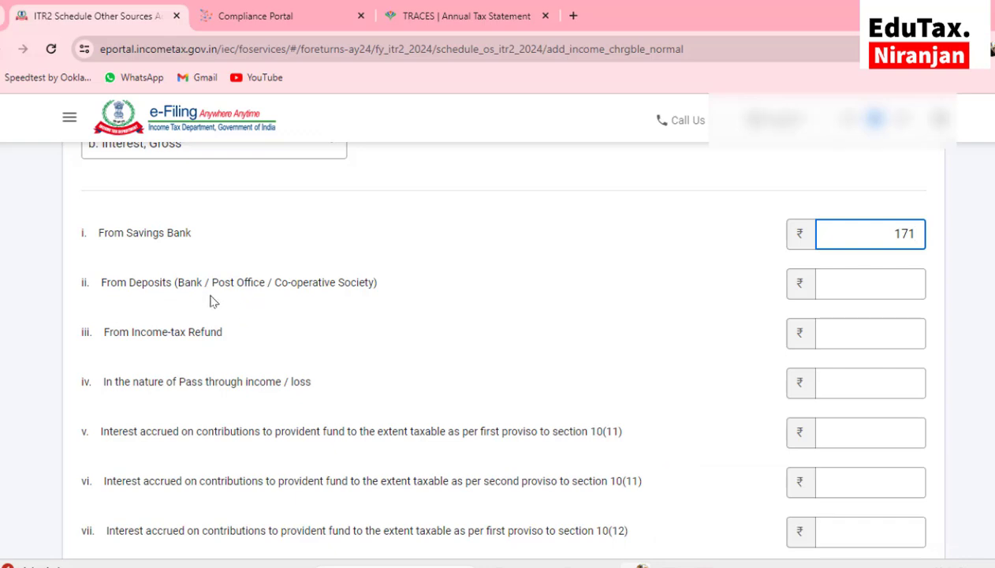
pyautogui.click(879, 293)
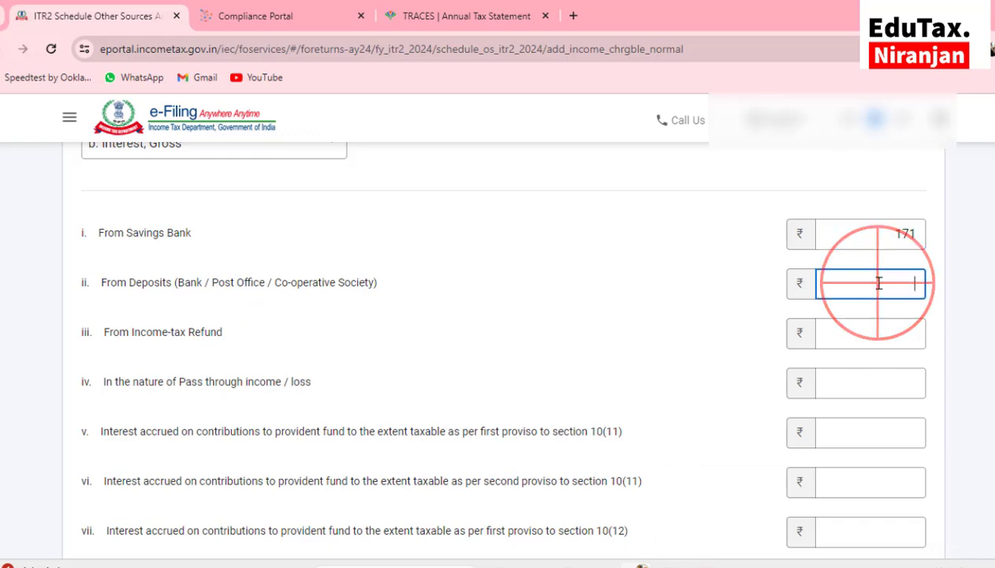
pyautogui.click(847, 338)
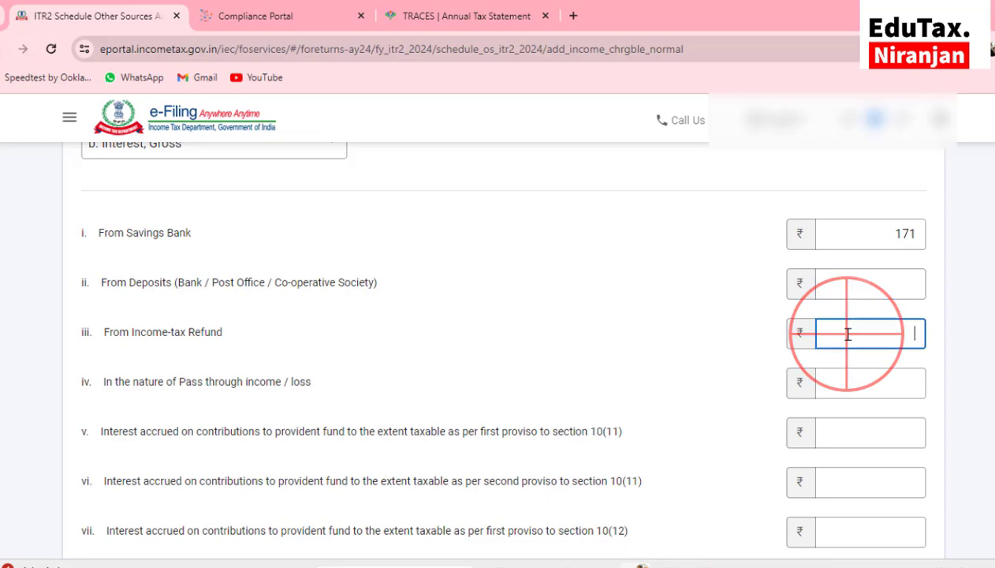
pyautogui.scroll(-4, 846, 334)
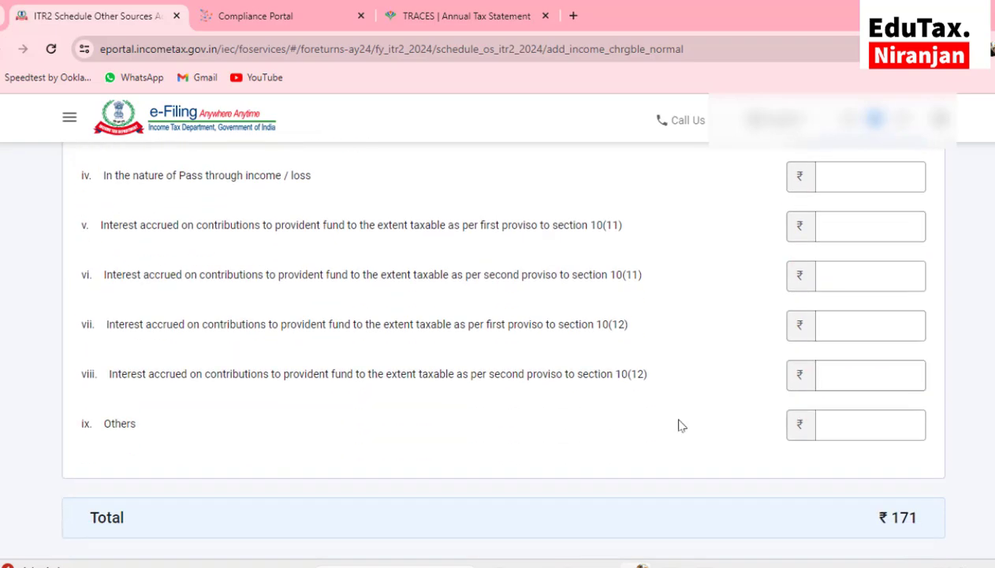
pyautogui.scroll(-2, 818, 411)
pyautogui.click(904, 455)
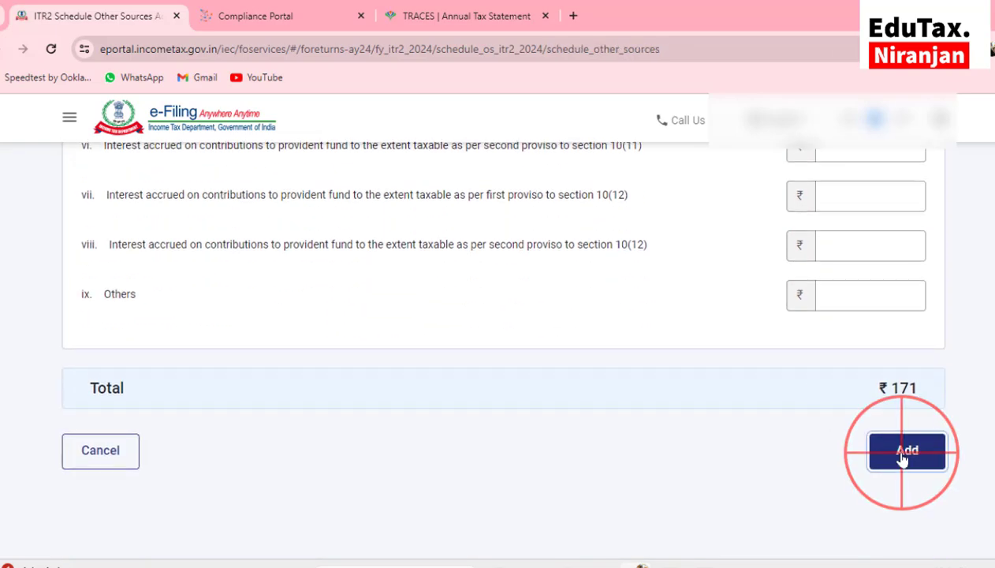
pyautogui.scroll(-10, 658, 435)
pyautogui.click(913, 377)
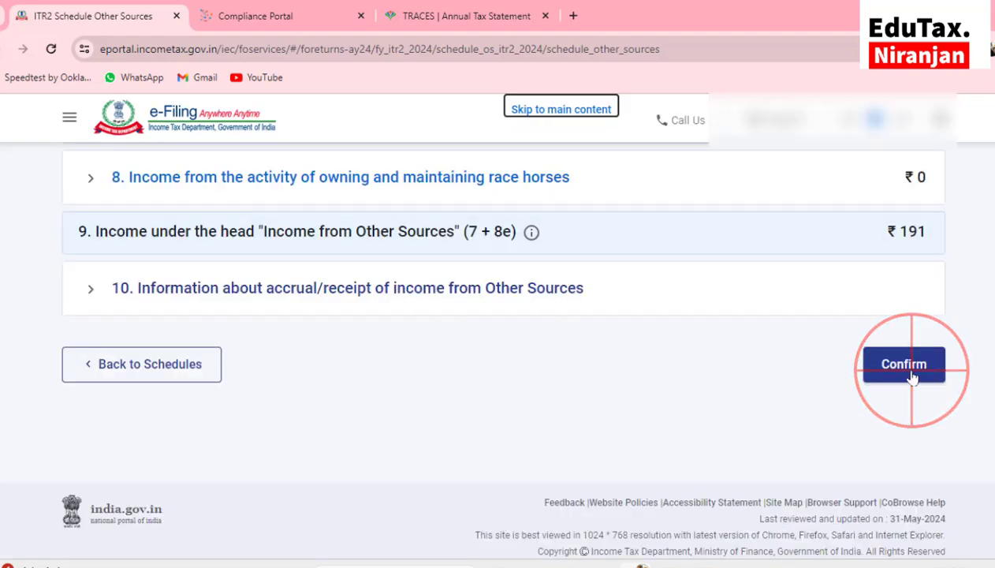
pyautogui.click(190, 353)
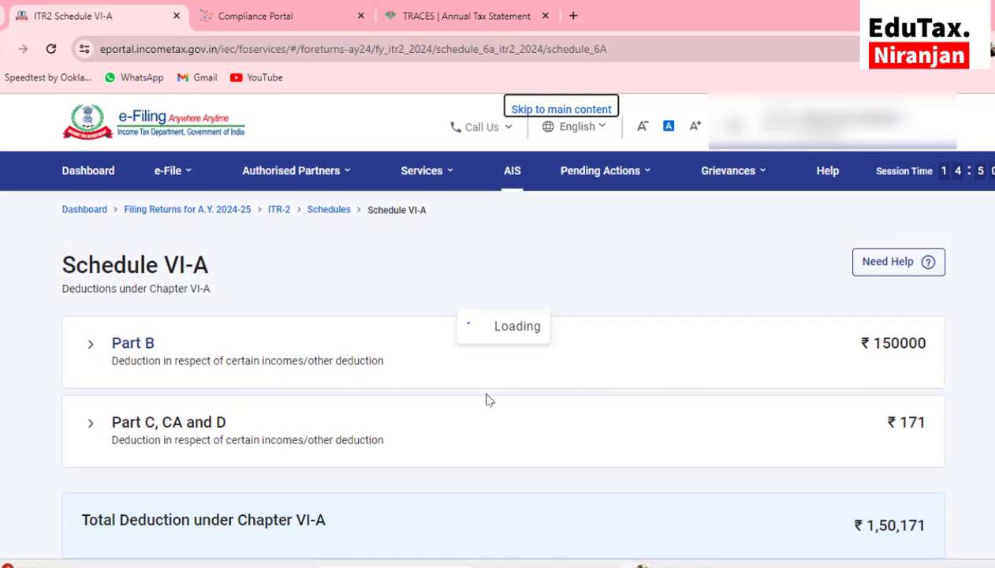
# Start another Part B deduction, browse the section list, then discard the empty form
pyautogui.click(229, 377)
pyautogui.scroll(-4, 599, 387)
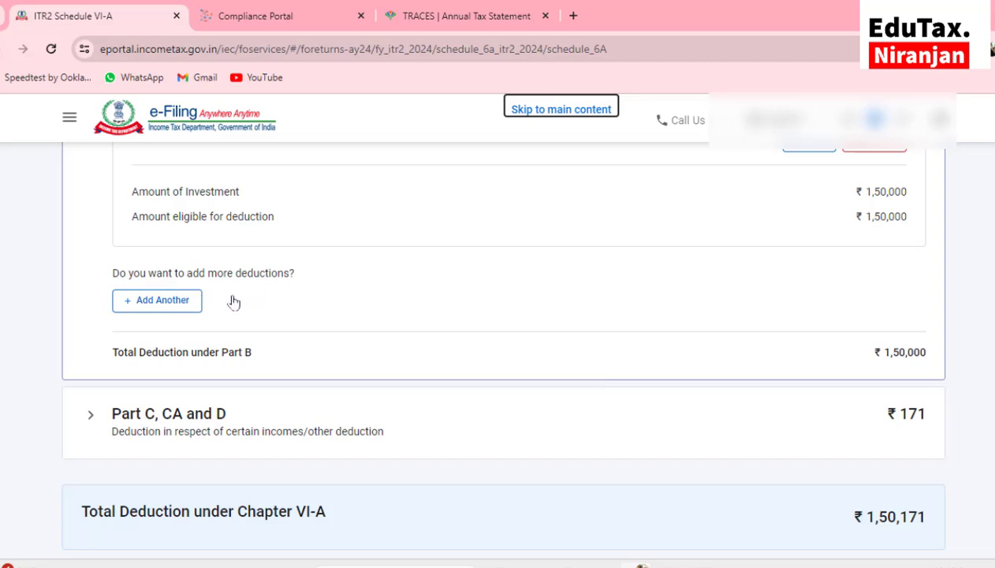
pyautogui.click(162, 300)
pyautogui.click(193, 324)
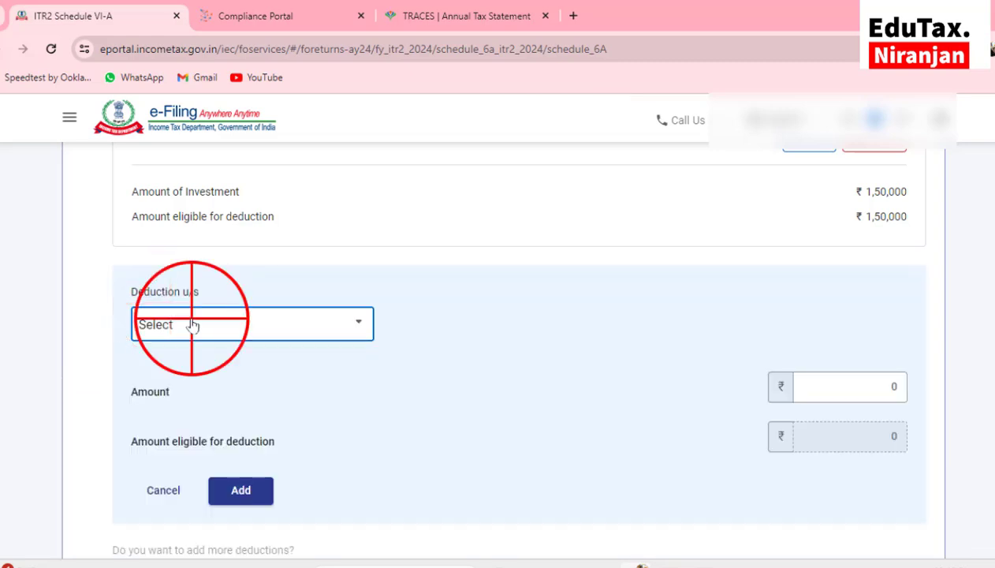
pyautogui.scroll(-2, 209, 397)
pyautogui.scroll(-1, 209, 397)
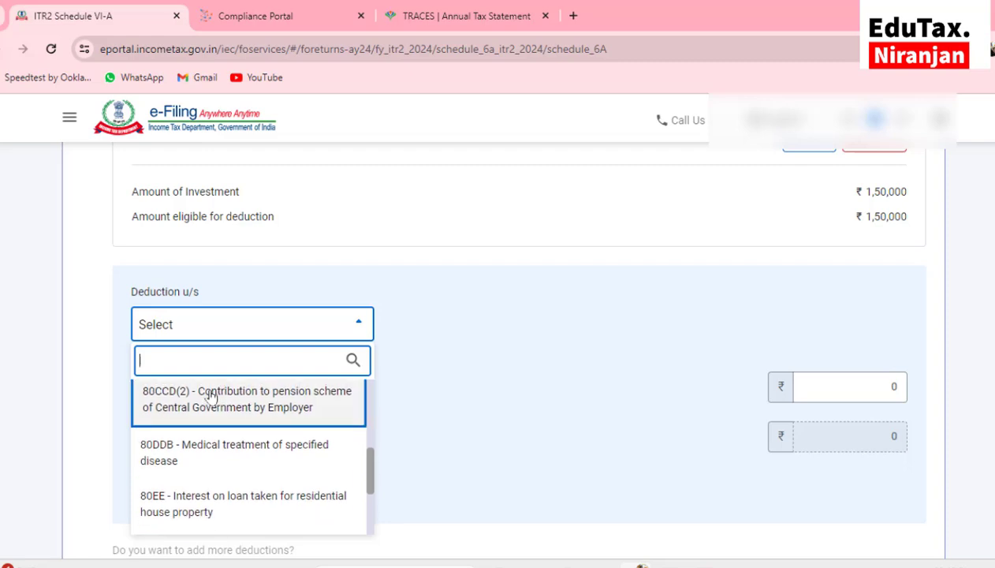
pyautogui.scroll(2, 212, 399)
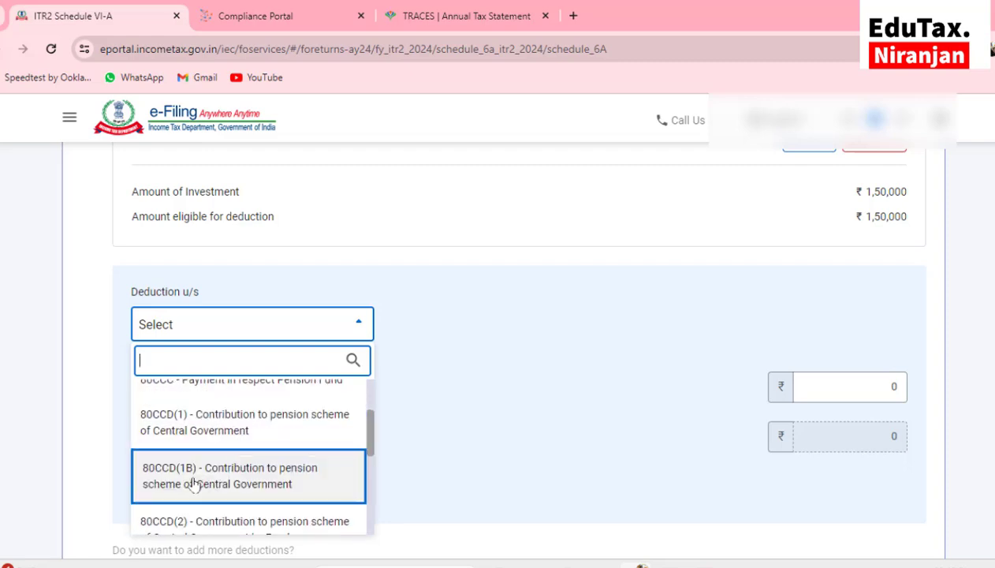
pyautogui.scroll(-5, 265, 485)
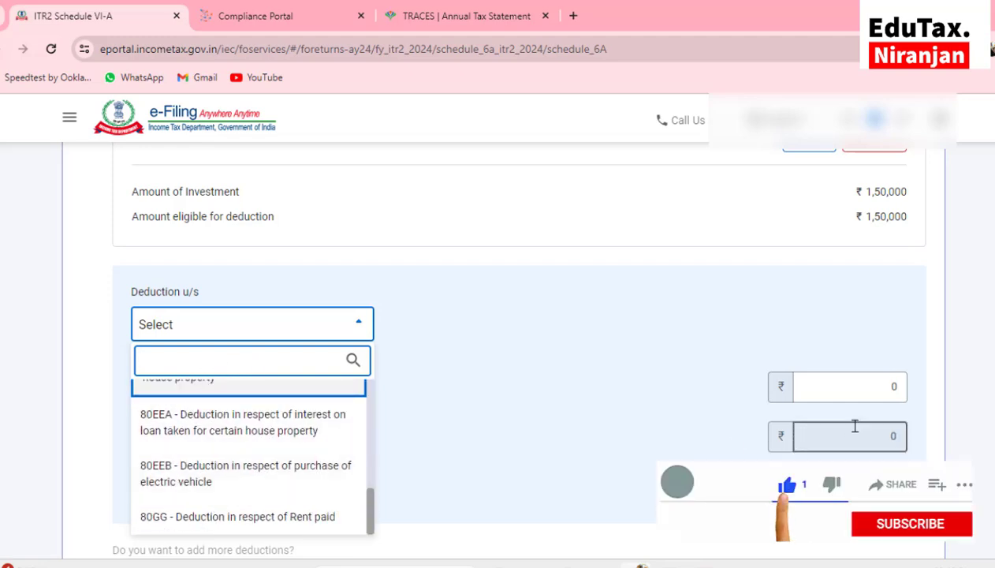
pyautogui.scroll(1, 462, 407)
pyautogui.scroll(-3, 462, 406)
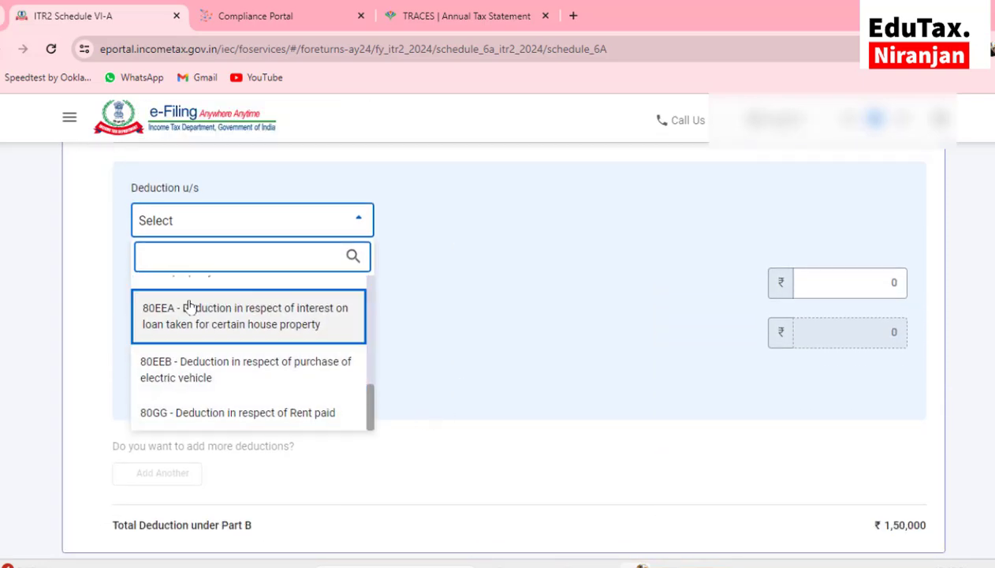
pyautogui.scroll(-2, 190, 306)
pyautogui.scroll(2, 253, 394)
pyautogui.scroll(5, 276, 363)
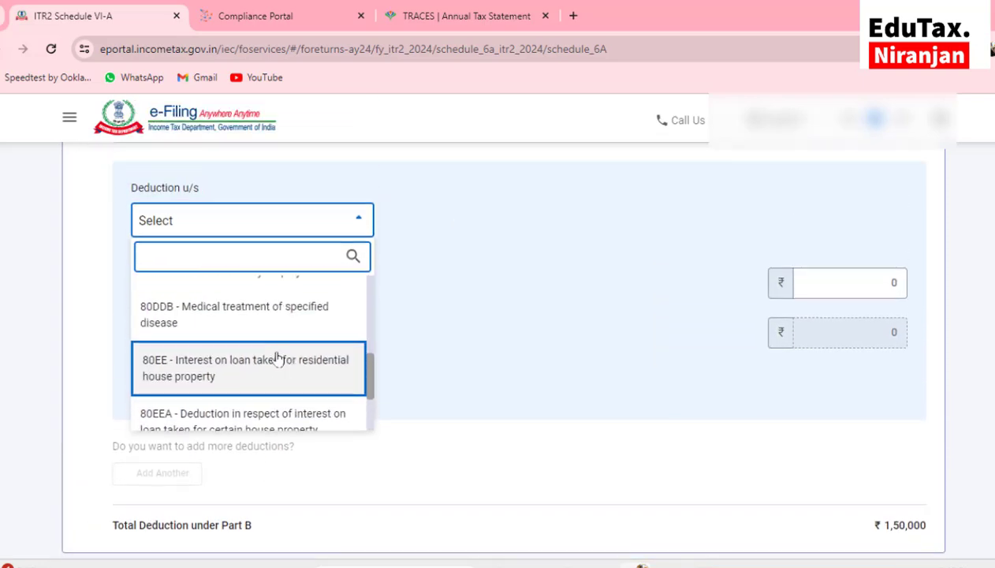
pyautogui.click(209, 292)
pyautogui.scroll(2, 221, 394)
pyautogui.click(245, 489)
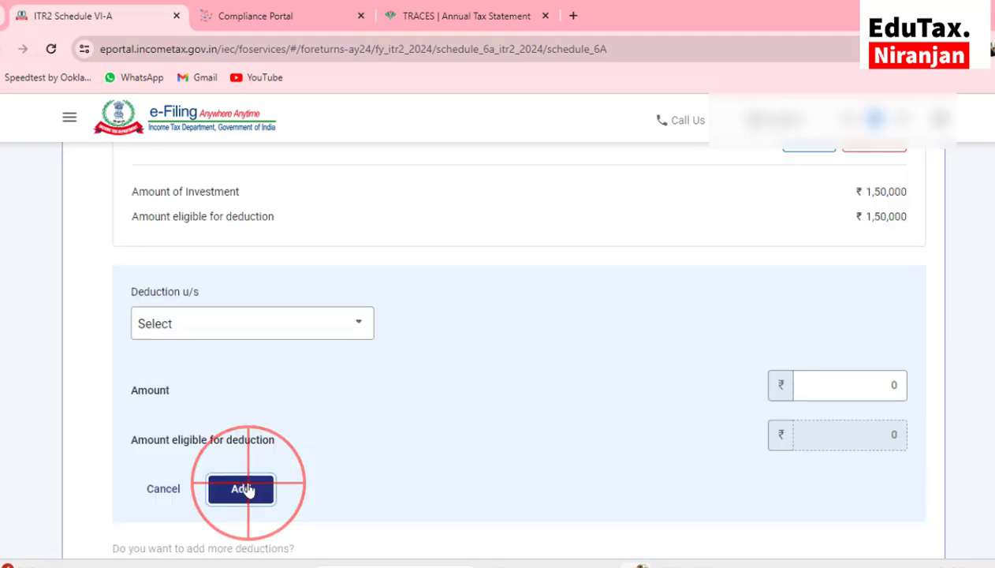
# Save Part C, CA and D and confirm Schedule VI-A at ₹1,50,171
pyautogui.scroll(-2, 237, 378)
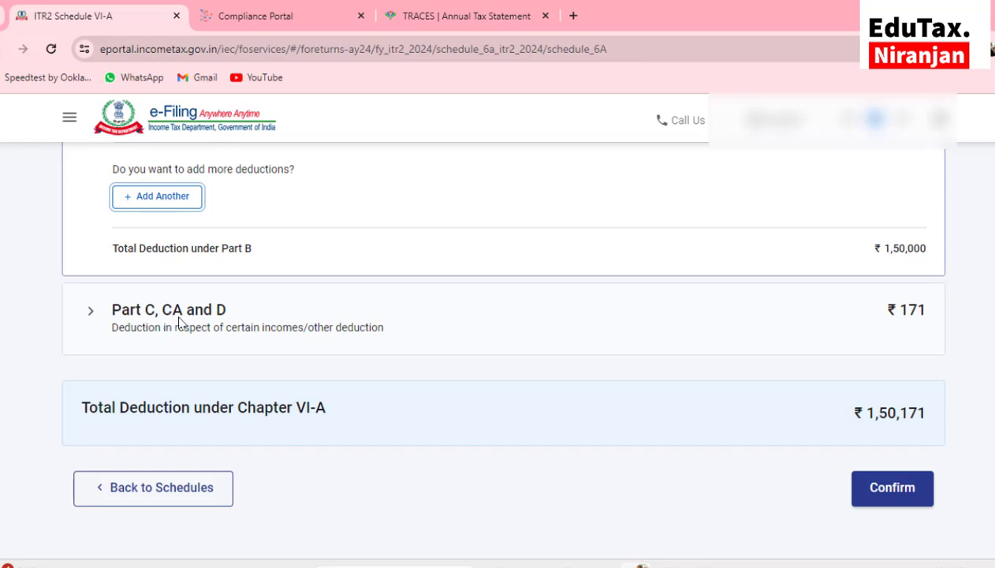
pyautogui.click(138, 319)
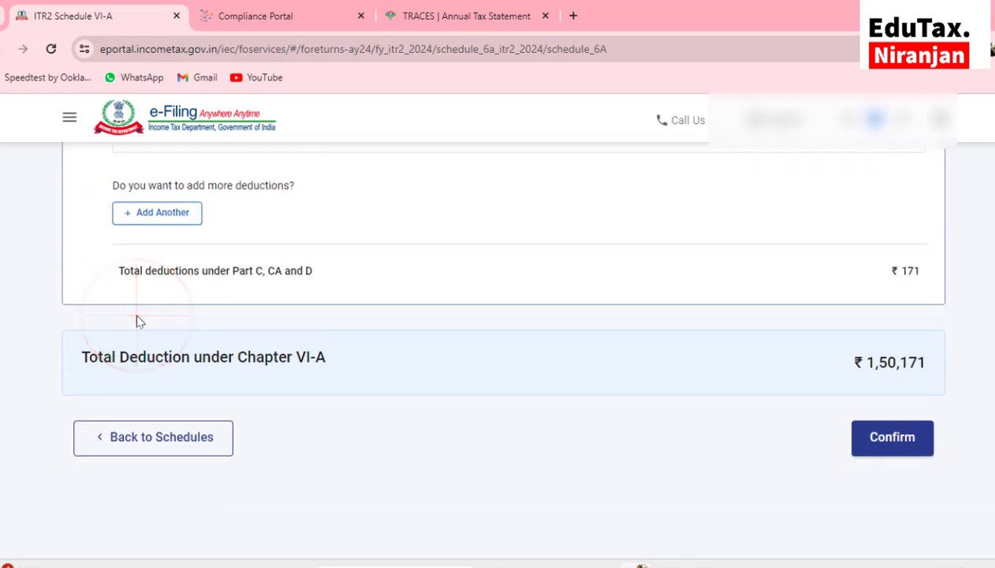
pyautogui.click(170, 215)
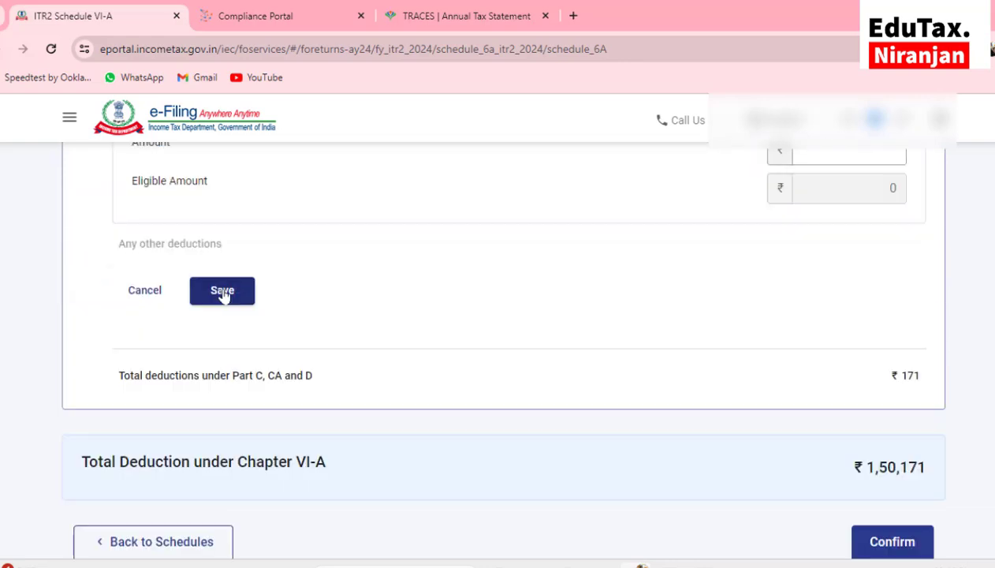
pyautogui.click(222, 291)
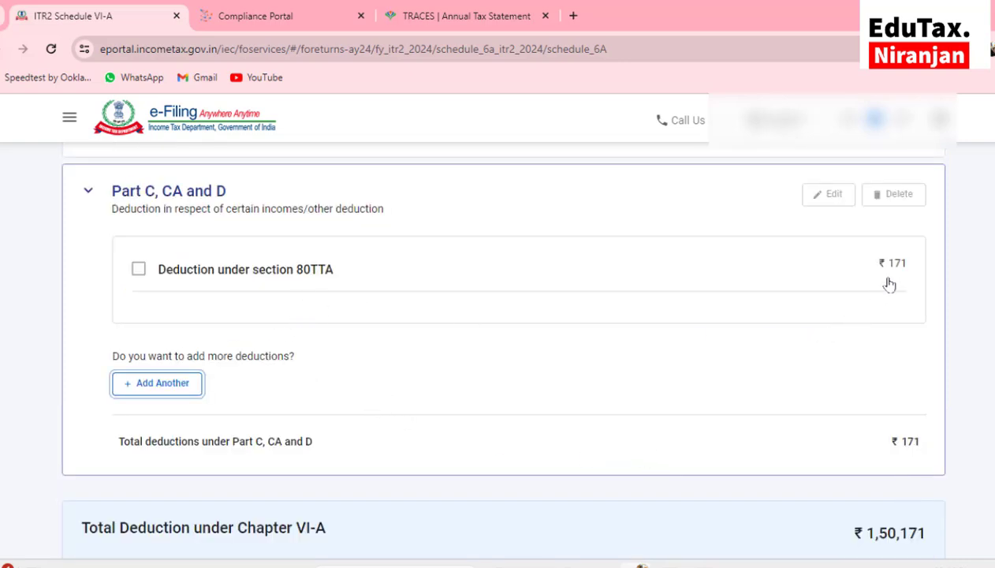
pyautogui.scroll(-3, 828, 455)
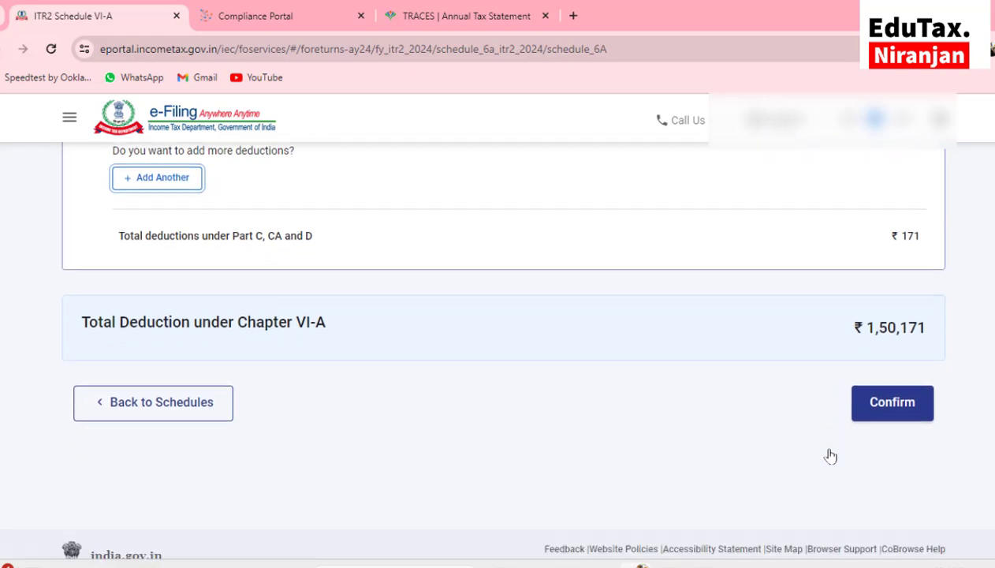
pyautogui.click(886, 404)
pyautogui.click(189, 251)
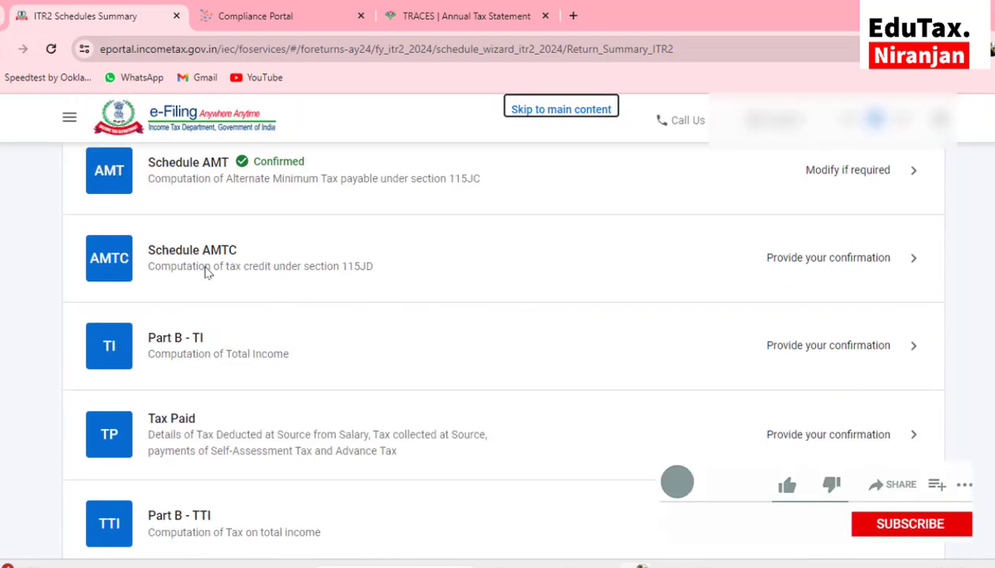
# Confirm Schedule AMTC and the Part B - TI total income computation
pyautogui.click(196, 251)
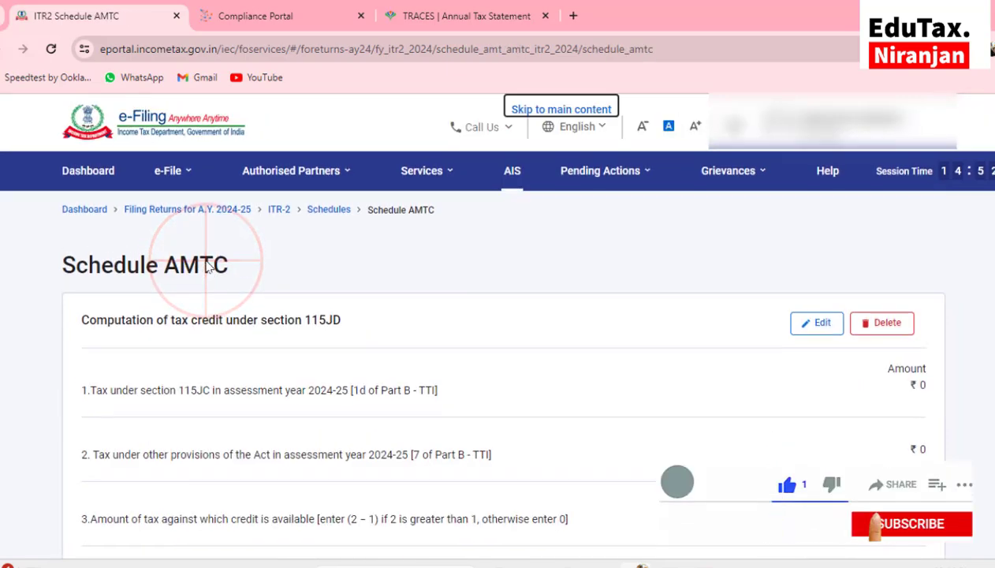
pyautogui.scroll(-15, 588, 369)
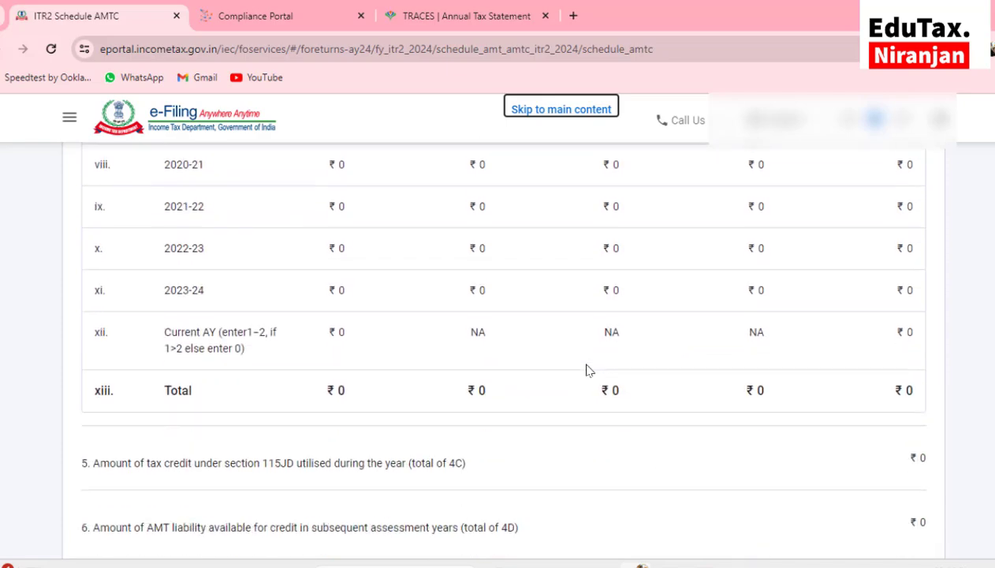
pyautogui.click(892, 376)
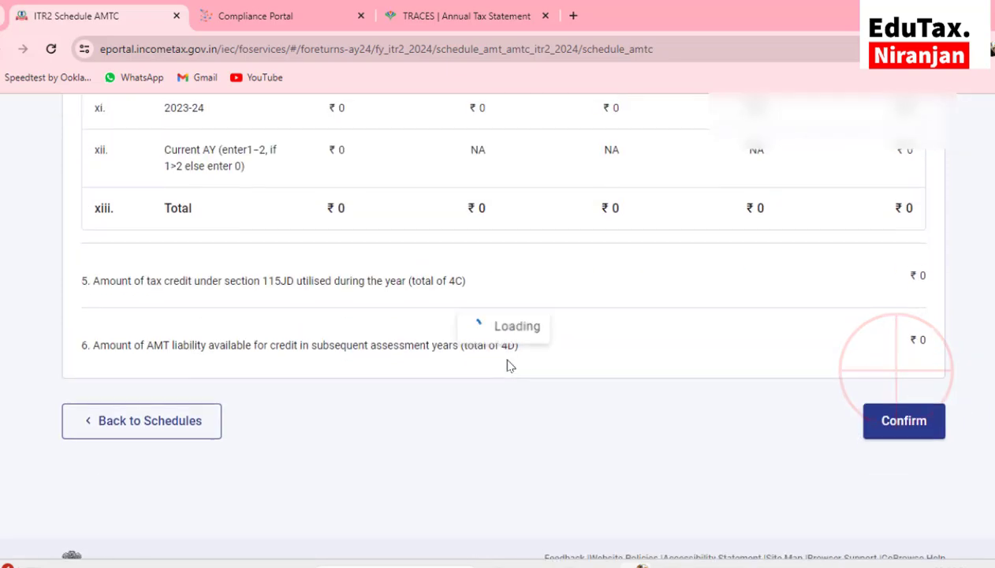
pyautogui.click(191, 377)
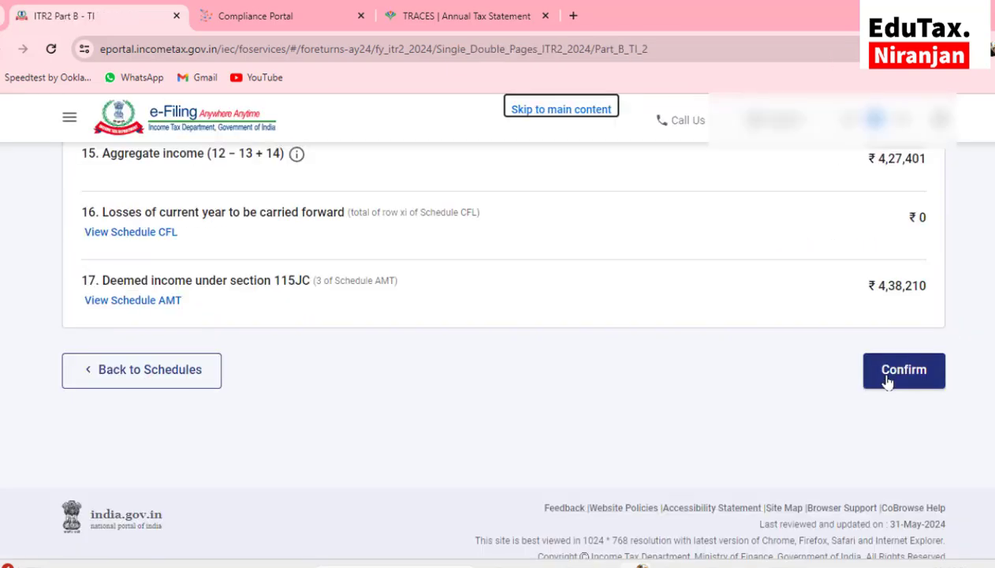
pyautogui.click(887, 381)
# Start a salary TDS 1 entry under Tax Paid, checking the employer's TAN in Form 26AS
pyautogui.click(111, 355)
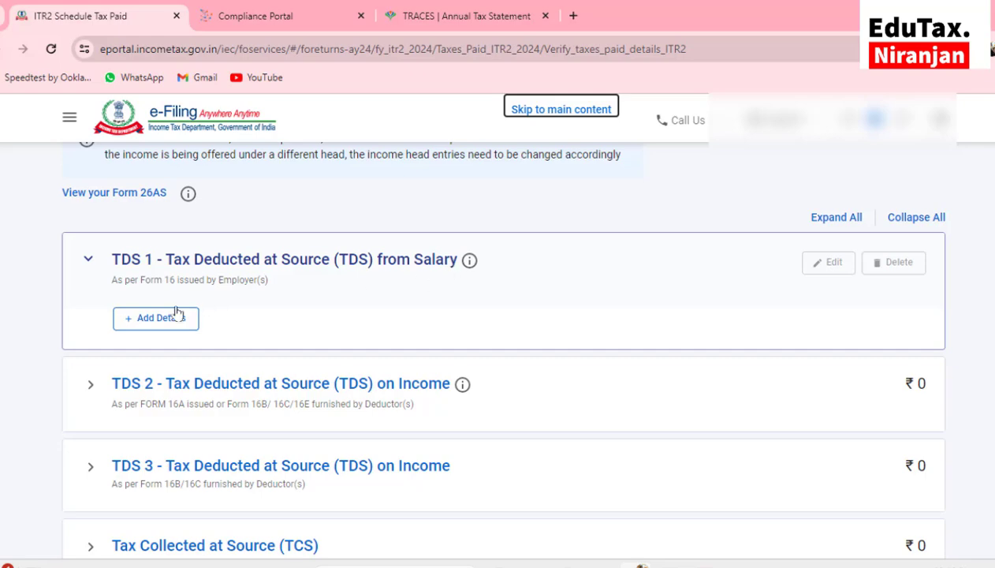
pyautogui.click(150, 316)
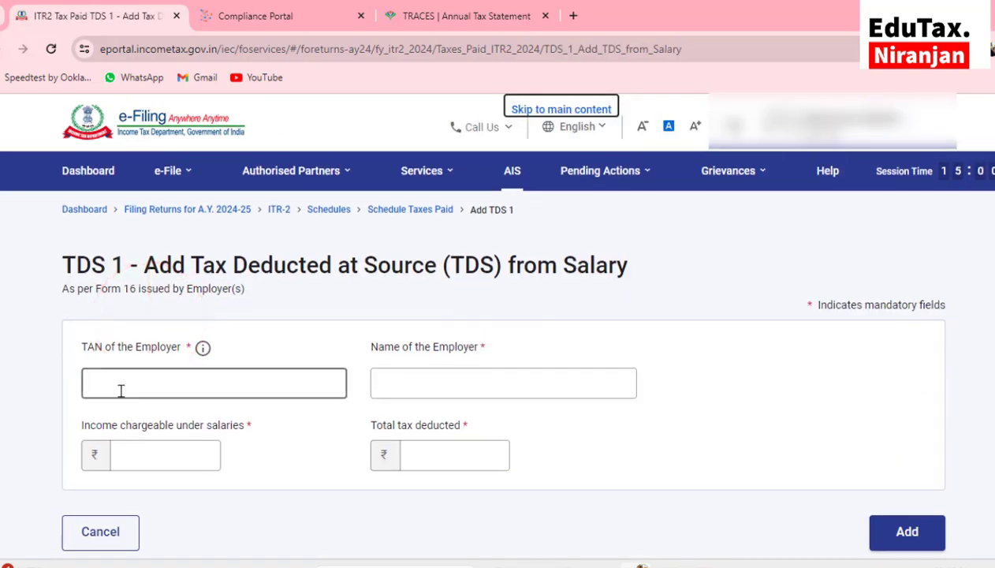
pyautogui.click(120, 390)
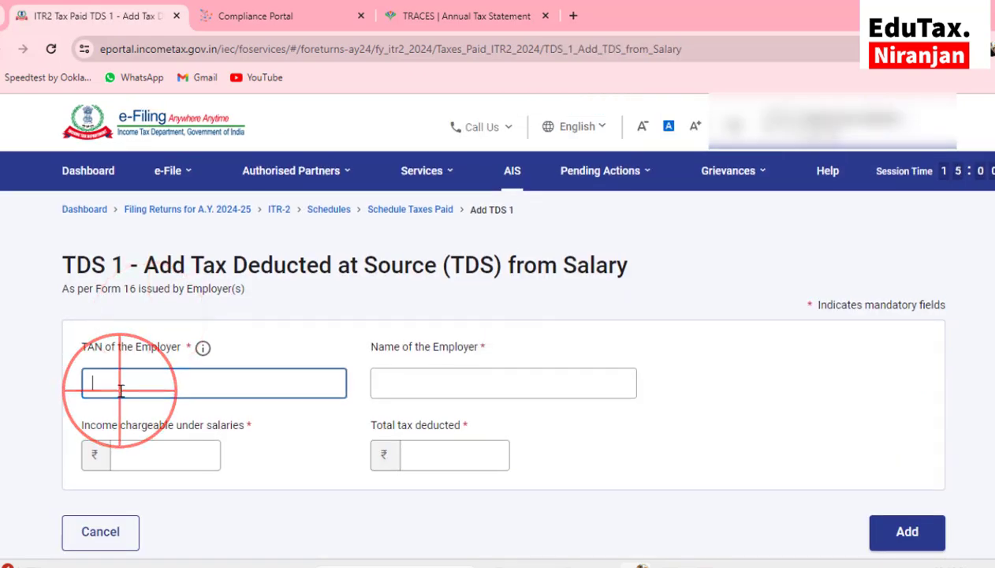
pyautogui.click(470, 29)
pyautogui.click(572, 347)
pyautogui.scroll(-5, 571, 347)
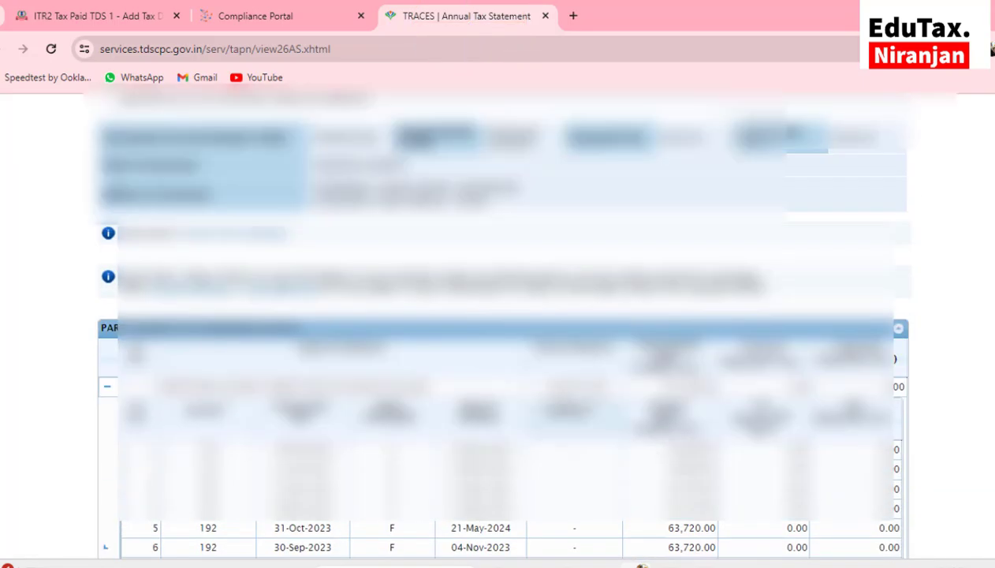
pyautogui.rightClick(579, 386)
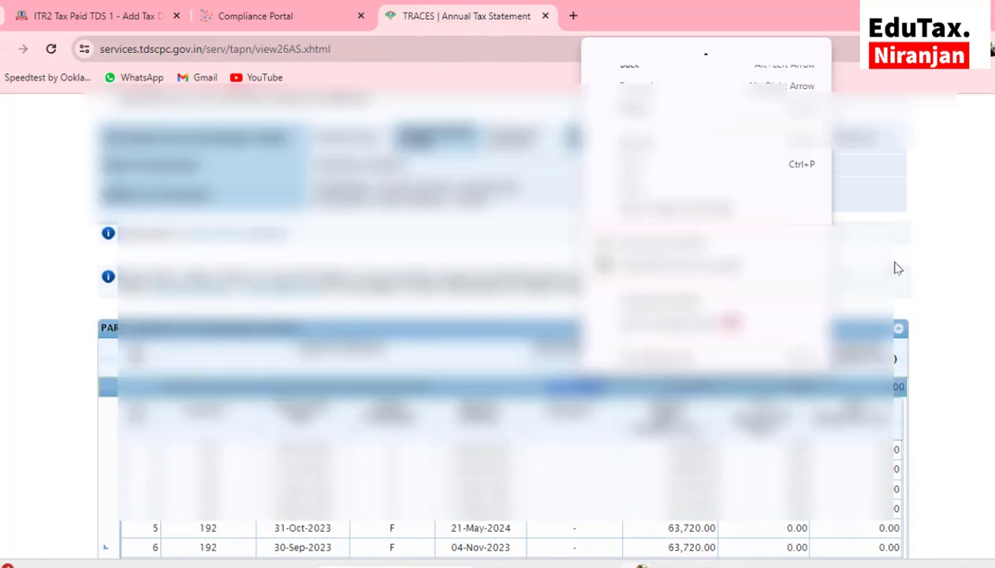
pyautogui.click(896, 258)
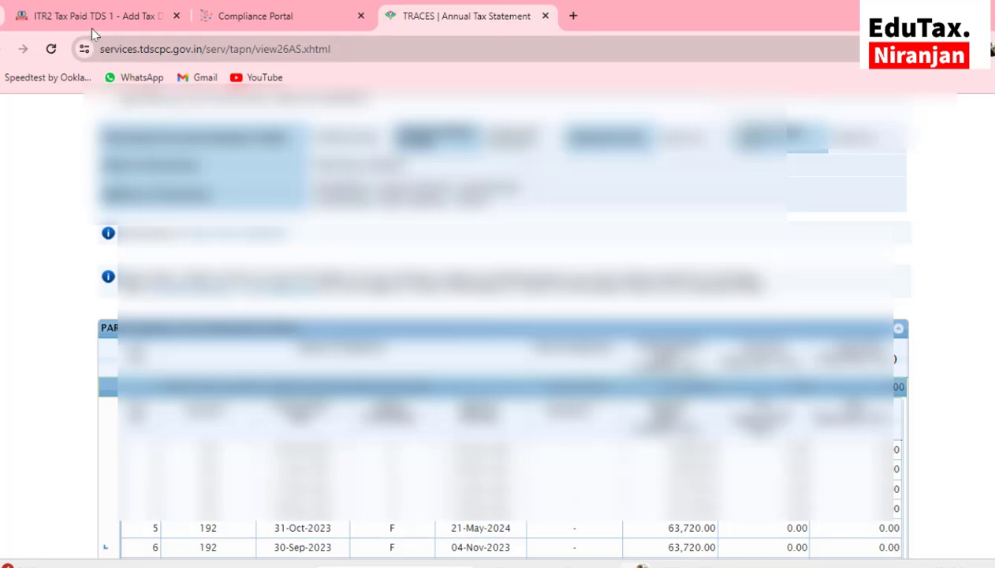
pyautogui.click(90, 19)
pyautogui.click(132, 384)
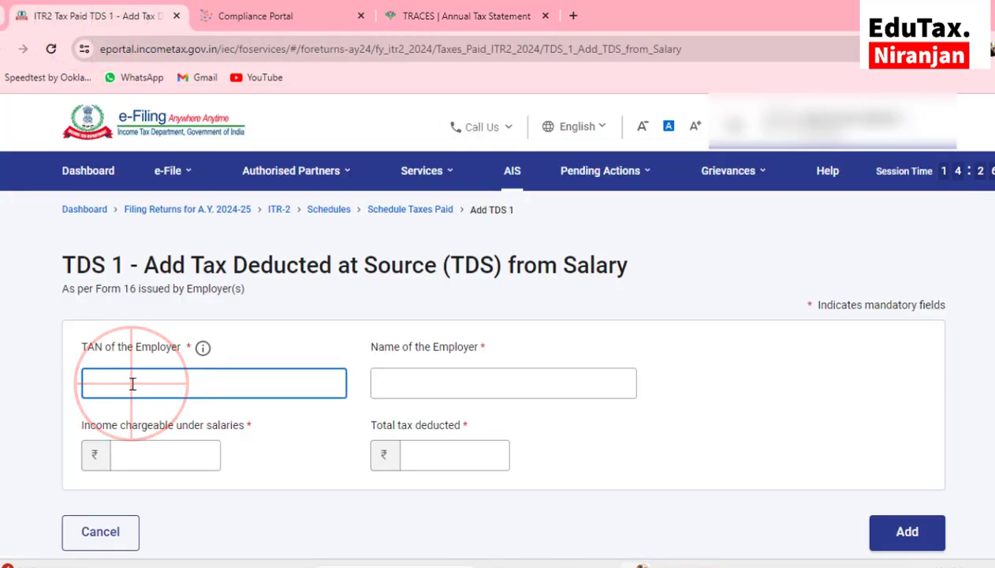
# Fill TDS 1 with the employer's TAN and name from 26AS, ₹7,61,408 income, ₹0 tax
pyautogui.click(412, 380)
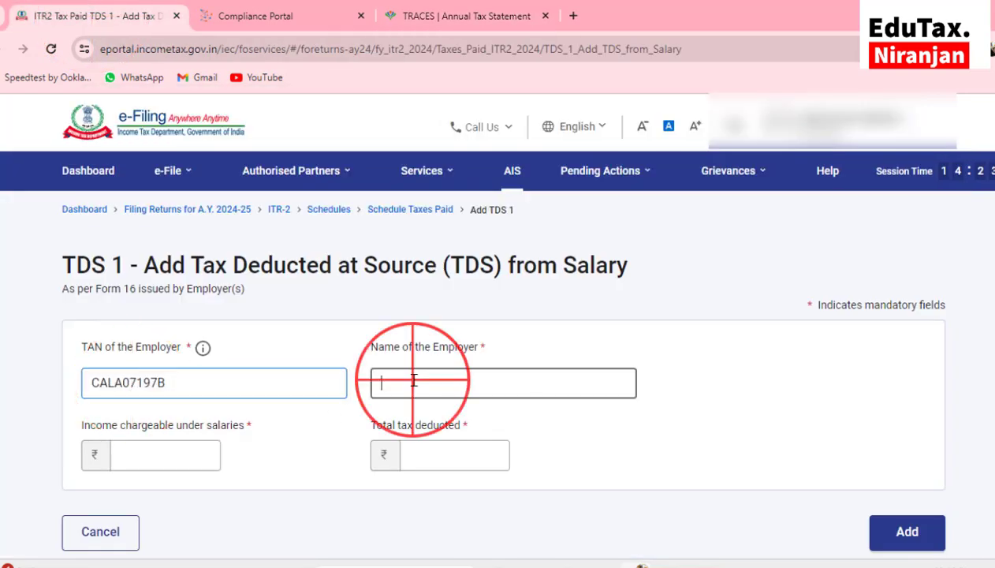
pyautogui.click(465, 19)
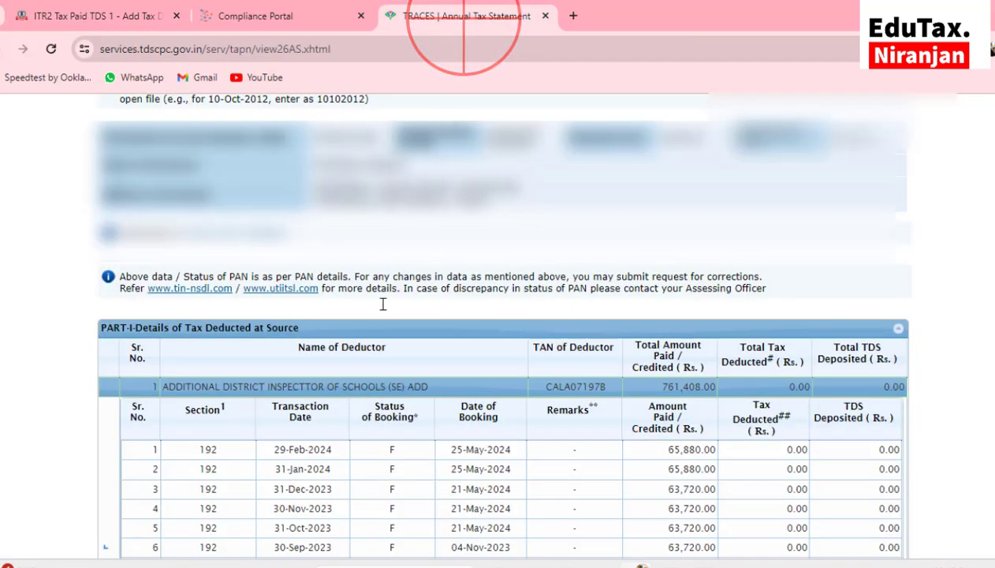
pyautogui.moveTo(162, 385); pyautogui.dragTo(430, 386)
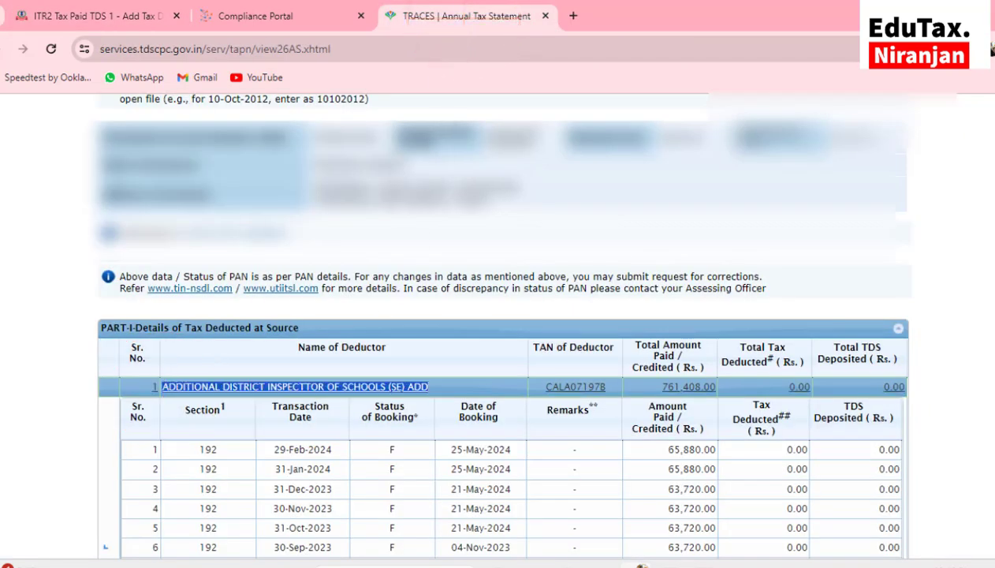
pyautogui.click(62, 15)
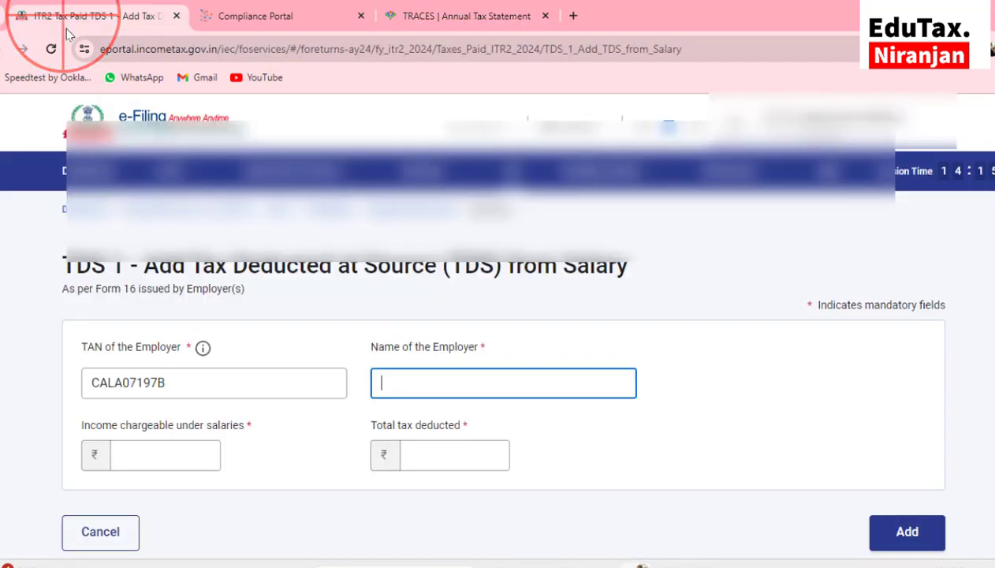
pyautogui.click(453, 382)
pyautogui.hotkey('ctrl', 'v')
pyautogui.click(157, 457)
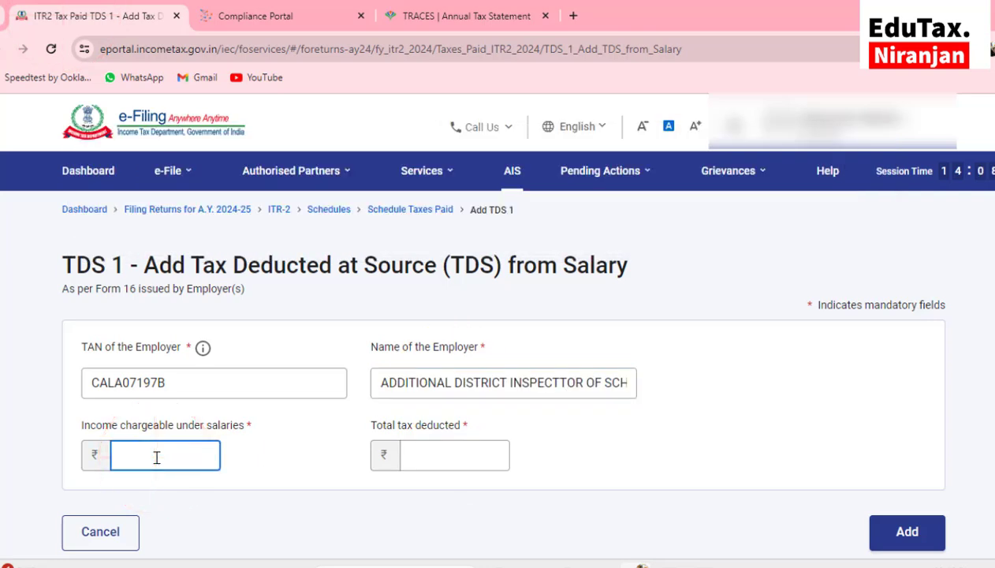
pyautogui.click(422, 451)
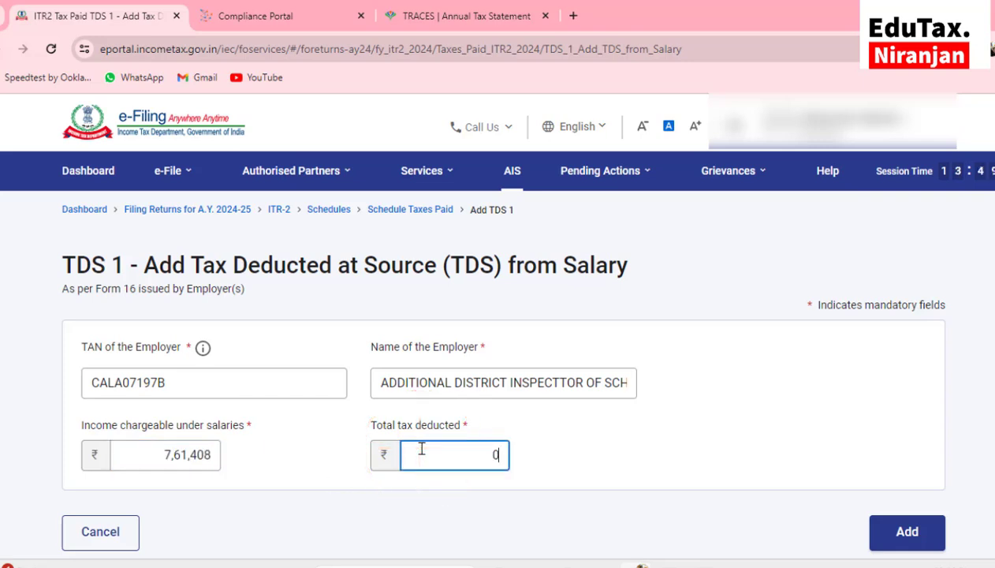
# Save the salary TDS entry and confirm the Tax Paid schedule
pyautogui.click(897, 546)
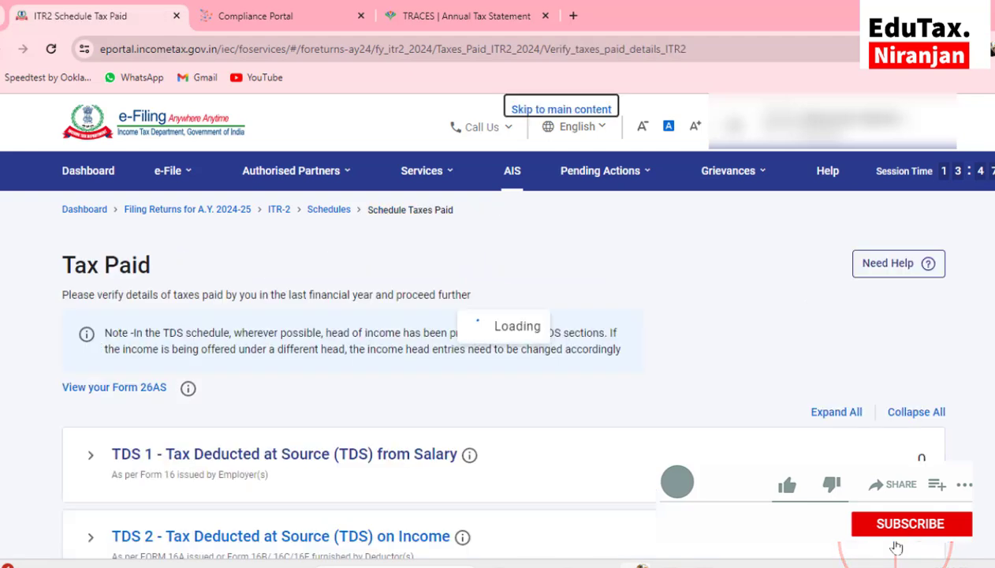
pyautogui.scroll(-4, 588, 453)
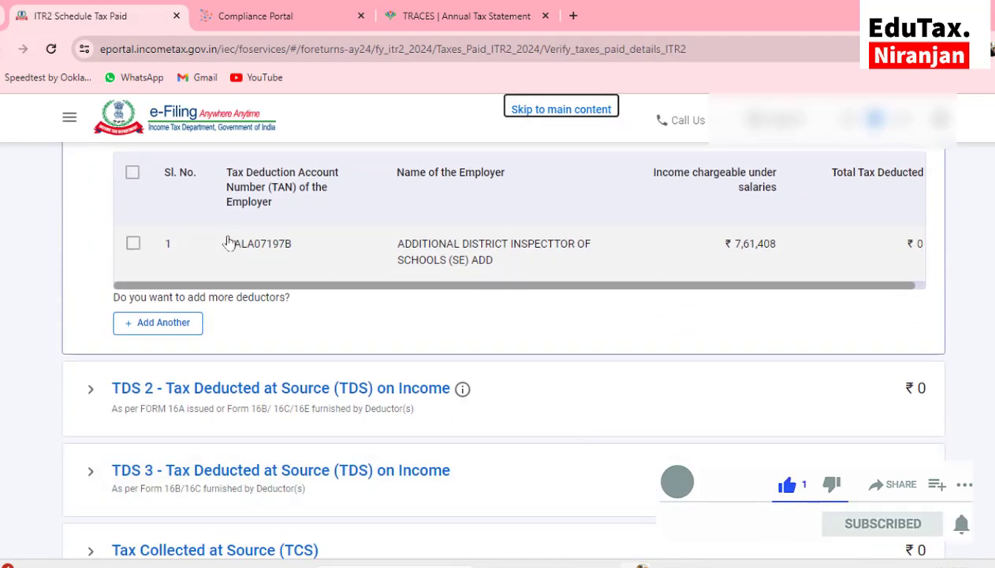
pyautogui.scroll(-2, 424, 305)
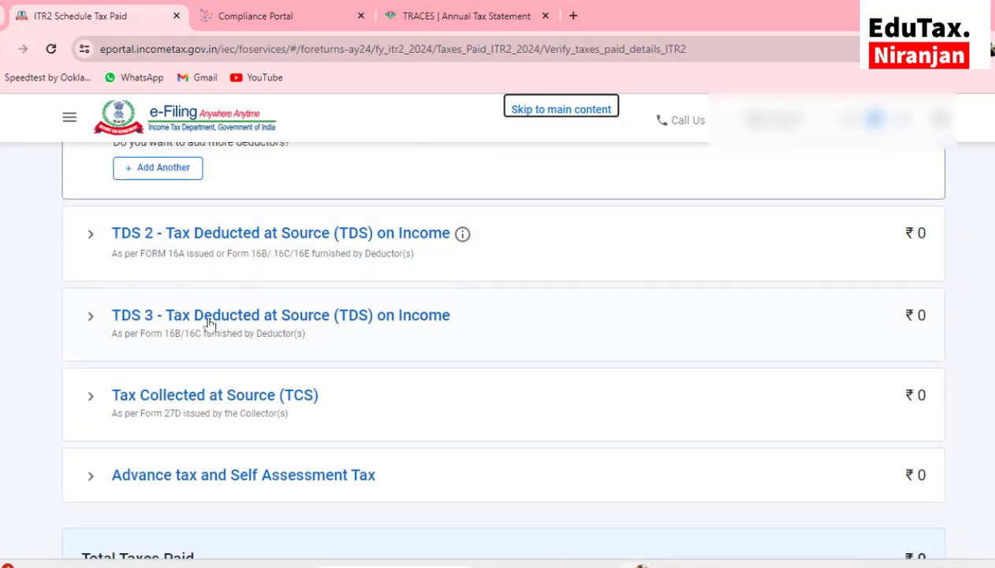
pyautogui.scroll(-5, 451, 322)
pyautogui.click(893, 382)
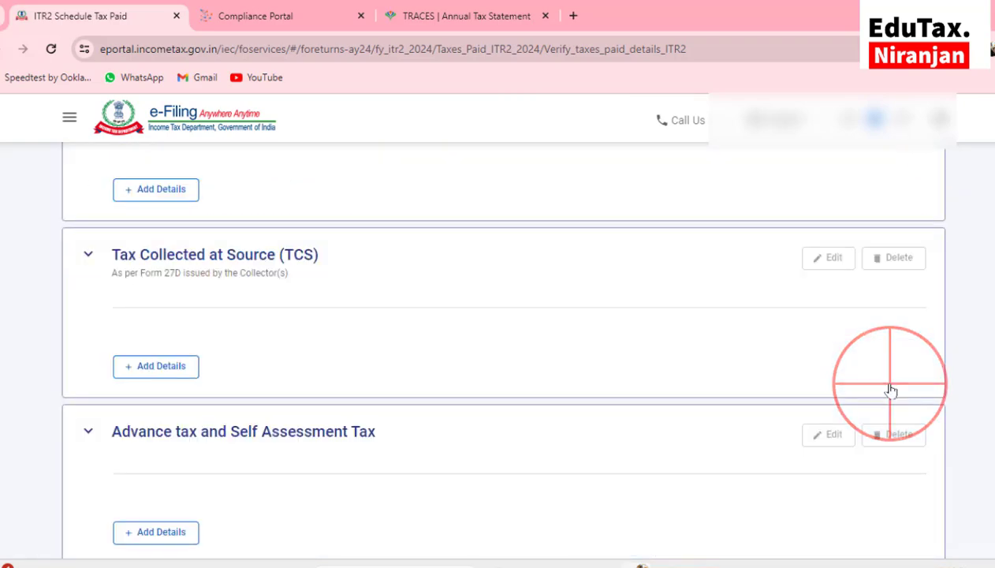
# Review Part B - TTI, preview the return and run validation, which flags a missing phone number
pyautogui.click(186, 375)
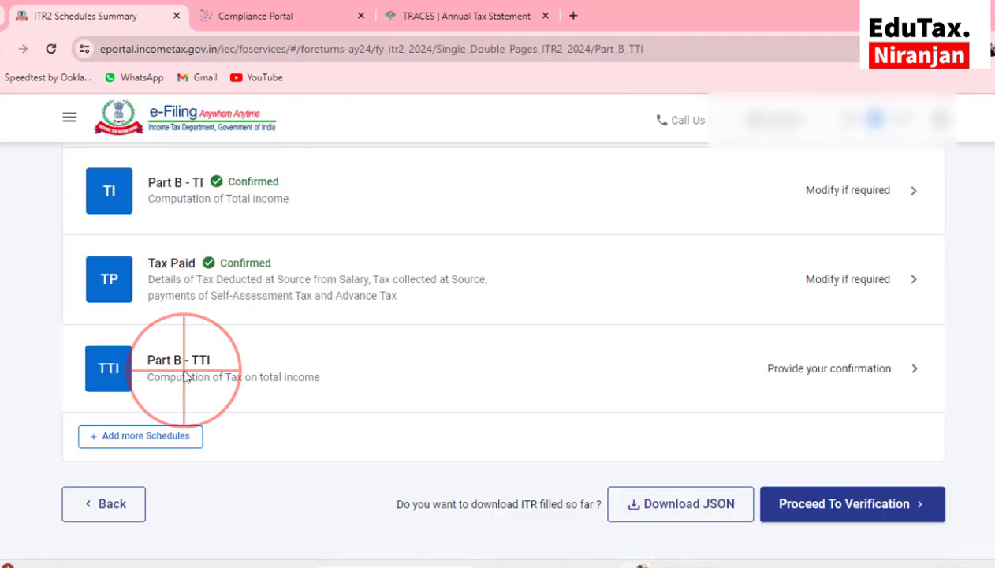
pyautogui.scroll(-15, 527, 351)
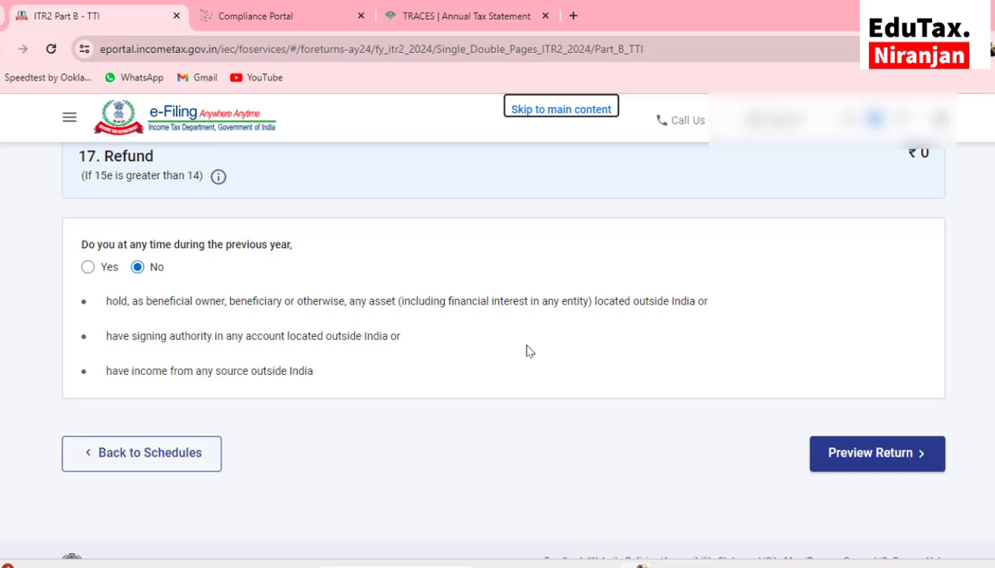
pyautogui.scroll(3, 528, 350)
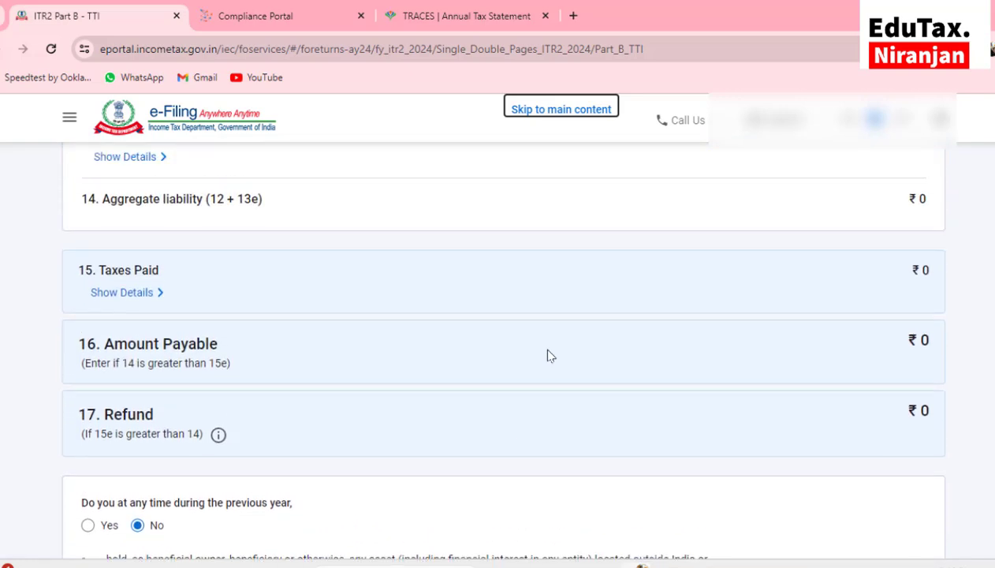
pyautogui.scroll(-2, 549, 356)
pyautogui.scroll(-2, 550, 356)
pyautogui.click(833, 433)
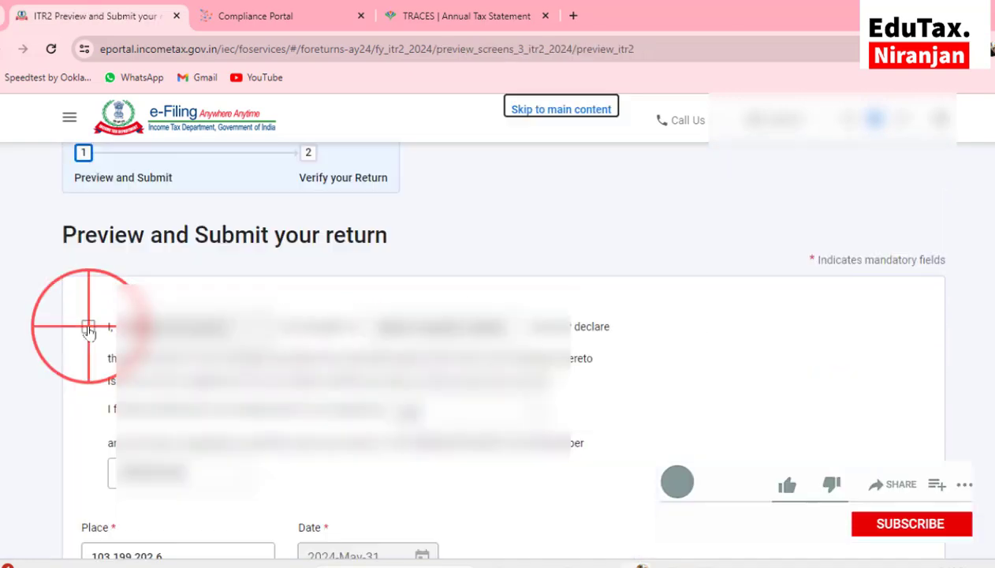
pyautogui.scroll(-6, 862, 342)
pyautogui.click(847, 353)
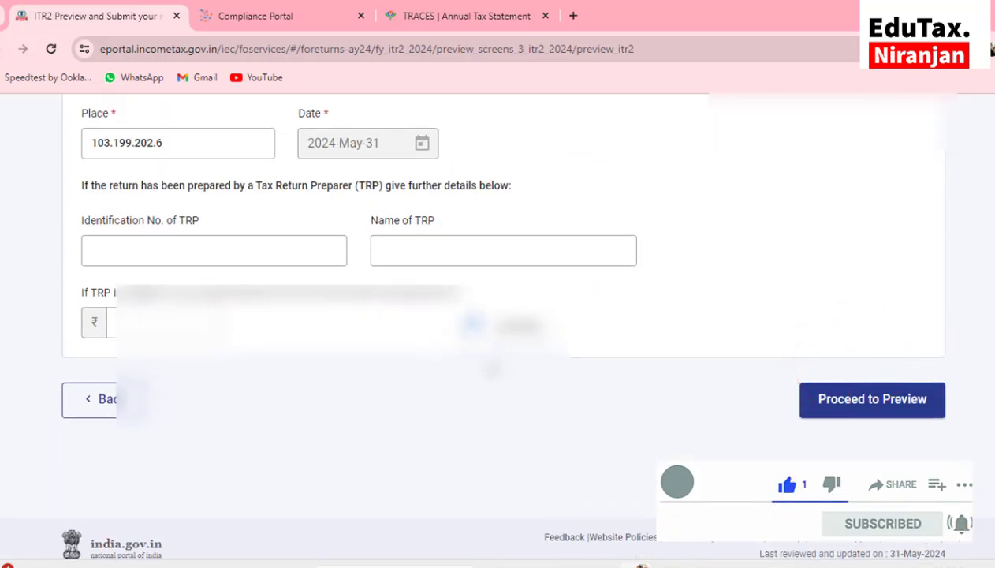
pyautogui.click(833, 400)
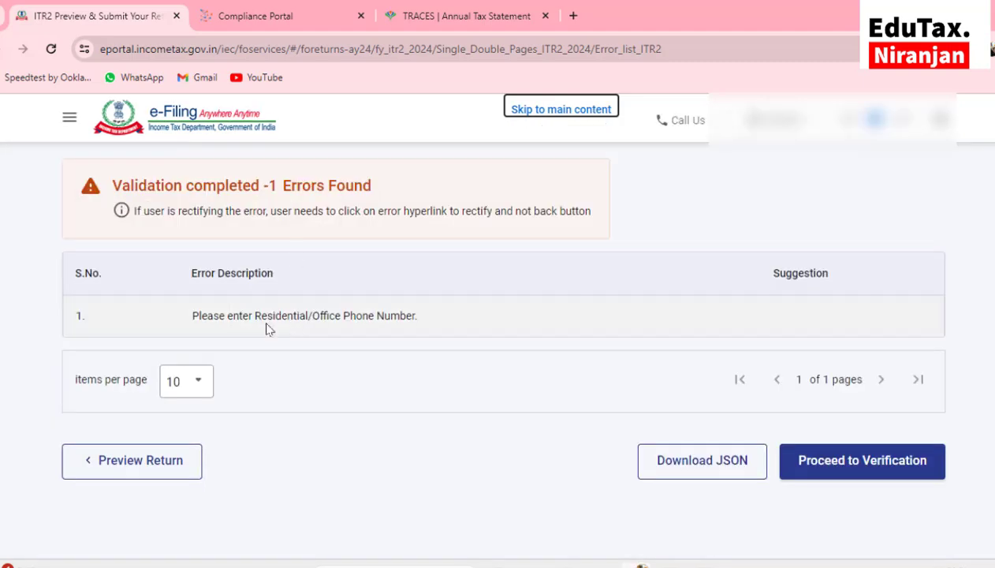
# From the validation error, set the contact address country to 91 - INDIA and enter the PIN code
pyautogui.click(319, 325)
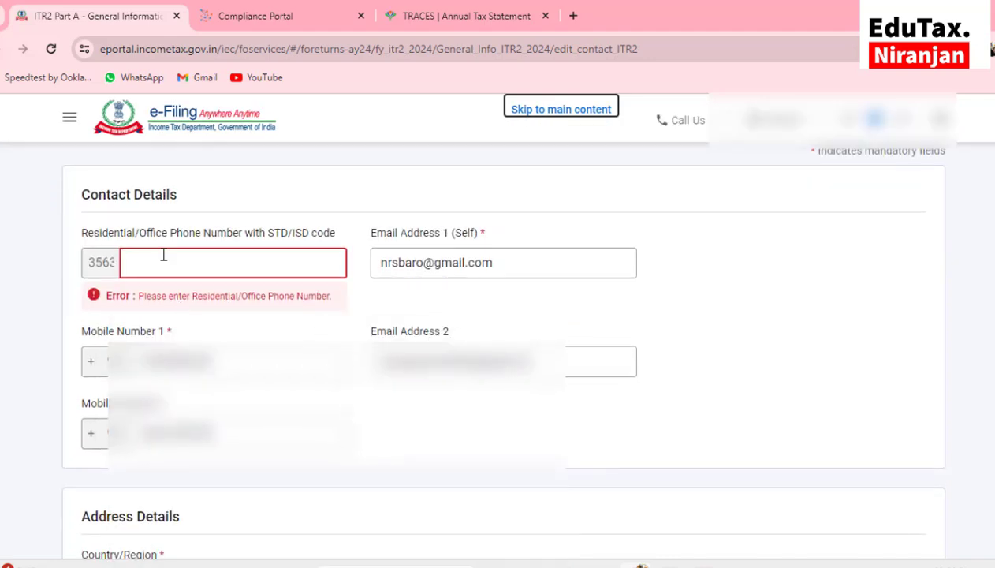
pyautogui.click(116, 264)
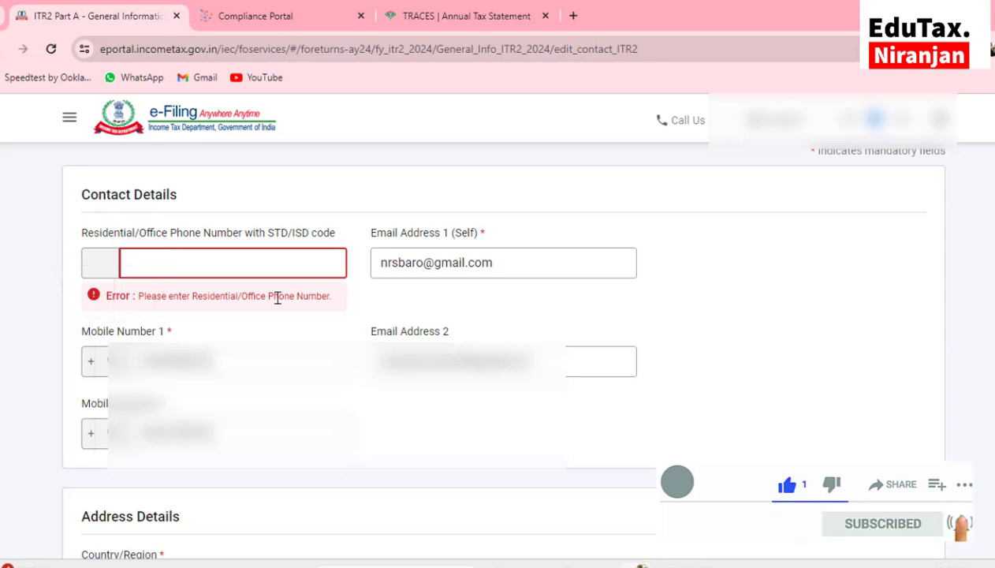
pyautogui.click(342, 303)
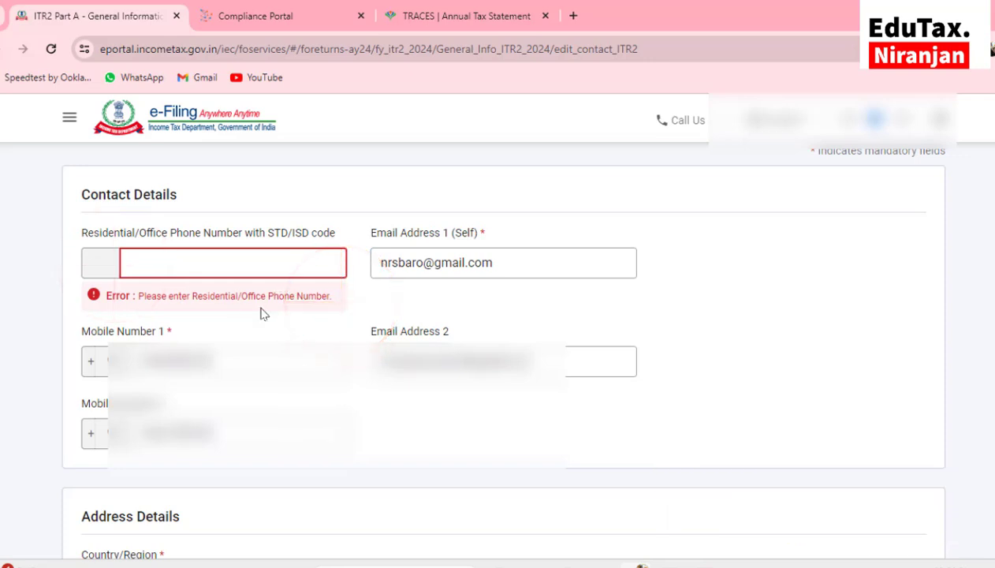
pyautogui.scroll(-3, 285, 317)
pyautogui.click(336, 355)
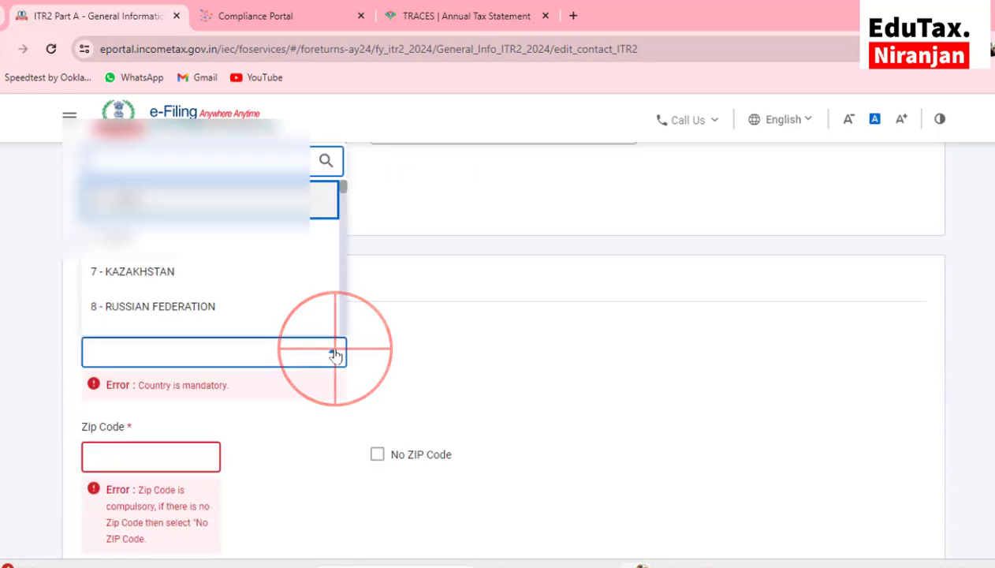
pyautogui.click(154, 193)
pyautogui.scroll(-2, 138, 302)
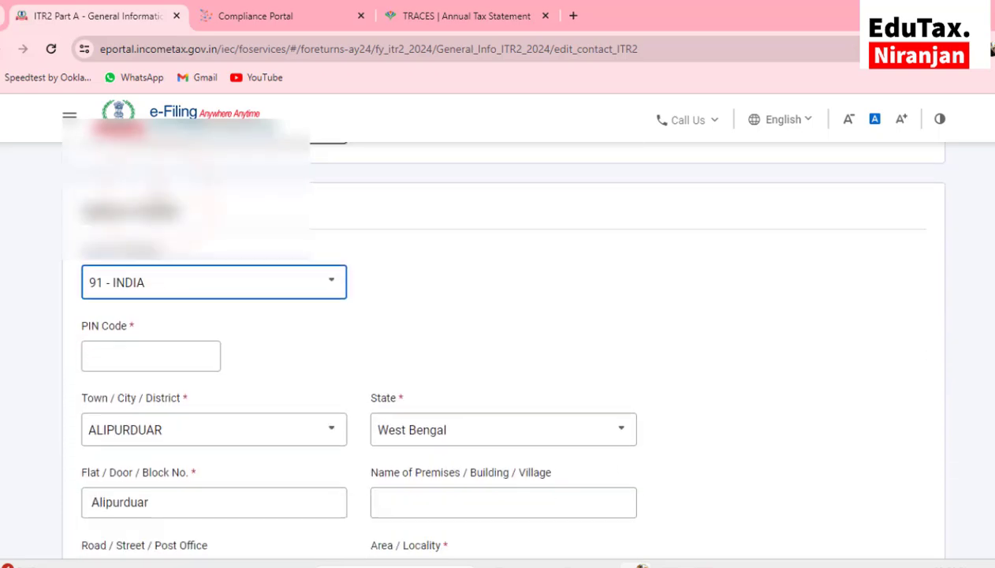
pyautogui.click(138, 302)
pyautogui.write('736121')
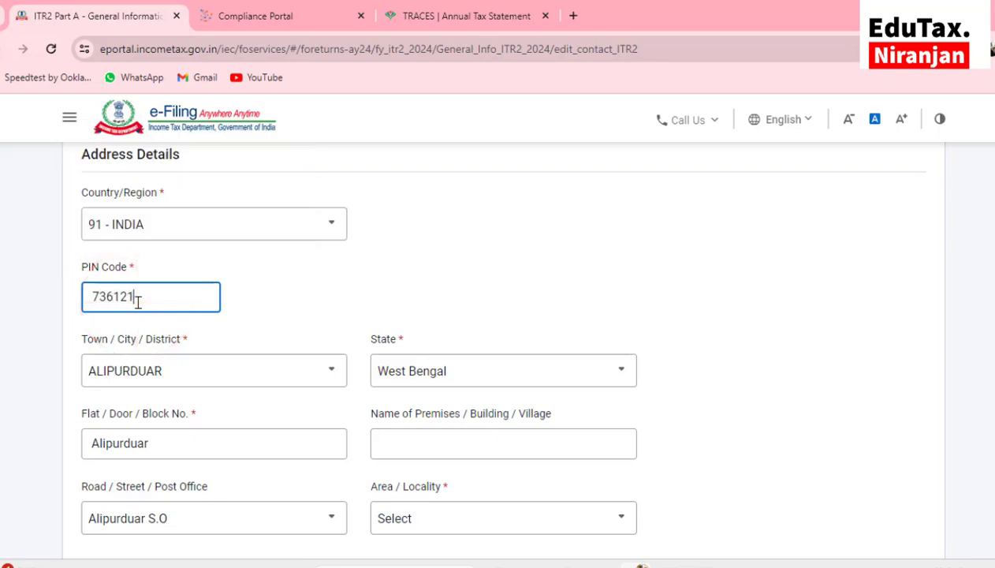
# Choose the post office, locality and town from the dropdowns and save the contact details
pyautogui.scroll(-3, 138, 303)
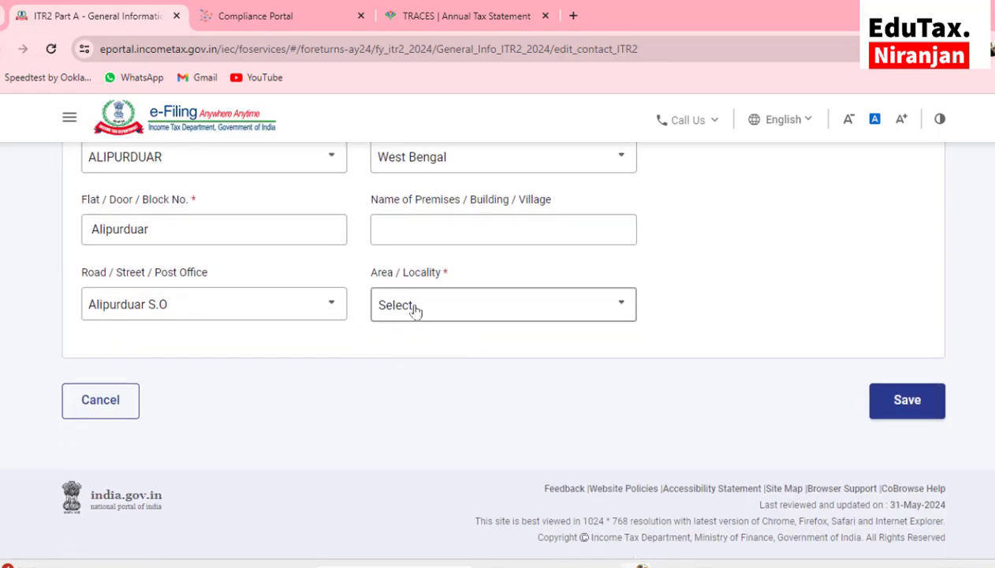
pyautogui.click(416, 310)
pyautogui.click(149, 338)
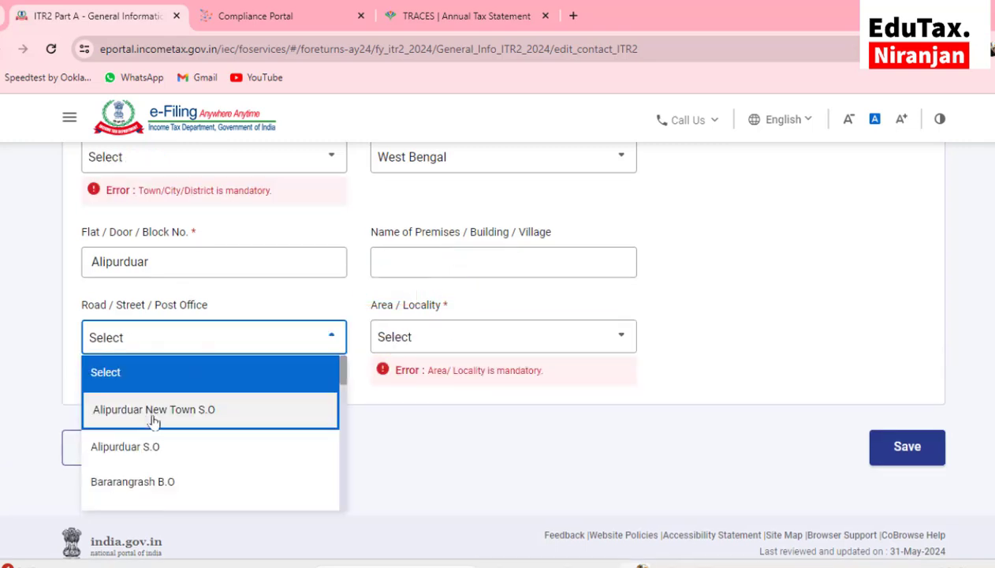
pyautogui.click(147, 439)
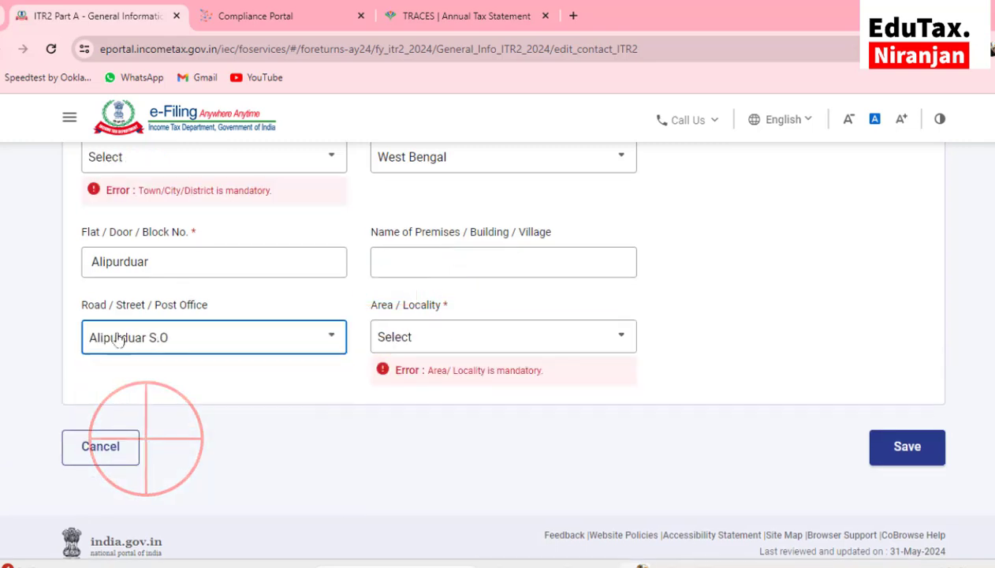
pyautogui.click(419, 344)
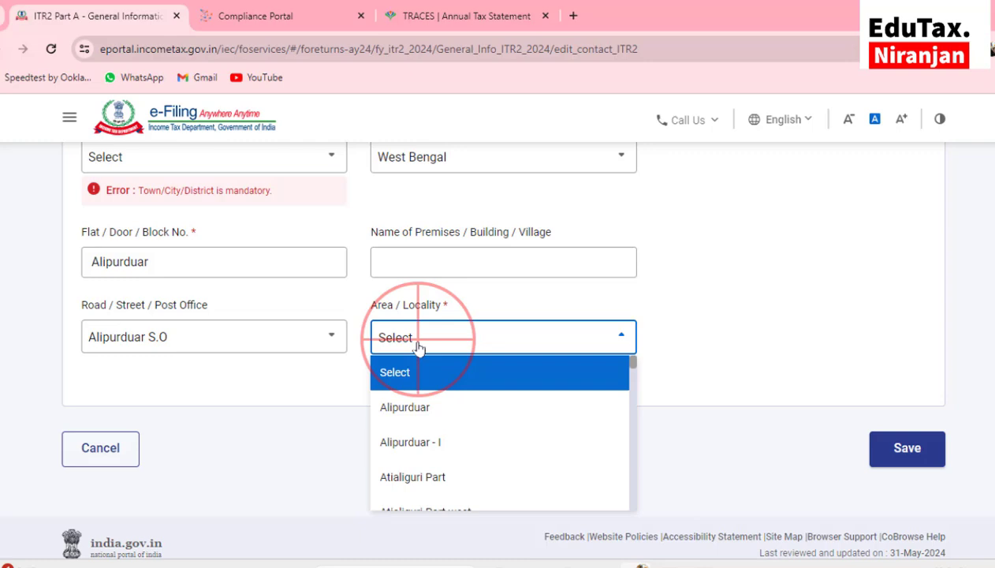
pyautogui.click(424, 411)
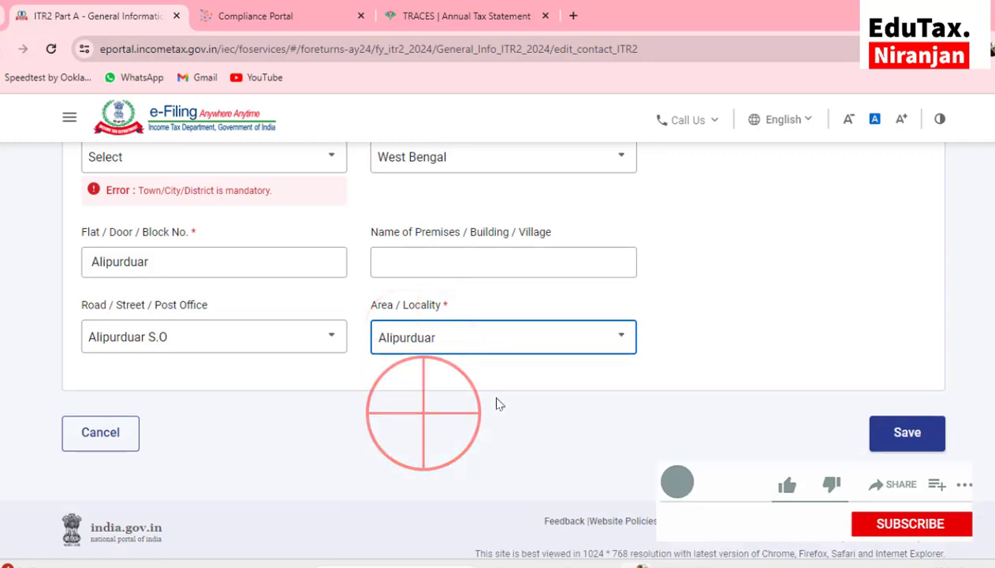
pyautogui.click(907, 443)
pyautogui.click(131, 229)
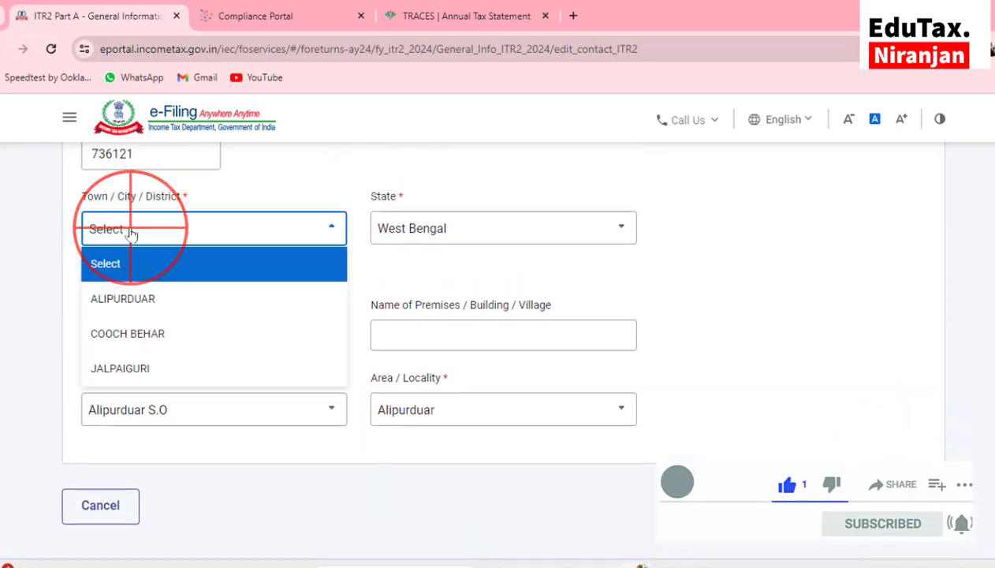
pyautogui.click(124, 297)
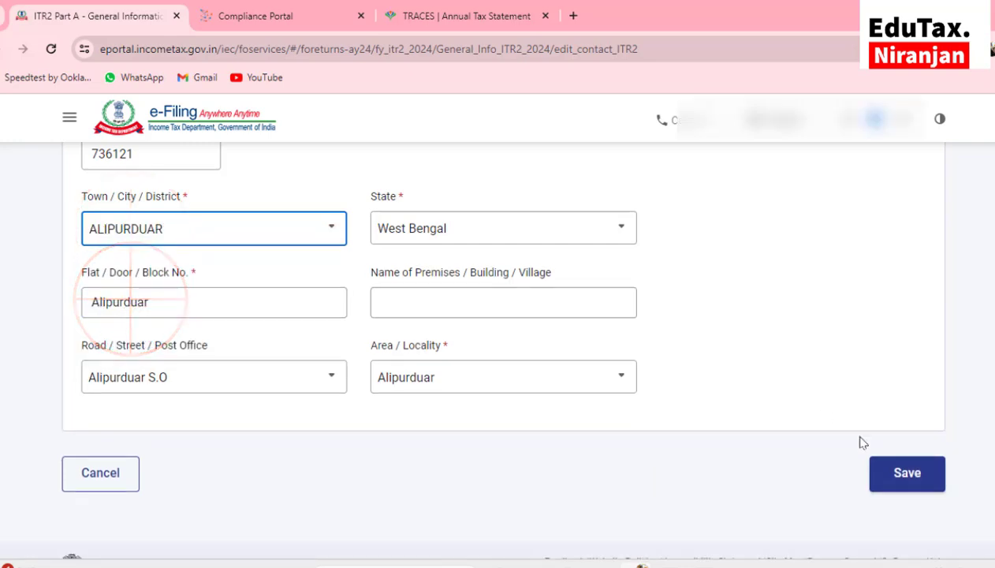
pyautogui.click(907, 473)
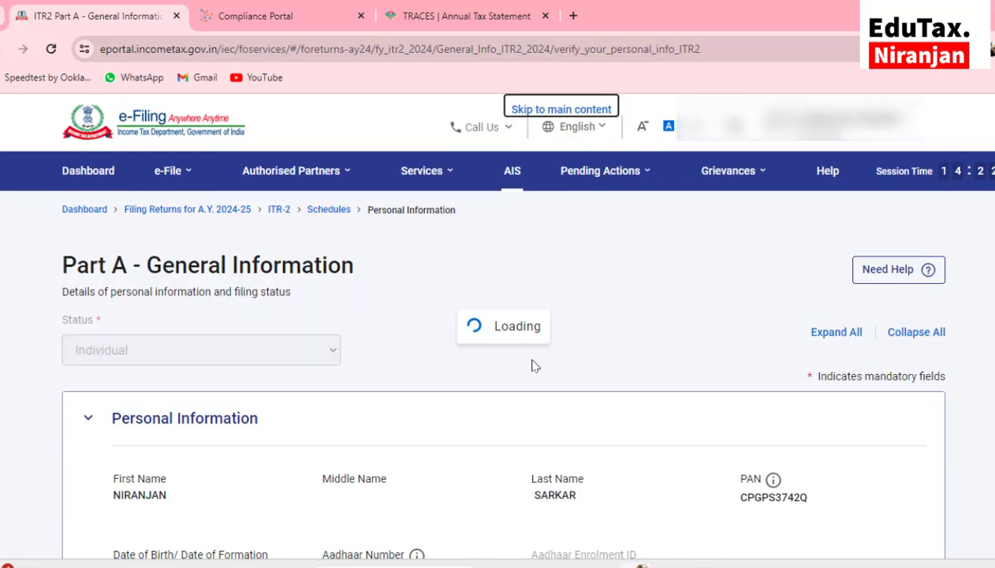
# Confirm Part A - General Information and re-run preview and validation, now error-free
pyautogui.scroll(-5, 532, 365)
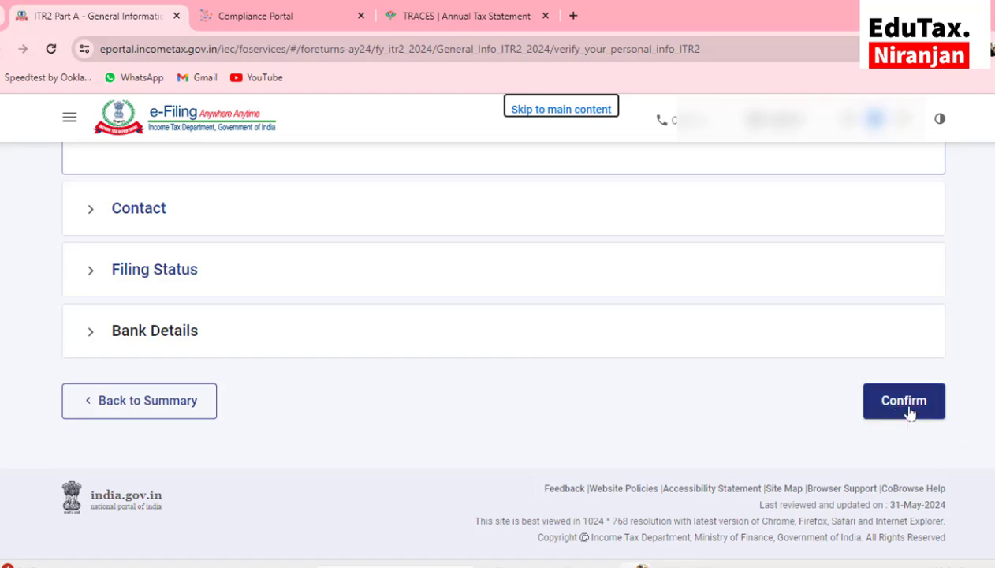
pyautogui.click(907, 405)
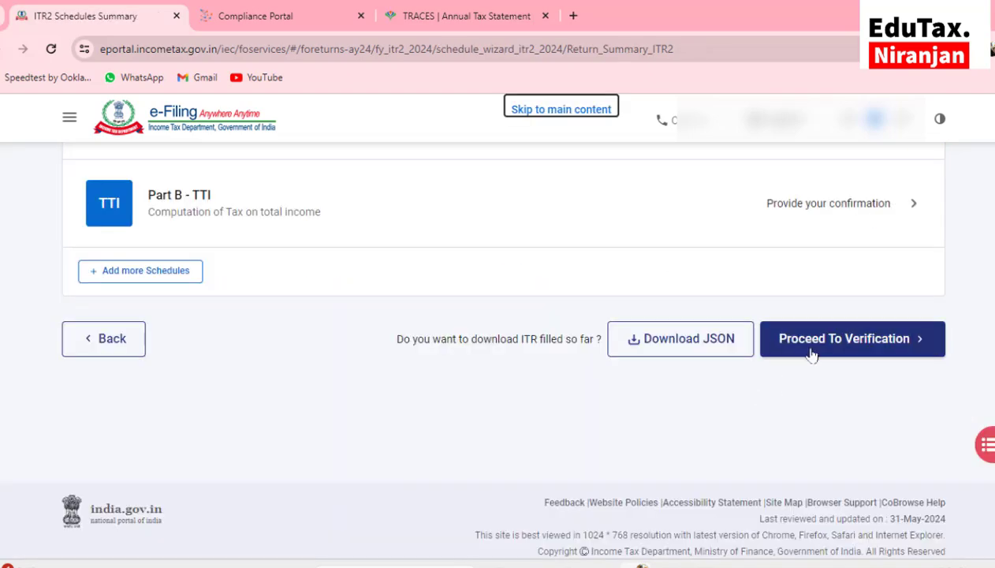
pyautogui.click(815, 339)
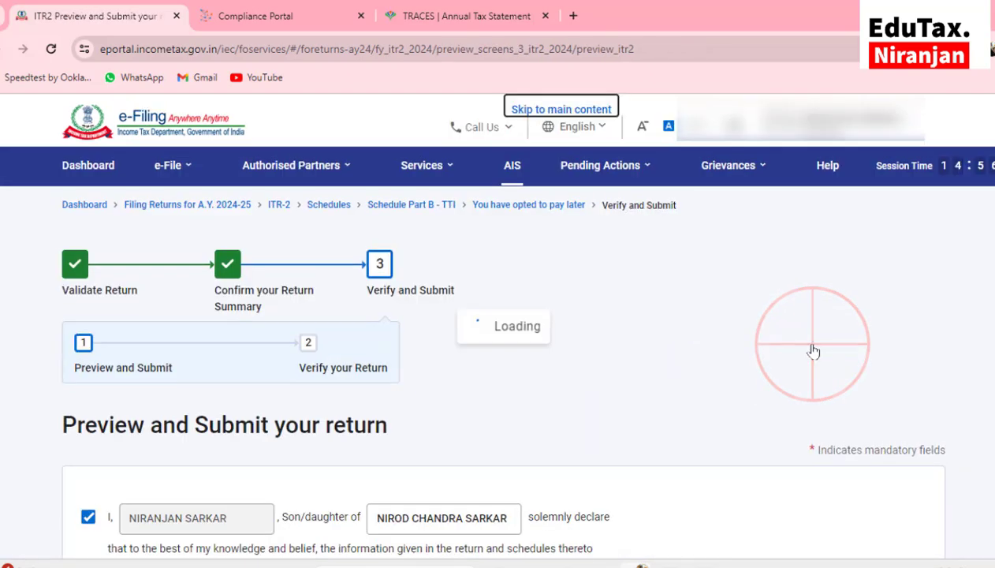
pyautogui.scroll(-10, 867, 270)
pyautogui.click(867, 350)
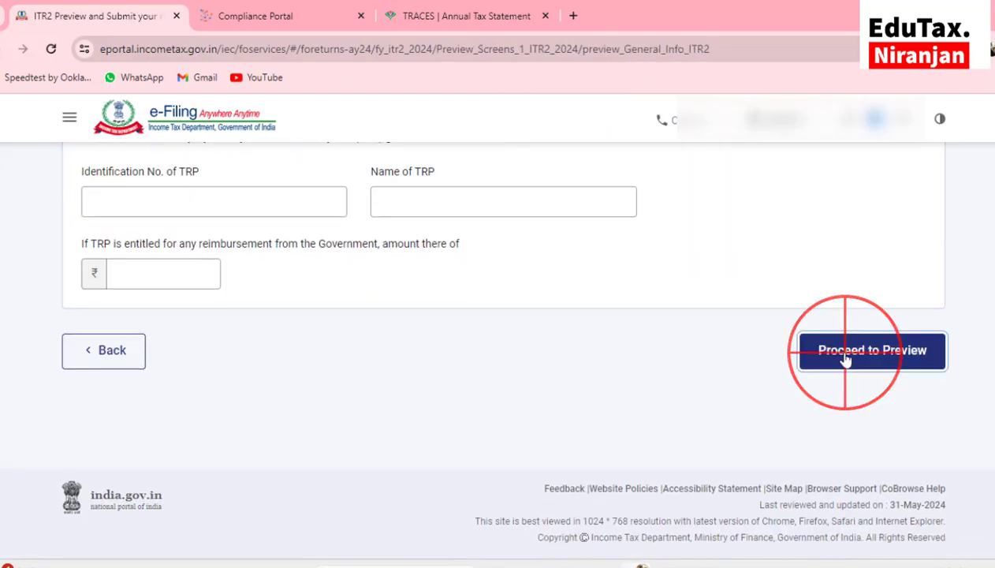
pyautogui.scroll(-15, 753, 363)
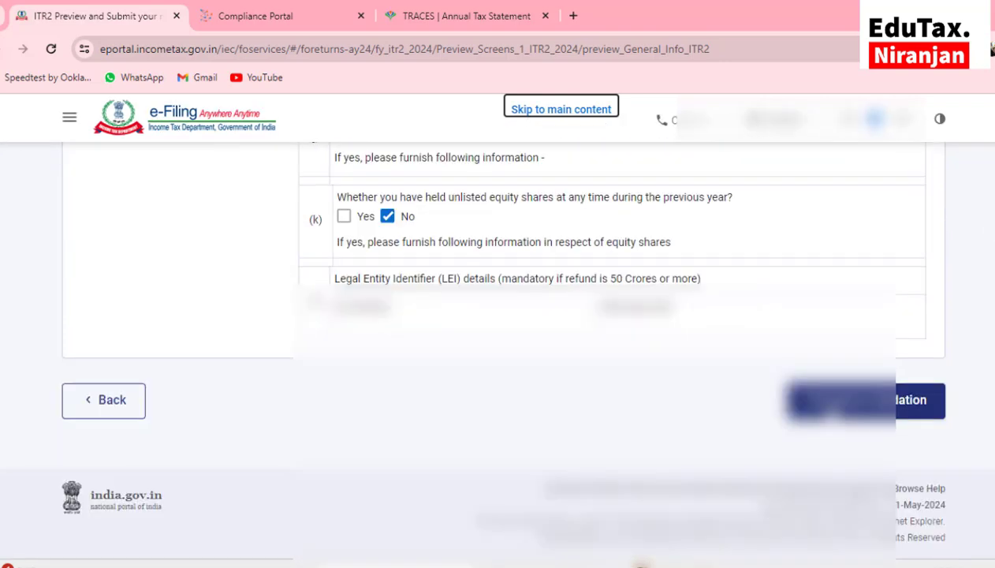
pyautogui.click(832, 408)
pyautogui.scroll(-3, 505, 398)
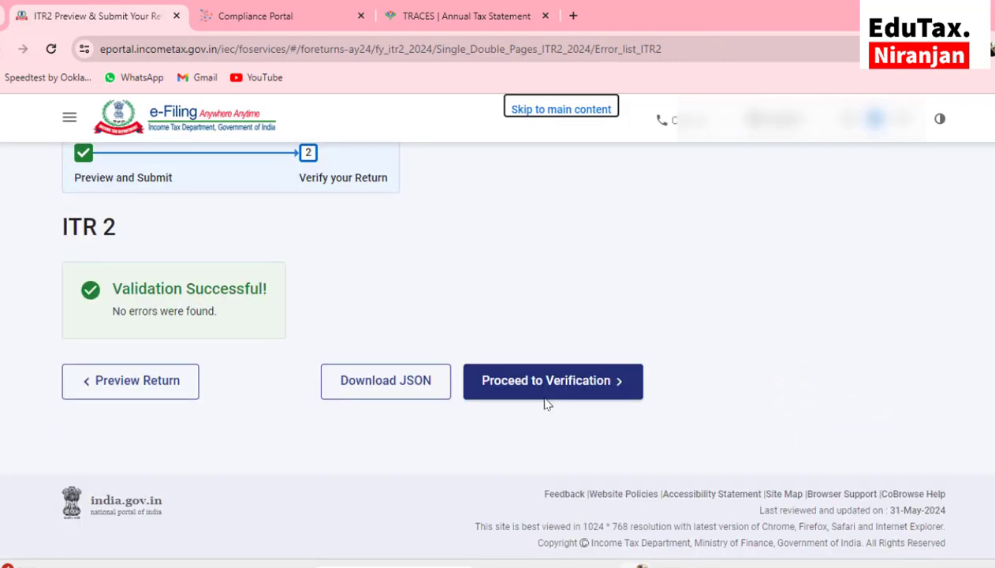
pyautogui.click(542, 394)
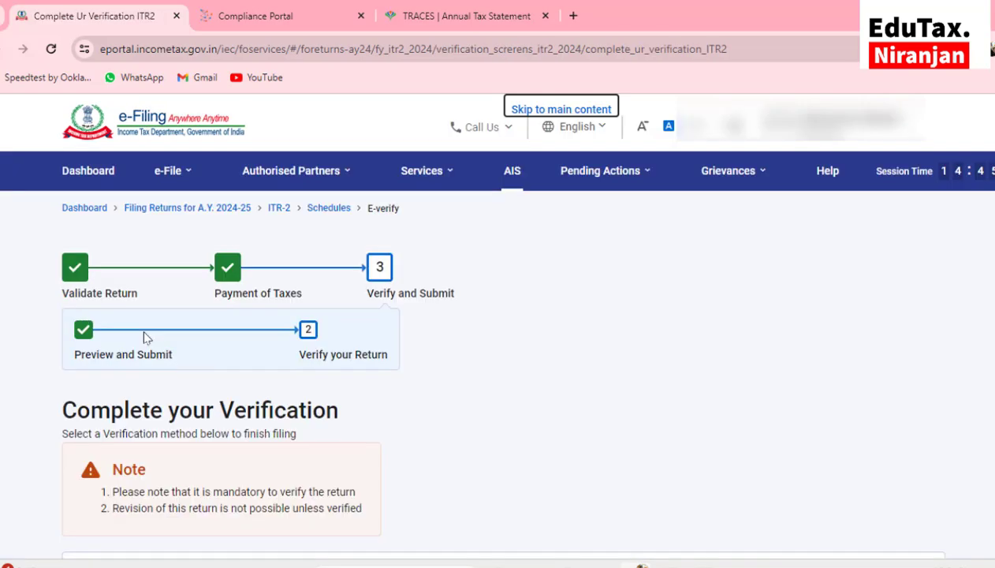
# Choose e-Verify Now using the Aadhaar mobile OTP method
pyautogui.scroll(-4, 144, 337)
pyautogui.click(87, 290)
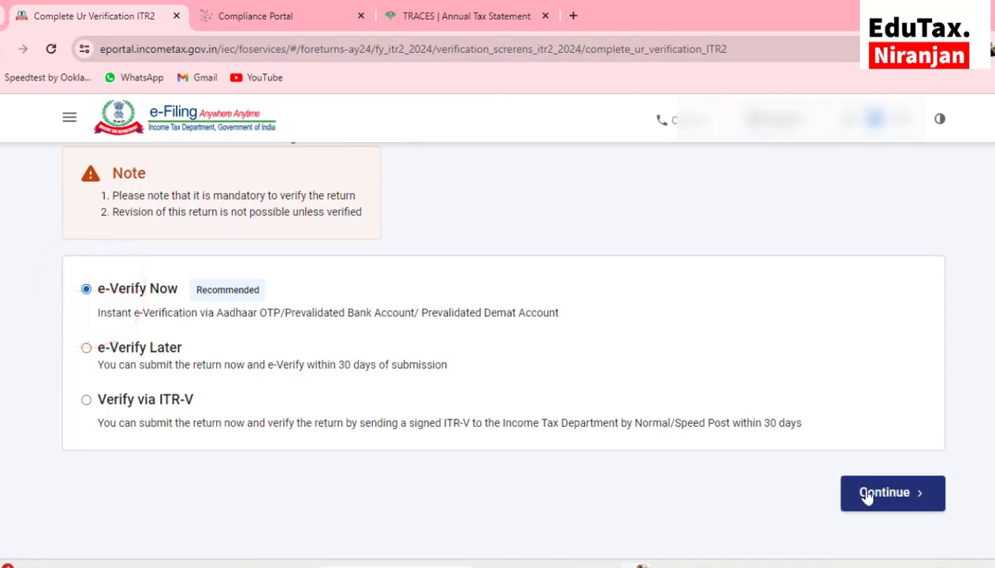
pyautogui.click(868, 494)
pyautogui.click(88, 219)
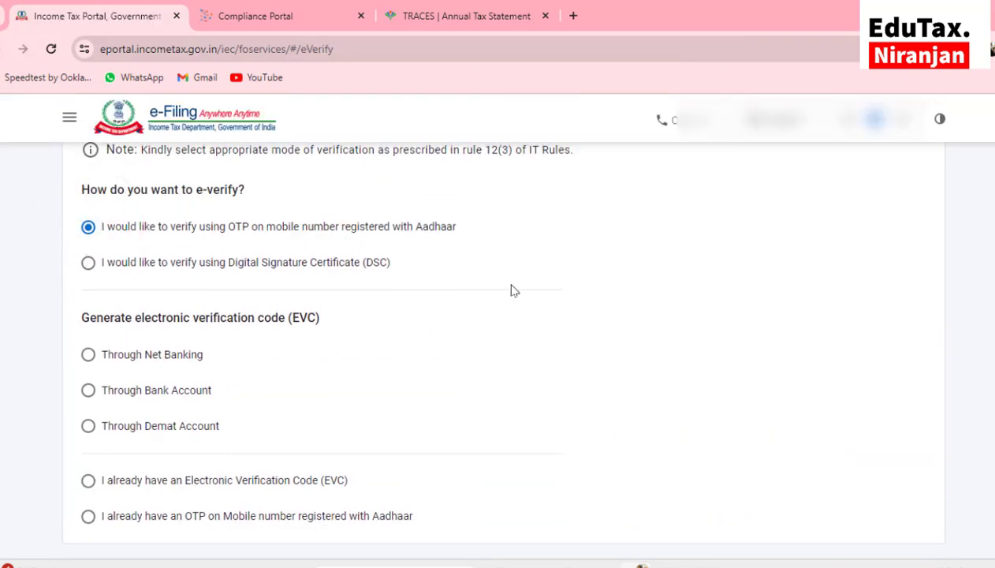
pyautogui.scroll(-1, 511, 290)
pyautogui.click(893, 401)
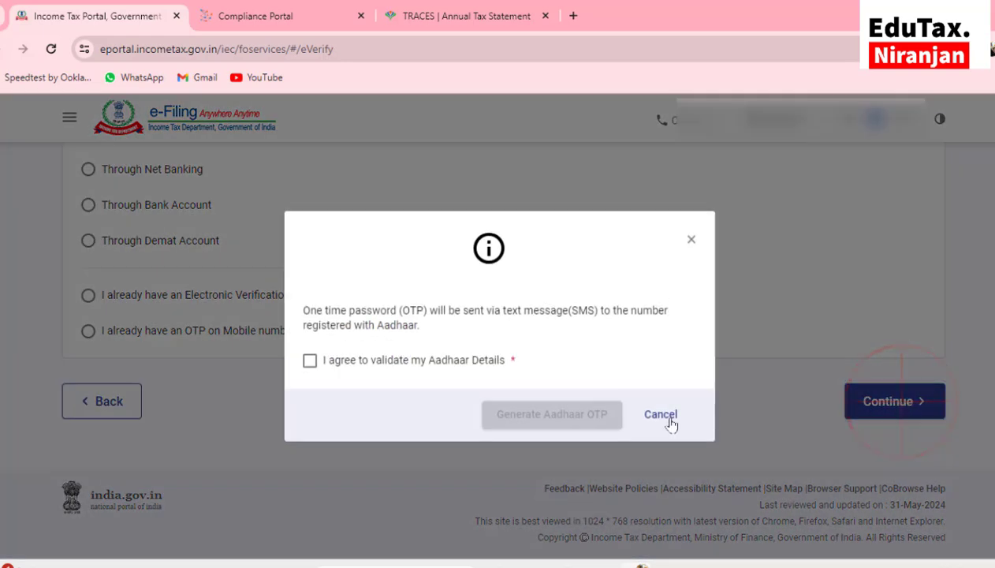
# Verify with the Aadhaar OTP, submit the return, and download the acknowledgement receipt
pyautogui.click(310, 361)
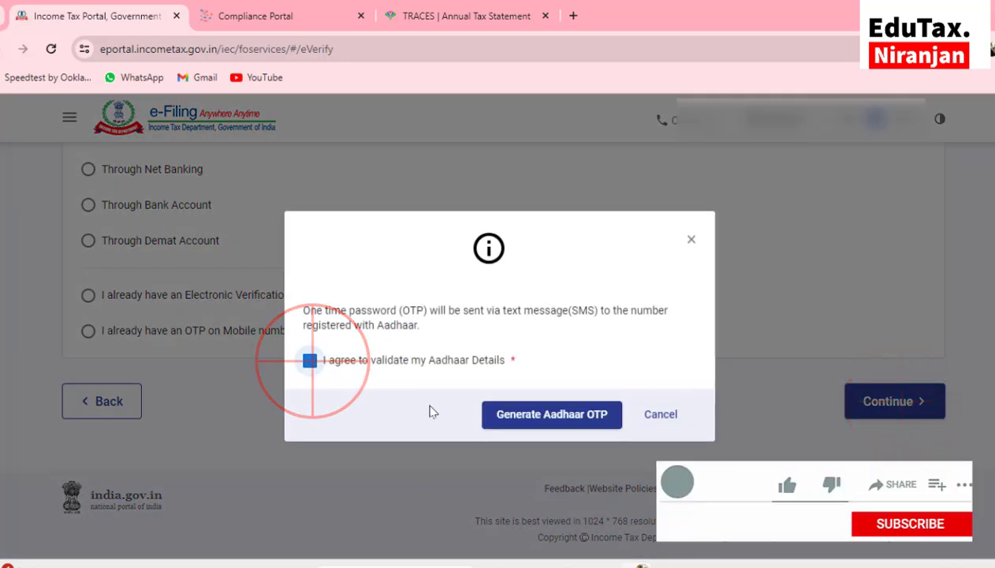
pyautogui.click(527, 427)
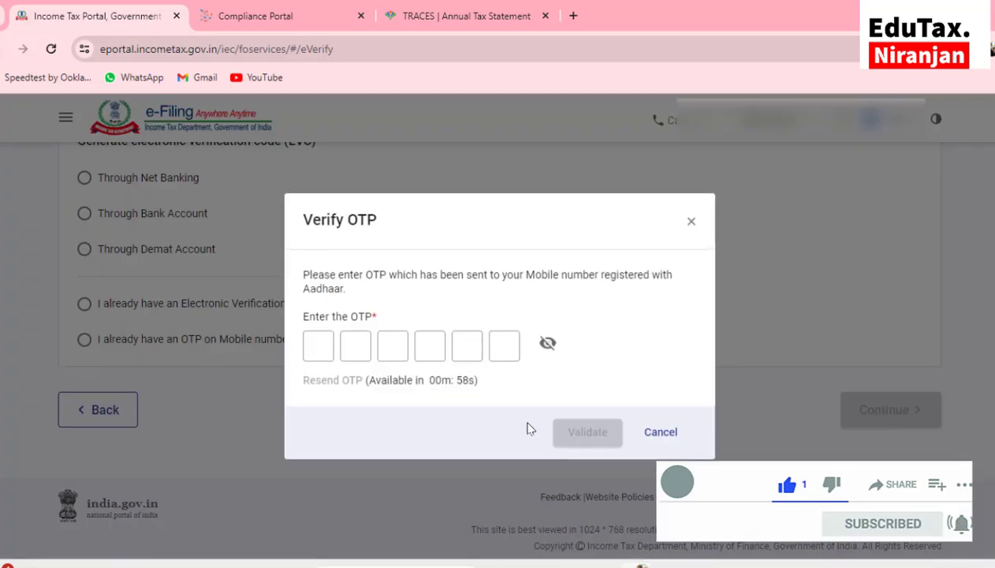
pyautogui.click(318, 348)
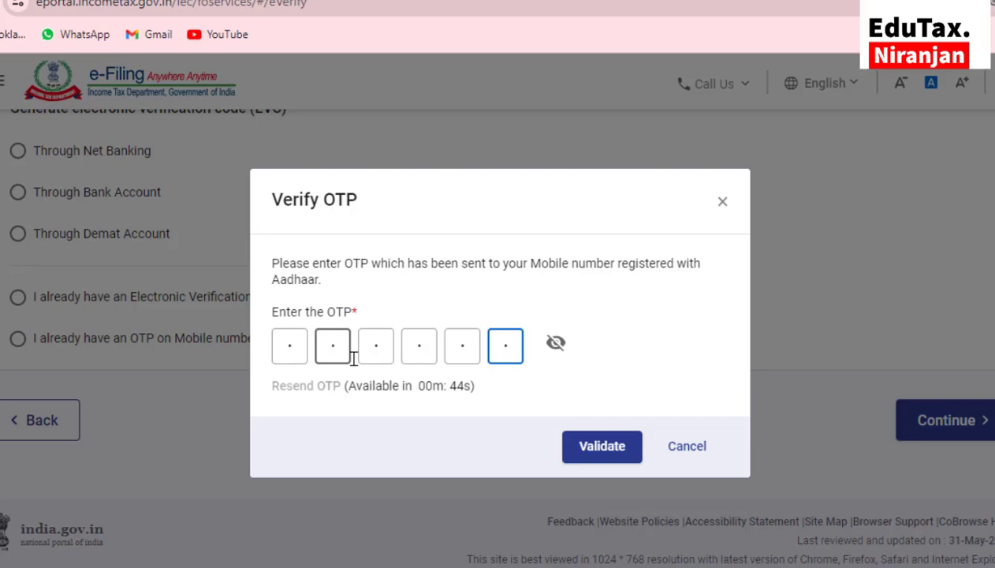
pyautogui.click(584, 439)
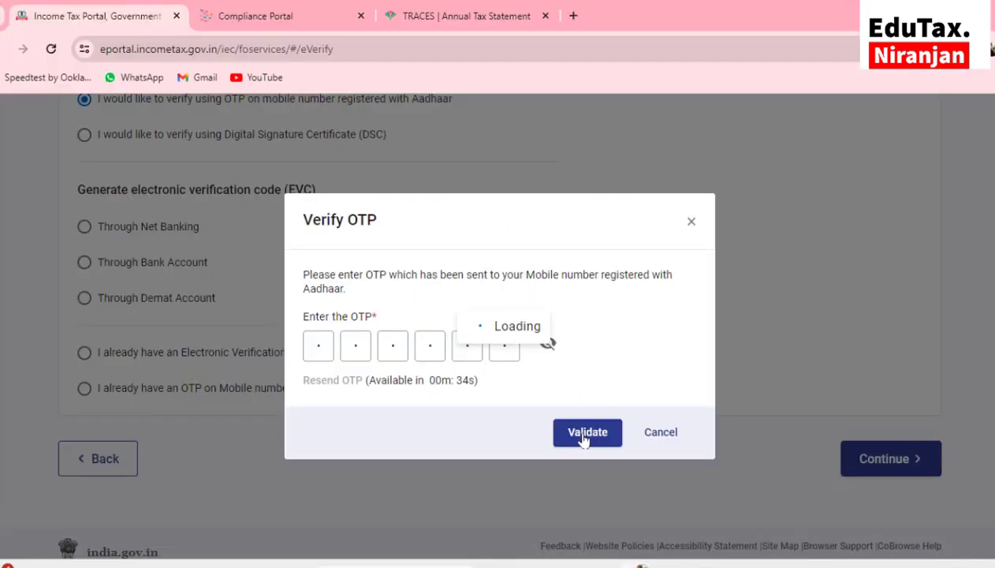
pyautogui.click(614, 357)
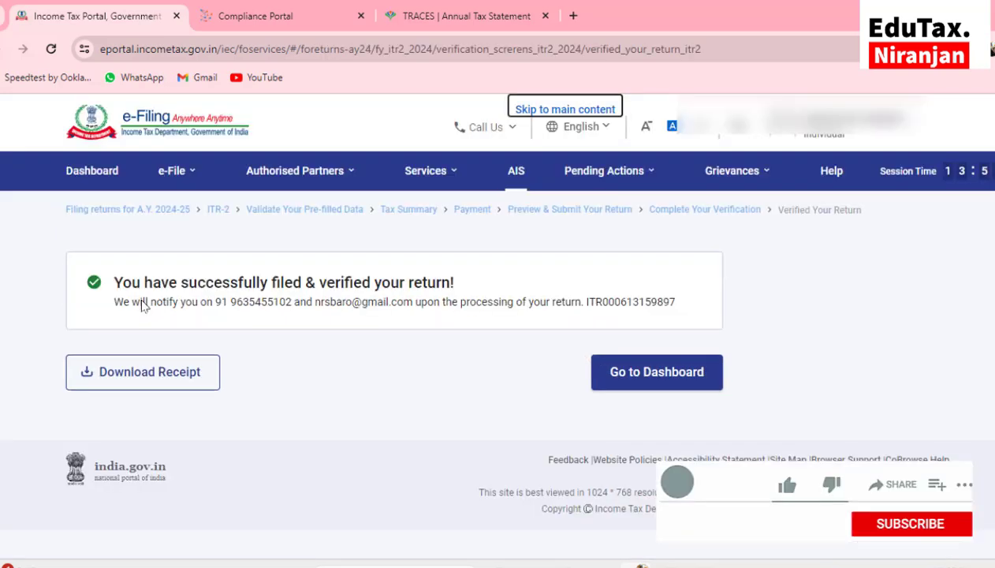
pyautogui.click(155, 382)
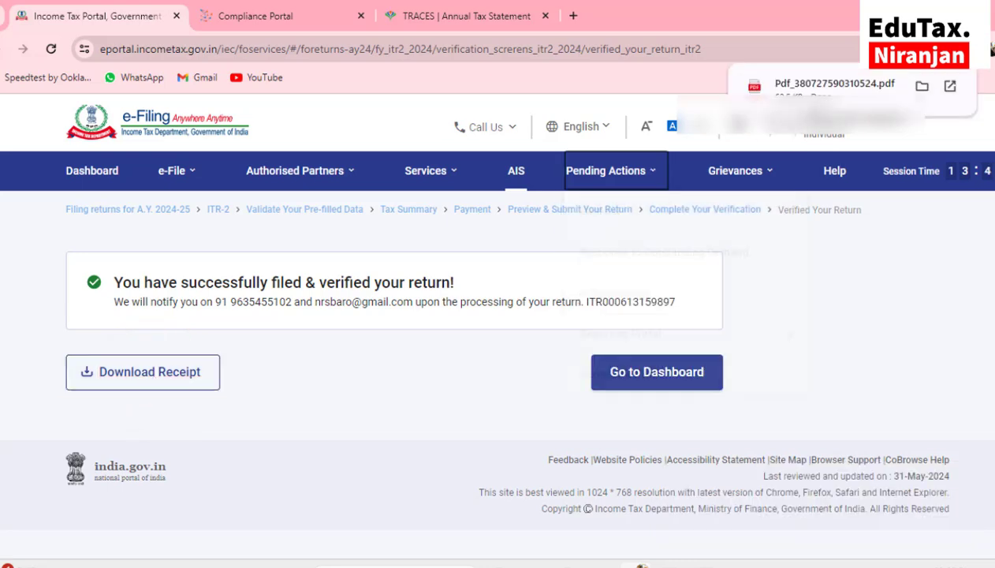
pyautogui.click(822, 87)
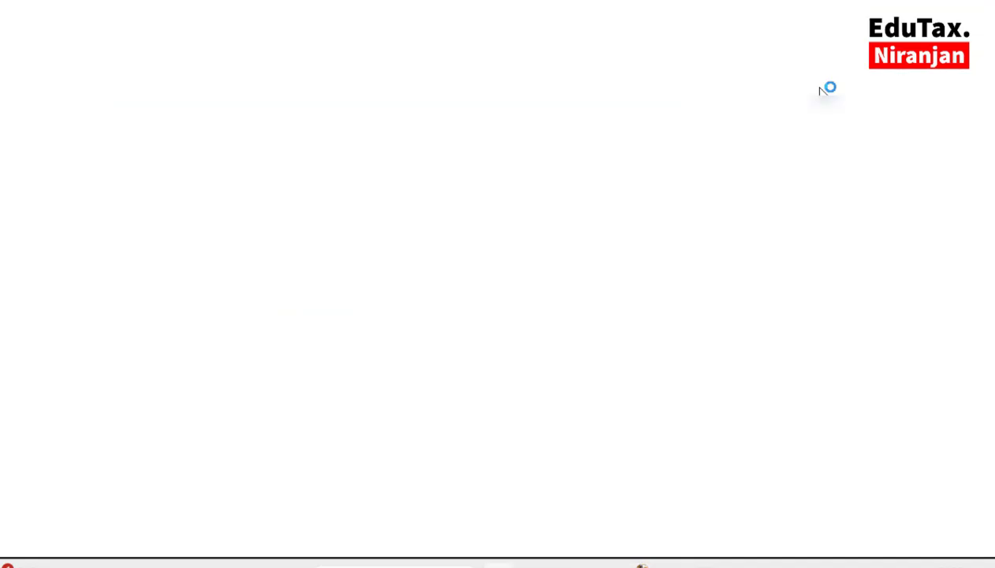
# Scroll through the acknowledgement PDF showing Total Income ₹4,38,210 and Aadhaar OTP verification
pyautogui.scroll(-2, 786, 360)
pyautogui.scroll(-10, 787, 360)
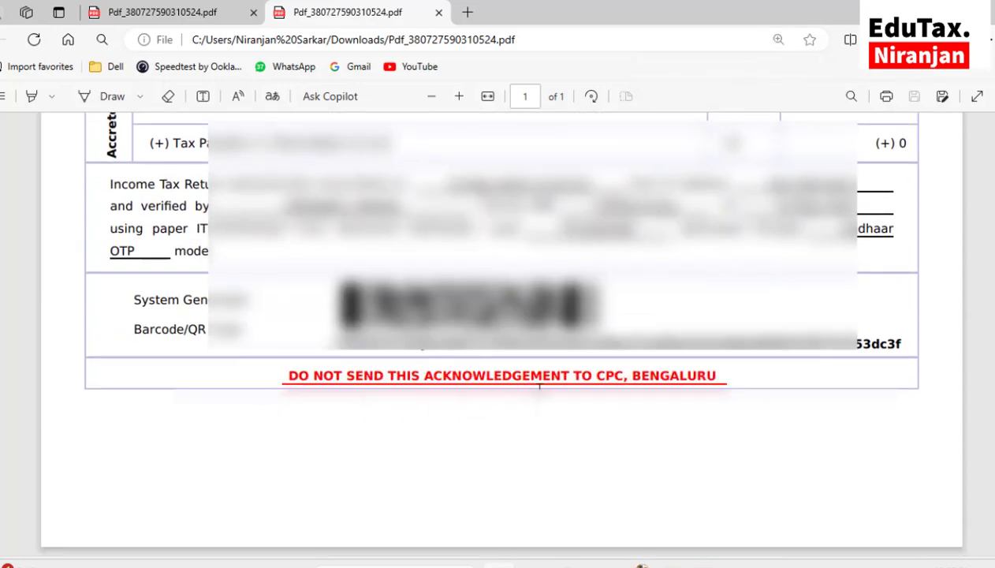
pyautogui.scroll(1, 747, 400)
pyautogui.scroll(5, 748, 401)
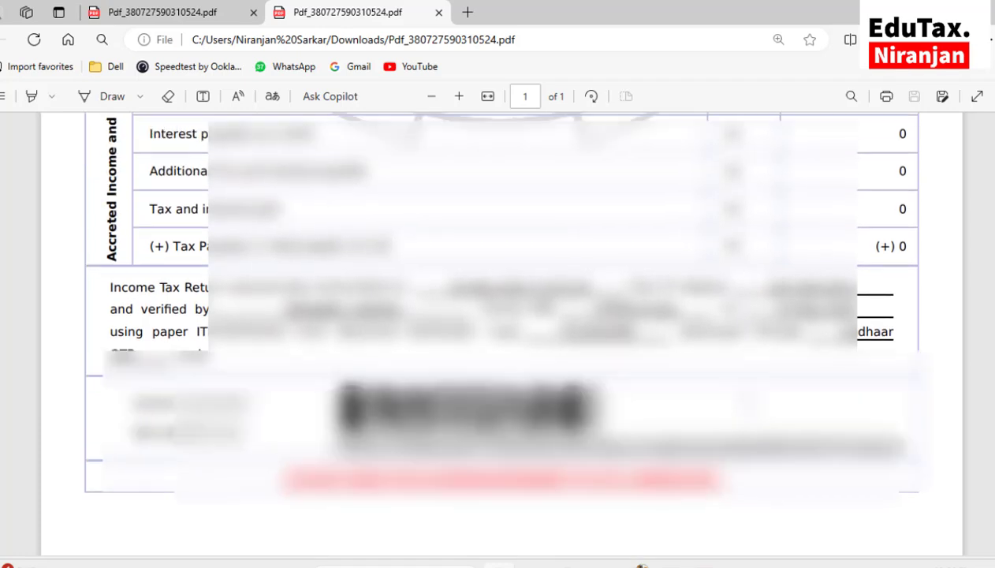